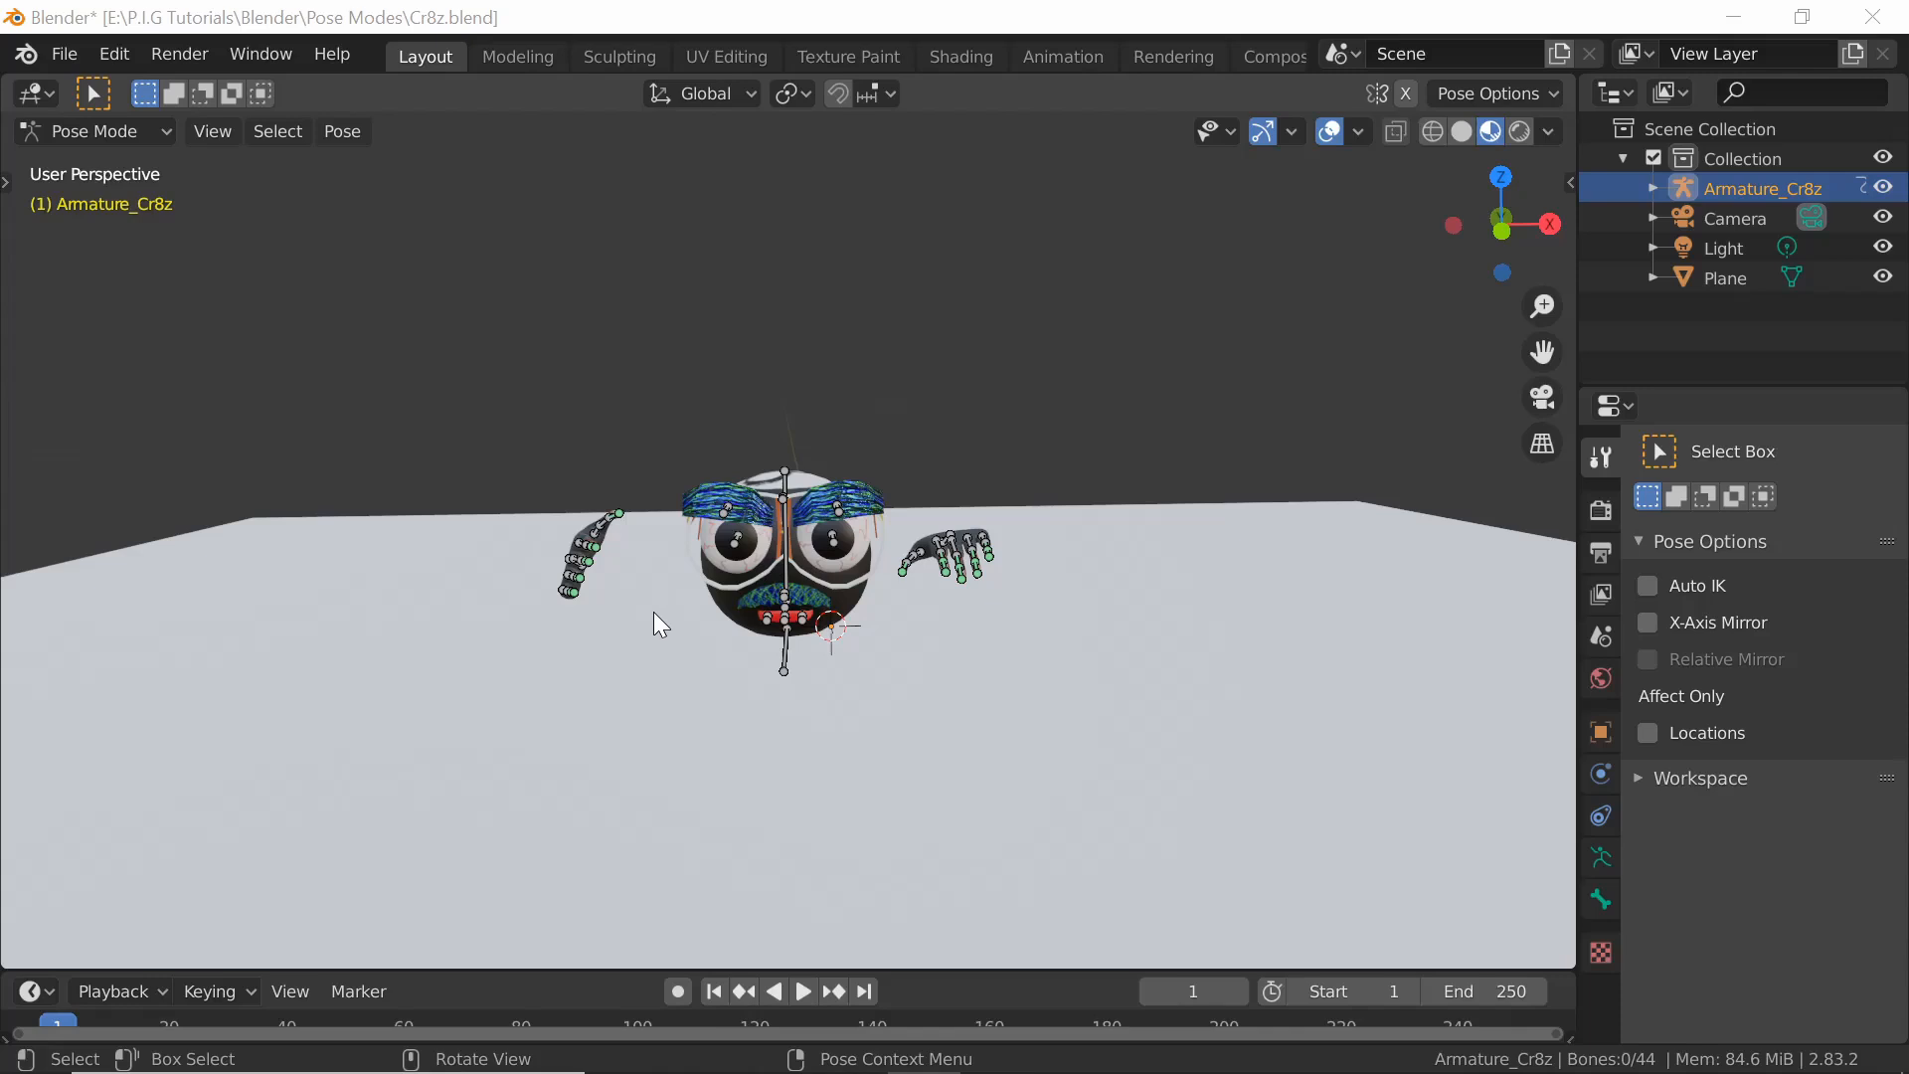
# Select the right hand's bones except its palm bone, middle finger and thumb
pyautogui.moveTo(621, 585); pyautogui.dragTo(637, 614, button='middle')
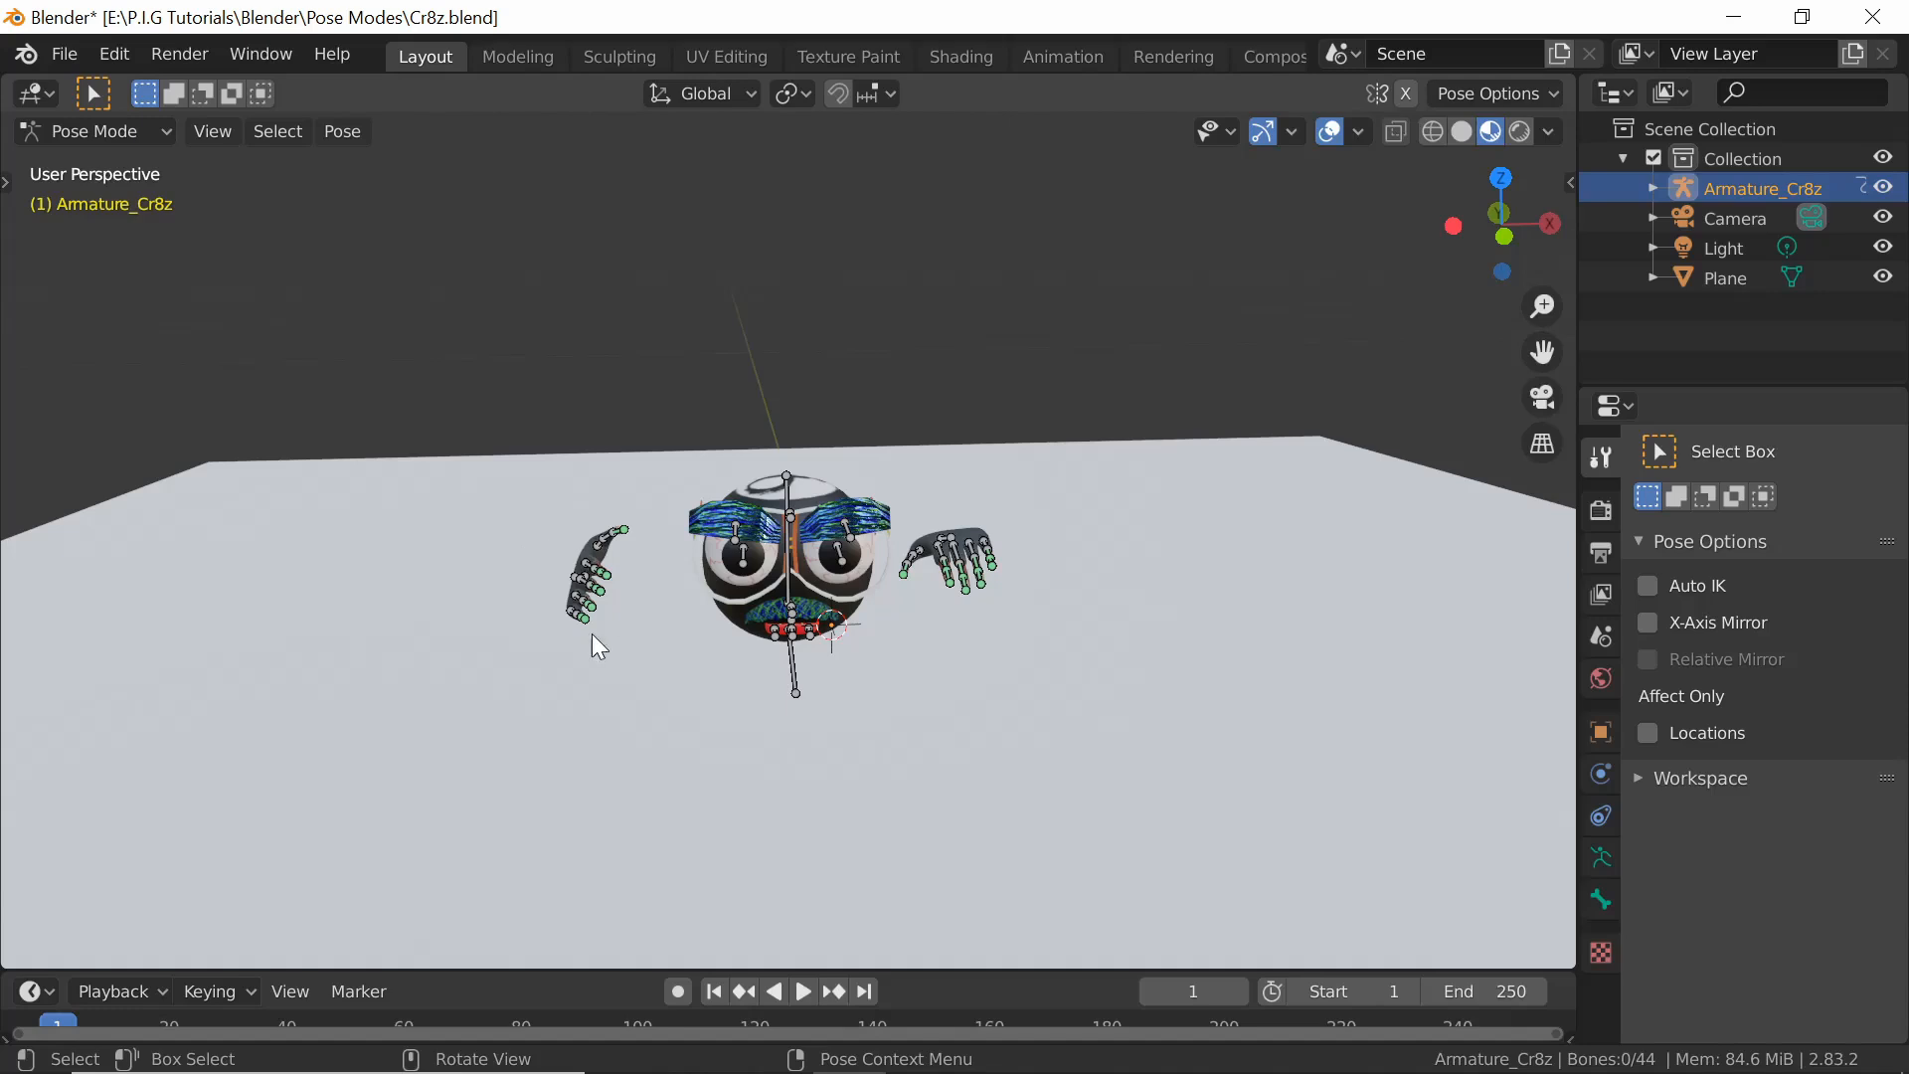
pyautogui.moveTo(593, 634); pyautogui.dragTo(558, 545, button='middle')
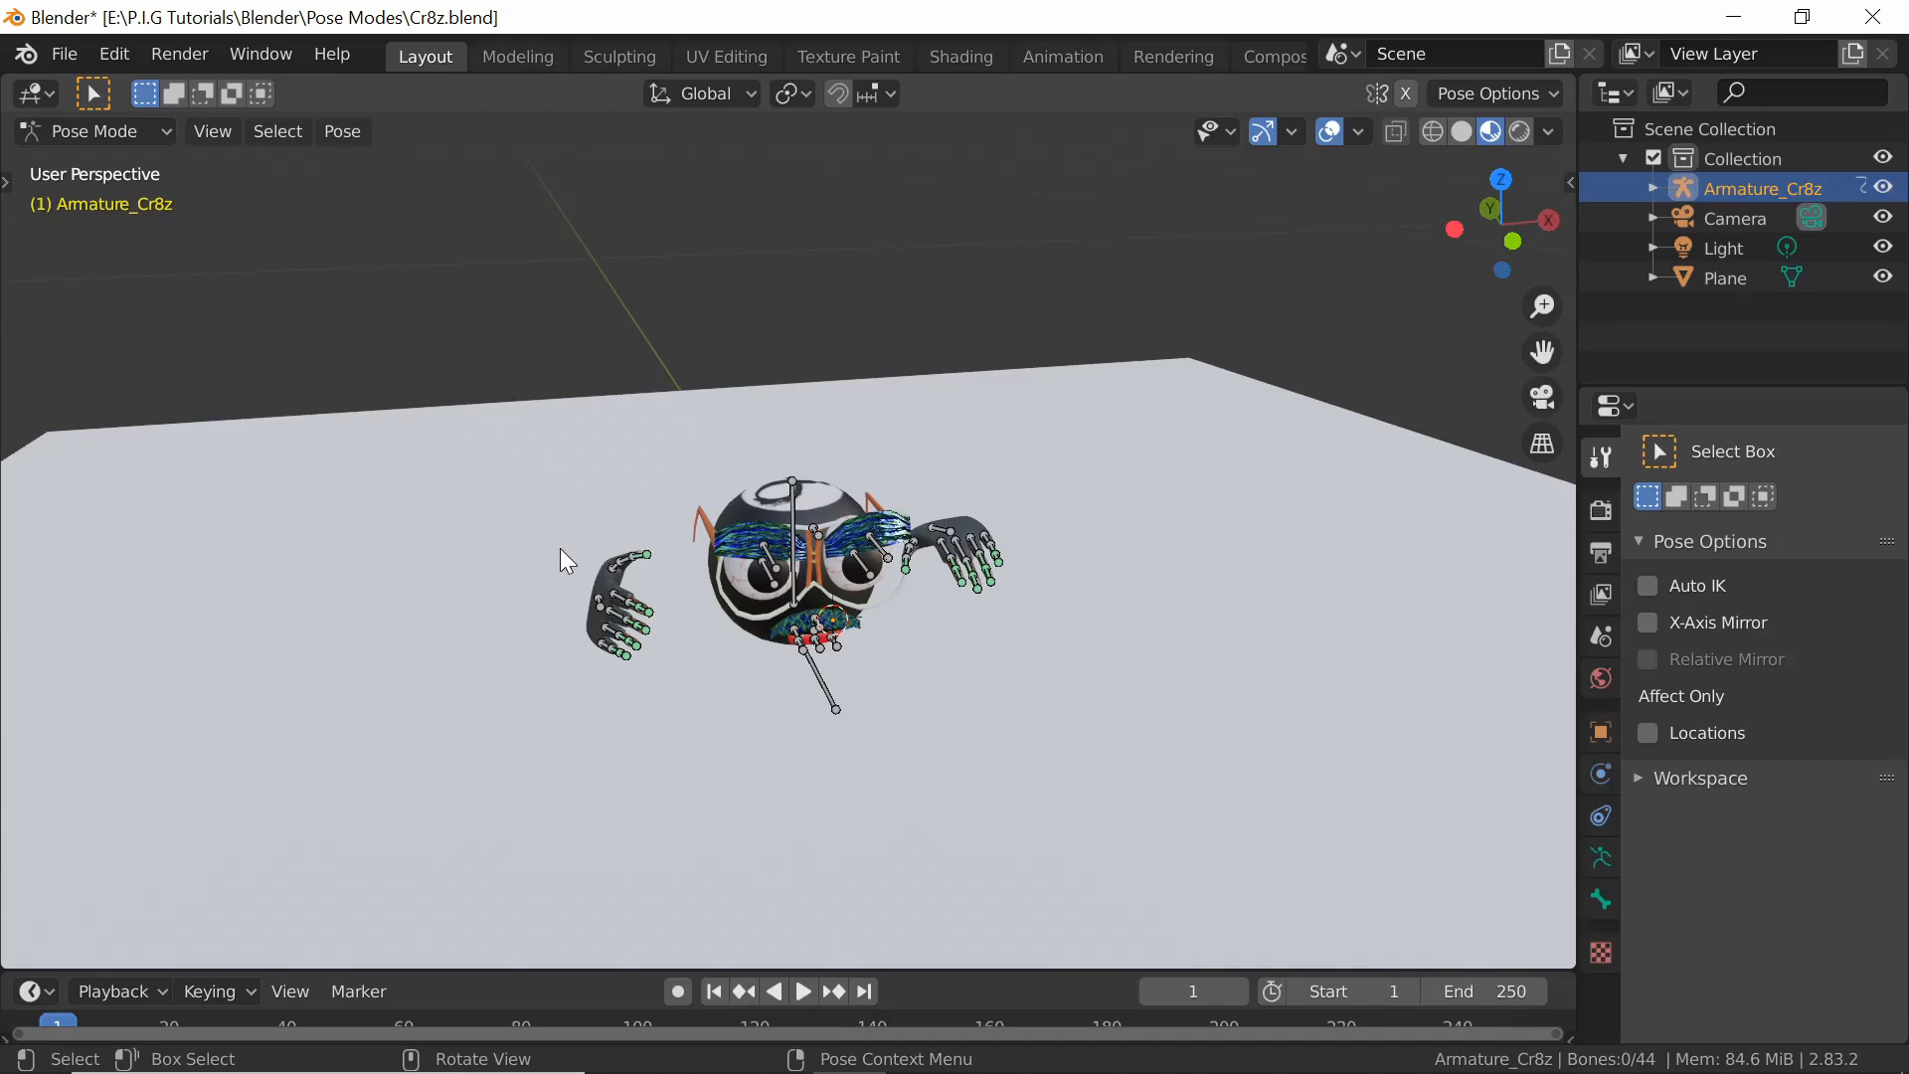
pyautogui.moveTo(553, 537); pyautogui.dragTo(660, 693)
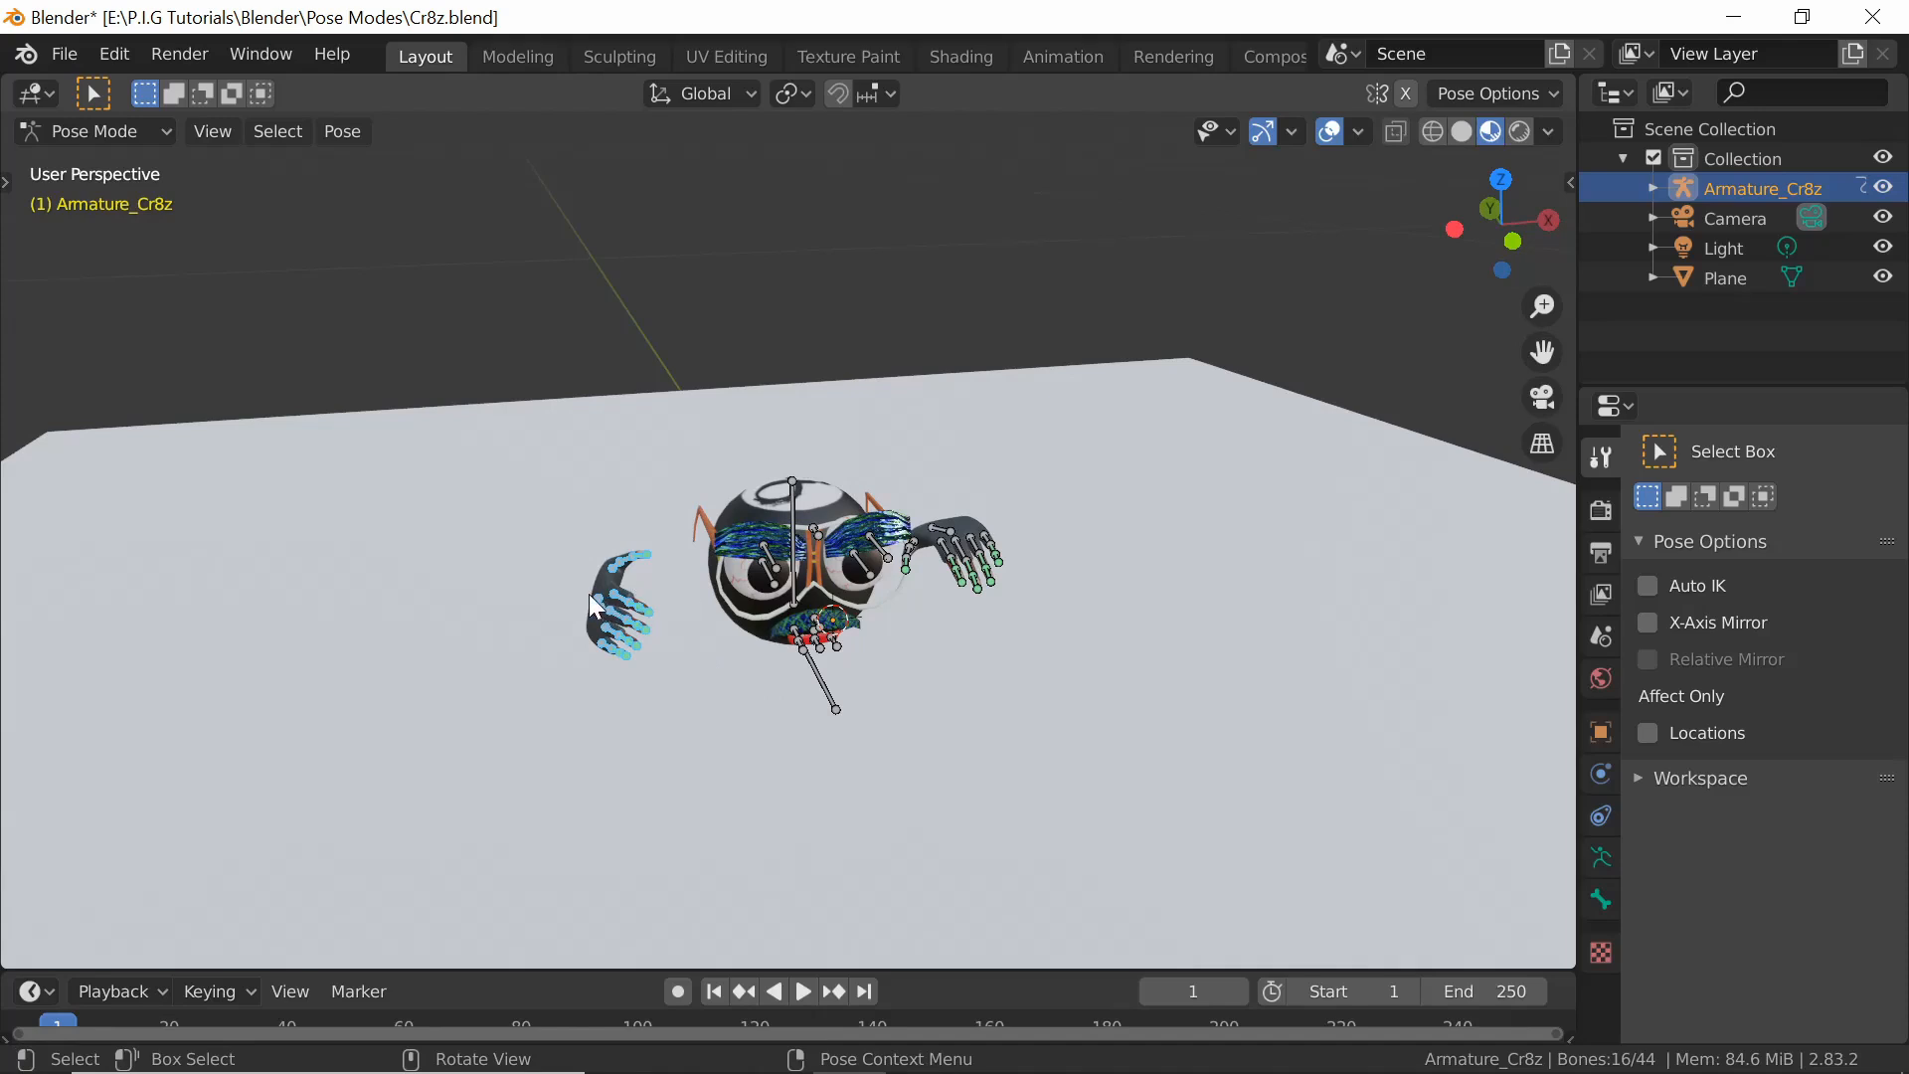
pyautogui.keyDown('ctrl'); pyautogui.moveTo(588, 594); pyautogui.dragTo(640, 629); pyautogui.keyUp('ctrl')
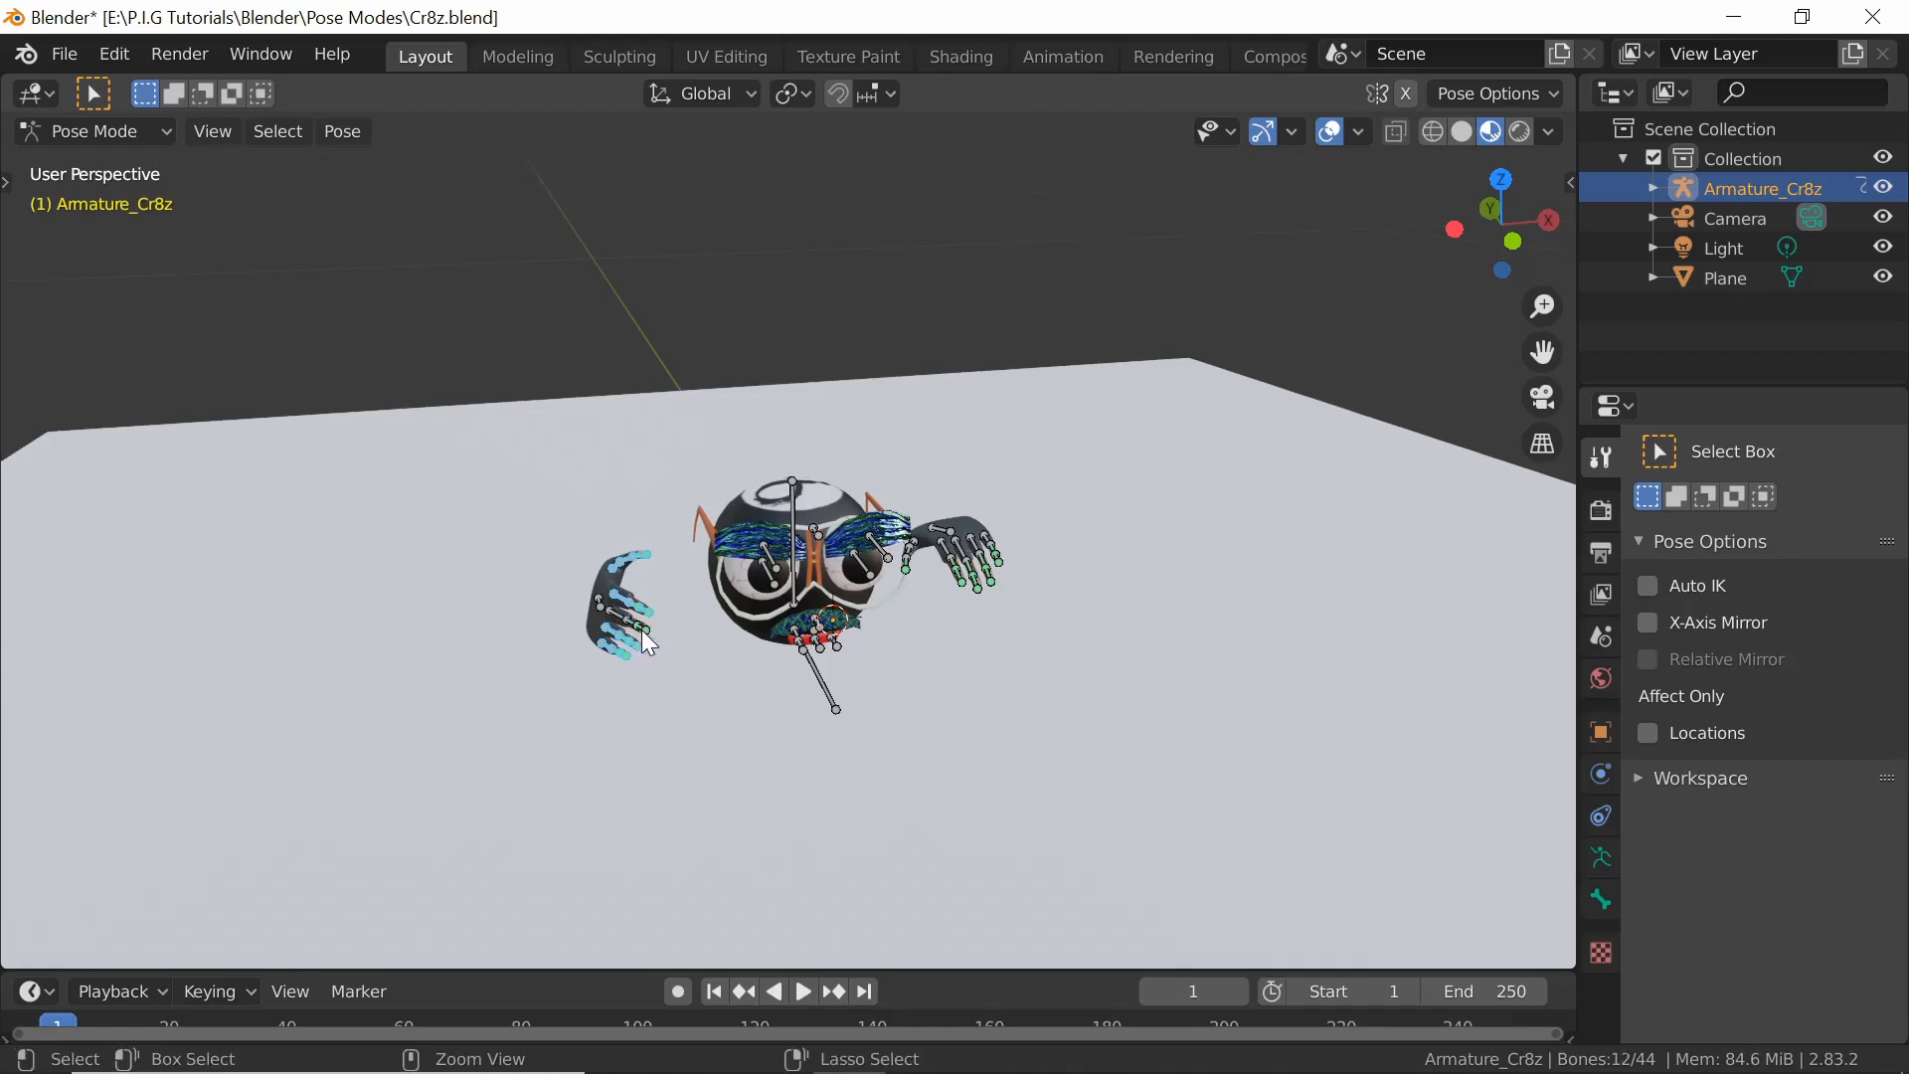
pyautogui.keyDown('ctrl'); pyautogui.moveTo(602, 527); pyautogui.dragTo(660, 575); pyautogui.keyUp('ctrl')
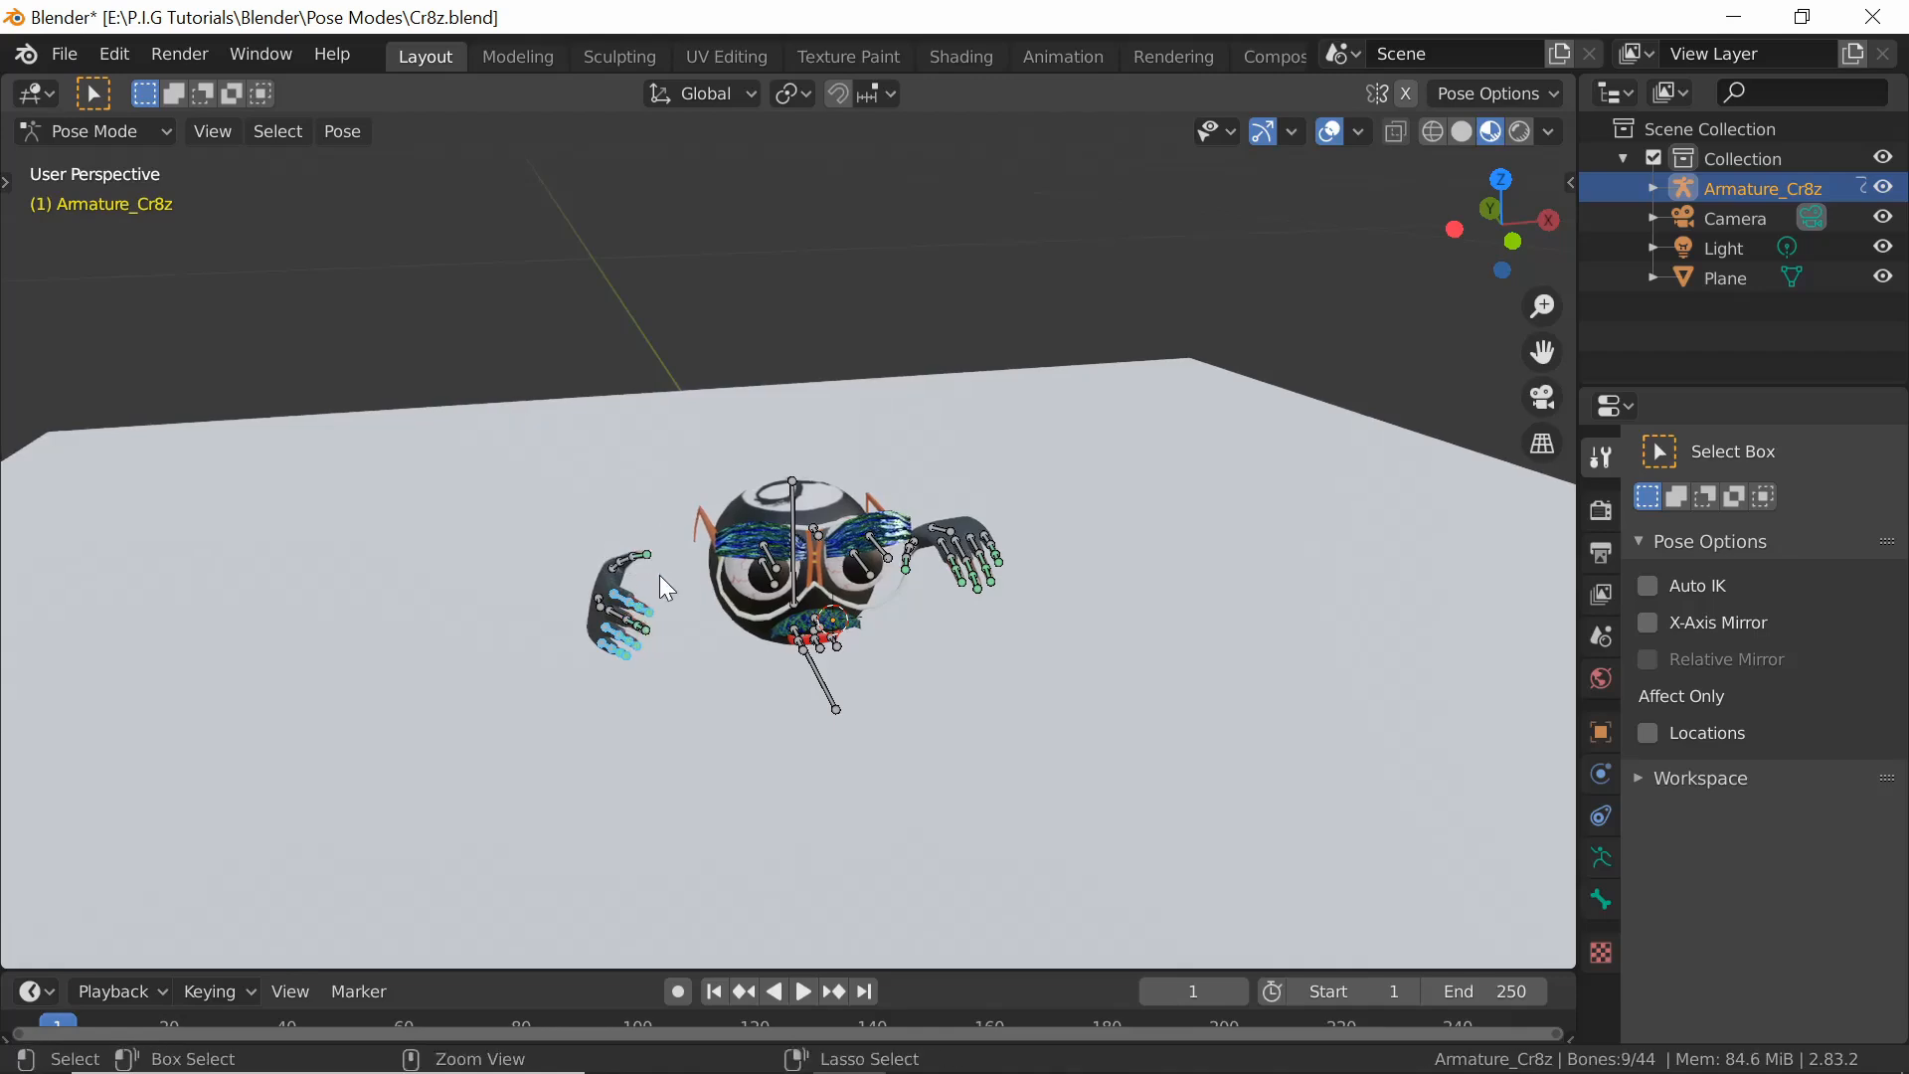
# Try to curl the selected right-hand fingers by rotating them about the global X axis
pyautogui.press('r')
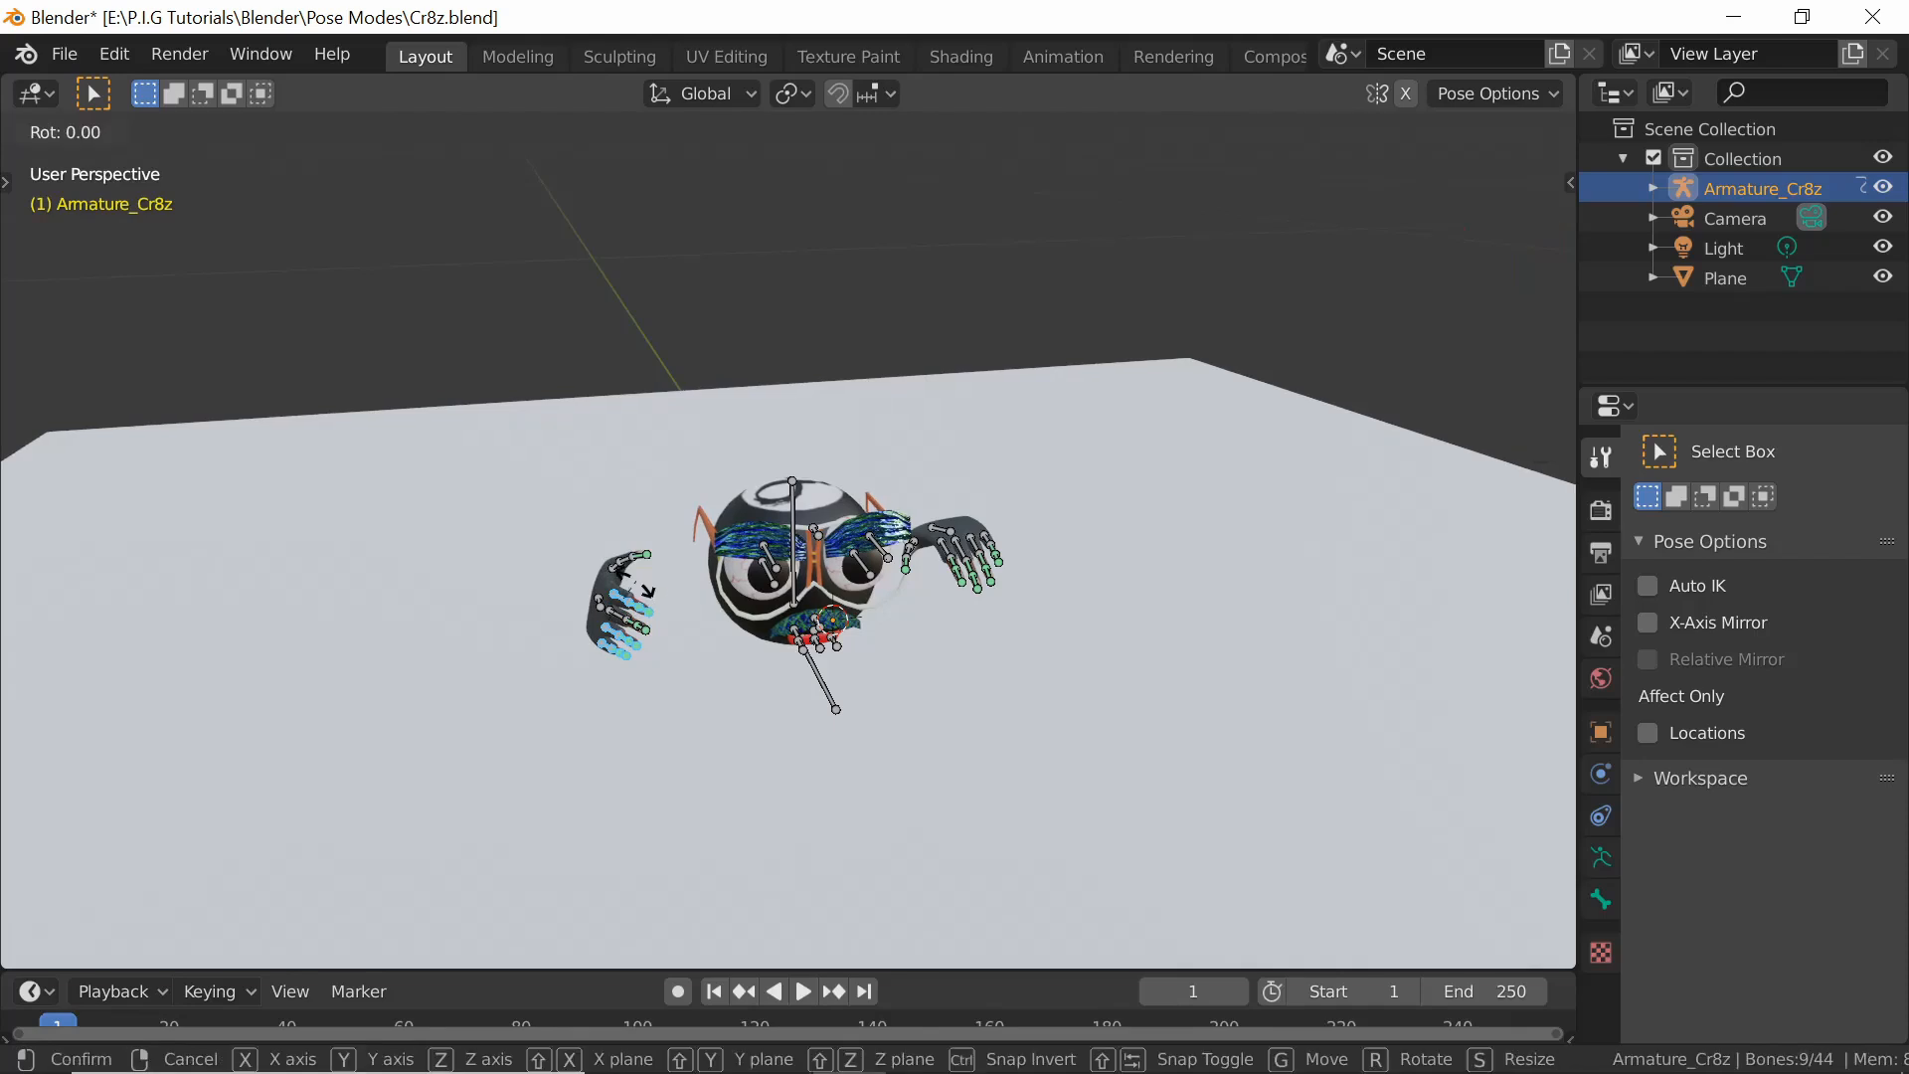
pyautogui.press('x')
pyautogui.press('z')
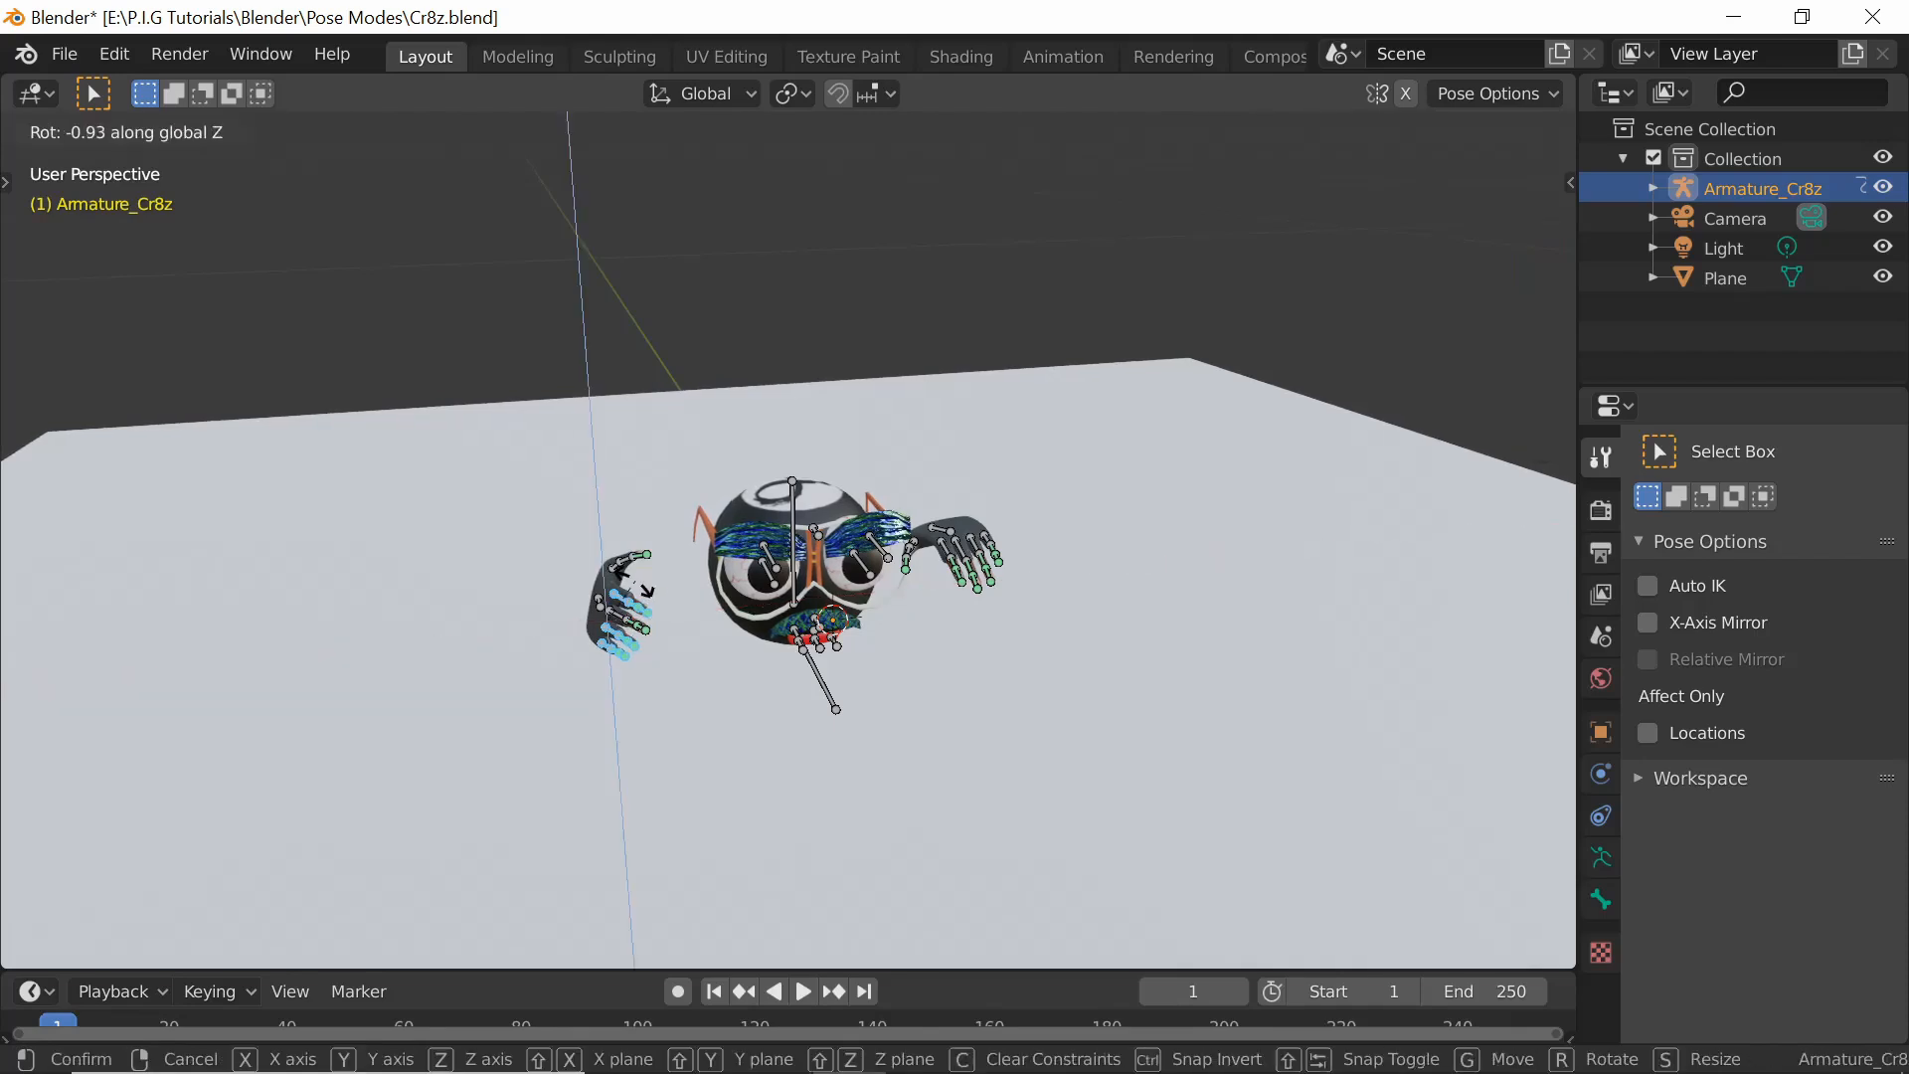
pyautogui.press('y')
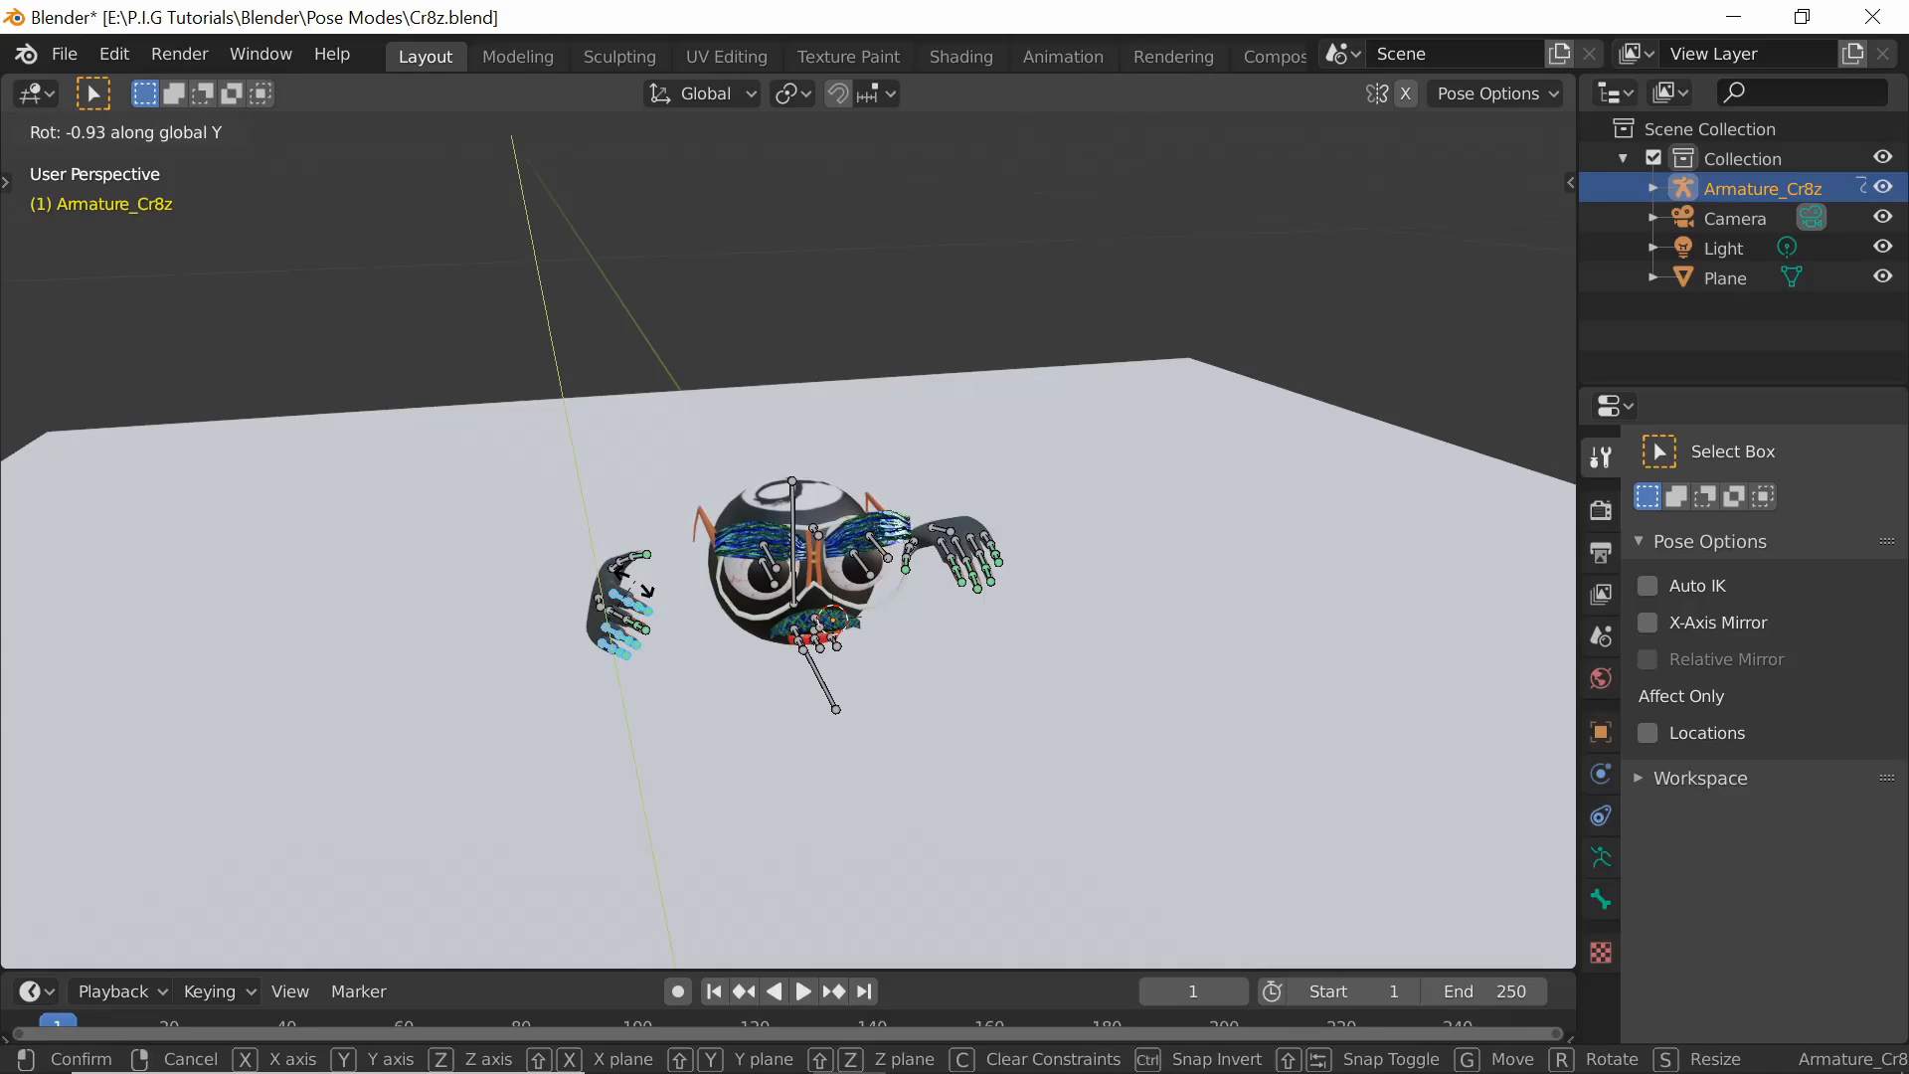
pyautogui.press('x')
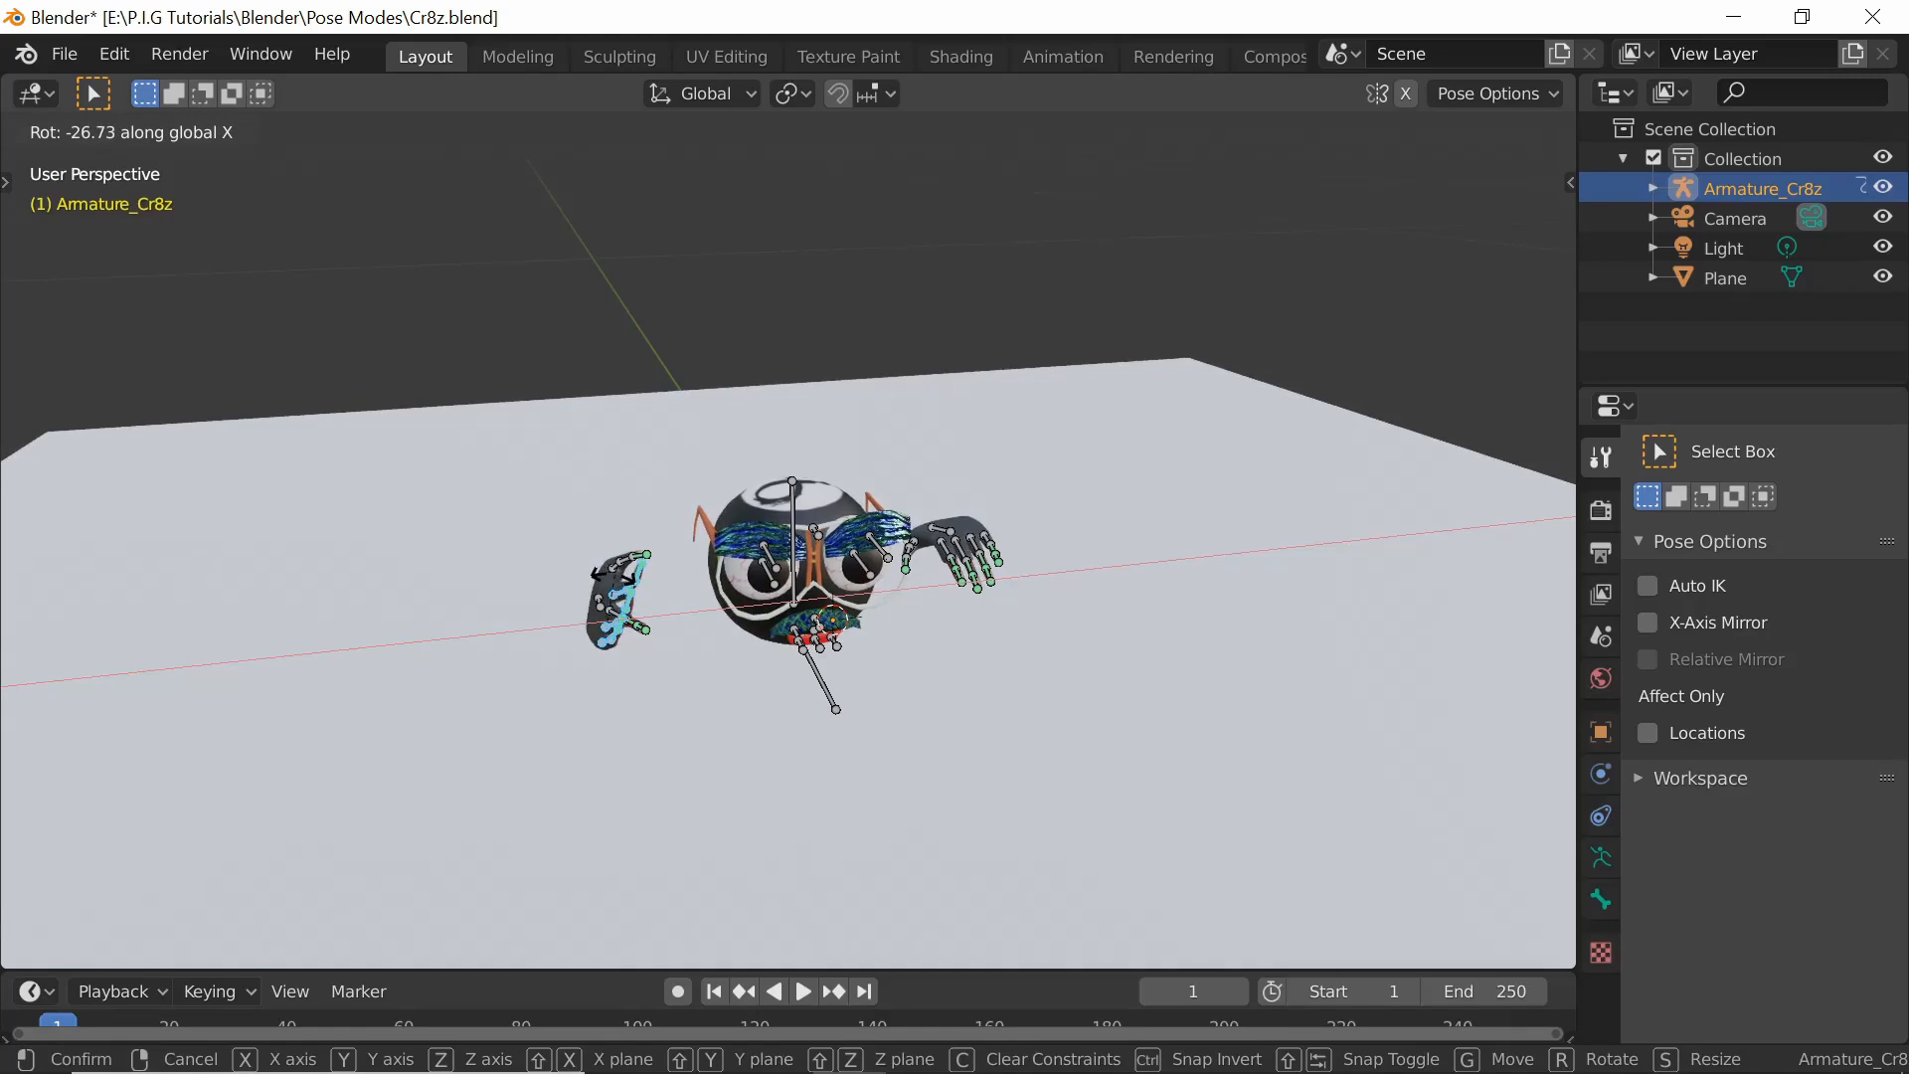
pyautogui.click(611, 575)
pyautogui.moveTo(611, 575); pyautogui.dragTo(579, 547, button='middle')
pyautogui.hotkey('ctrl', 'z')
# Try rotating the selected right-hand fingers about the global Y axis and once more about X, undoing both attempts
pyautogui.press('r')
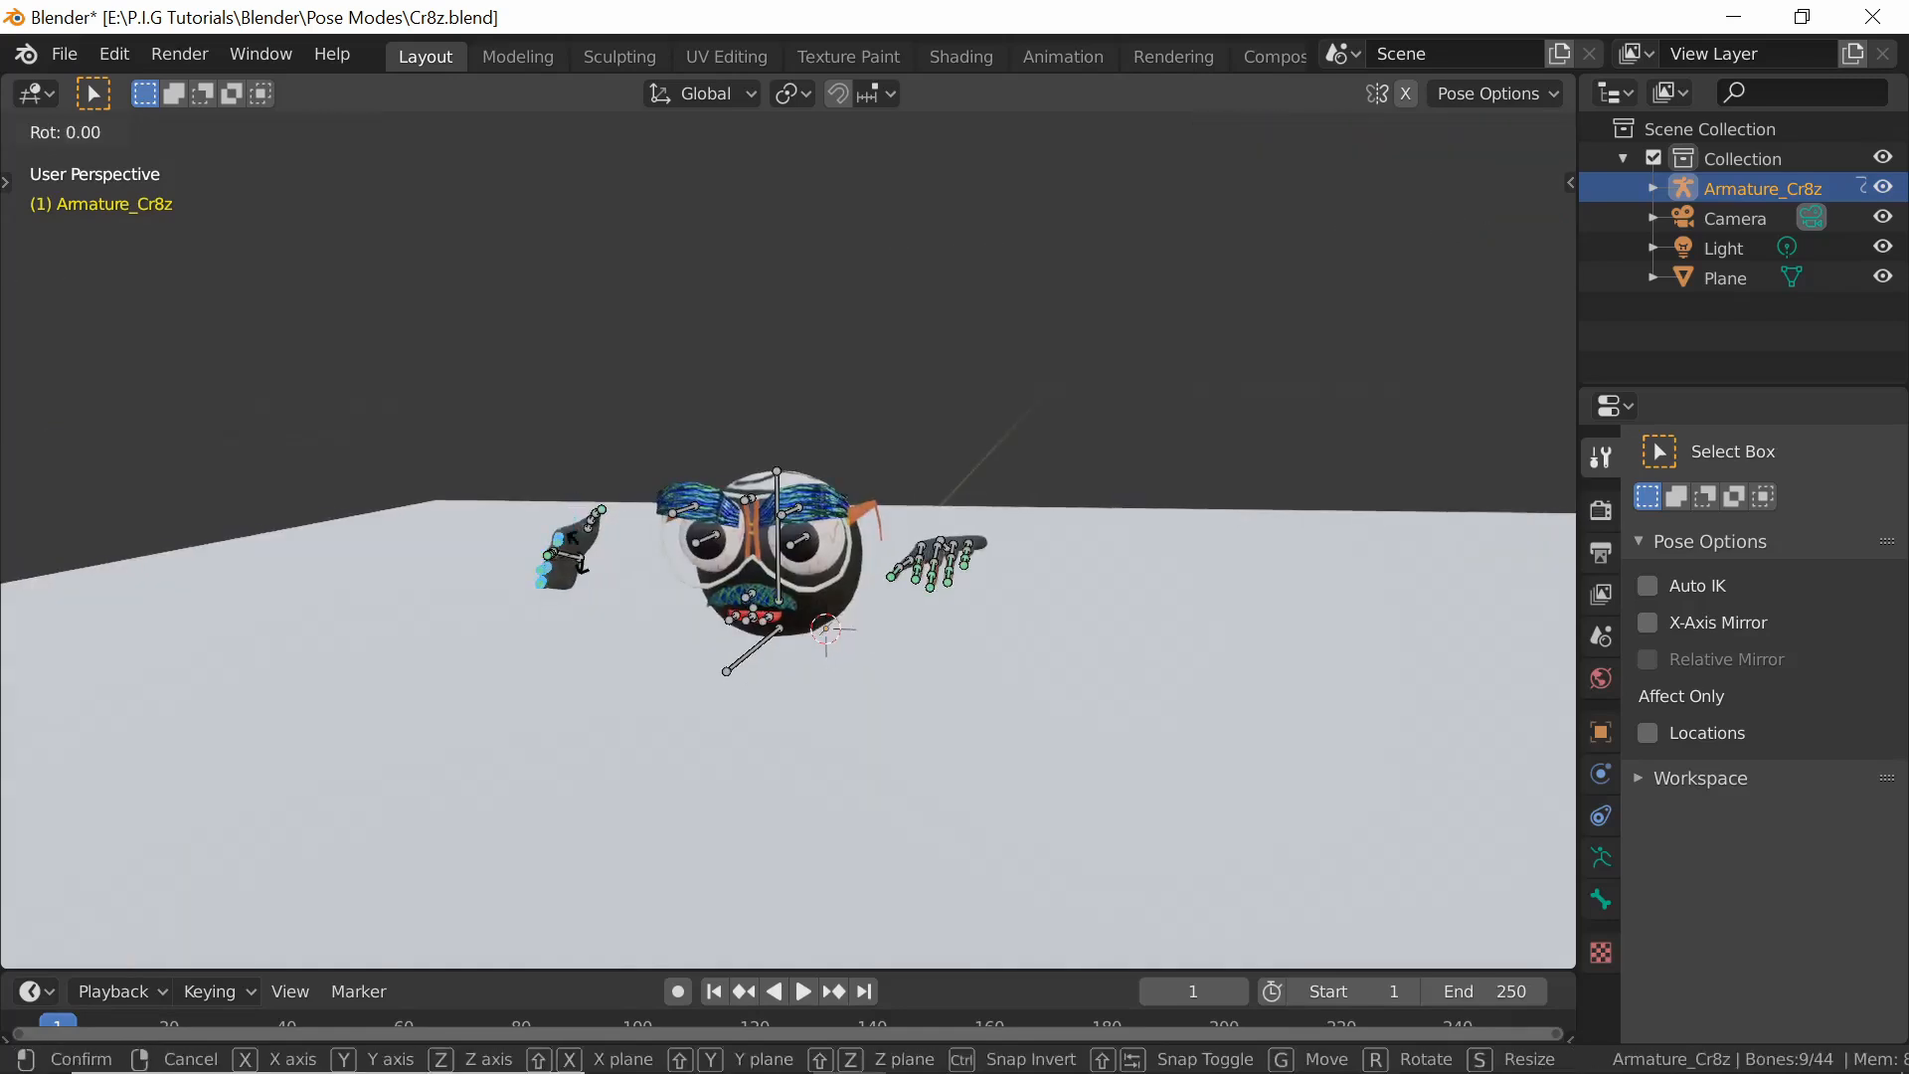
pyautogui.press('y')
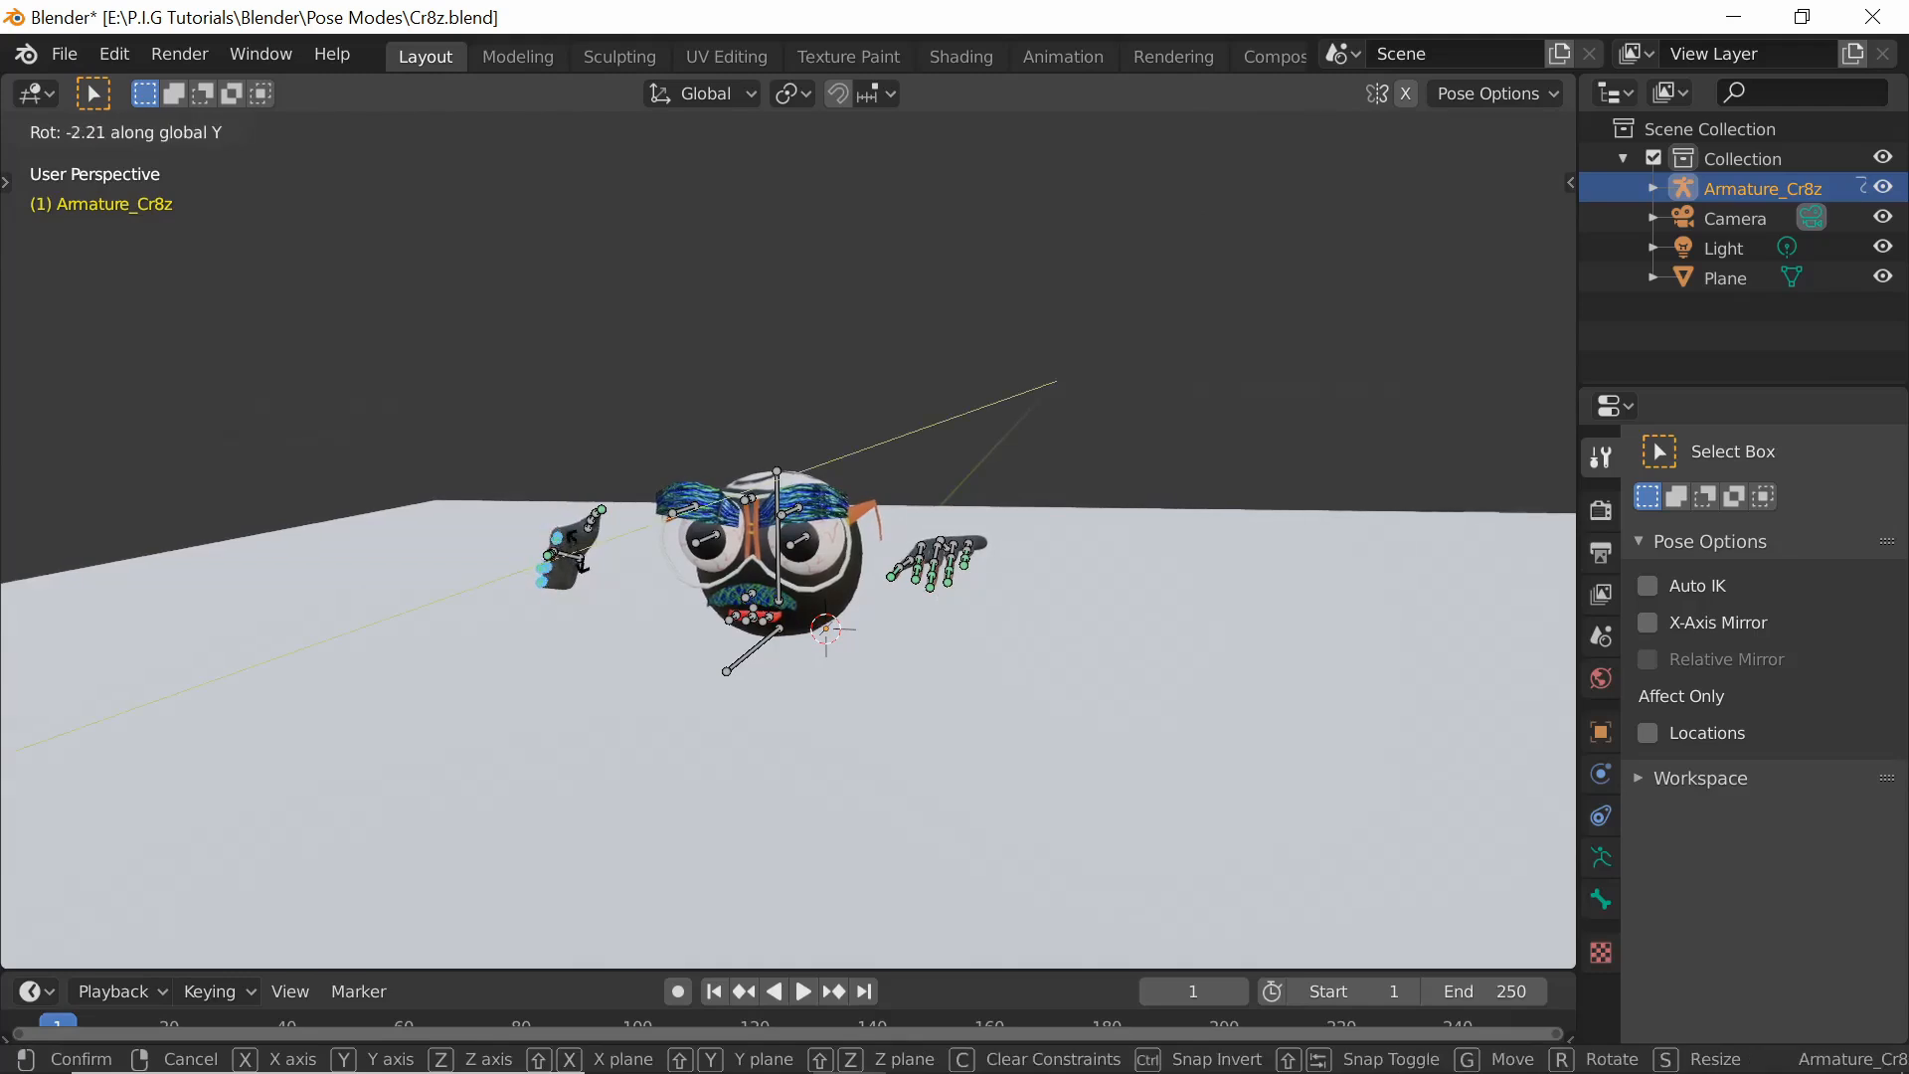
pyautogui.click(607, 557)
pyautogui.hotkey('ctrl', 'z')
pyautogui.press('r')
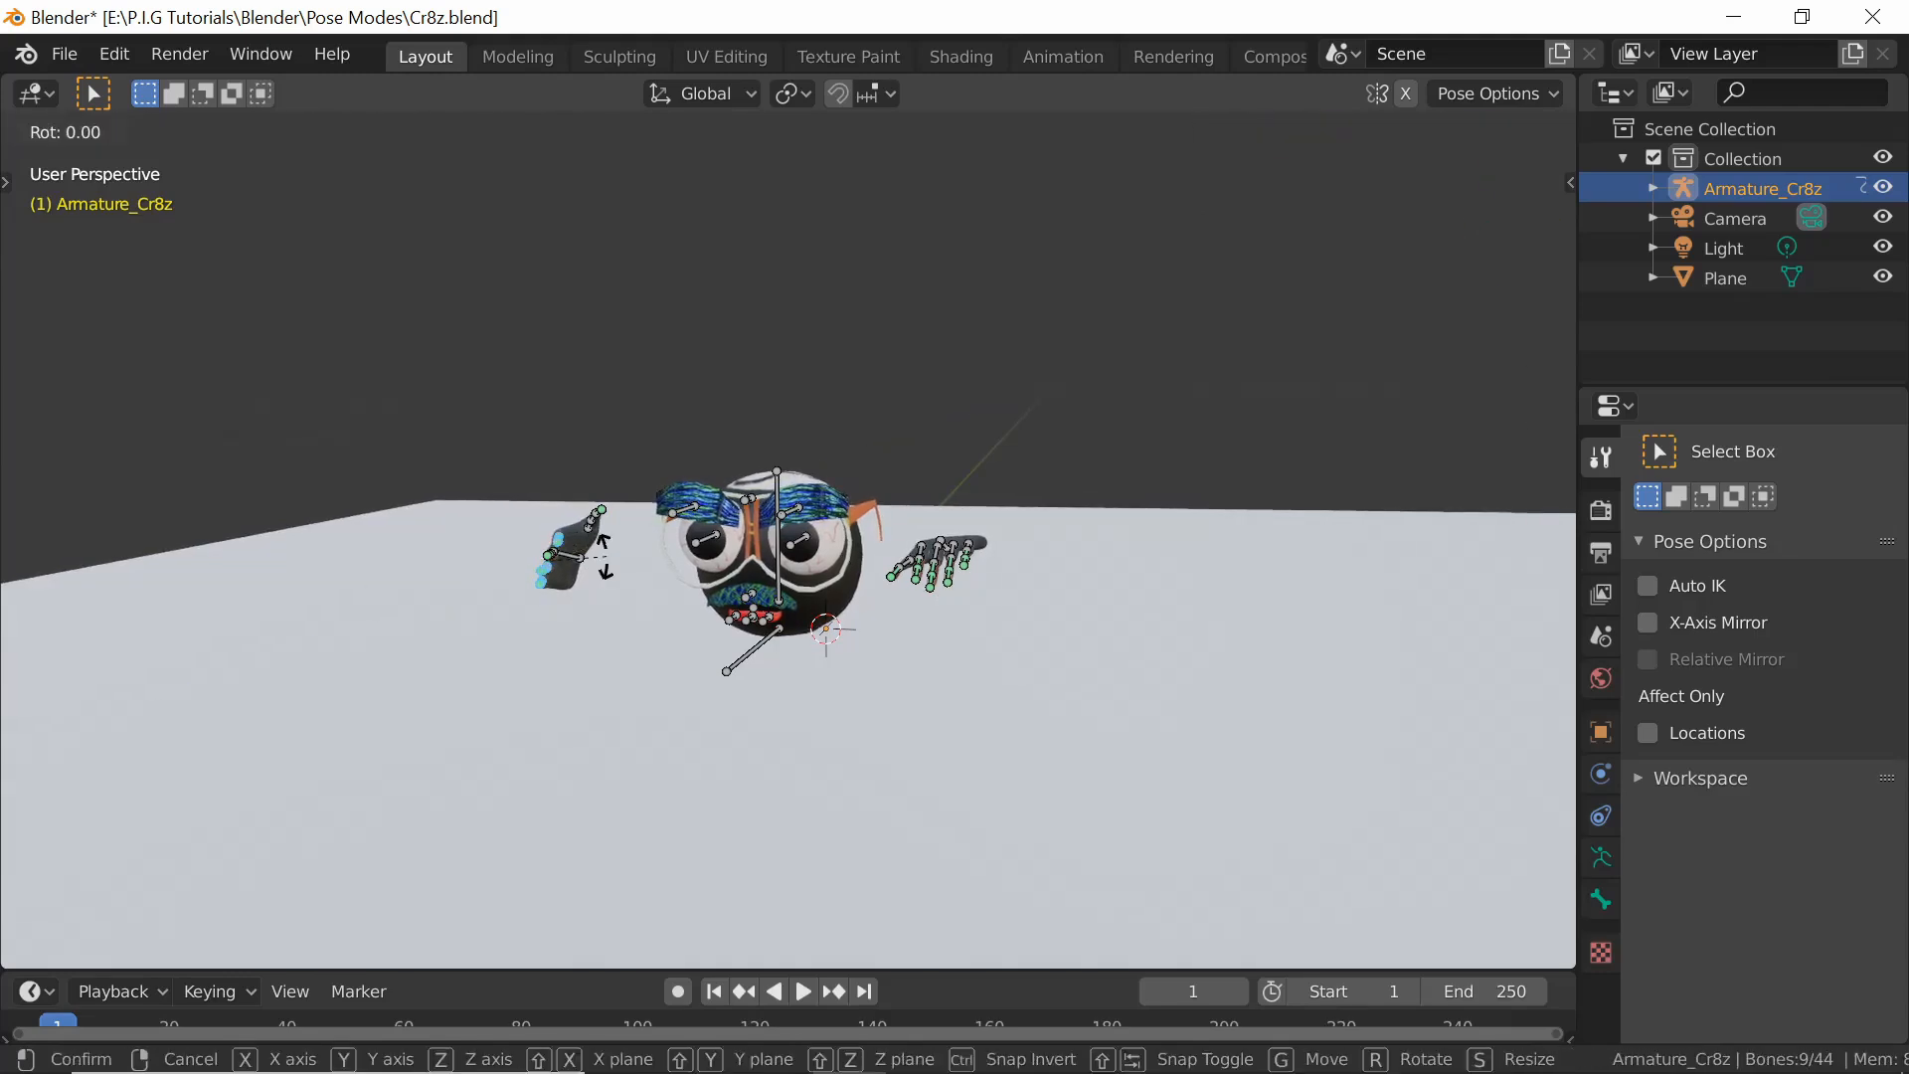
pyautogui.press('x')
pyautogui.click(575, 545)
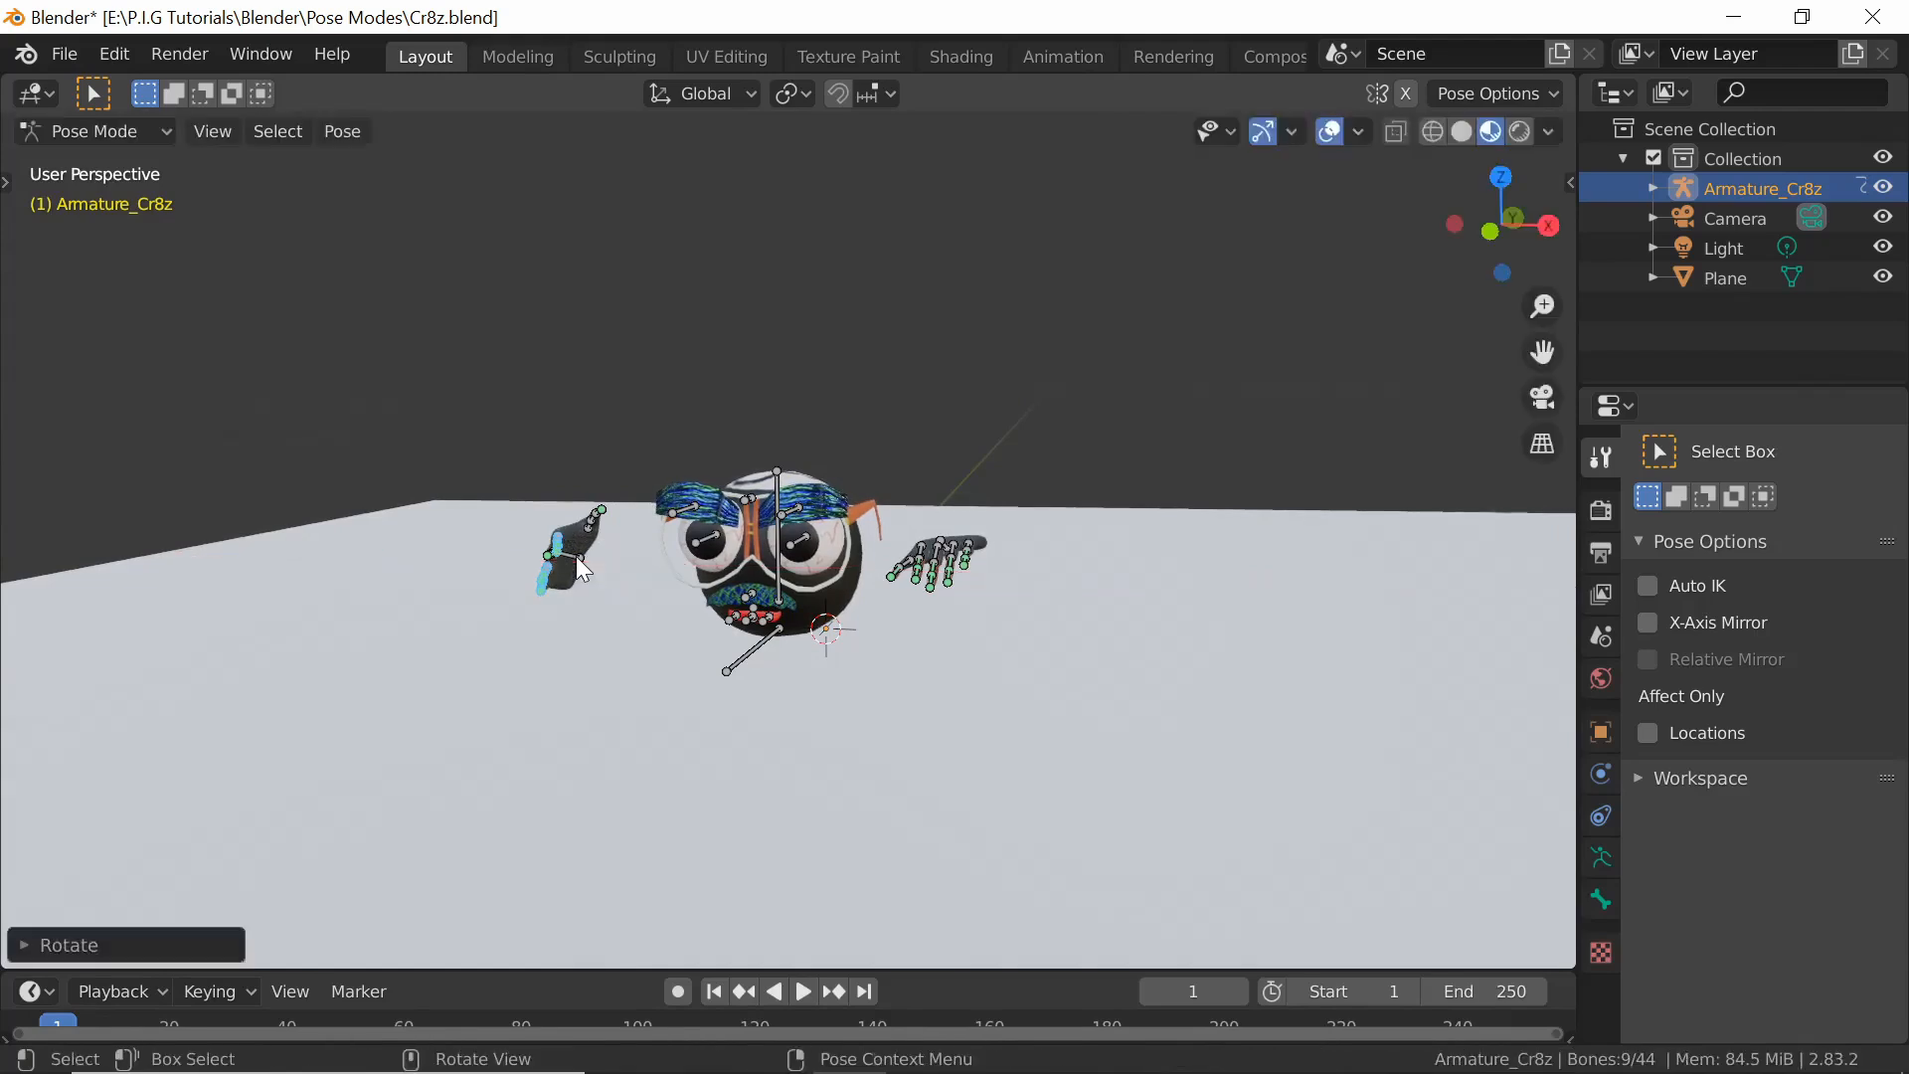
pyautogui.hotkey('ctrl', 'z')
# Curl the selected right-hand fingers by rotating them about 61 degrees around the global Z axis
pyautogui.press('r')
pyautogui.press('z')
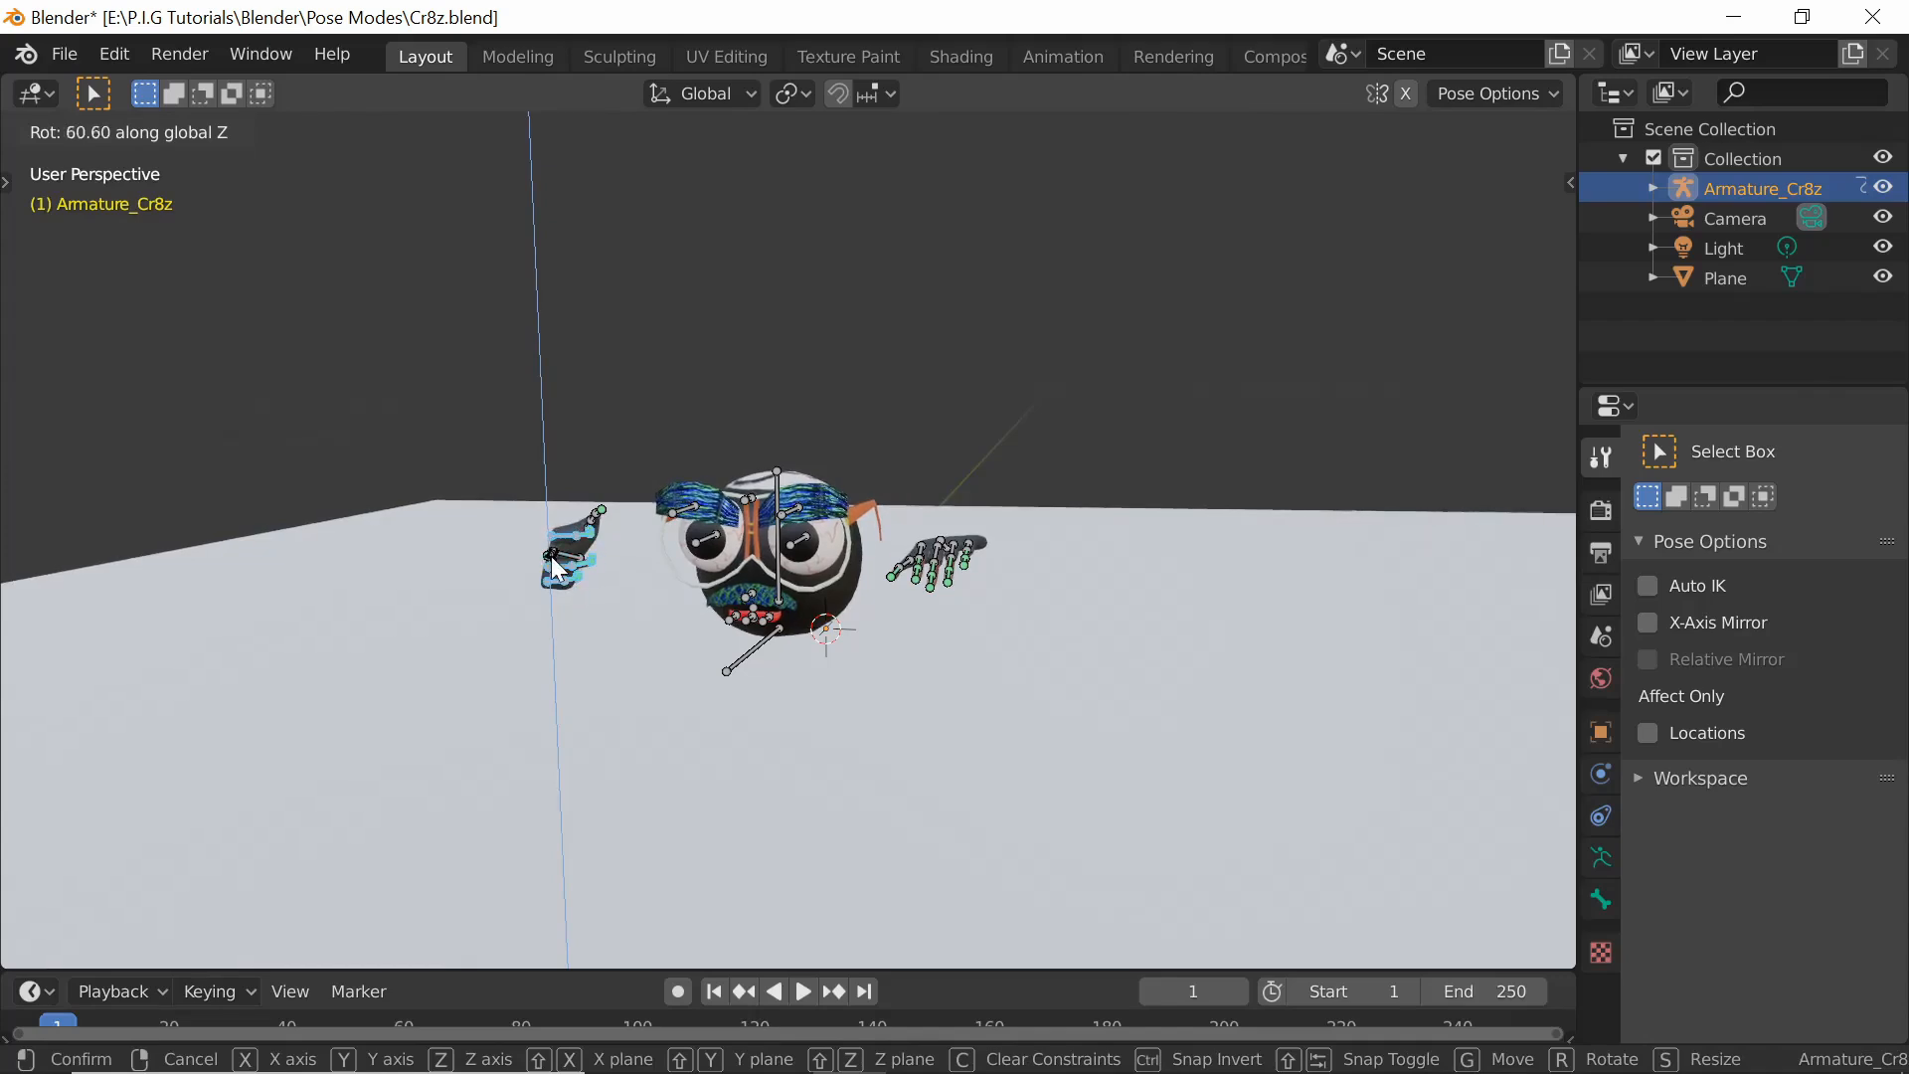
pyautogui.click(552, 556)
pyautogui.moveTo(553, 557)
pyautogui.mouseDown(button='middle')
pyautogui.moveTo(616, 600)
pyautogui.moveTo(728, 579)
pyautogui.moveTo(678, 591)
pyautogui.moveTo(719, 605)
pyautogui.moveTo(679, 635)
pyautogui.moveTo(537, 528)
pyautogui.mouseUp(button='middle')
pyautogui.scroll(4, 590, 589)
pyautogui.scroll(-4, 626, 595)
# Select all bones of the right hand and create a new armature pose library named "Hands"
pyautogui.moveTo(495, 515); pyautogui.dragTo(620, 658)
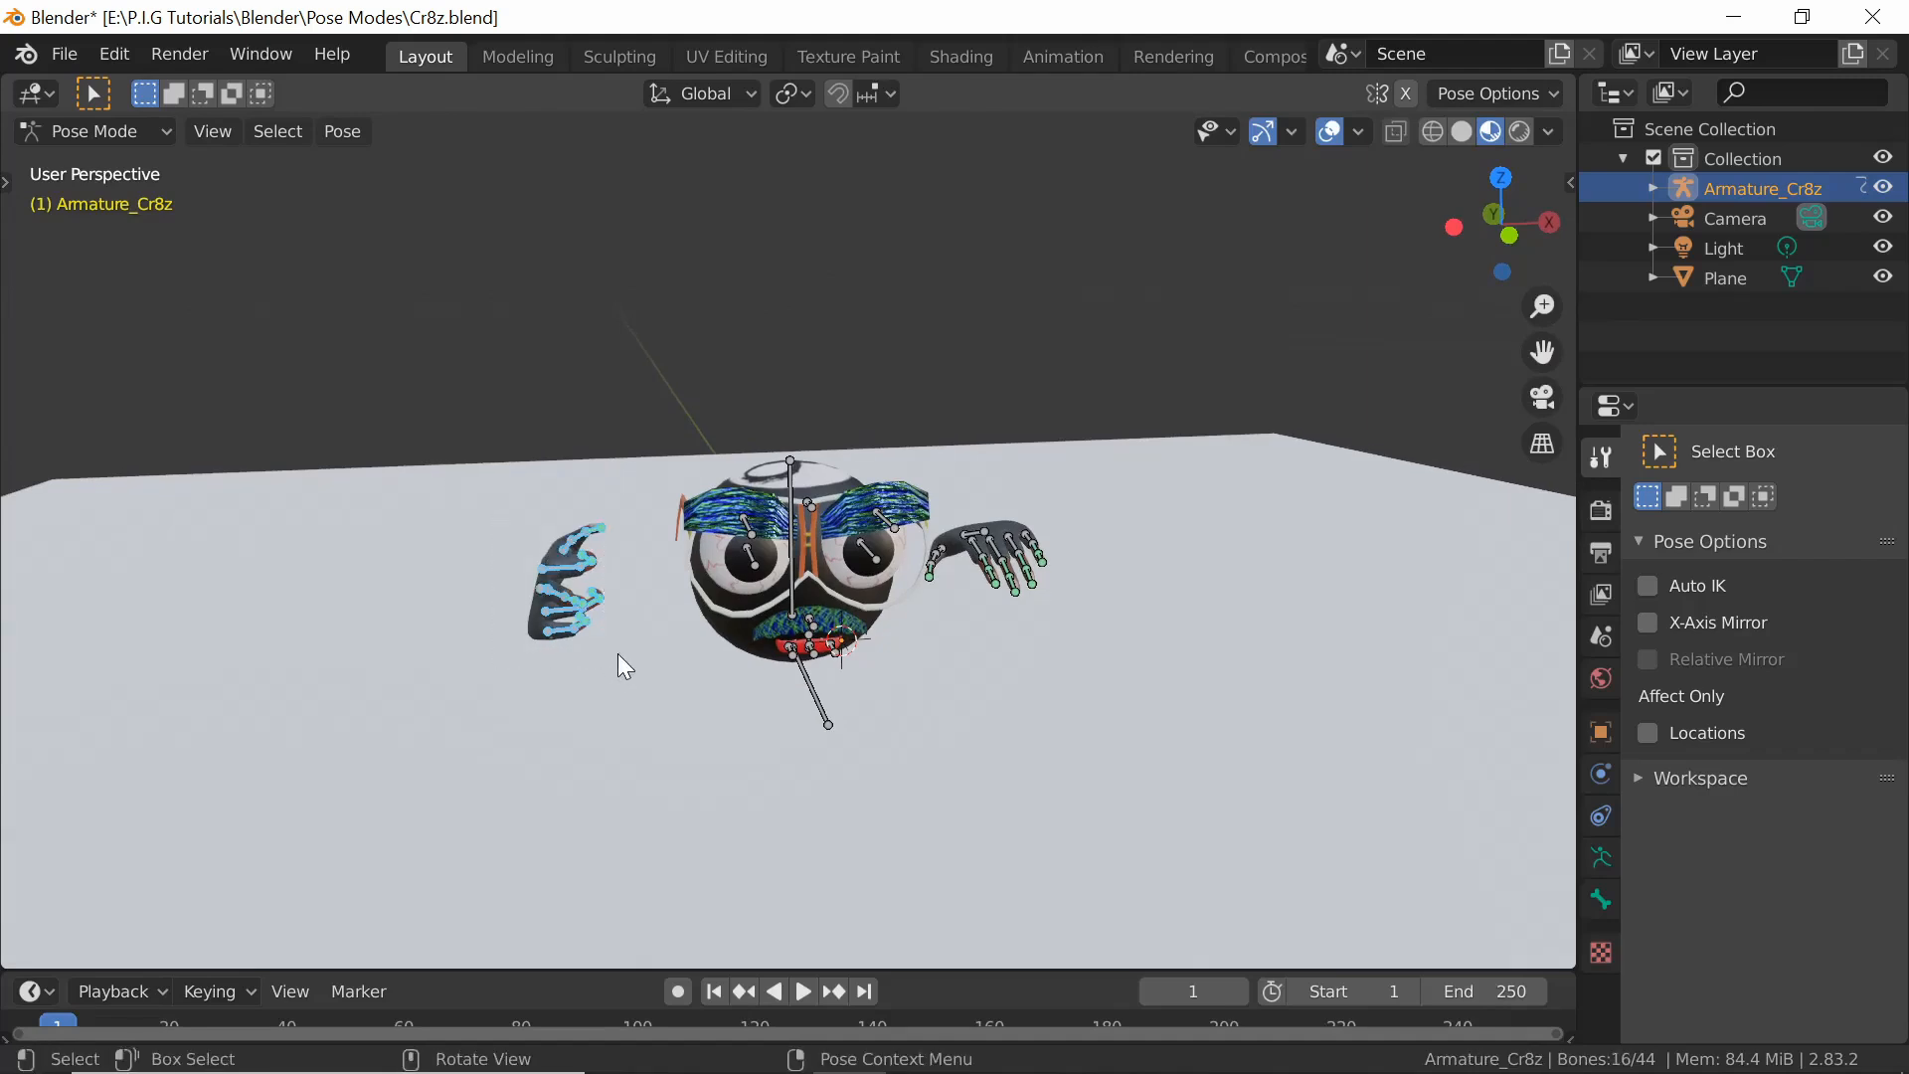
pyautogui.click(1602, 857)
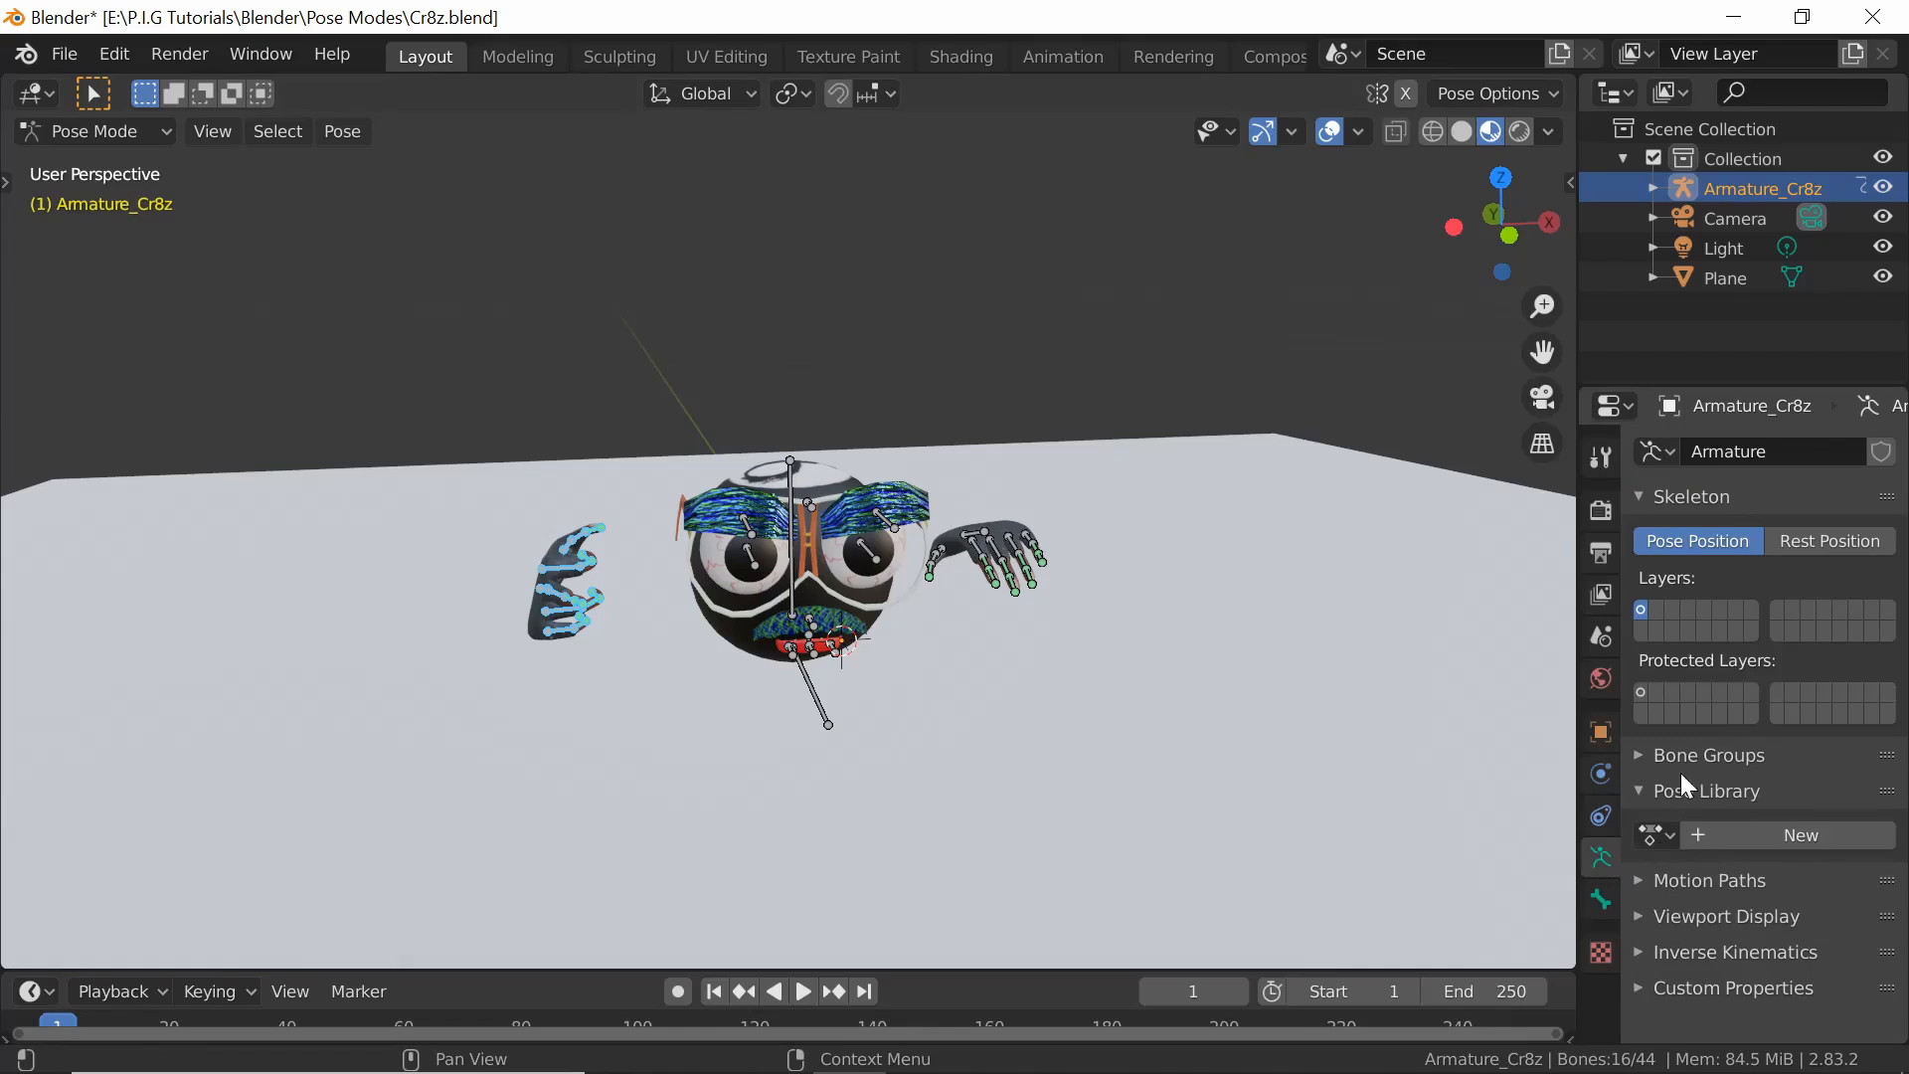
pyautogui.click(1707, 839)
pyautogui.click(1767, 836)
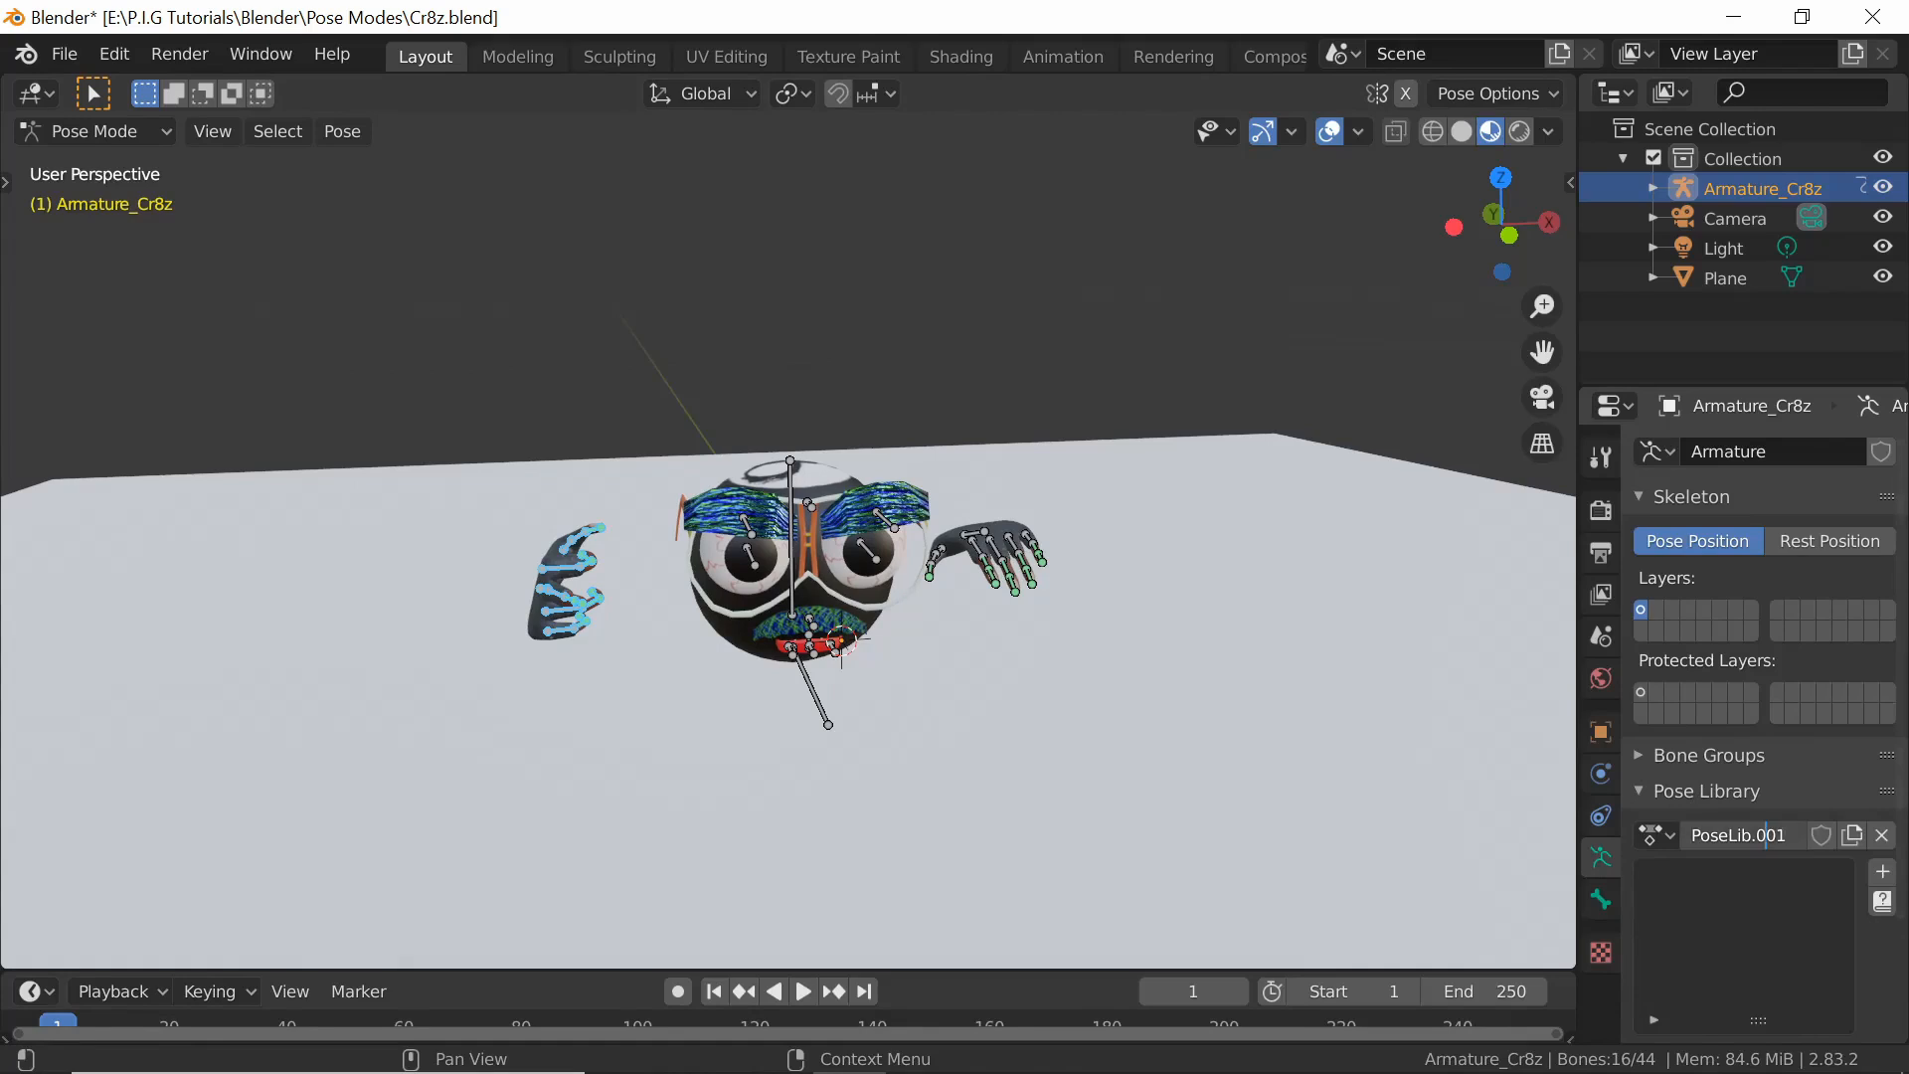
pyautogui.hotkey('ctrl', 'a')
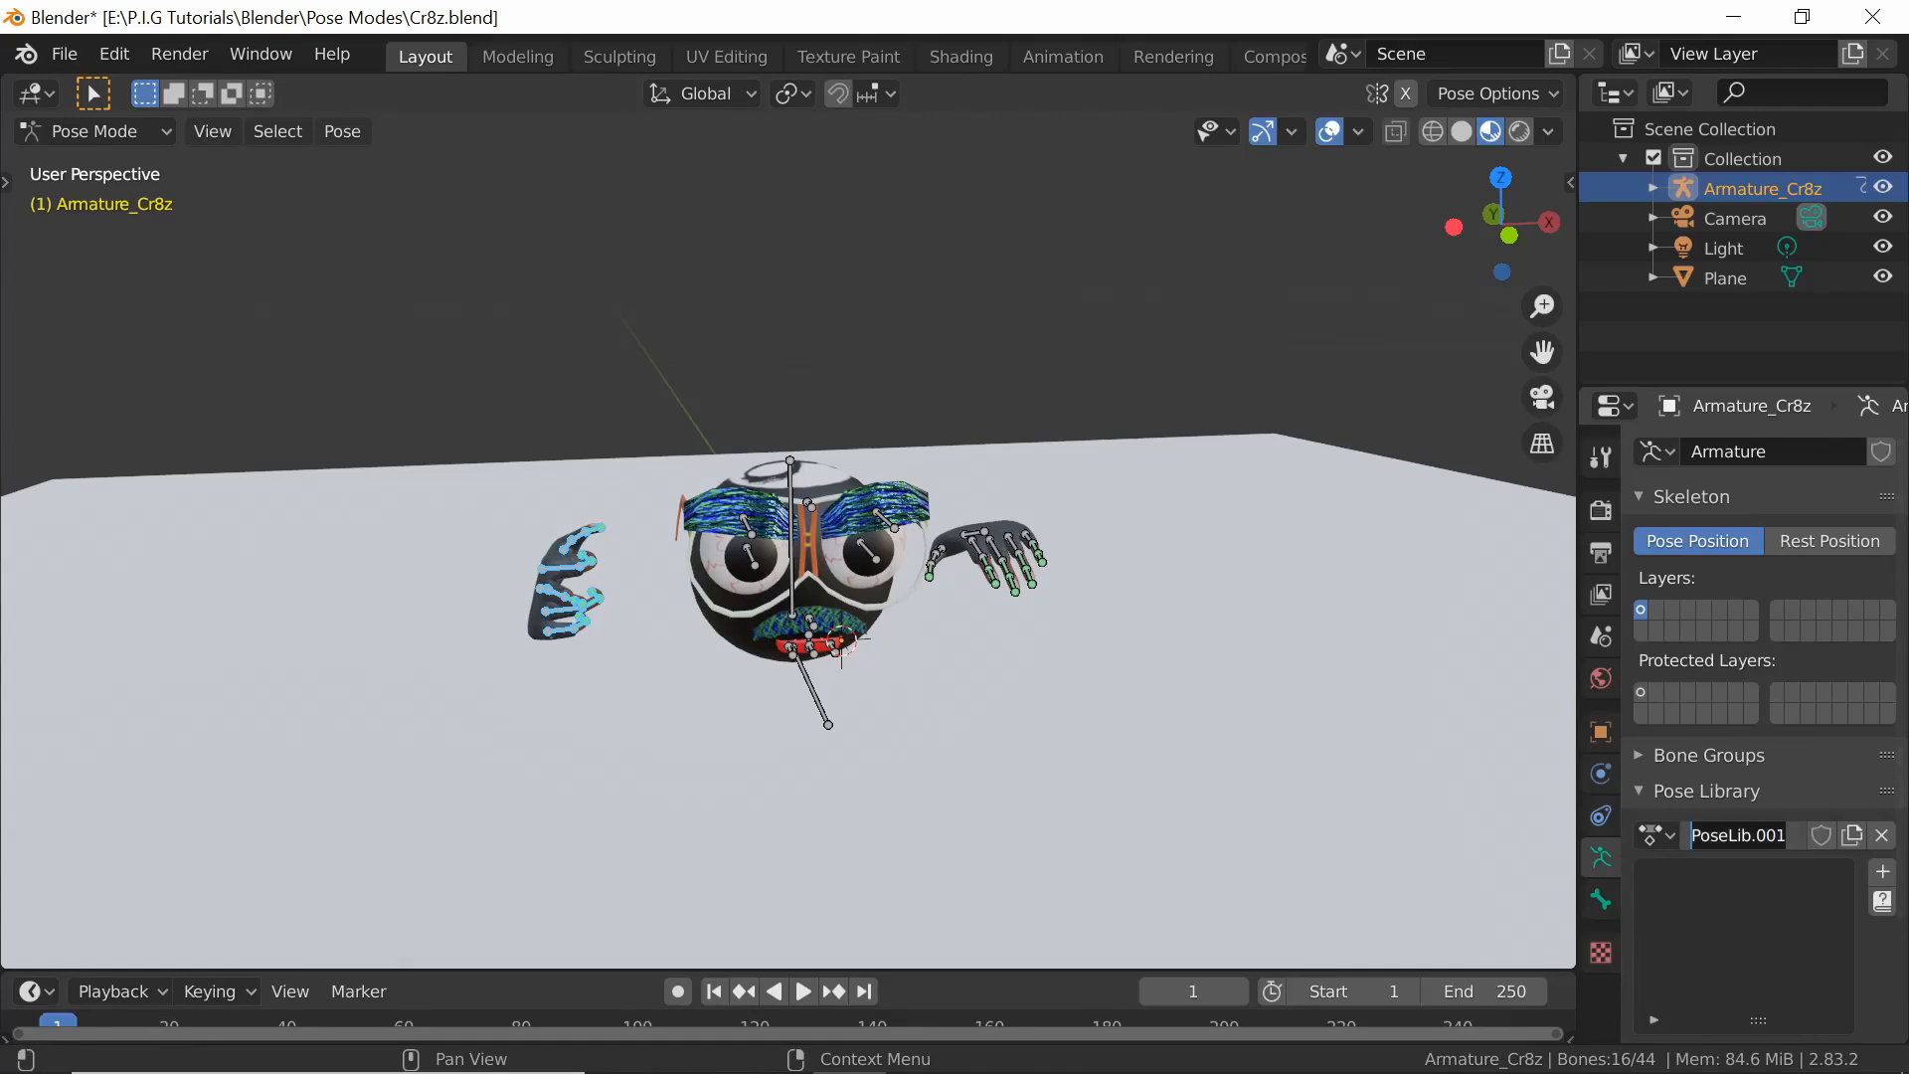
pyautogui.write('Han')
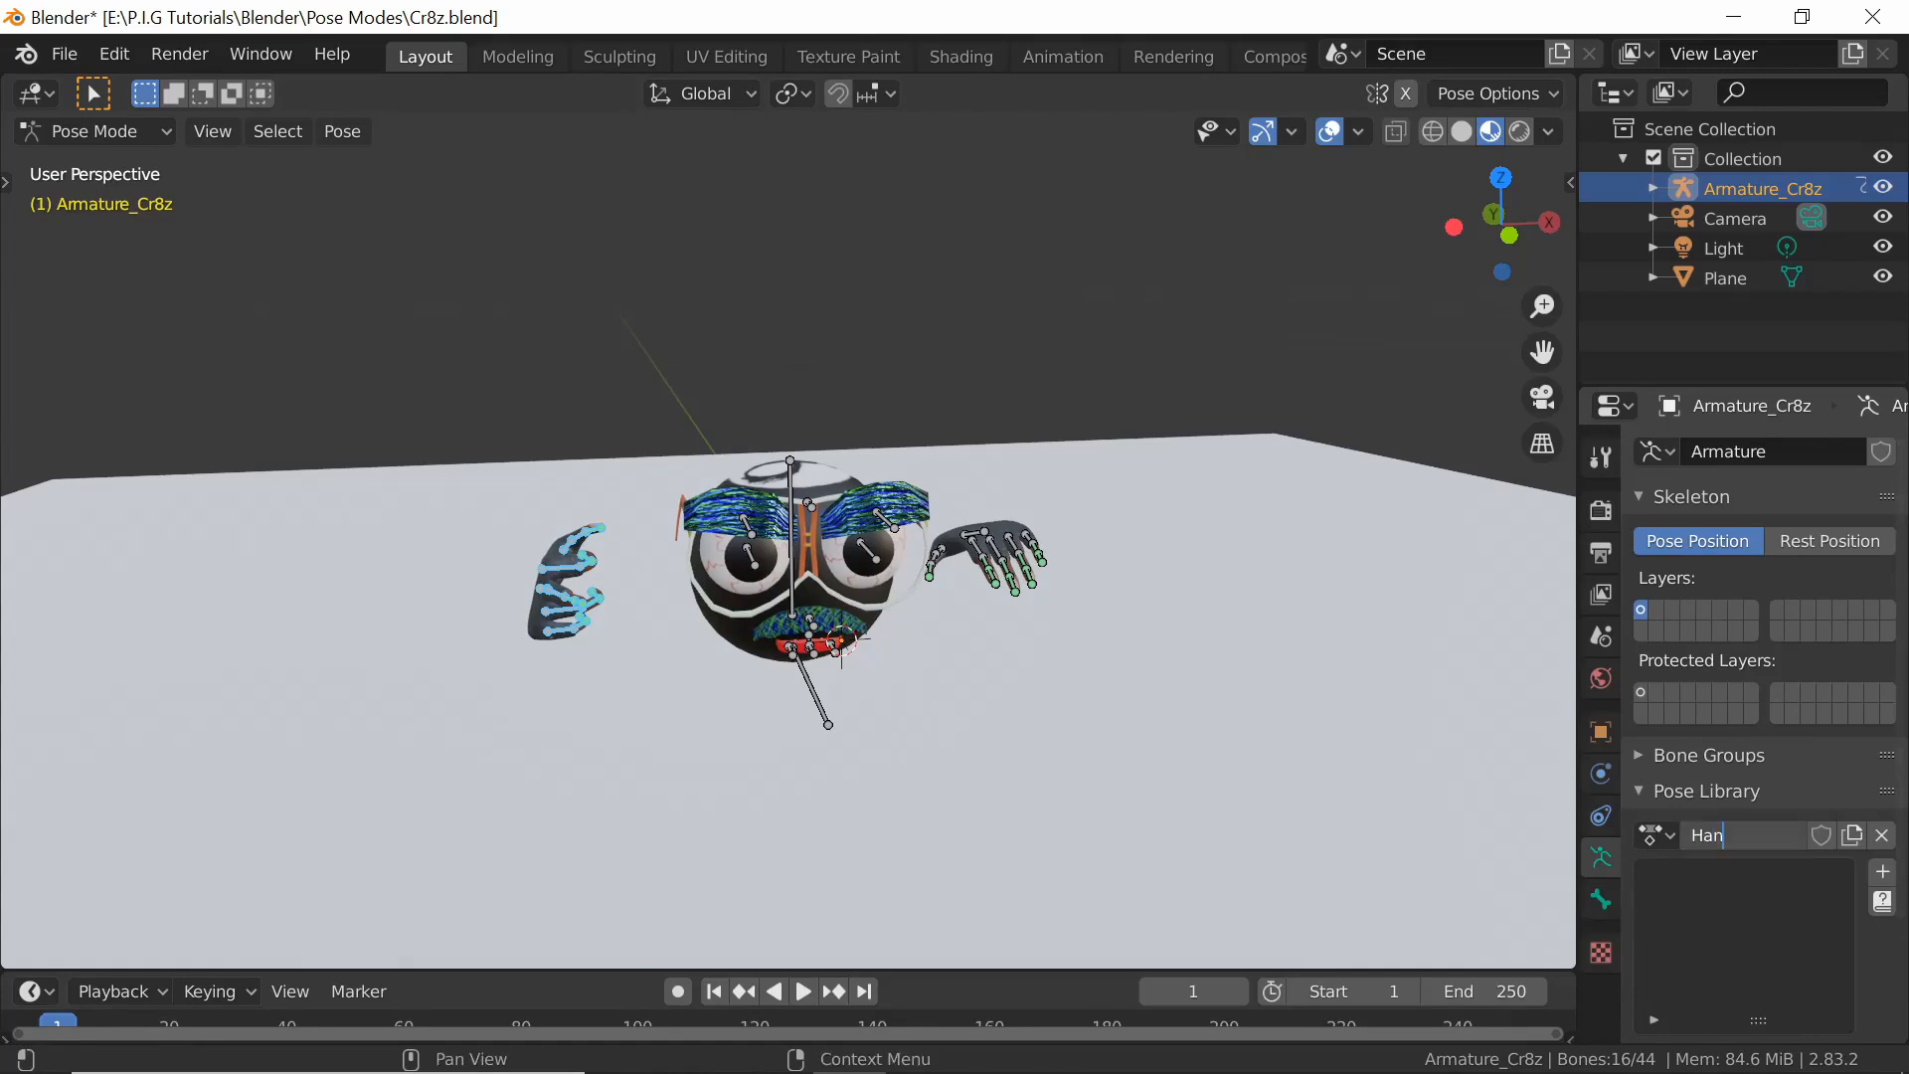
pyautogui.write('ds')
pyautogui.press('BackSpace')
pyautogui.write('s')
pyautogui.press('Return')
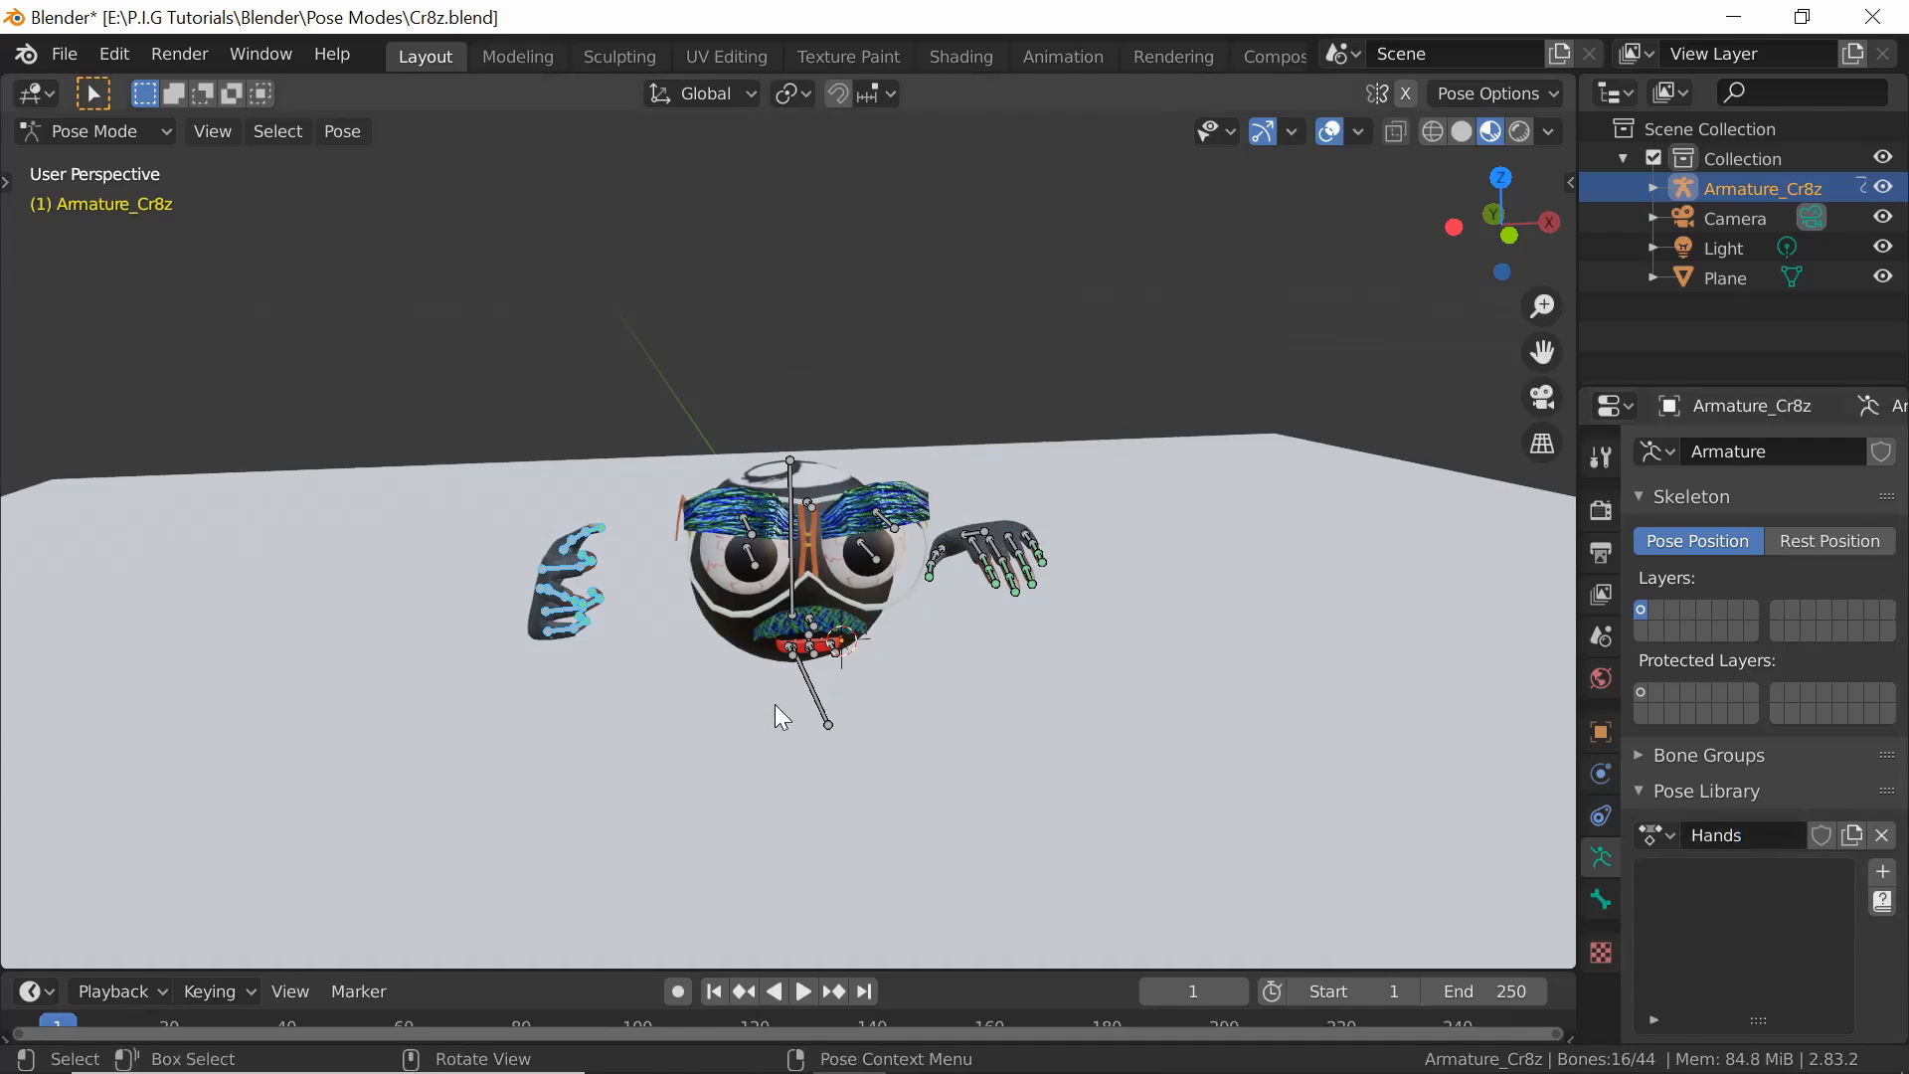
# Add the right hand's pose to the Hands library, name it "Hand.R.FingerFlip", and deselect the bones
pyautogui.click(1884, 875)
pyautogui.click(1769, 875)
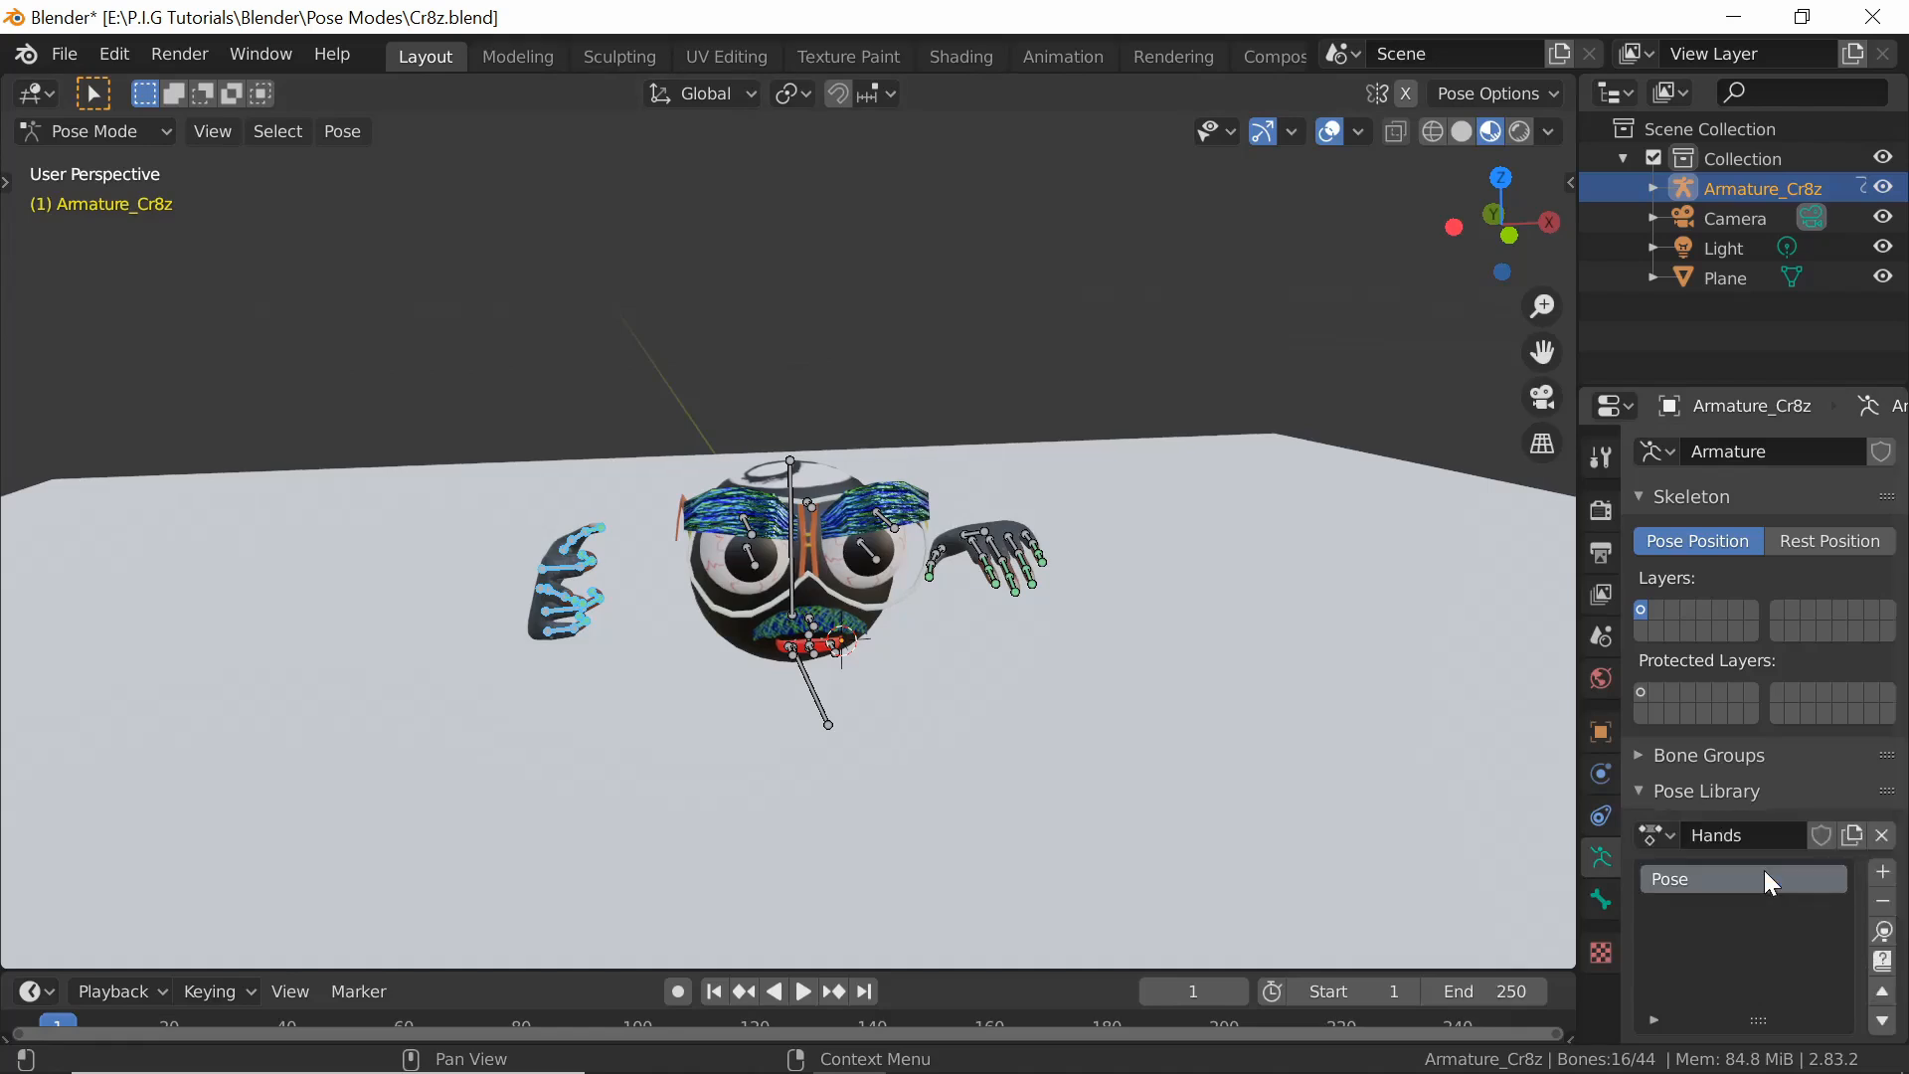
pyautogui.doubleClick(1716, 881)
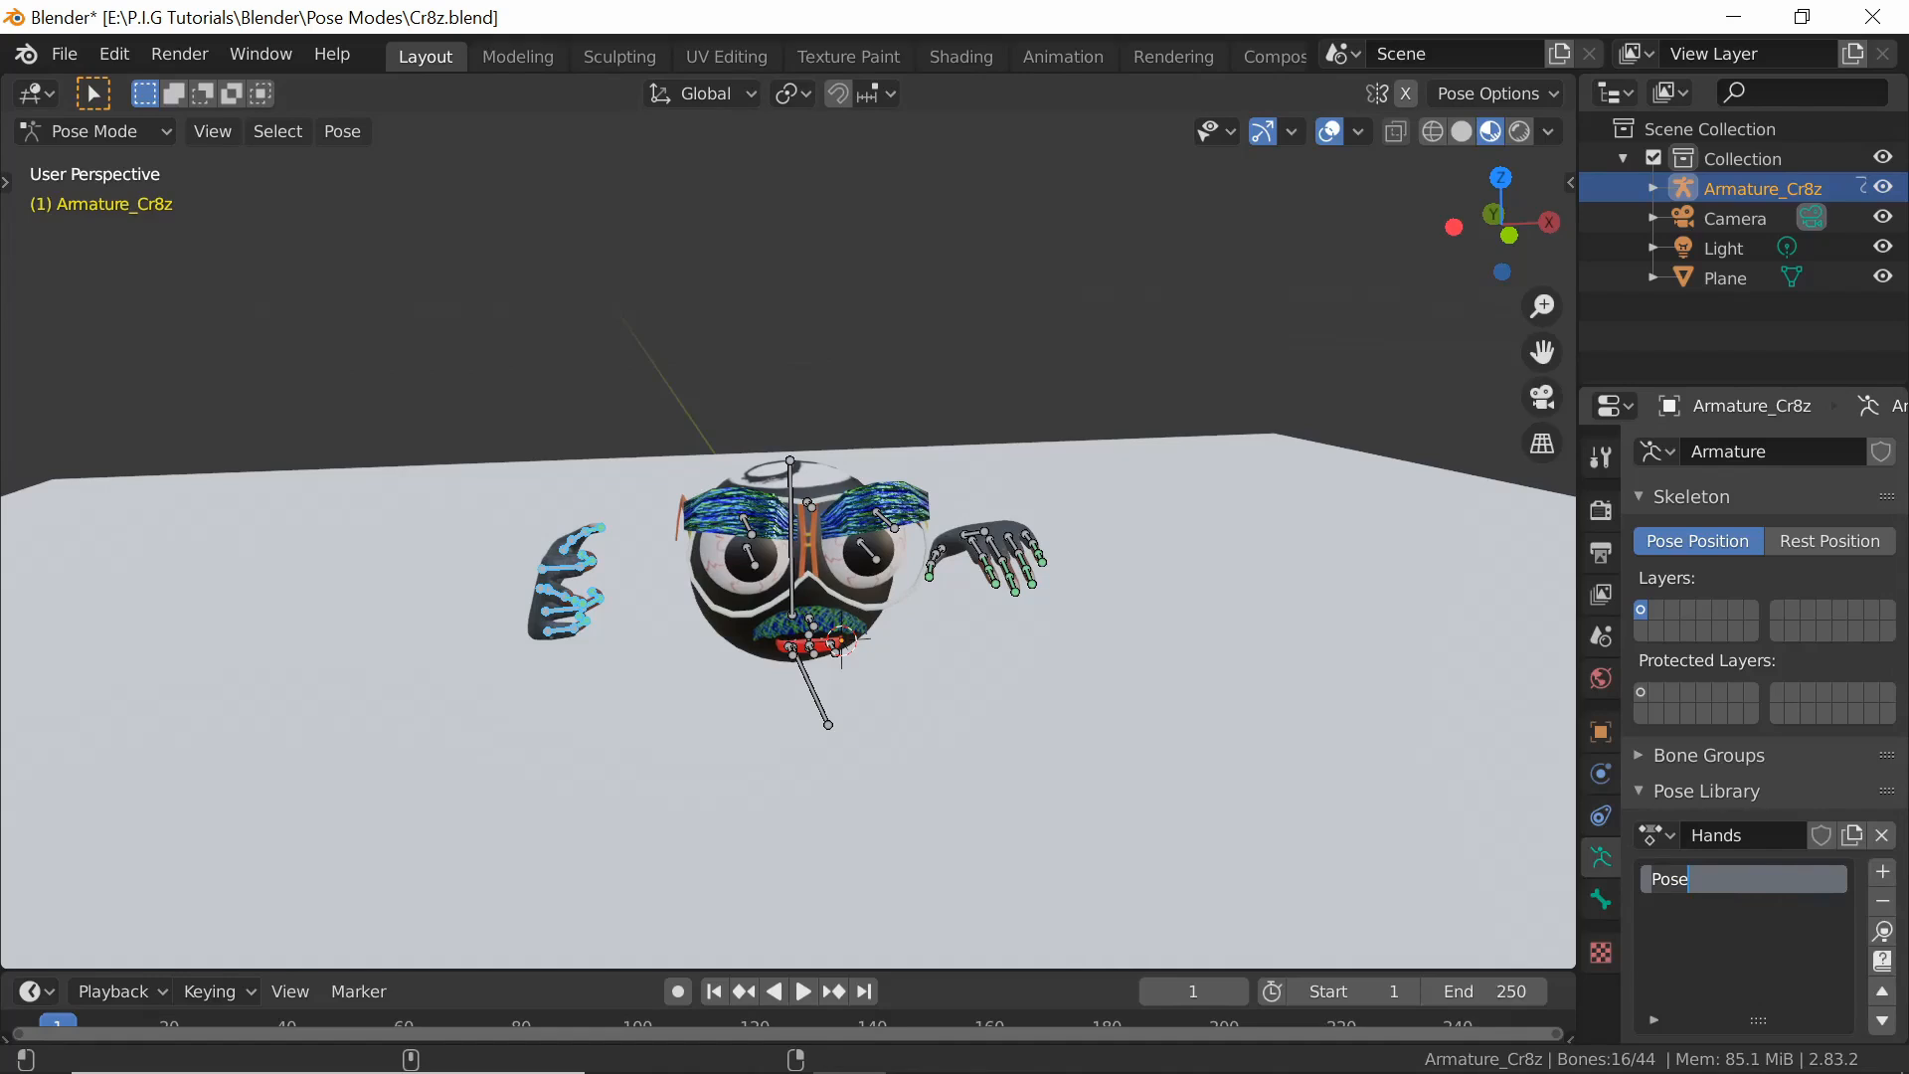
pyautogui.write('Hand.R.Fi')
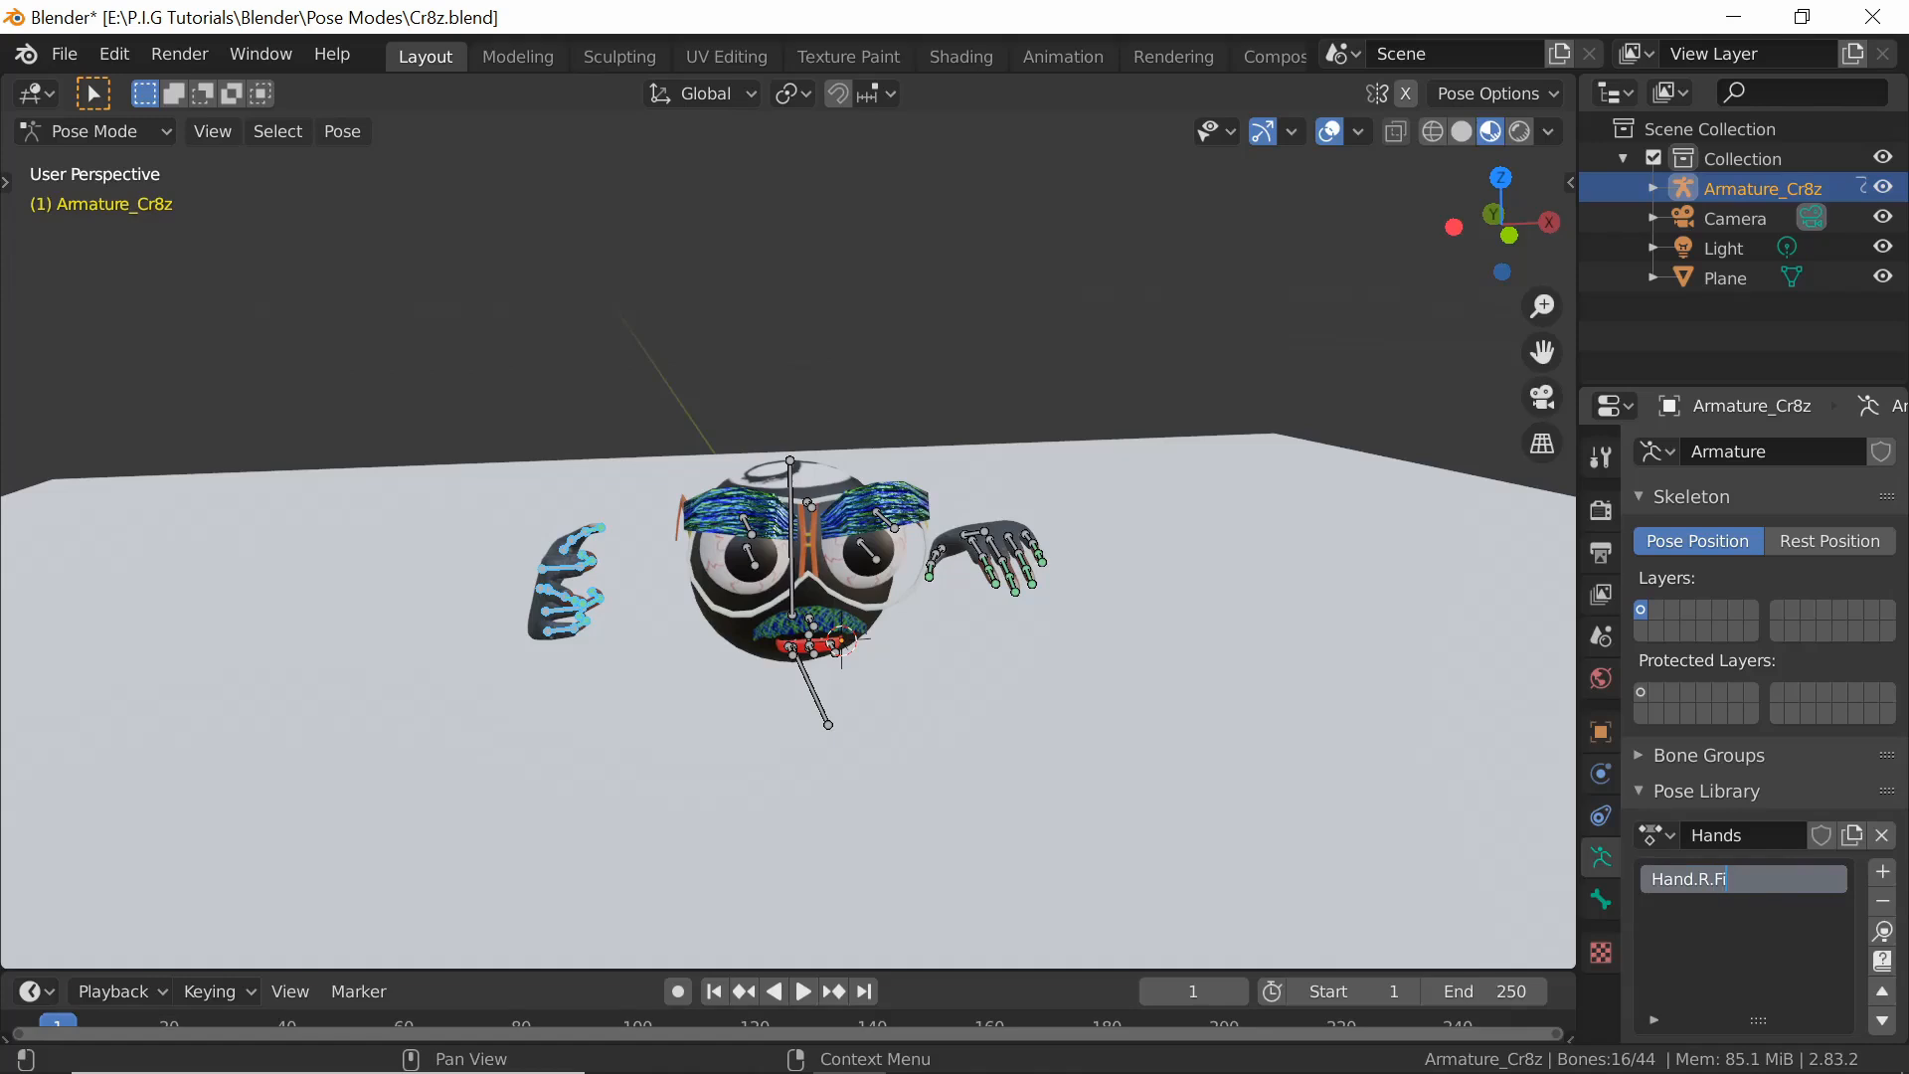
pyautogui.write('ngerFlip')
pyautogui.press('Return')
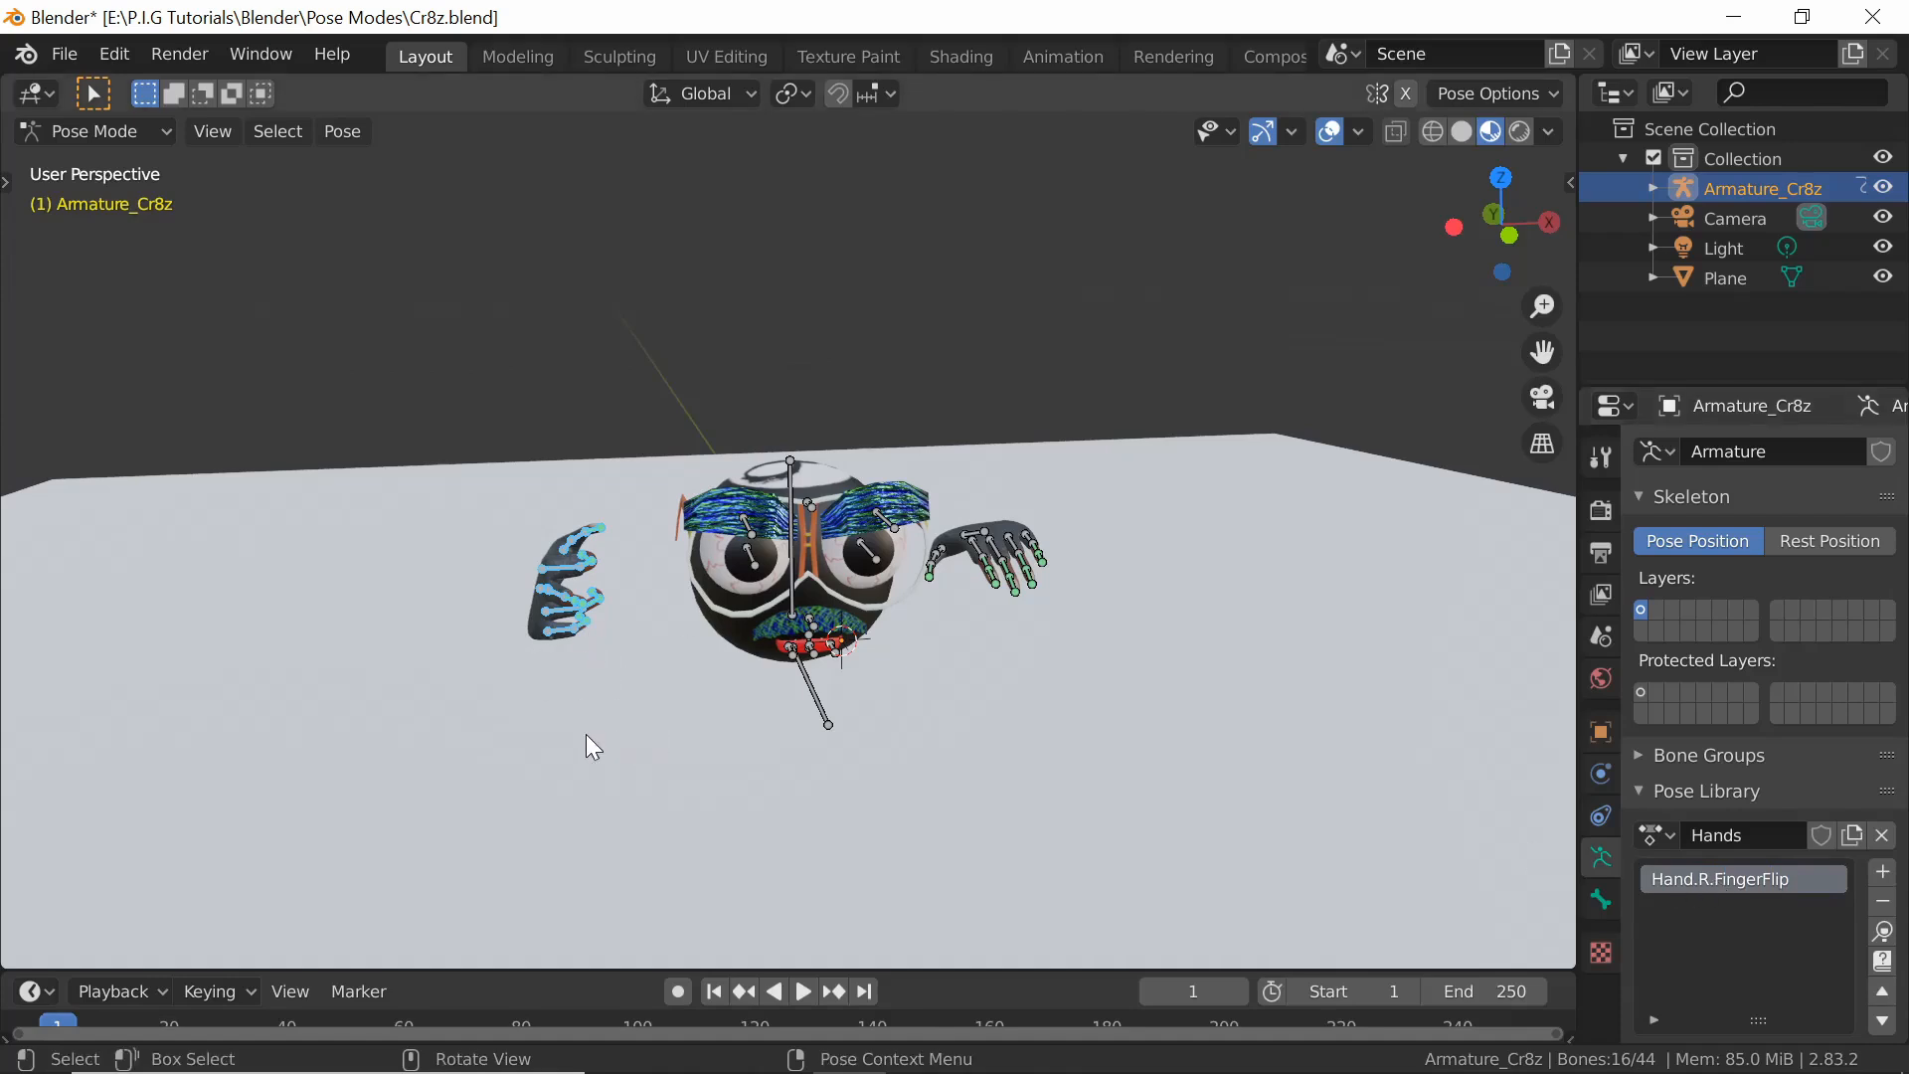
pyautogui.click(574, 691)
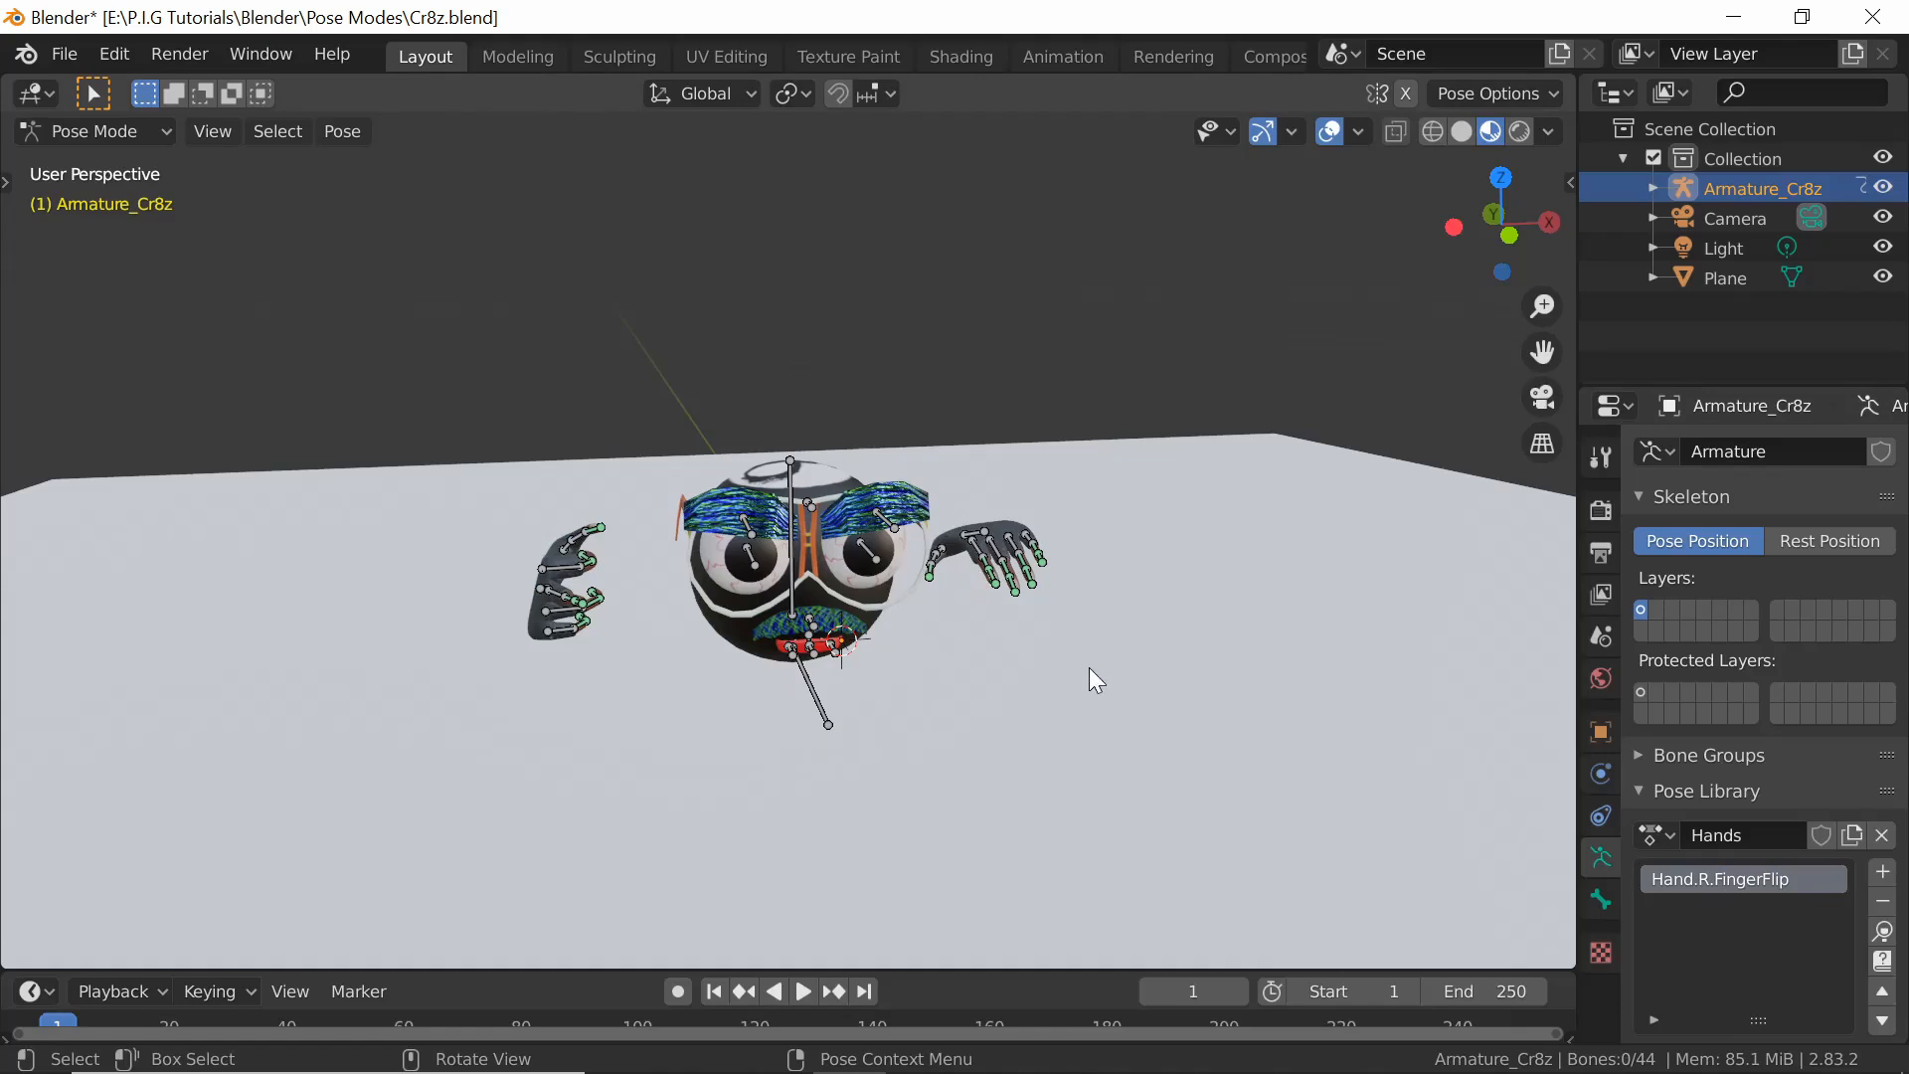
# Select the four fingers of the left hand, leaving out its palm bone and thumb
pyautogui.moveTo(1089, 669)
pyautogui.mouseDown(button='middle')
pyautogui.moveTo(1031, 691)
pyautogui.moveTo(1090, 637)
pyautogui.mouseUp(button='middle')
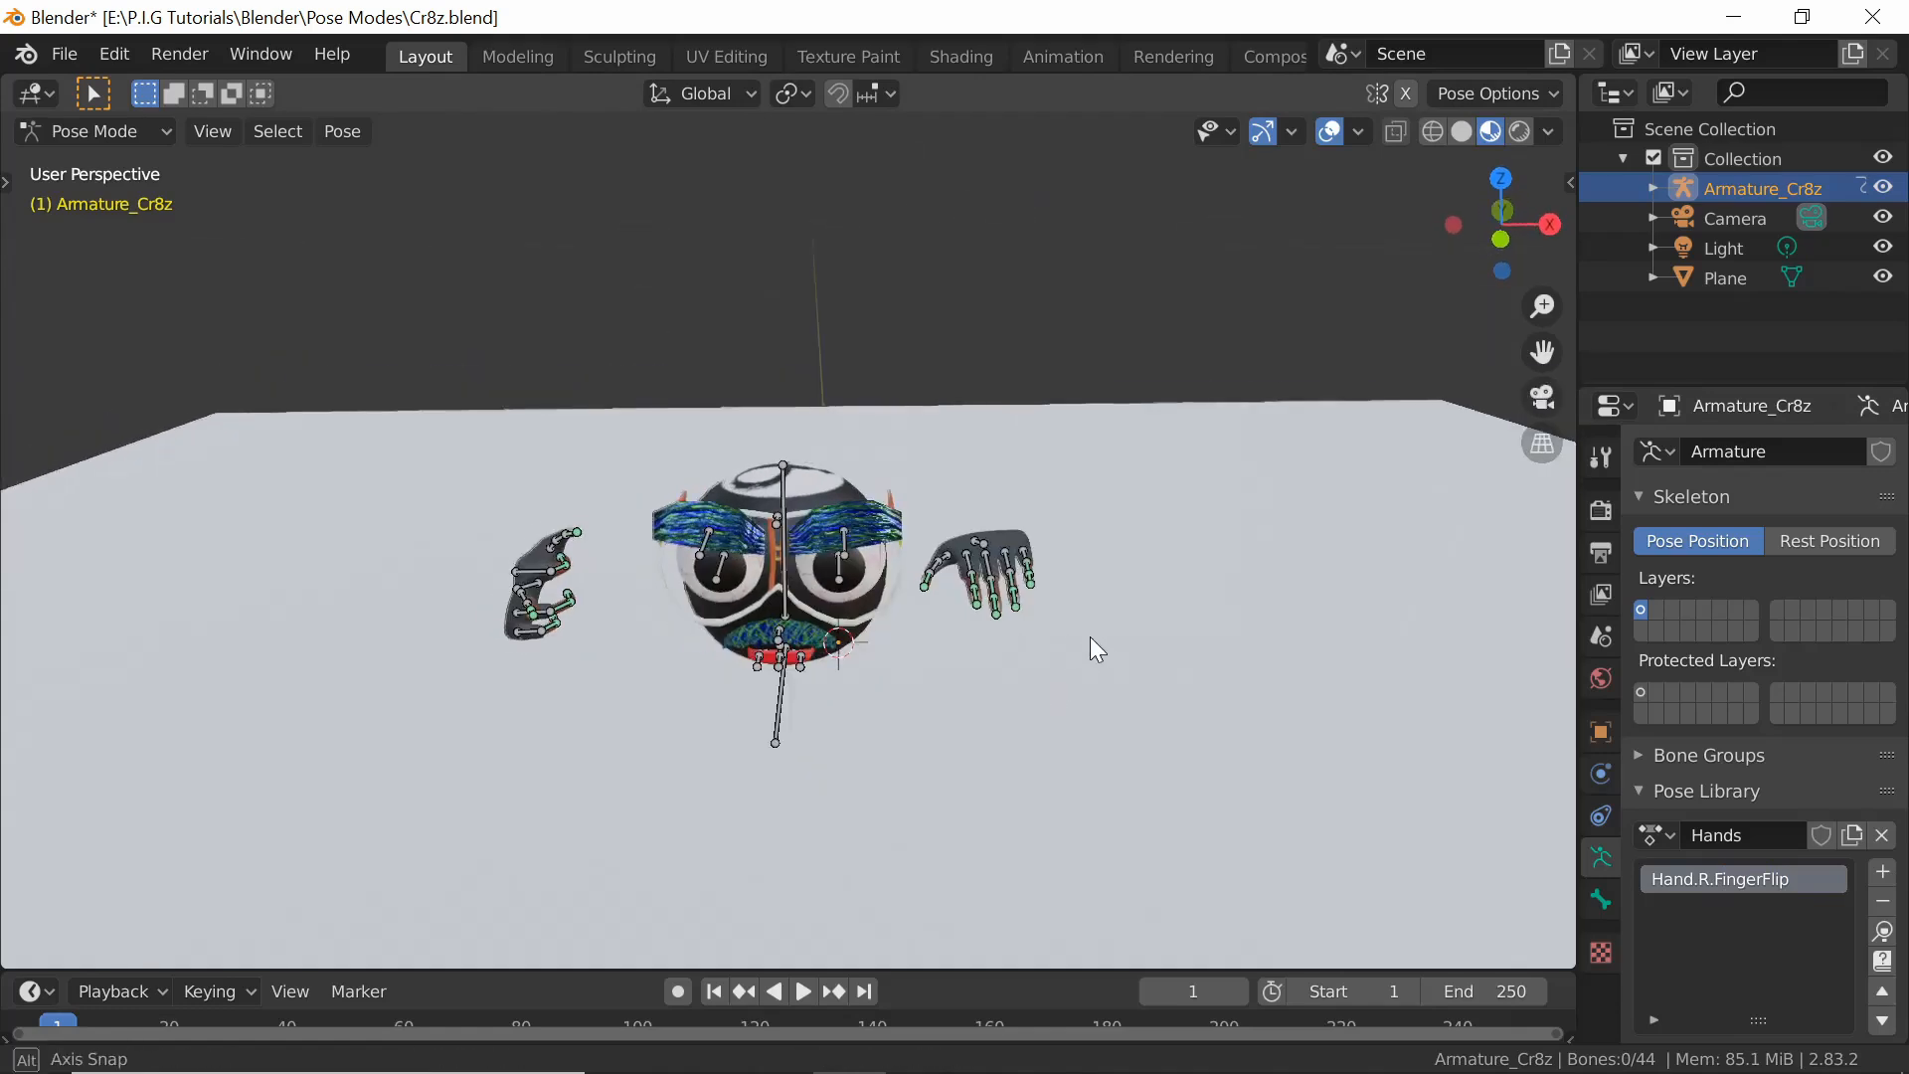
pyautogui.moveTo(915, 511); pyautogui.dragTo(1095, 641)
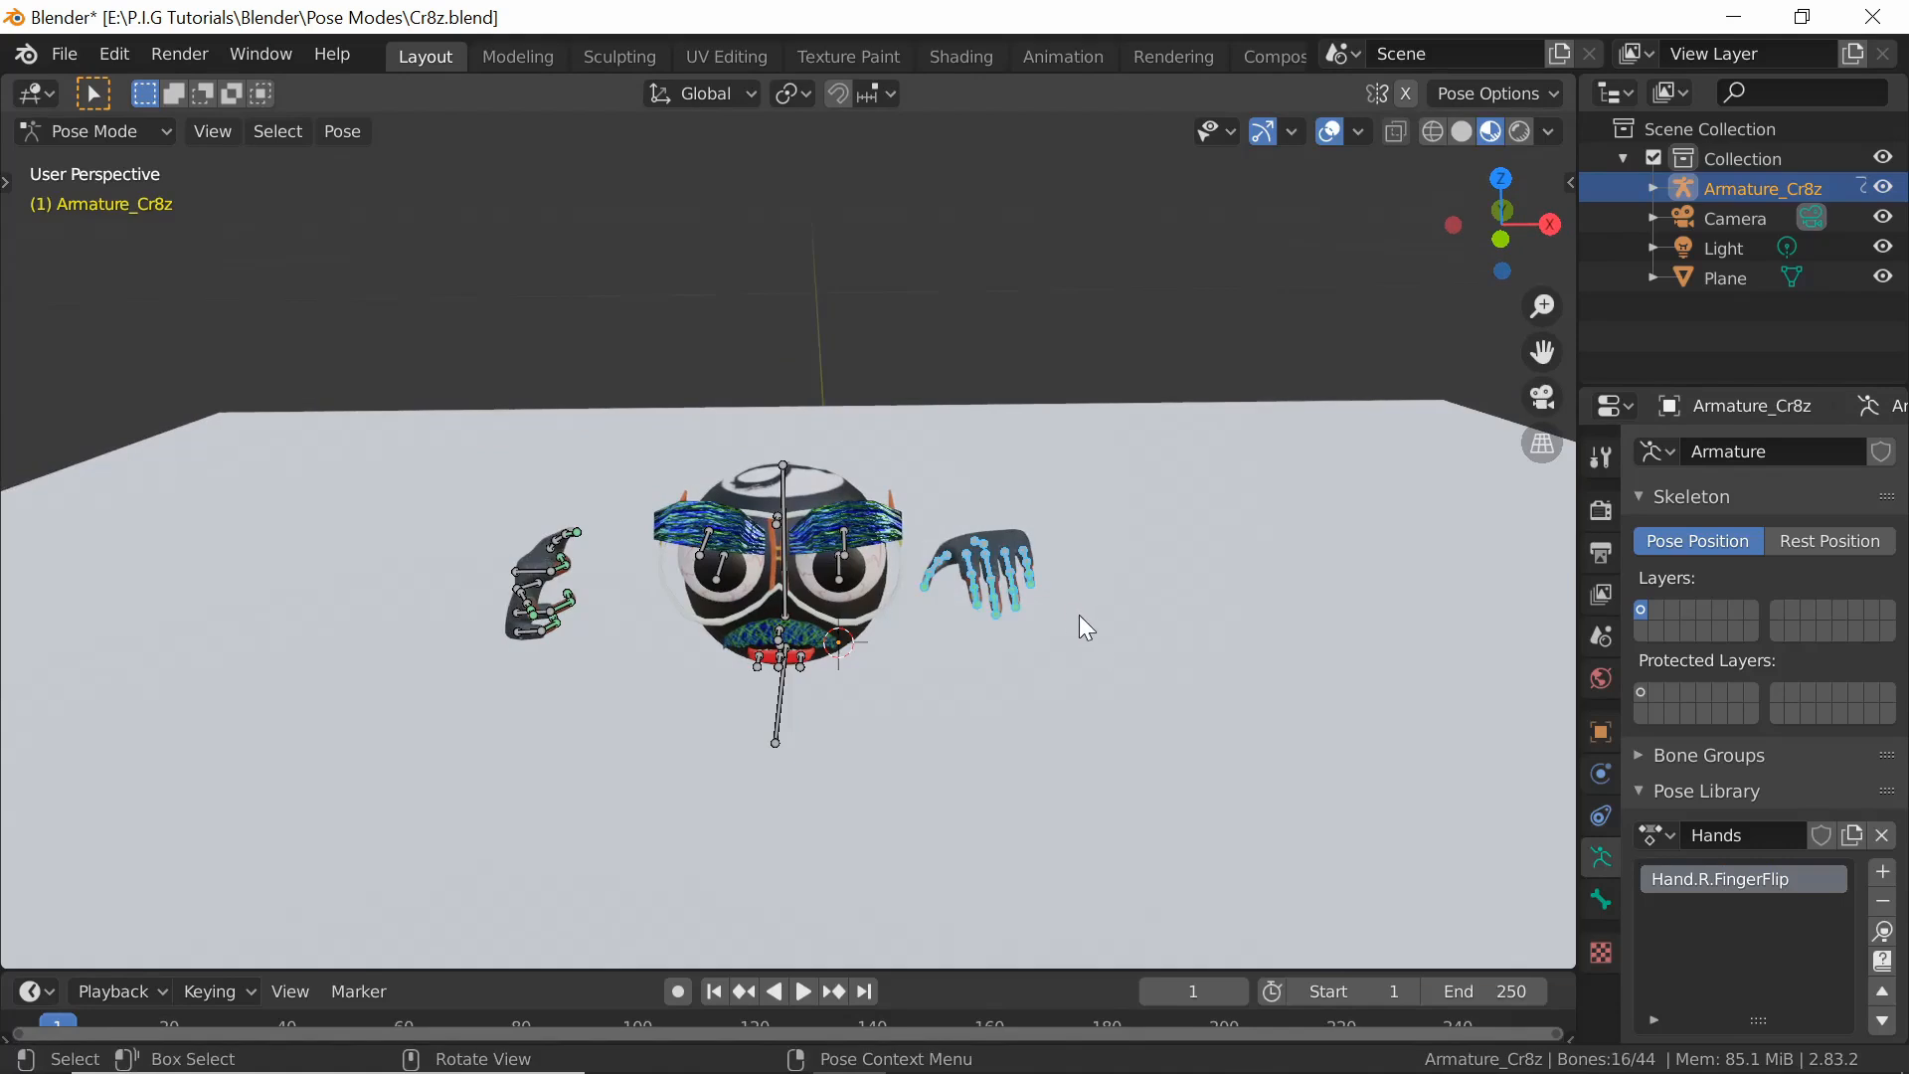
pyautogui.moveTo(1018, 641); pyautogui.dragTo(1009, 627, button='middle')
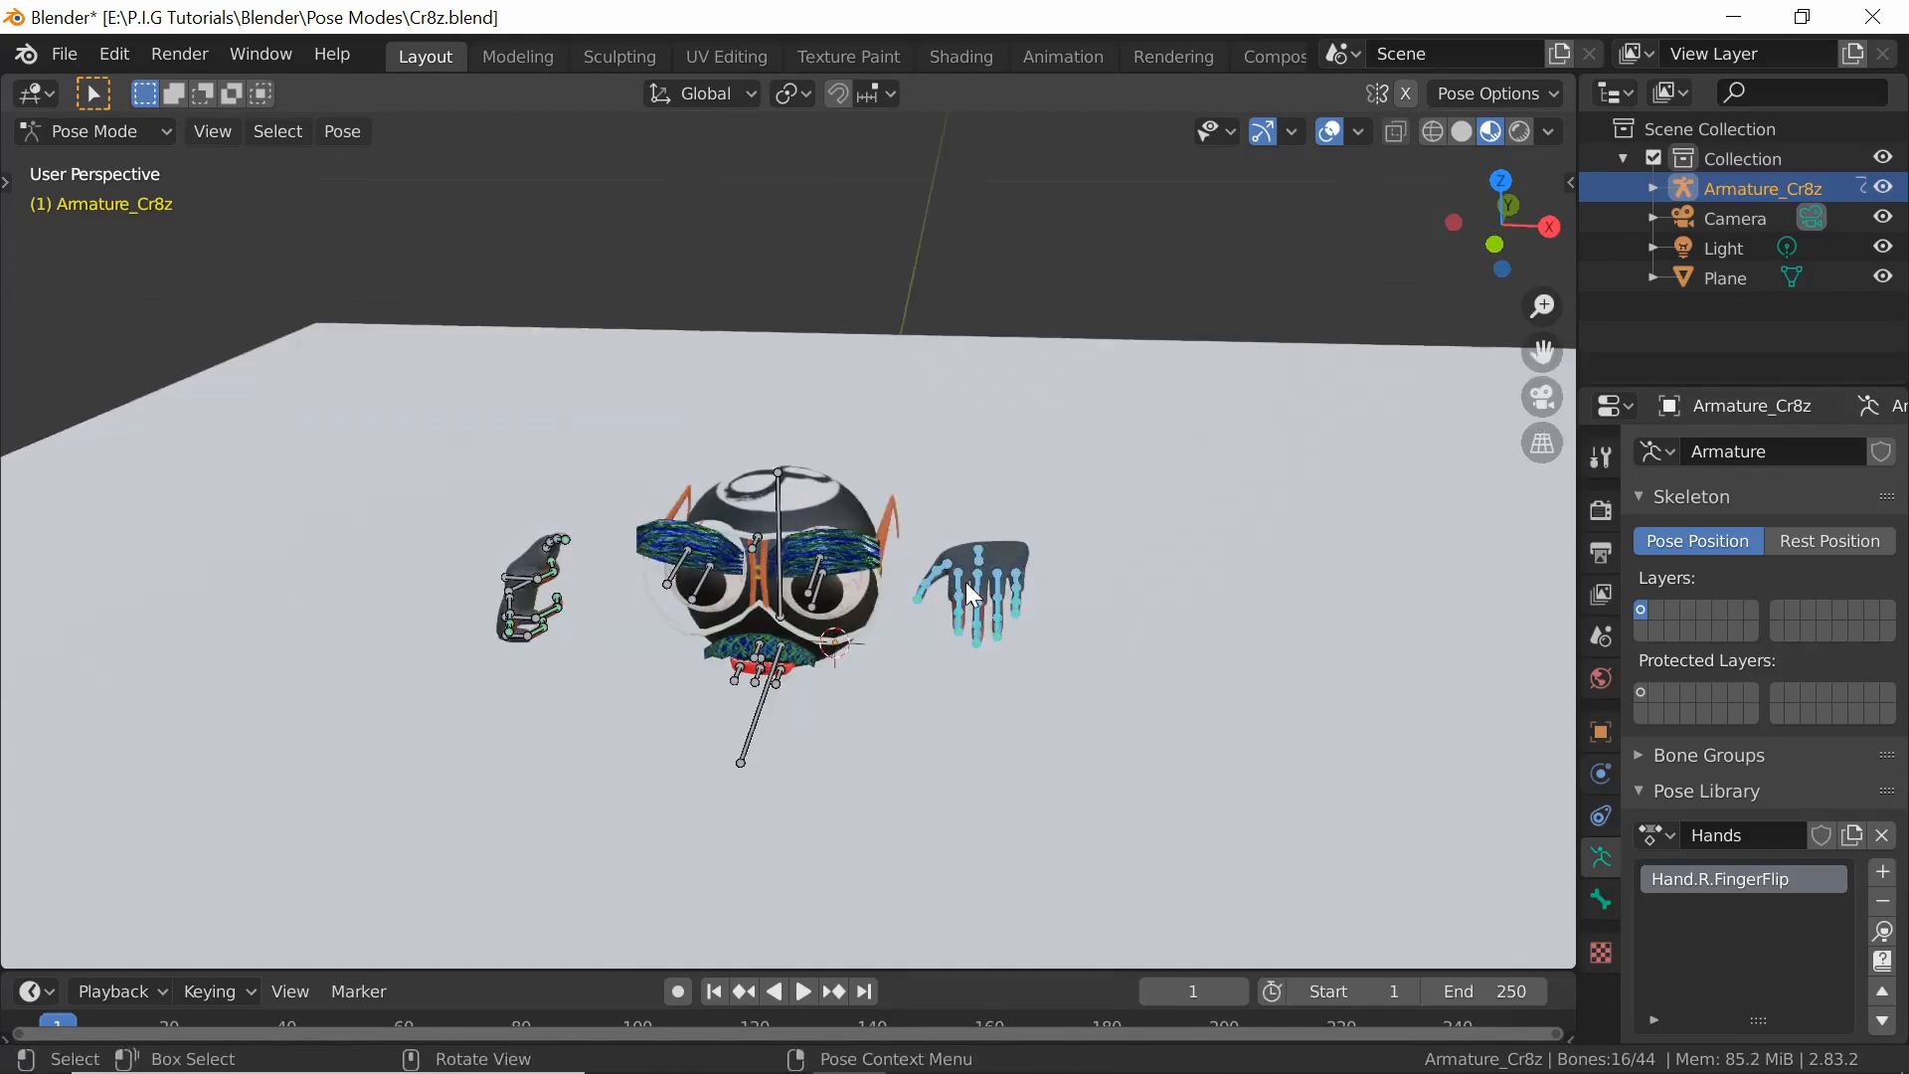
pyautogui.moveTo(916, 555); pyautogui.dragTo(957, 621)
pyautogui.click(968, 564)
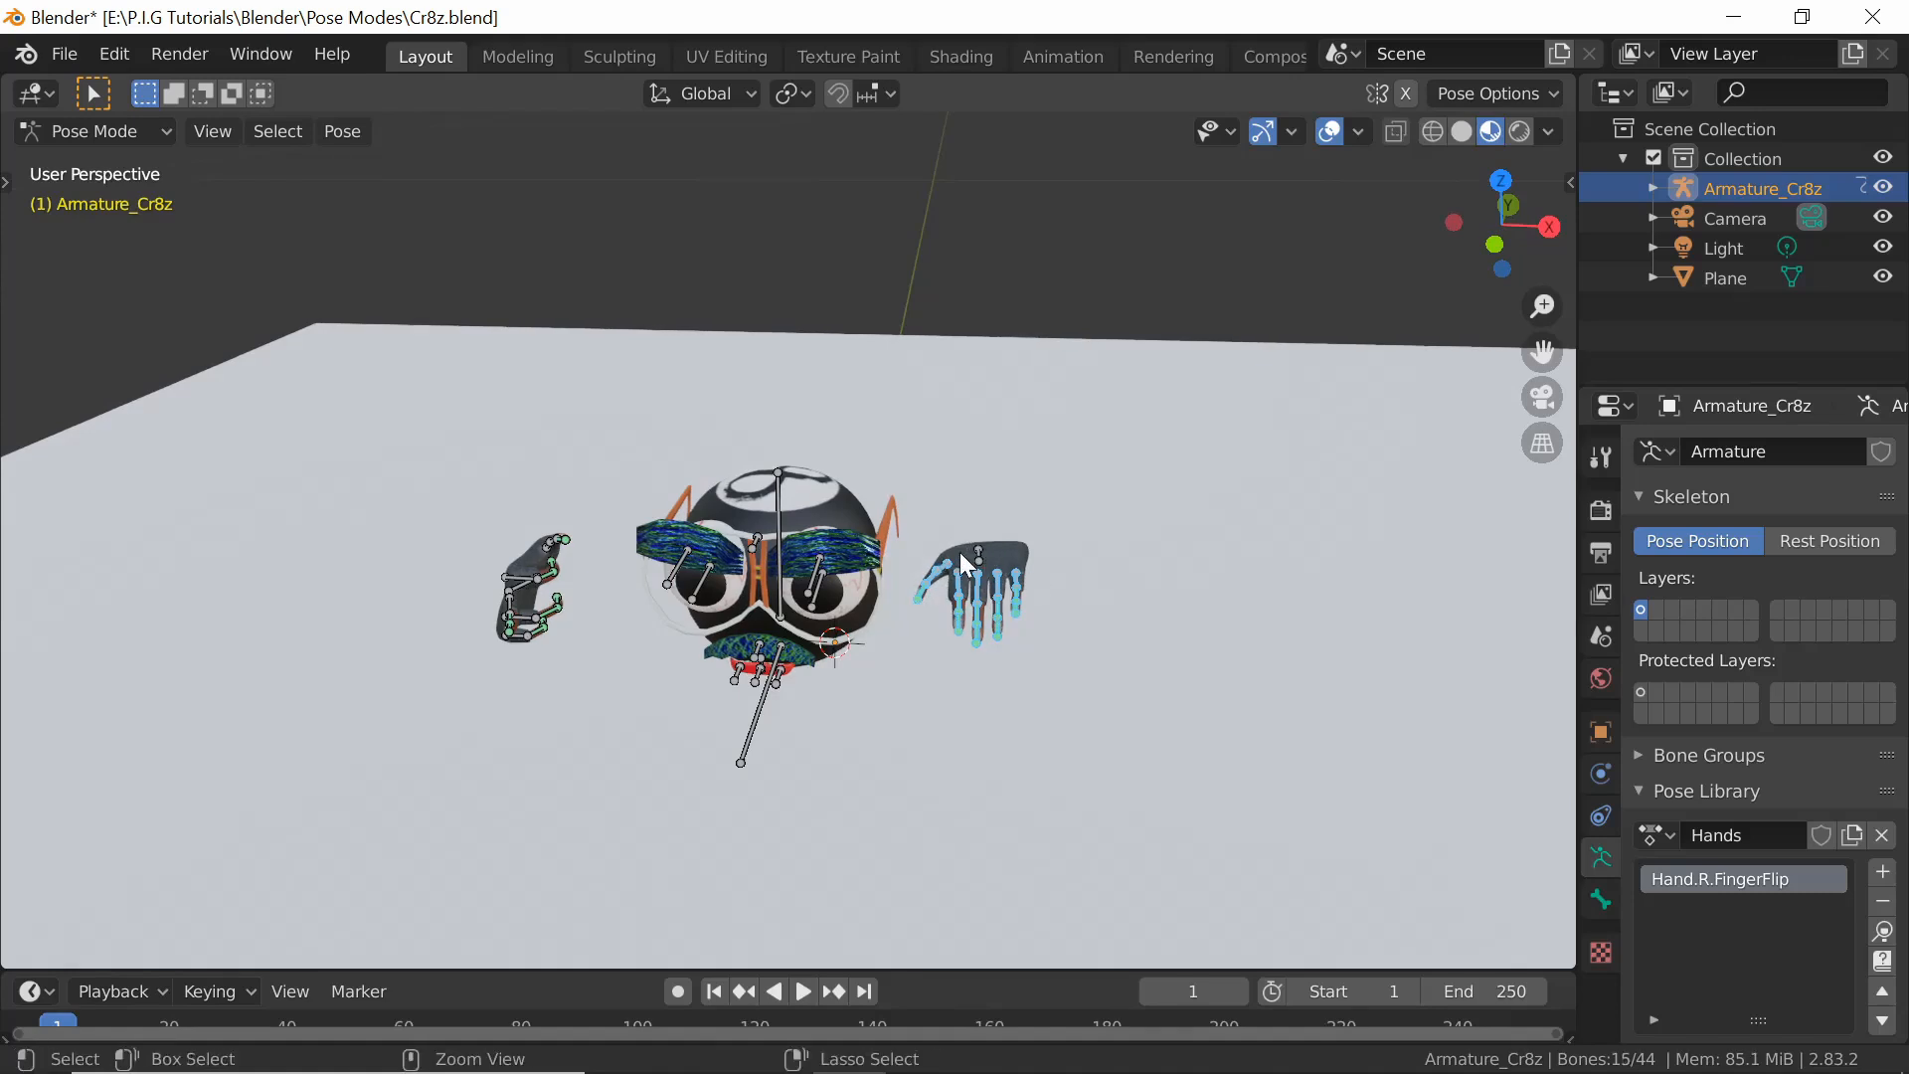
pyautogui.keyDown('ctrl'); pyautogui.moveTo(922, 572); pyautogui.dragTo(948, 611); pyautogui.keyUp('ctrl')
pyautogui.moveTo(1038, 593); pyautogui.dragTo(1045, 631, button='middle')
# Try to curl the left hand's four fingers by rotating them about the global Z axis
pyautogui.press('r')
pyautogui.press('y')
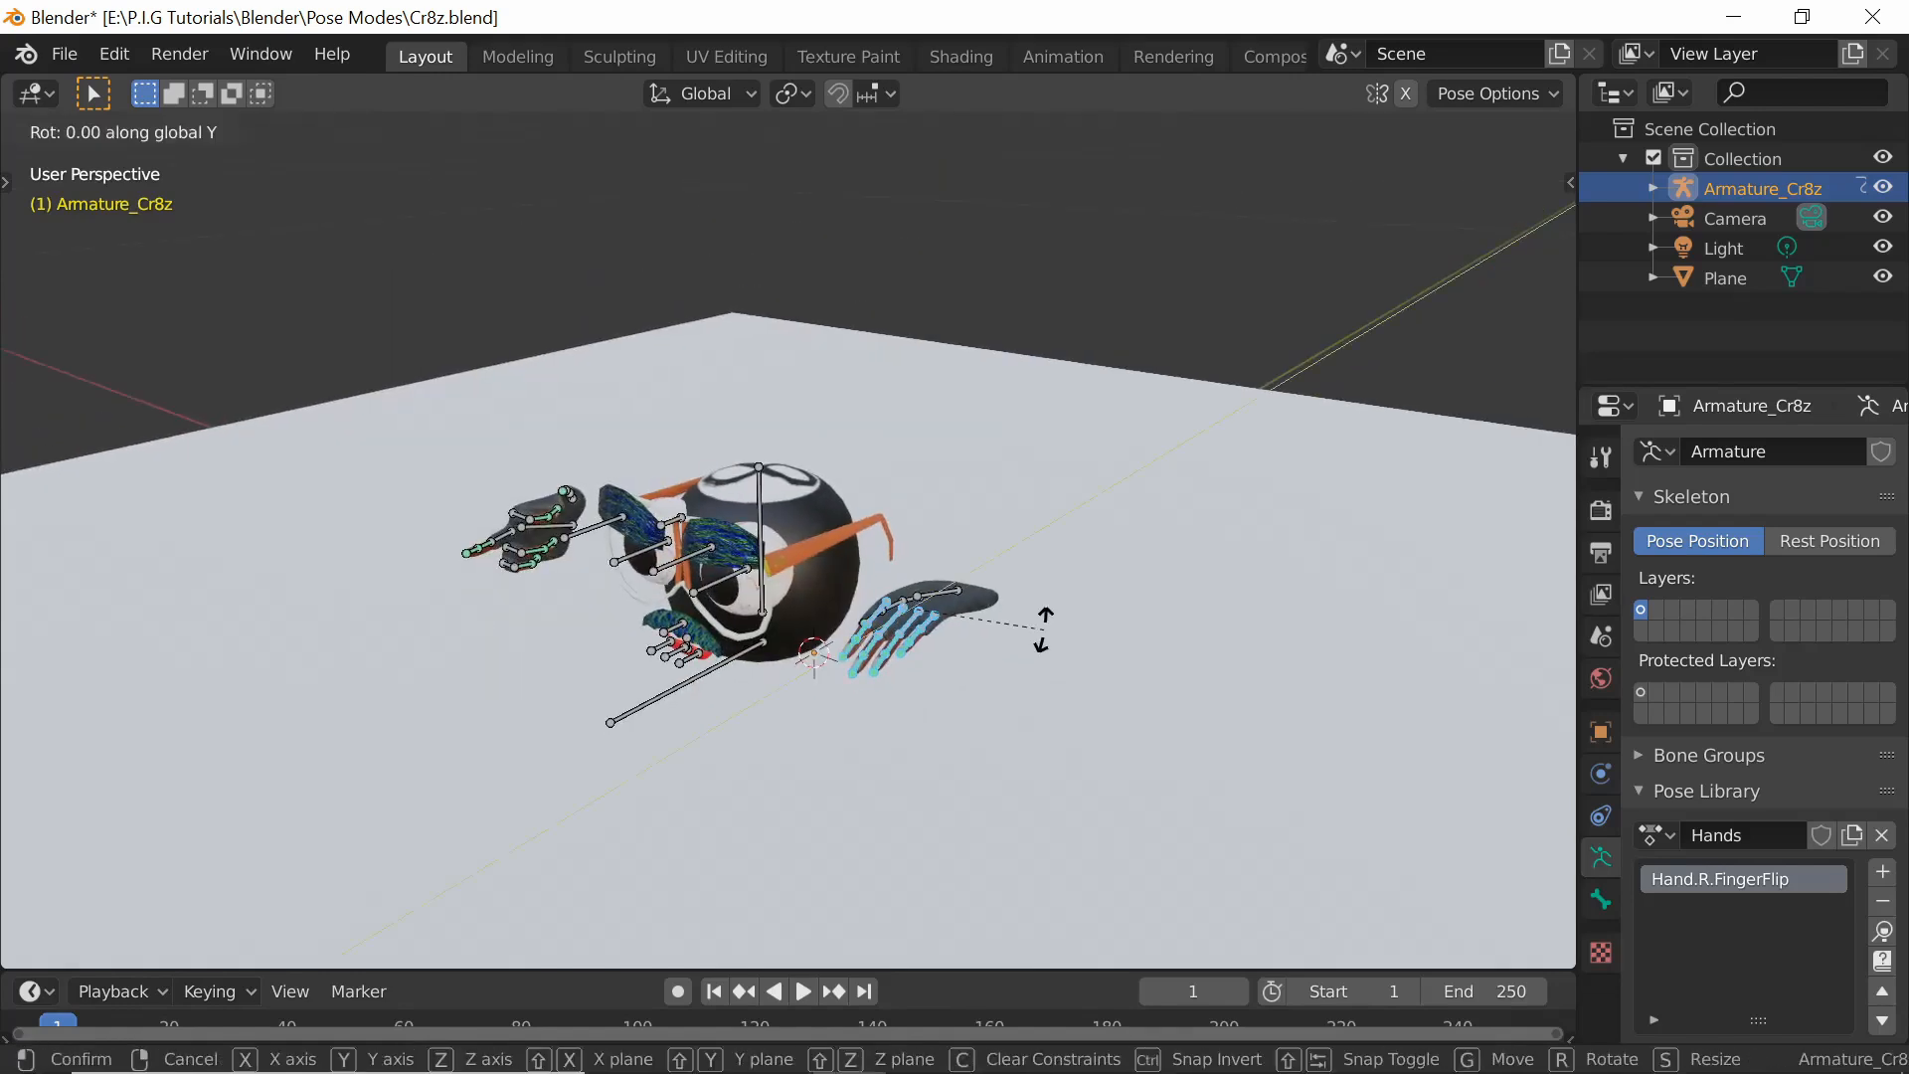
pyautogui.press('z')
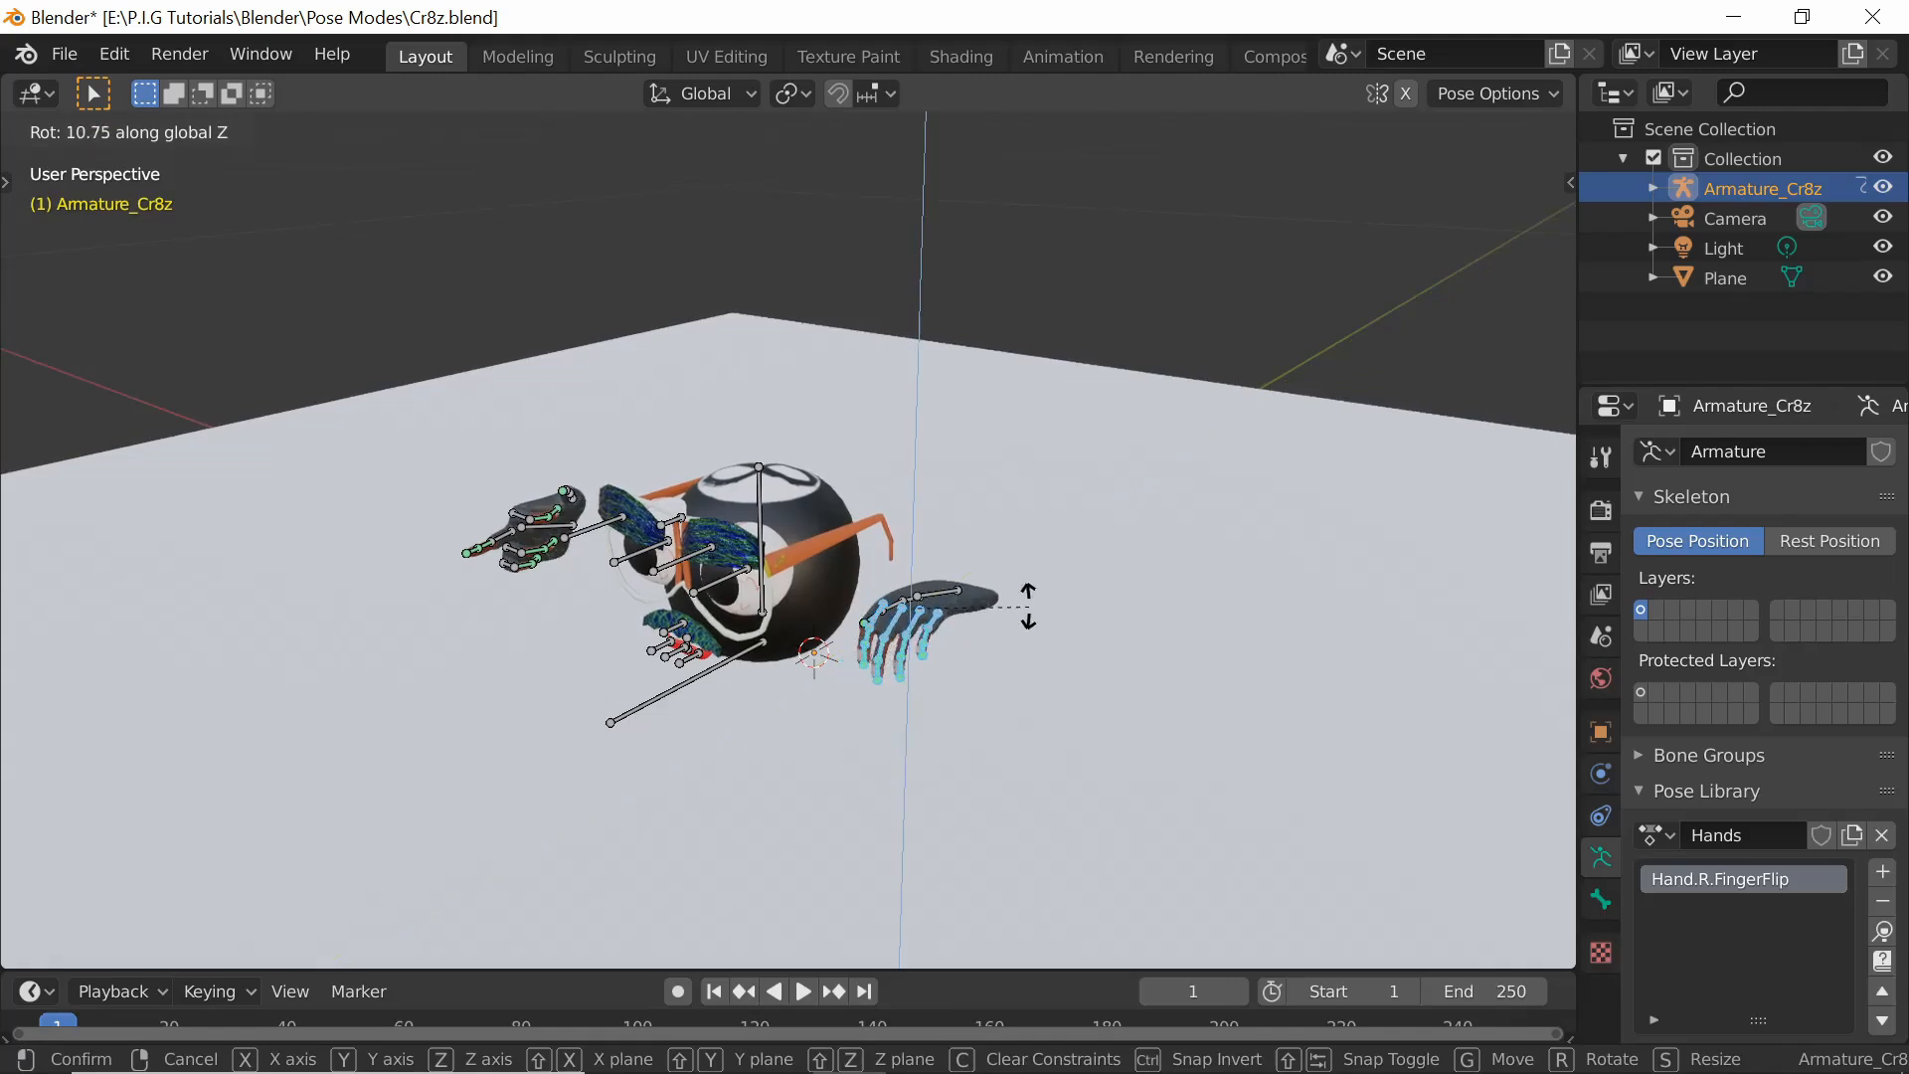
pyautogui.click(995, 552)
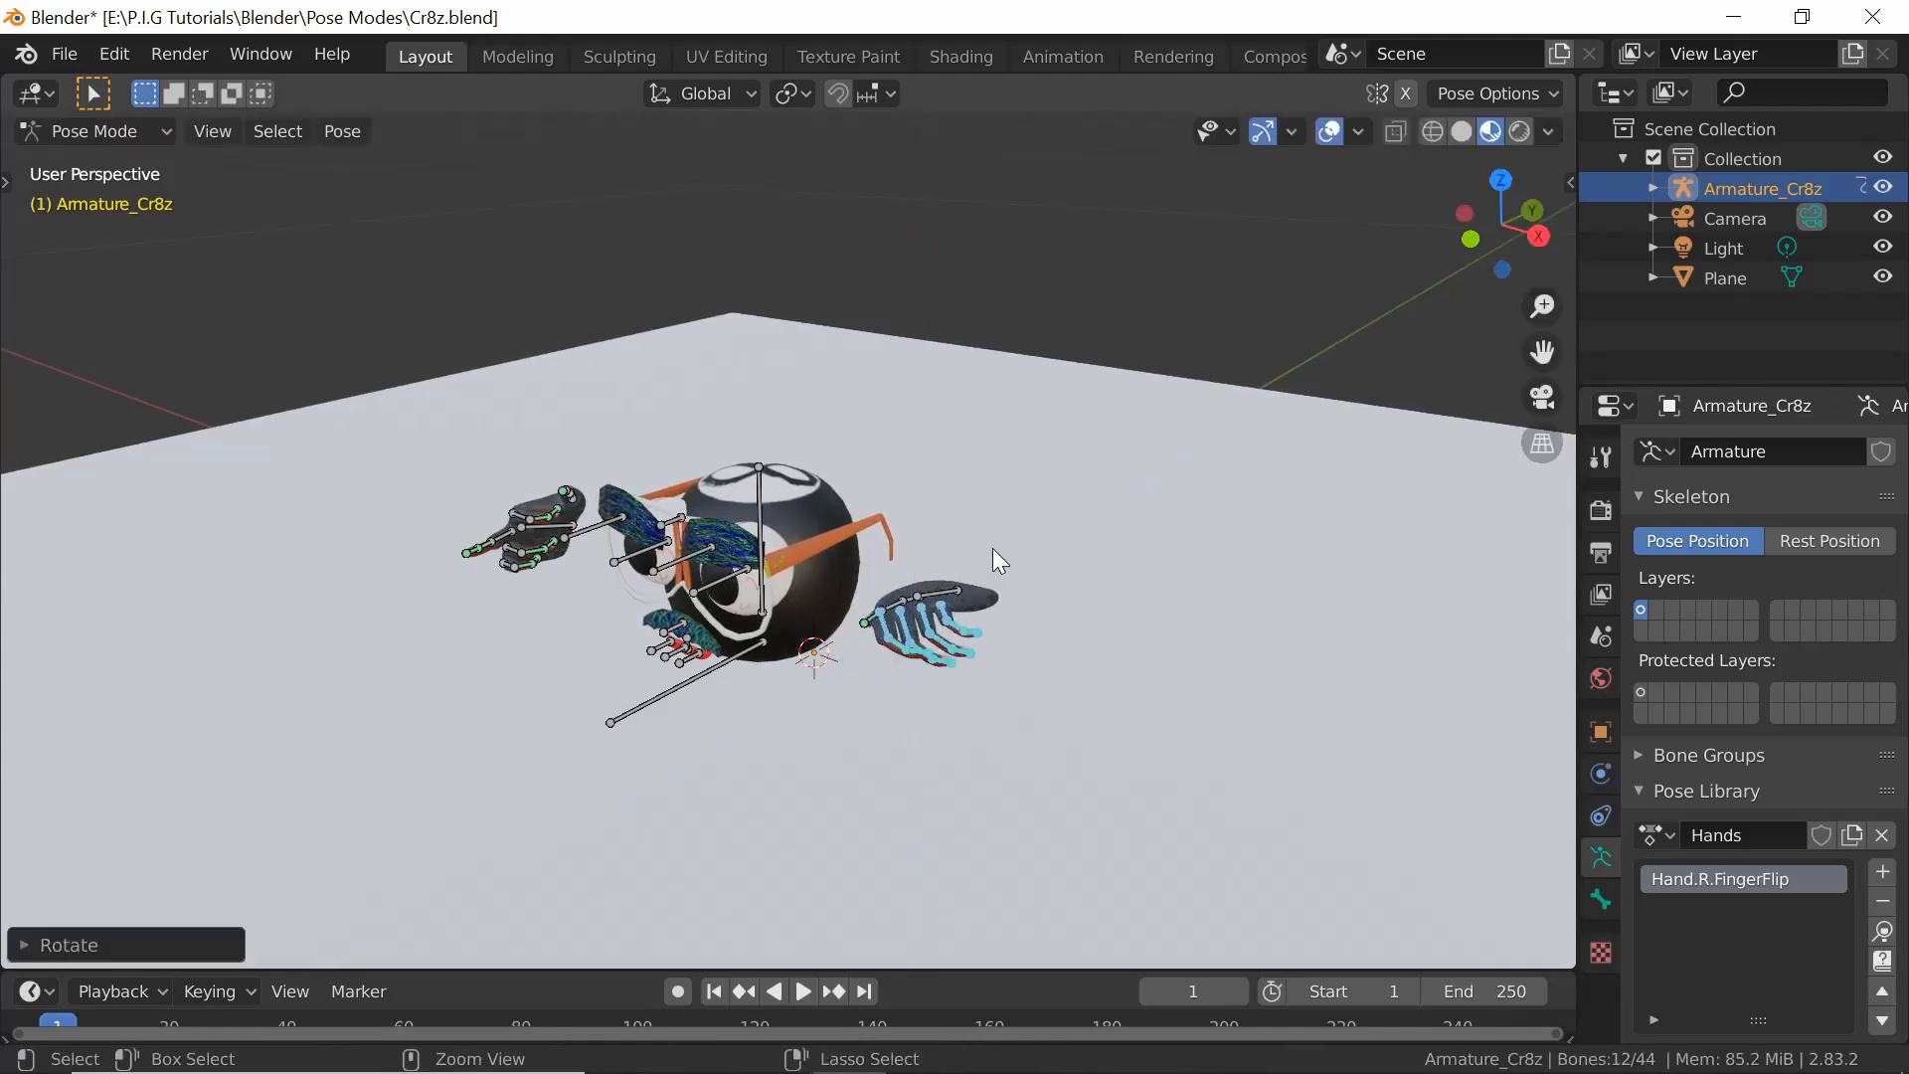
# Curl the left hand's four fingers into a fist by rotating them about 67 degrees around the global X axis
pyautogui.press('r')
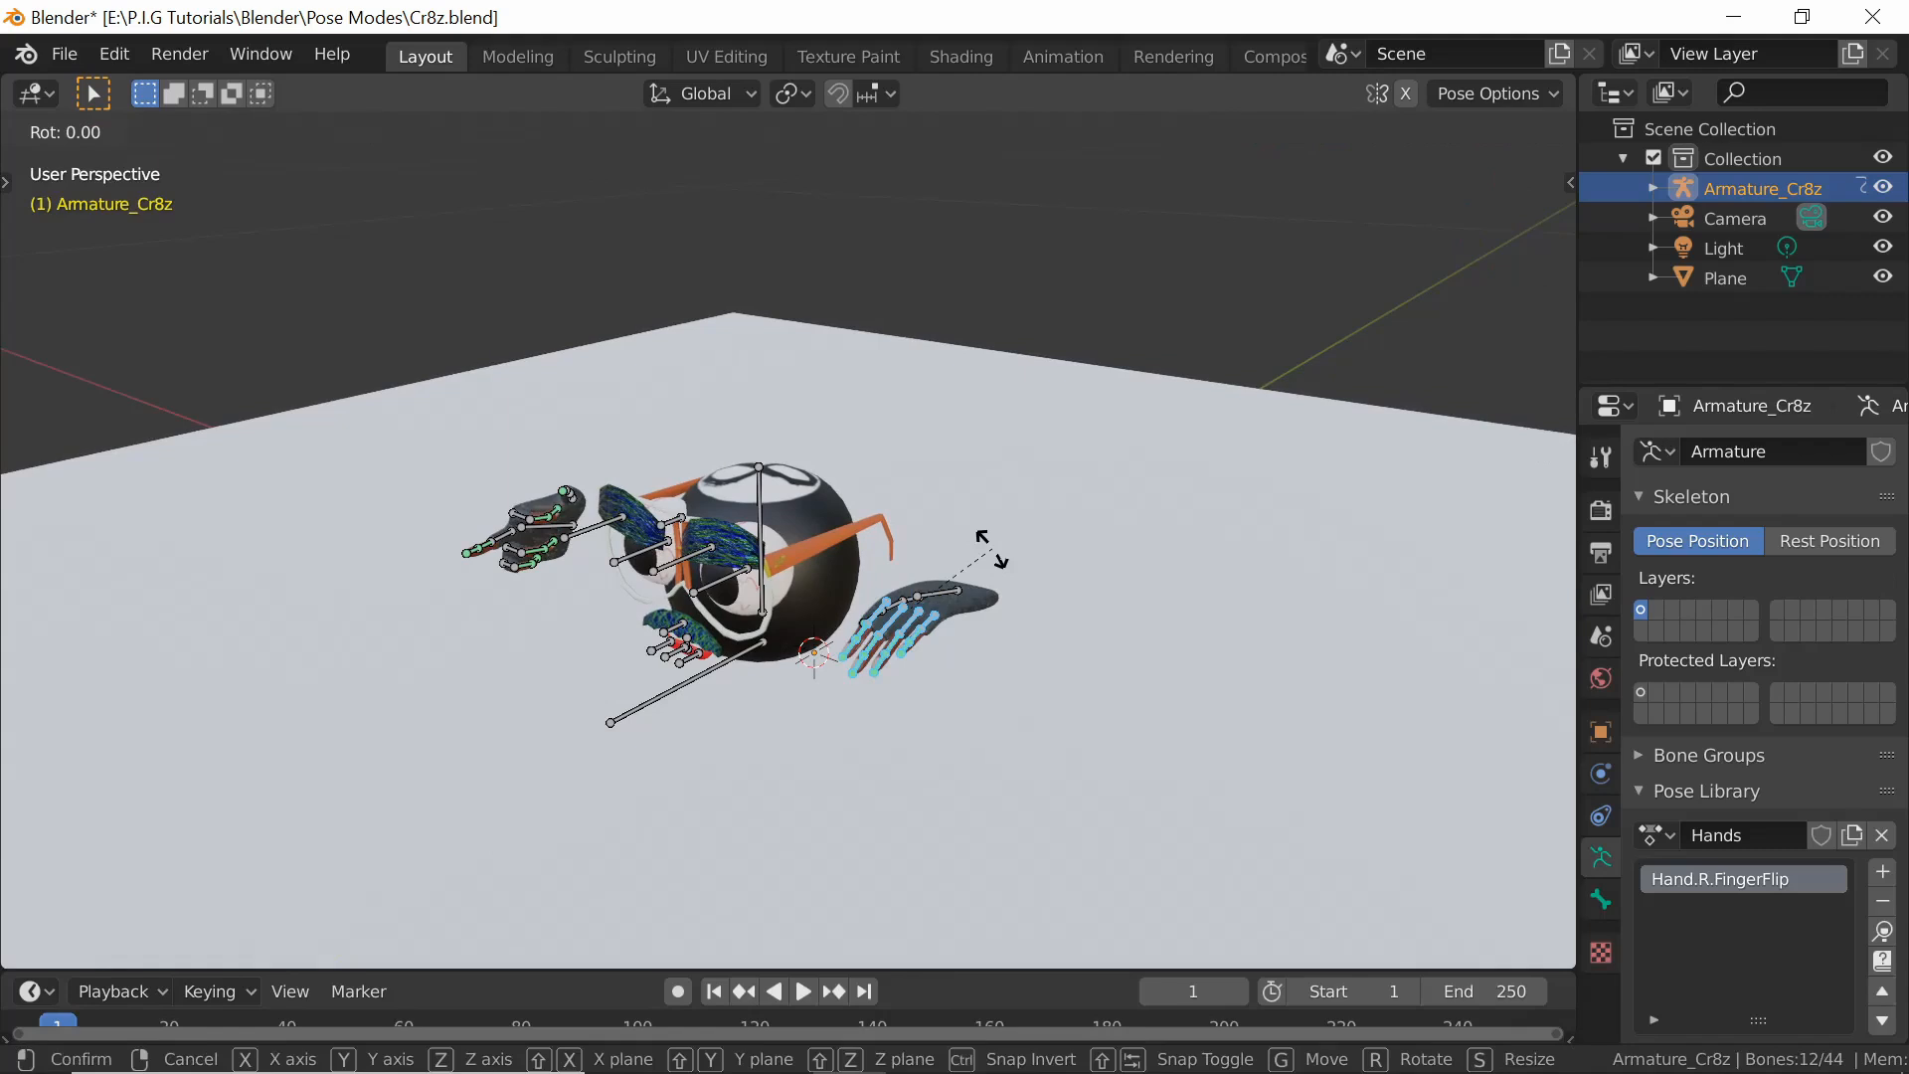
pyautogui.press('y')
pyautogui.press('x')
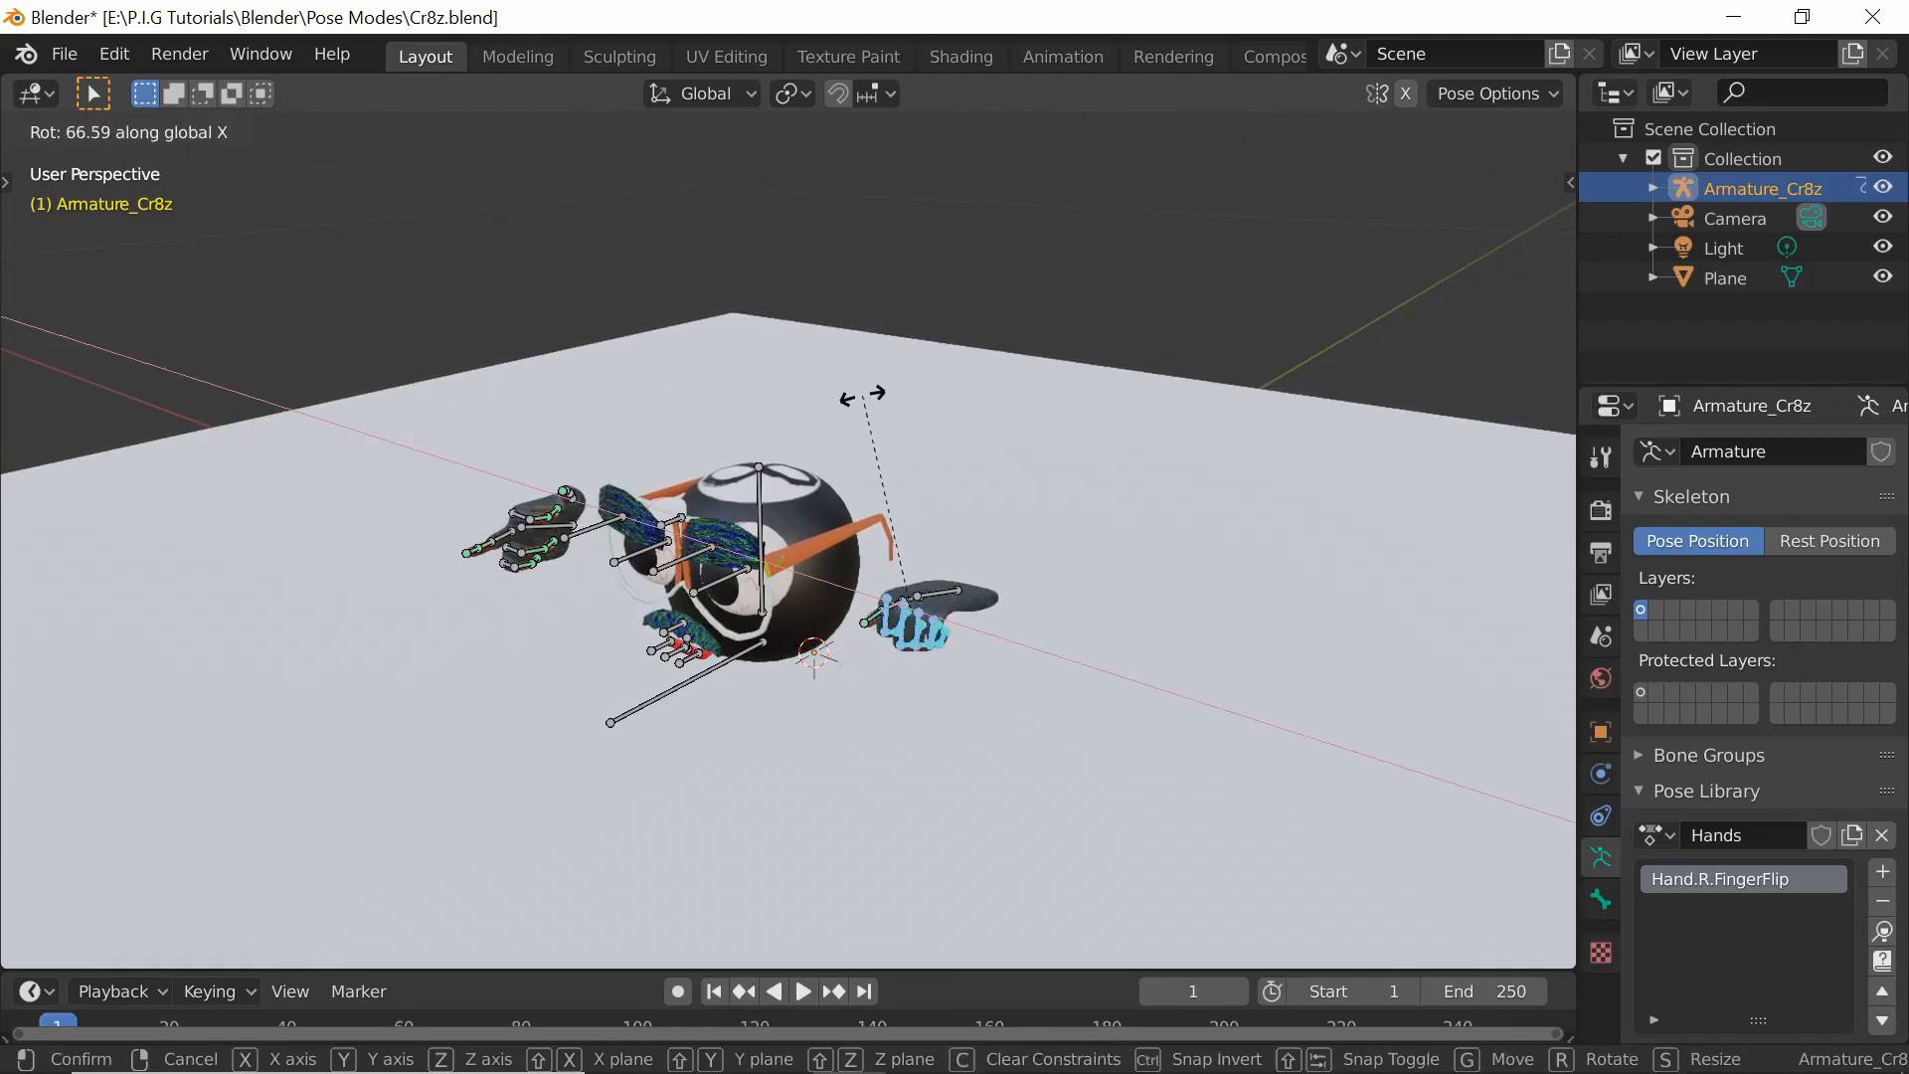
pyautogui.click(835, 390)
pyautogui.moveTo(857, 415); pyautogui.dragTo(1083, 583, button='middle')
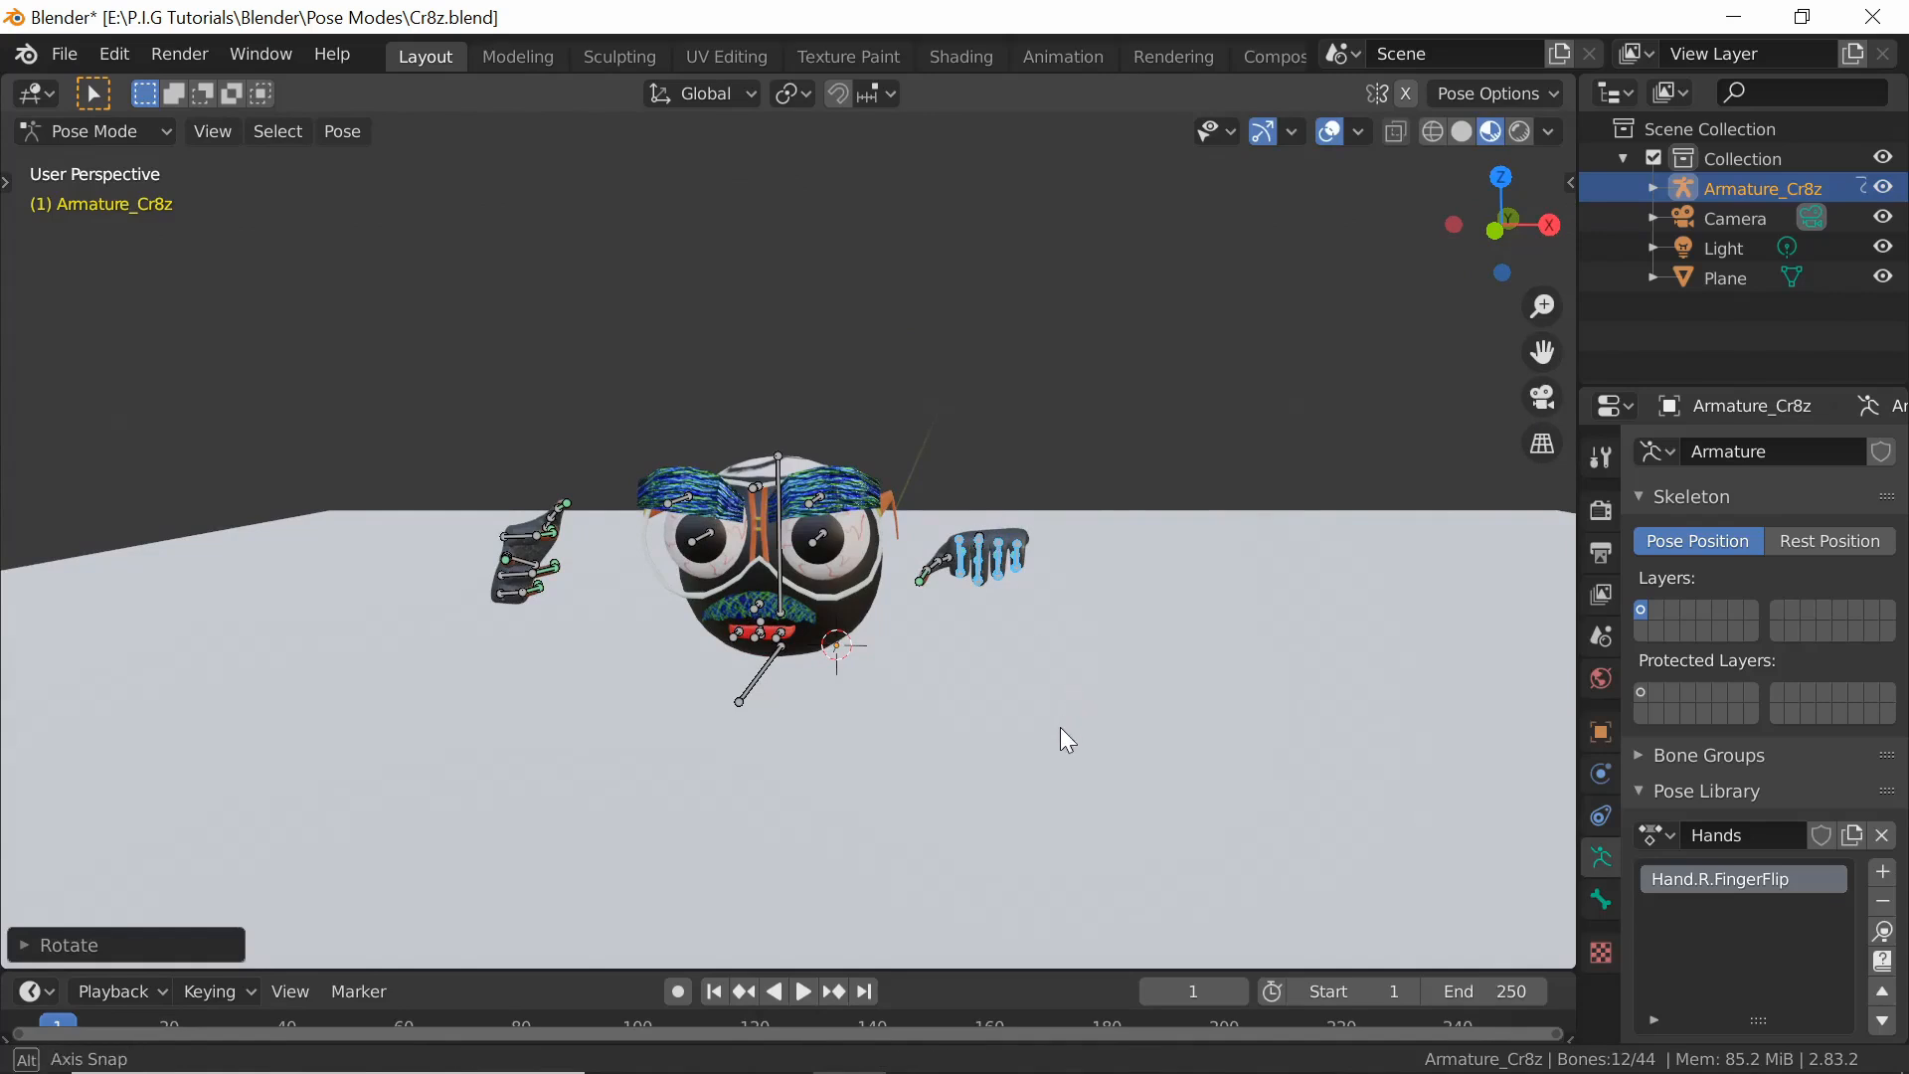
# Select the whole left hand, add its pose to the Hands library as "Hand.L.Fist", and deselect the bones
pyautogui.moveTo(1061, 730); pyautogui.dragTo(949, 582, button='middle')
pyautogui.moveTo(910, 532); pyautogui.dragTo(1064, 647)
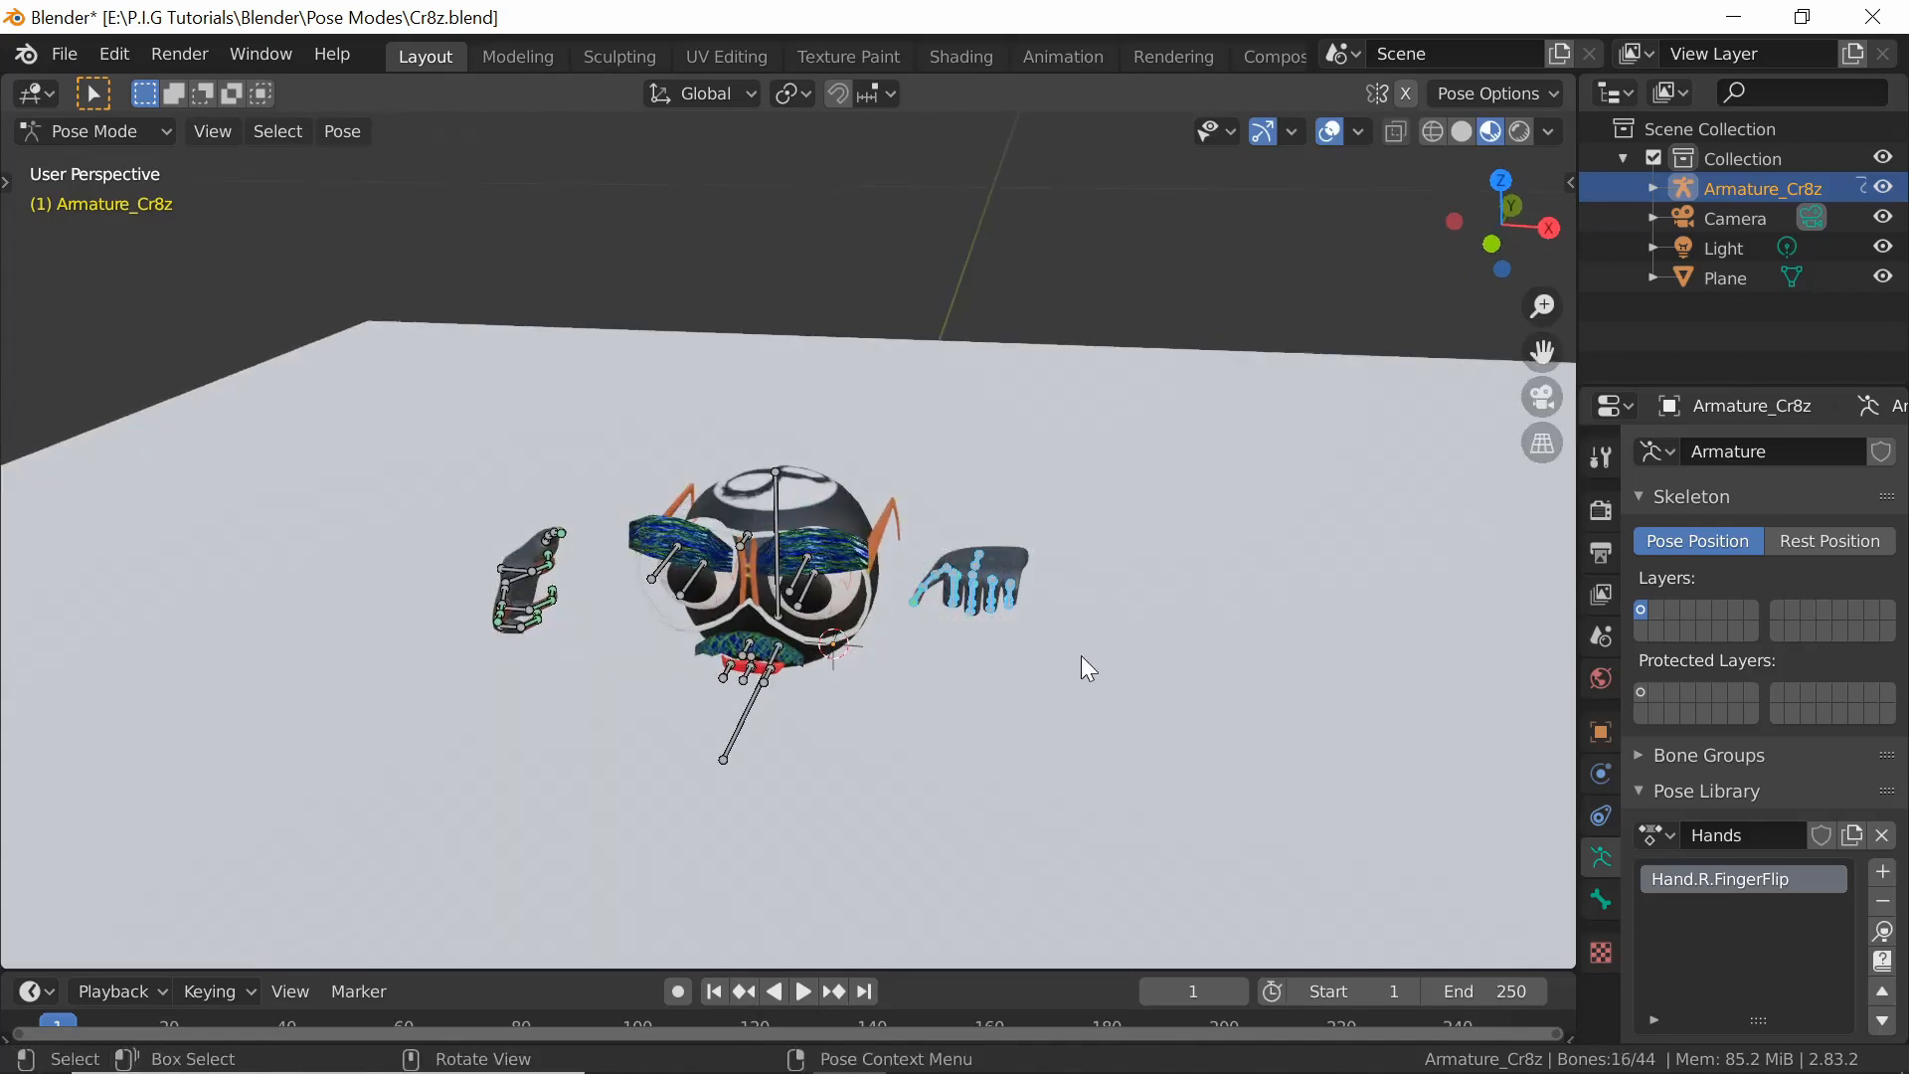
pyautogui.click(1883, 872)
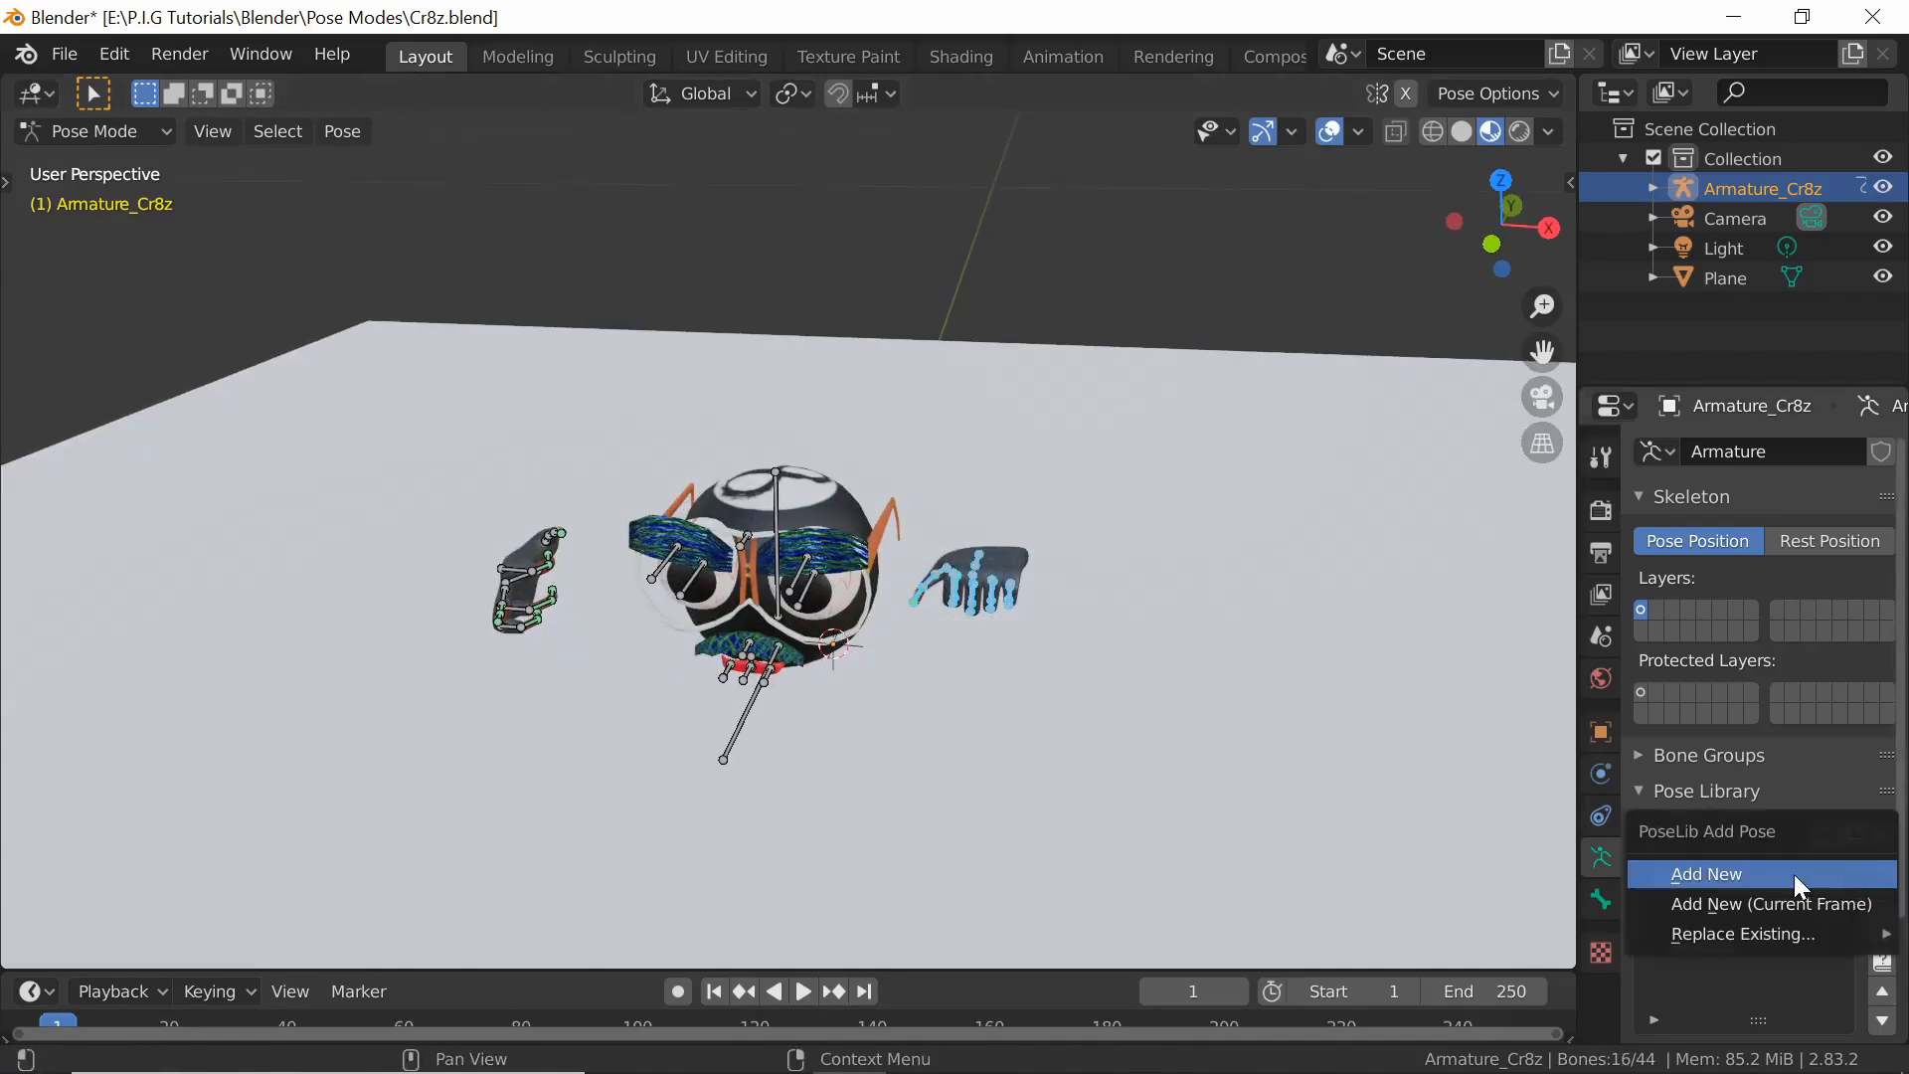
pyautogui.click(1727, 873)
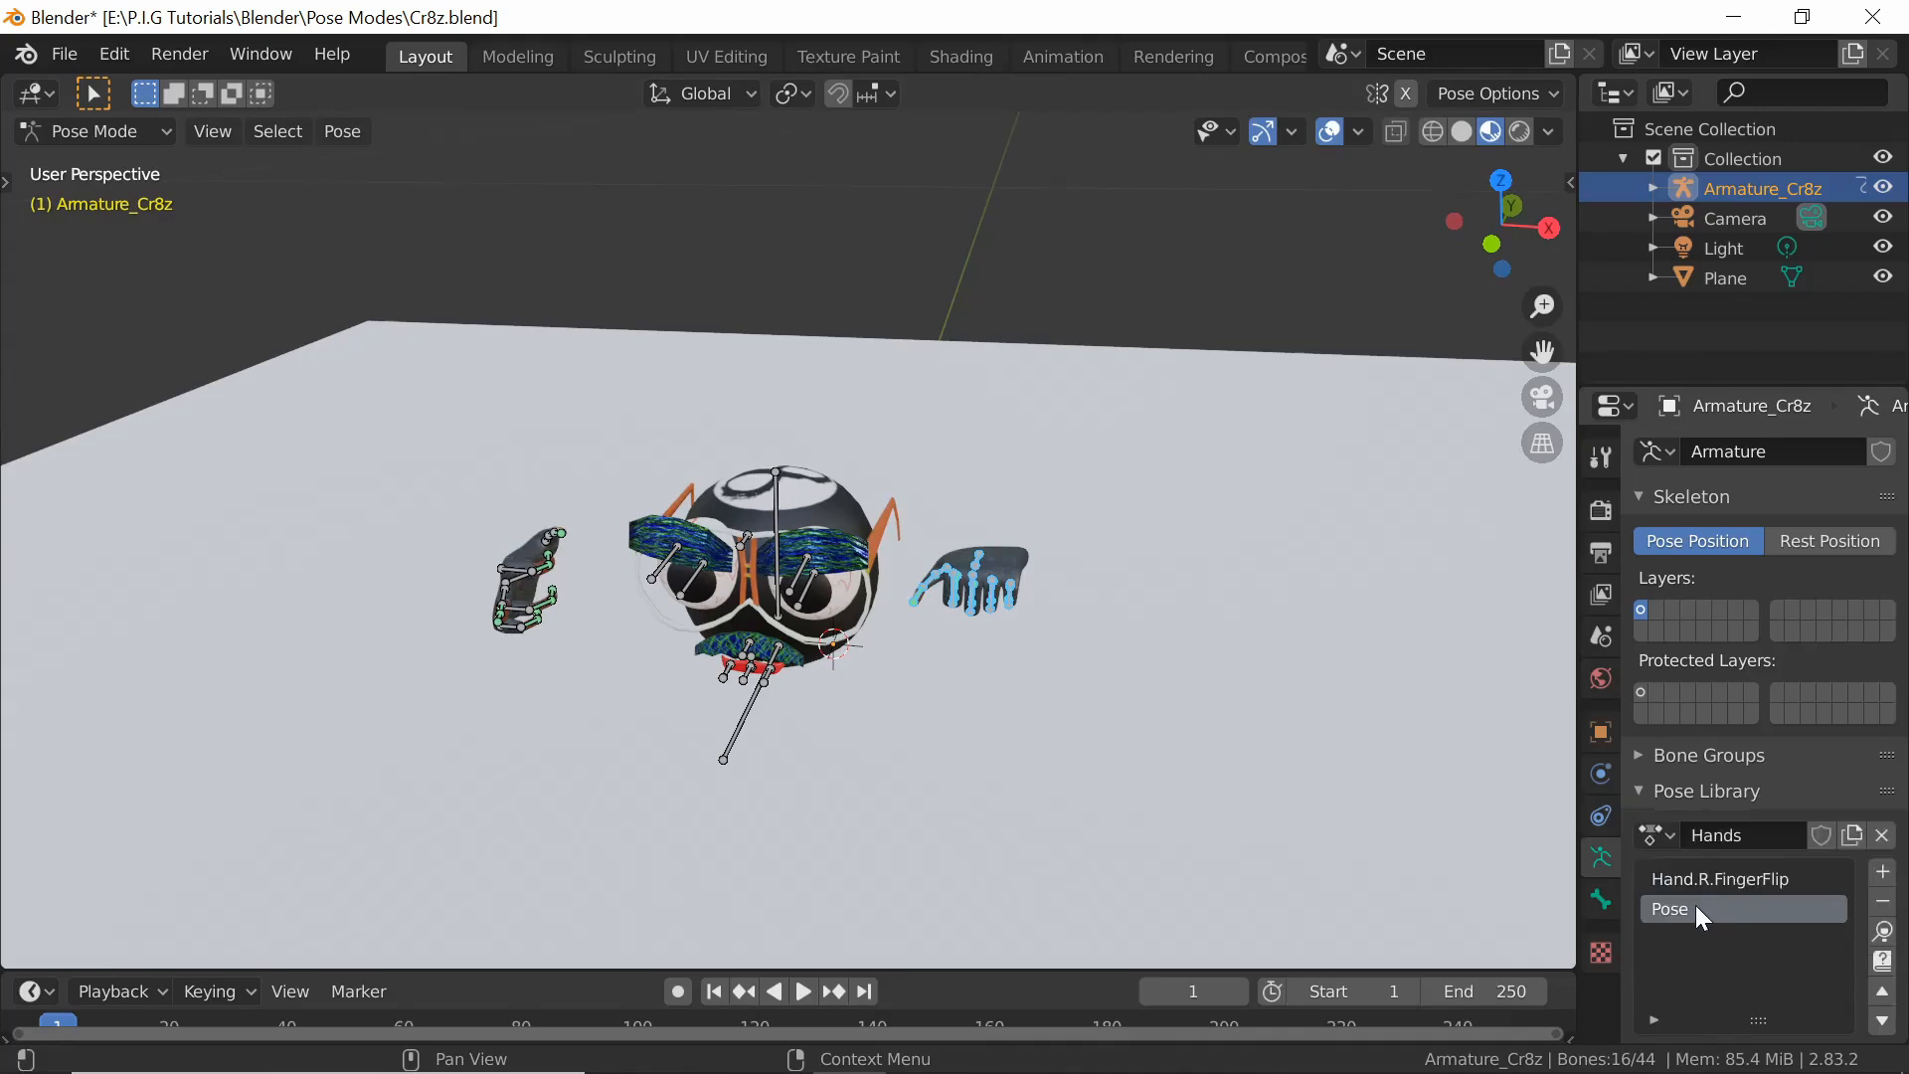
pyautogui.doubleClick(1697, 905)
pyautogui.write('Hand.L.Fist')
pyautogui.press('Return')
pyautogui.click(1154, 768)
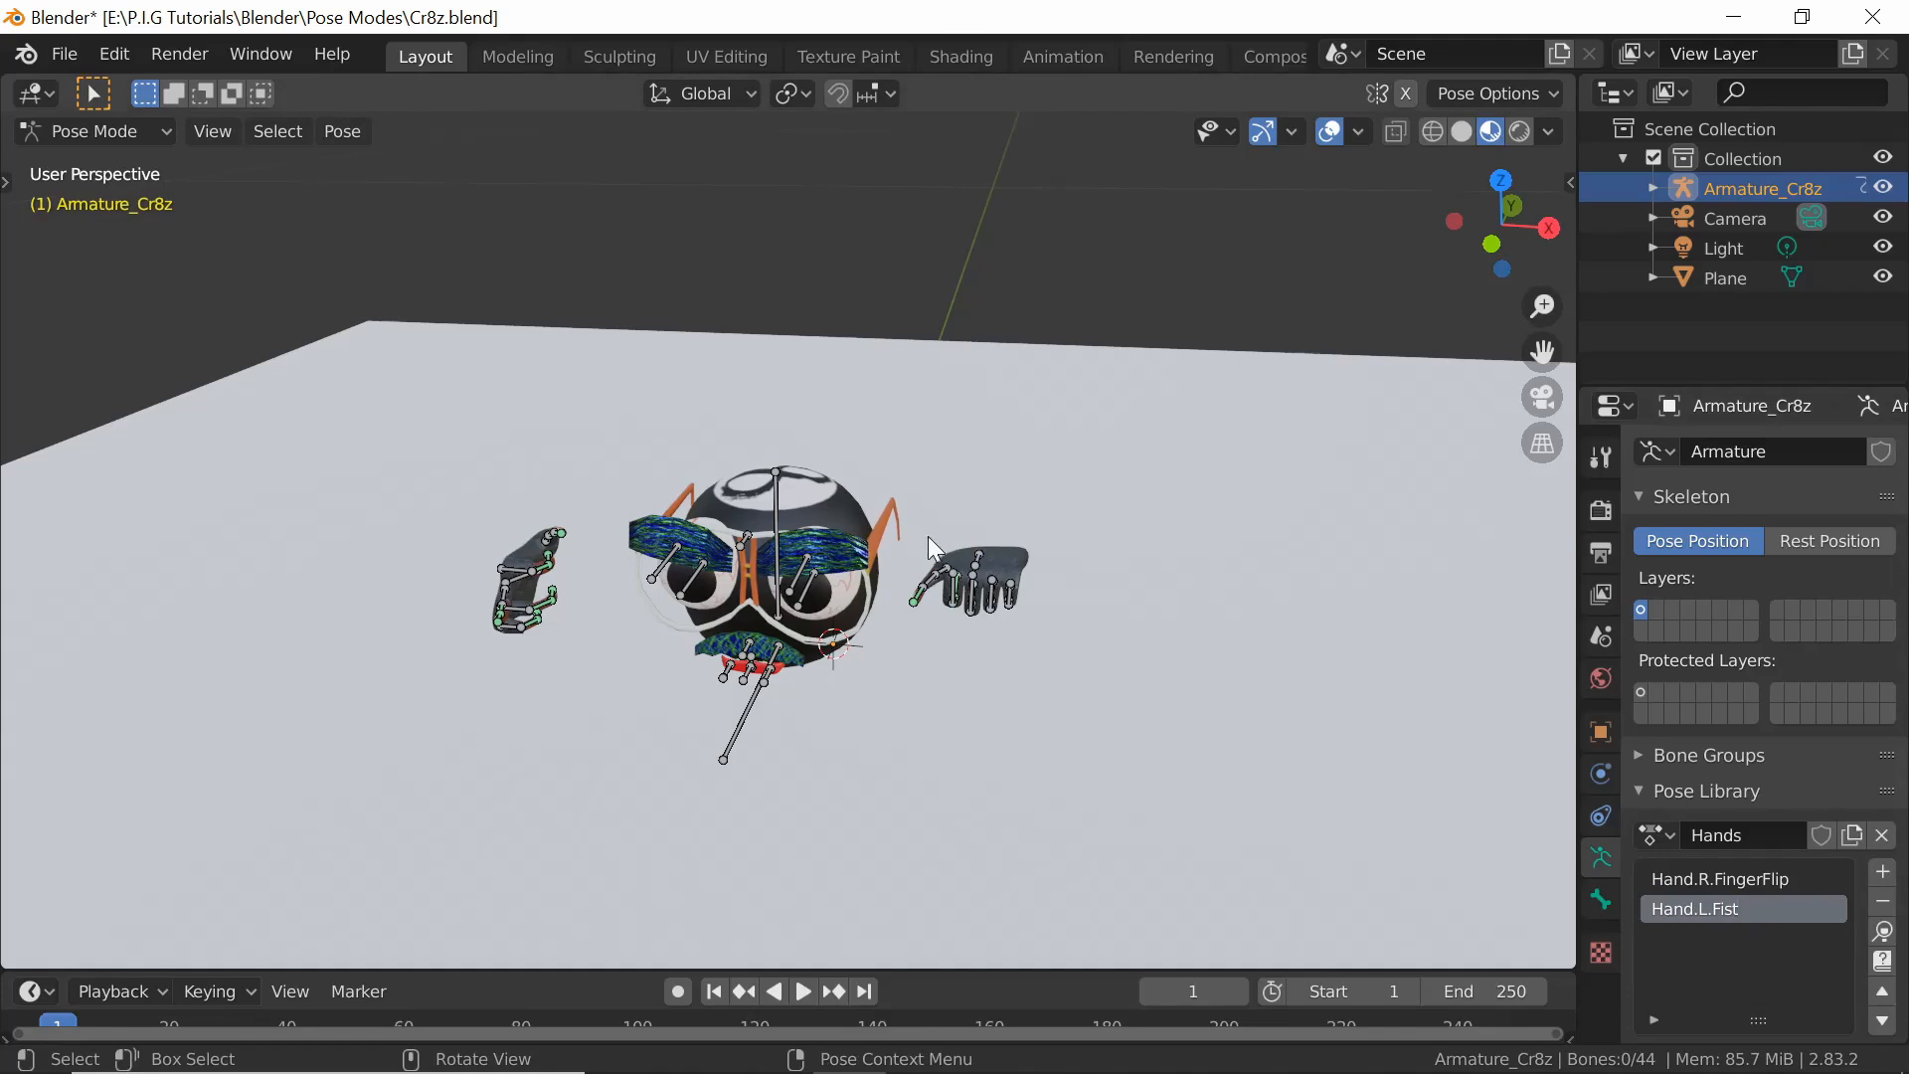
# Copy the left hand's fist pose and paste it flipped onto the right hand
pyautogui.moveTo(909, 531); pyautogui.dragTo(1084, 664)
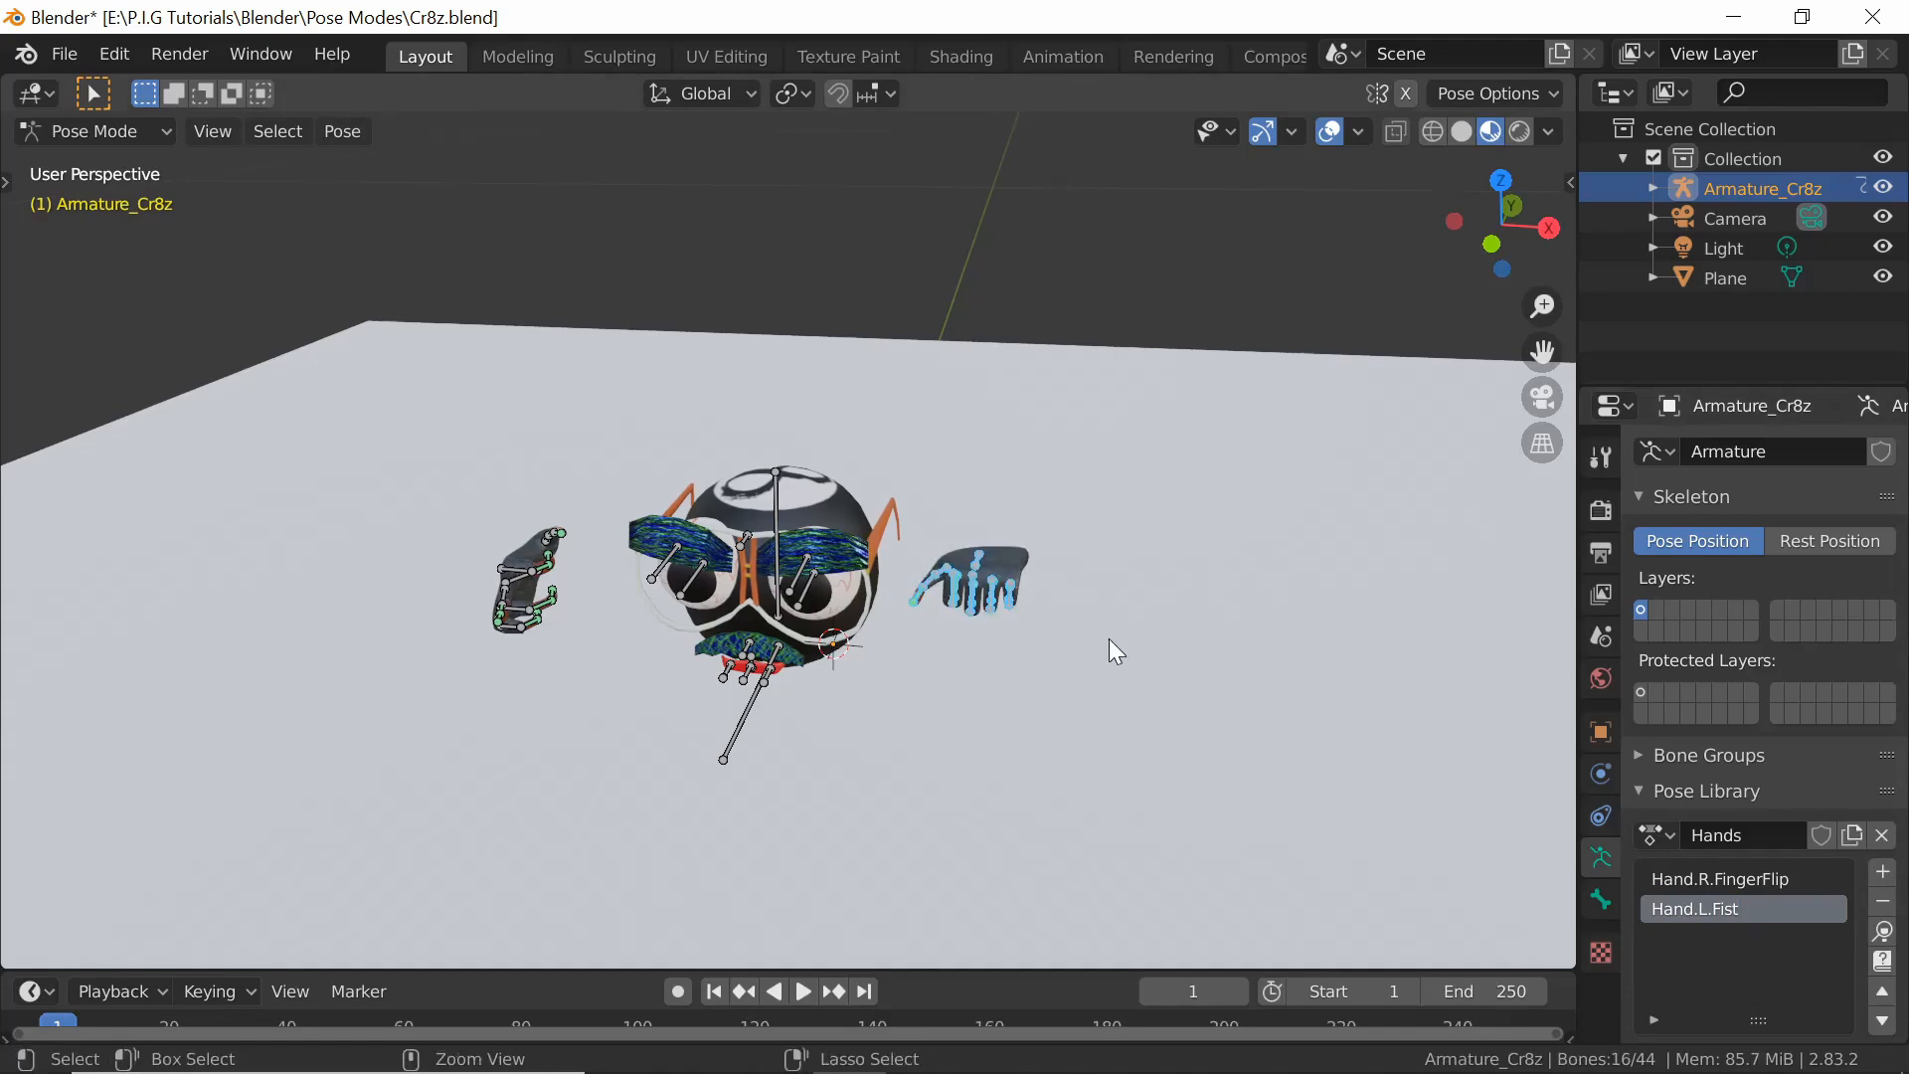
pyautogui.hotkey('ctrl', 'c')
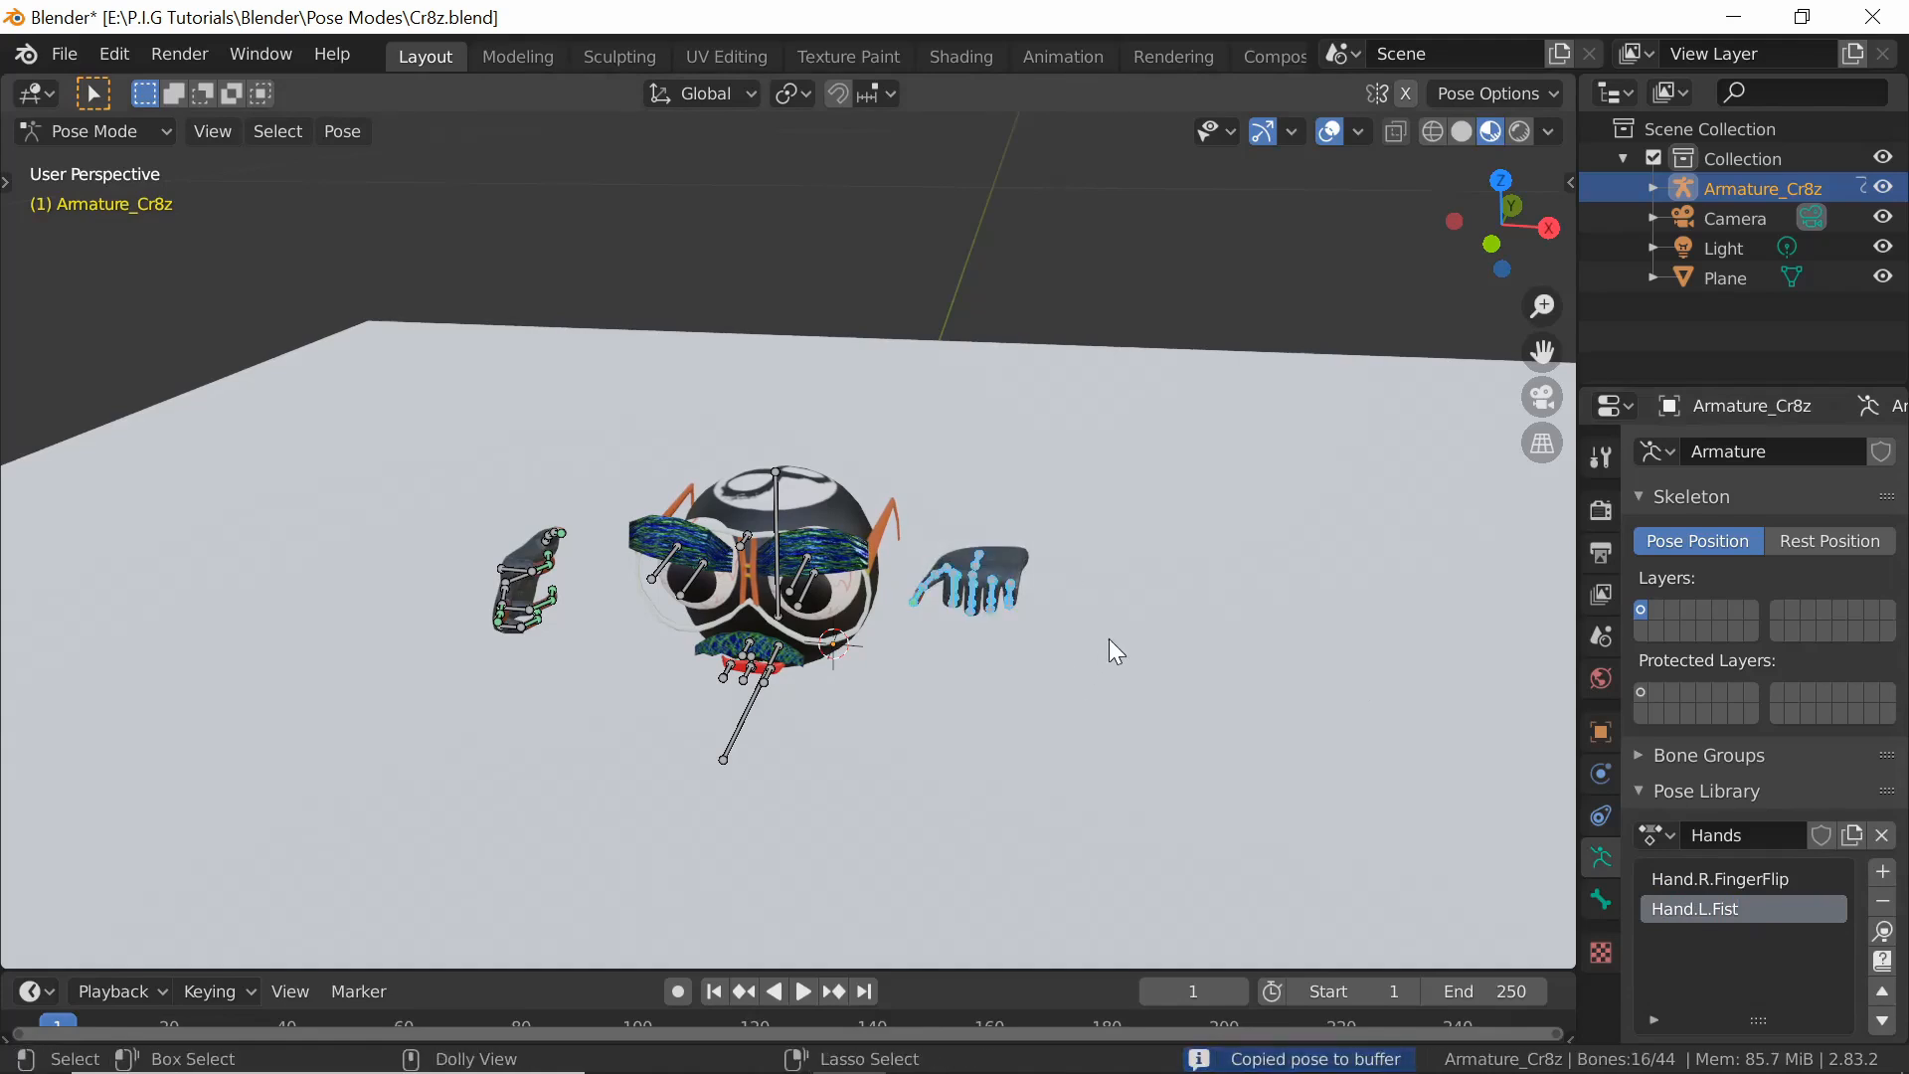
pyautogui.hotkey('ctrl', 'shift', 'v')
pyautogui.moveTo(647, 732); pyautogui.dragTo(548, 599, button='middle')
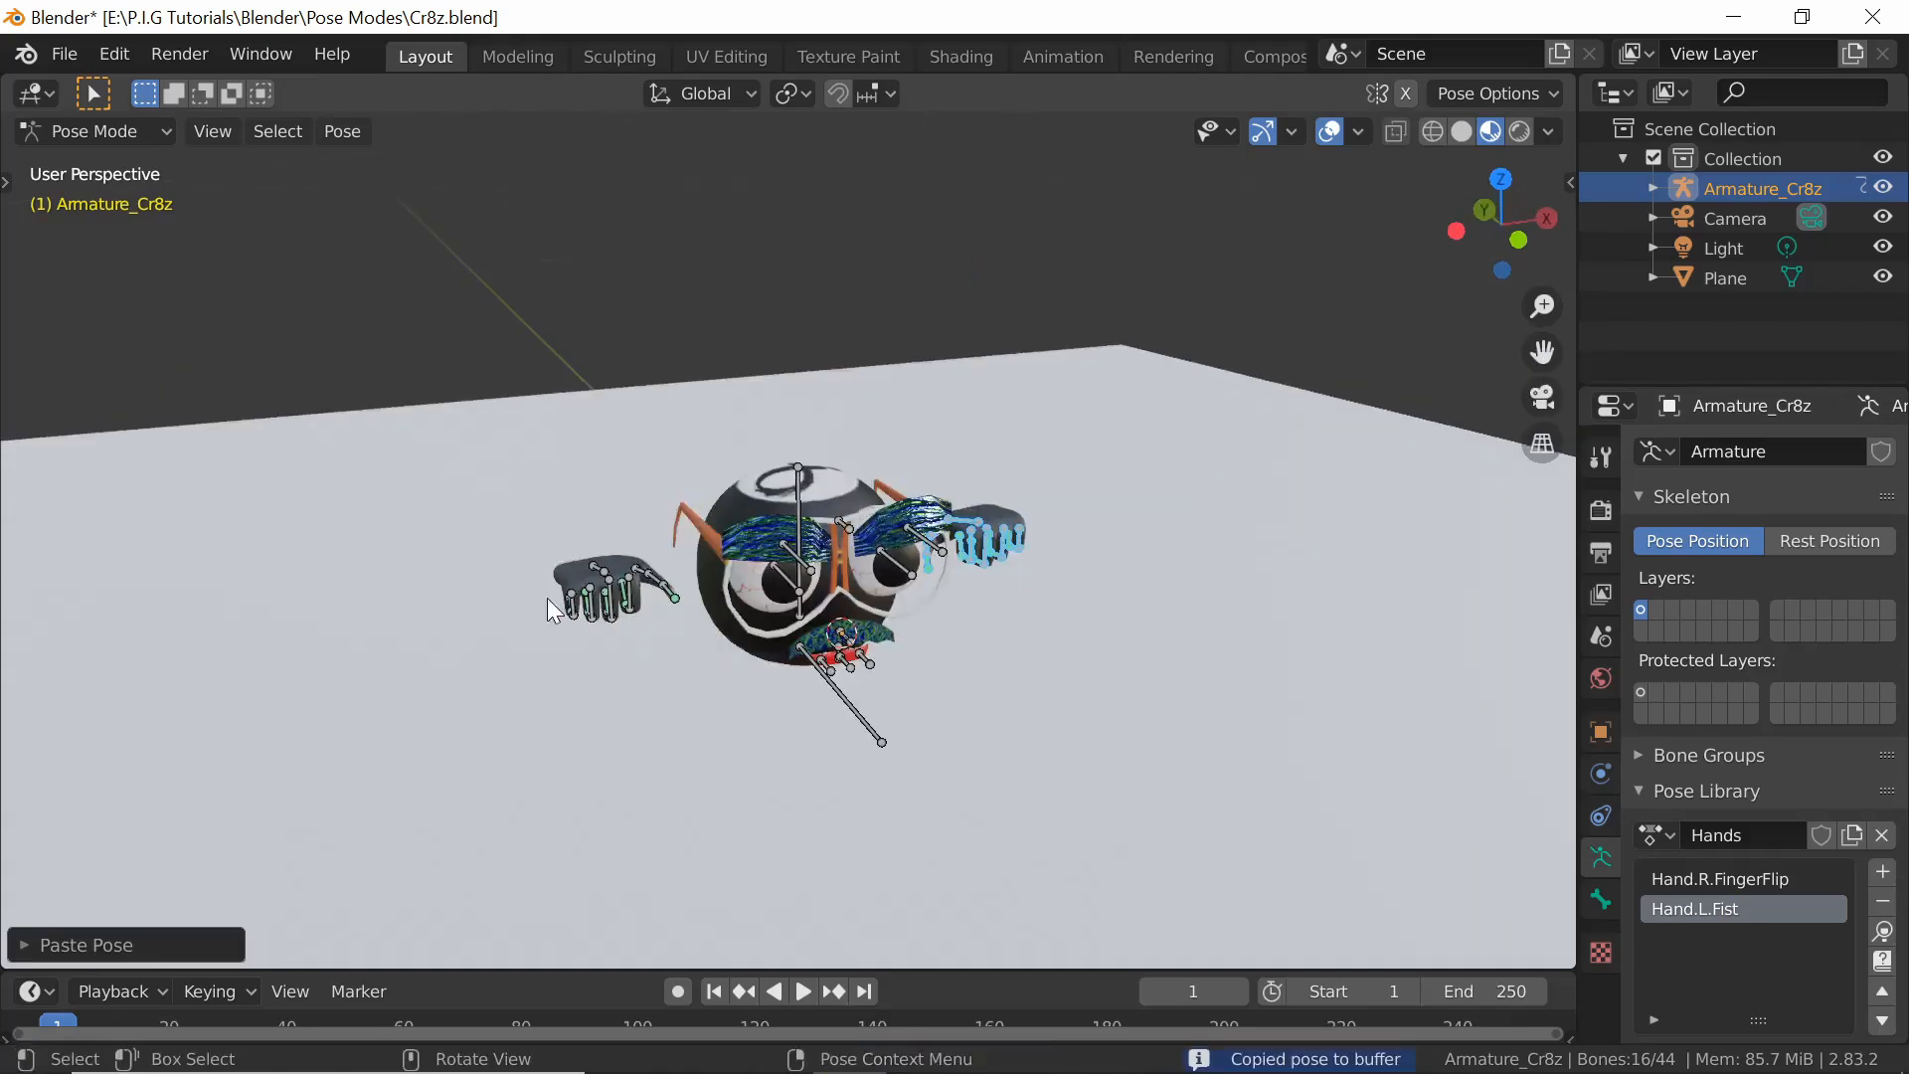
# Select all the right hand's bones and add their pose to the Hands library as "Hand.R.Fist"
pyautogui.moveTo(714, 818); pyautogui.dragTo(519, 479, button='middle')
pyautogui.moveTo(511, 482); pyautogui.dragTo(665, 662)
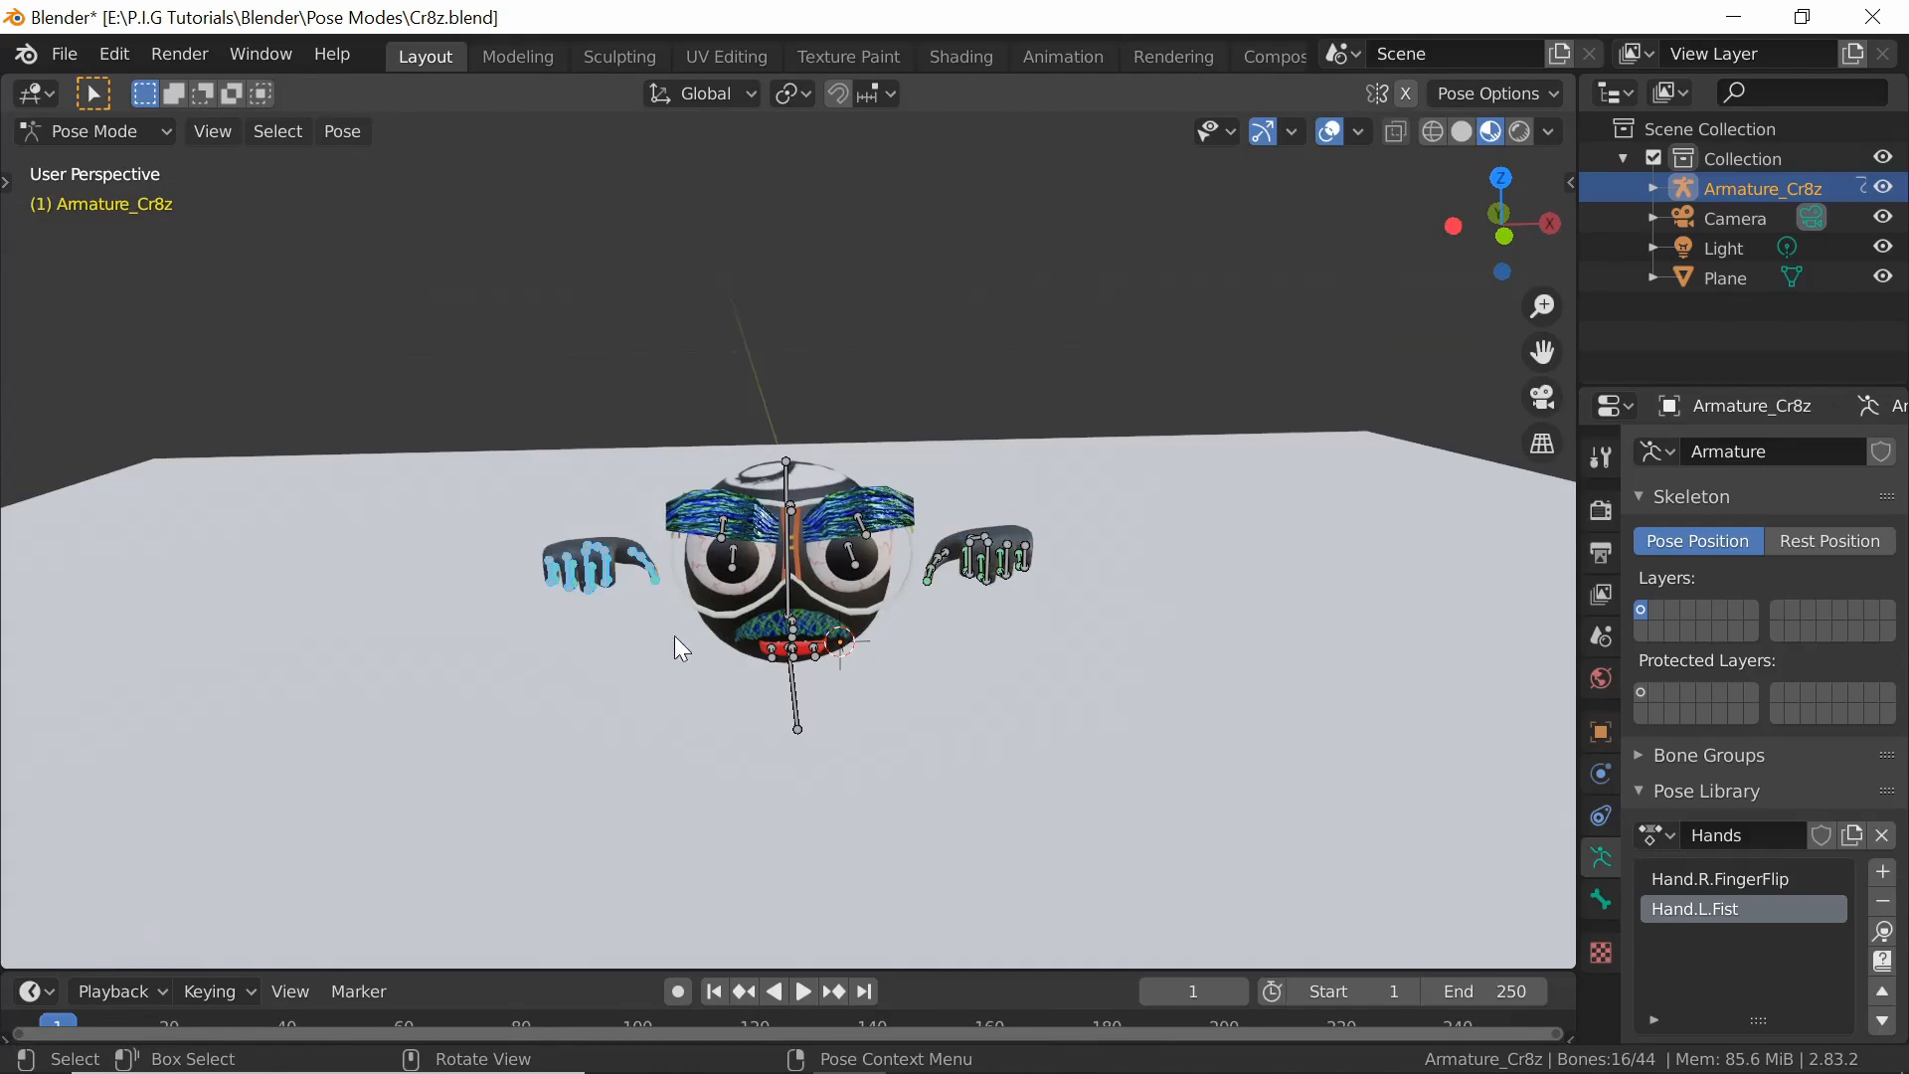
pyautogui.click(1883, 875)
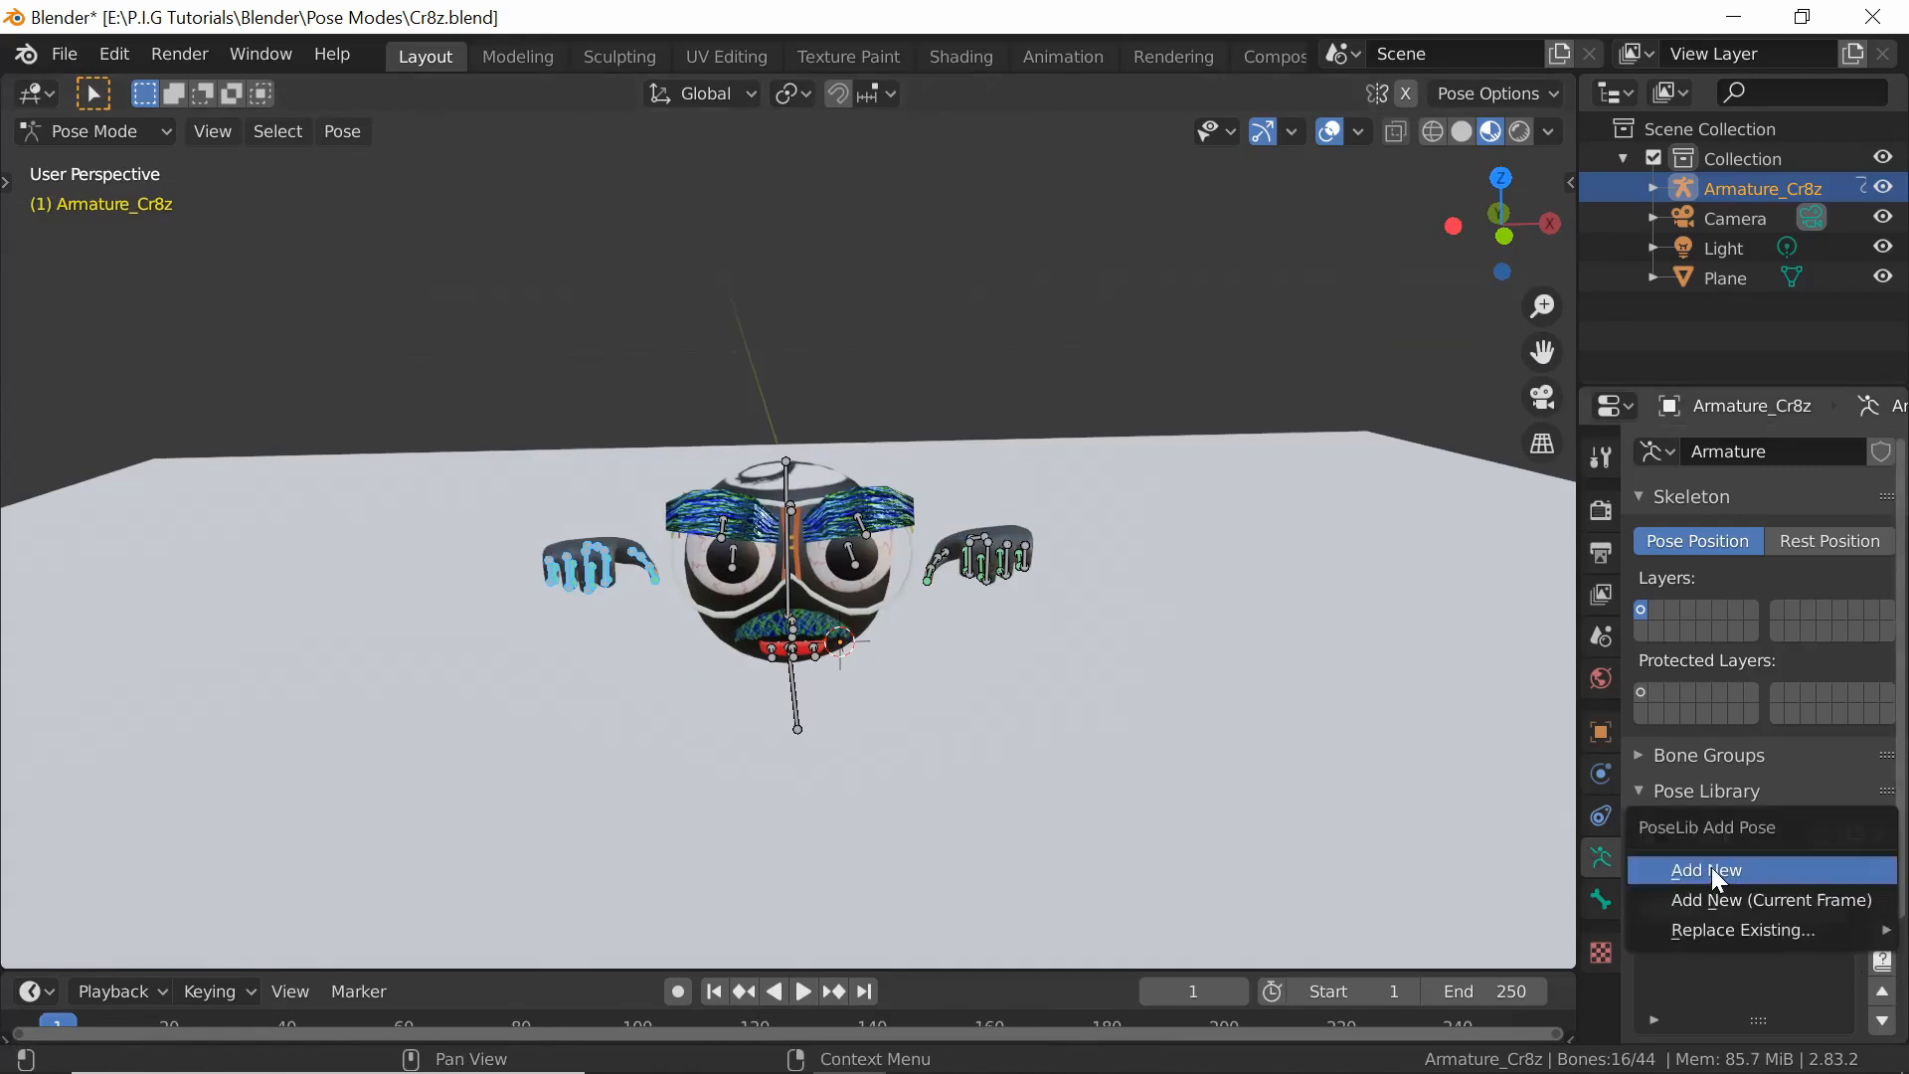
pyautogui.click(1711, 868)
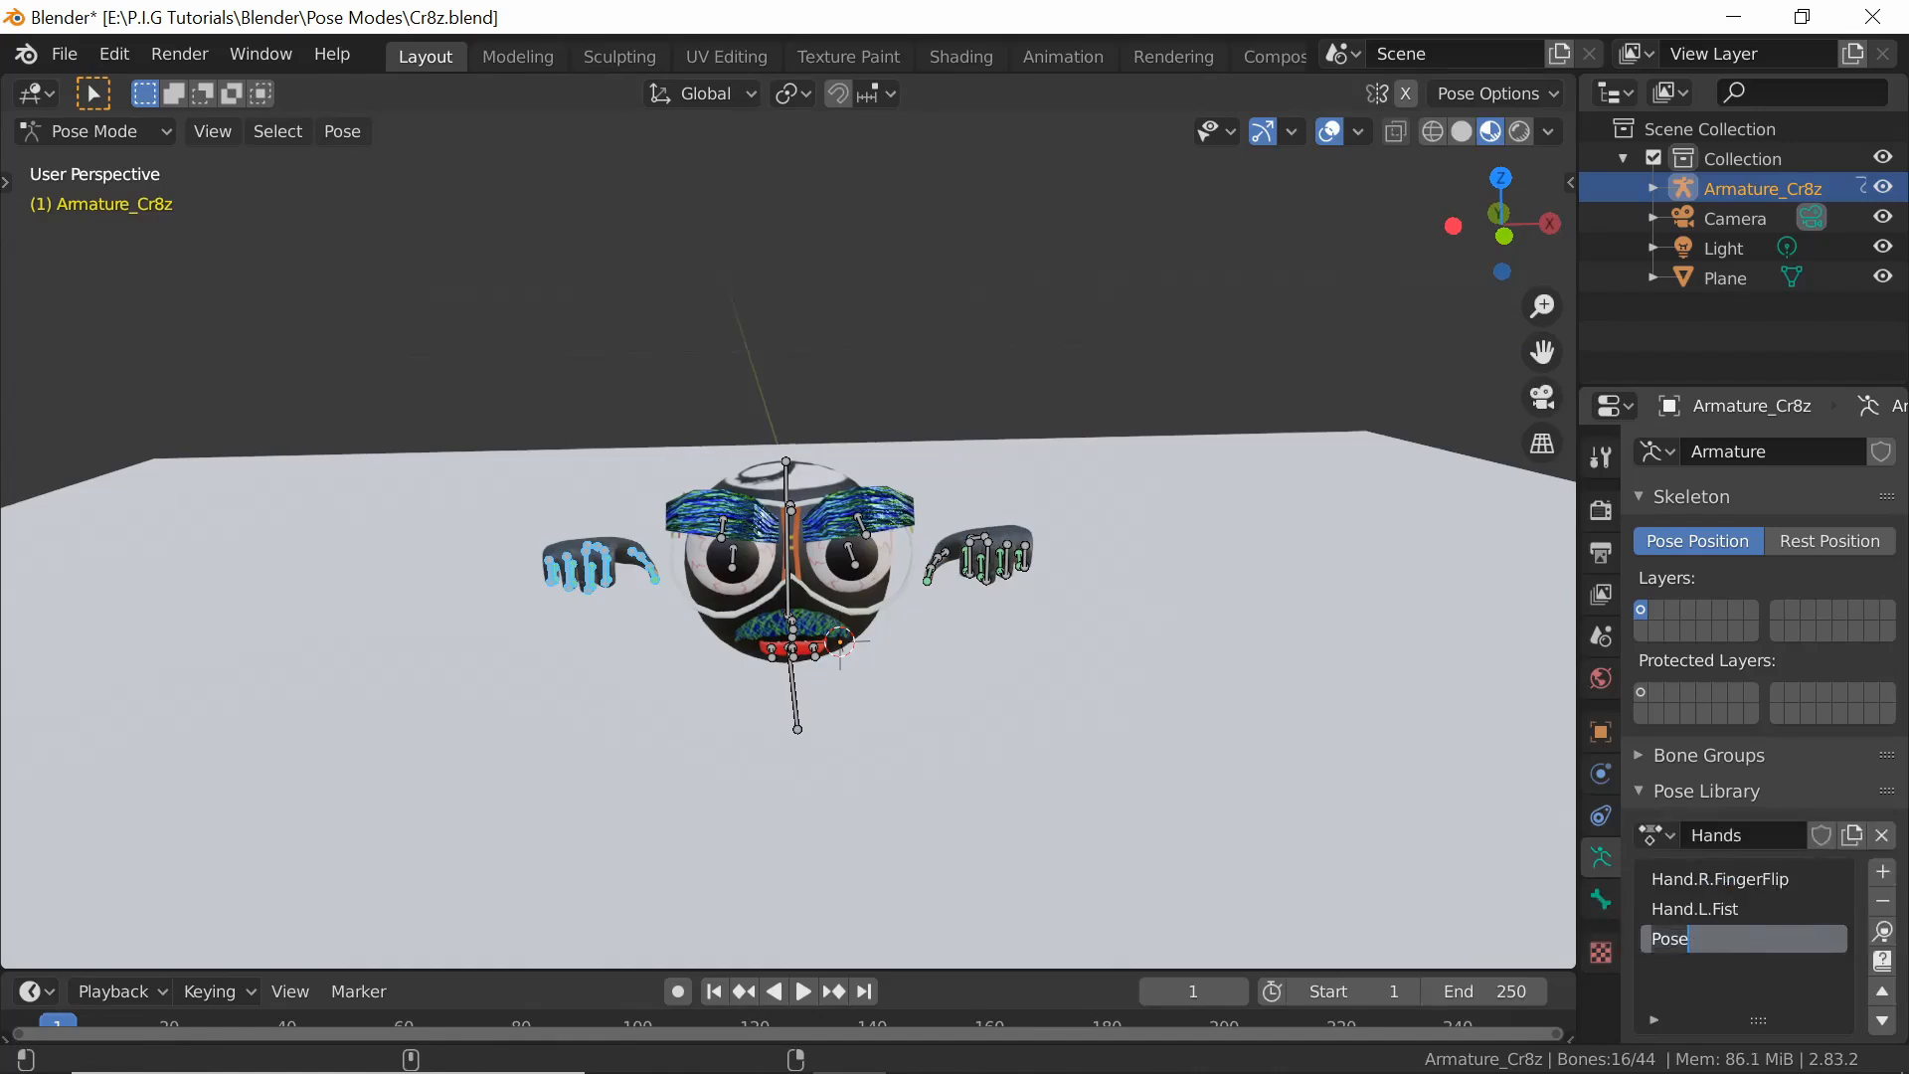
pyautogui.write('Hand.')
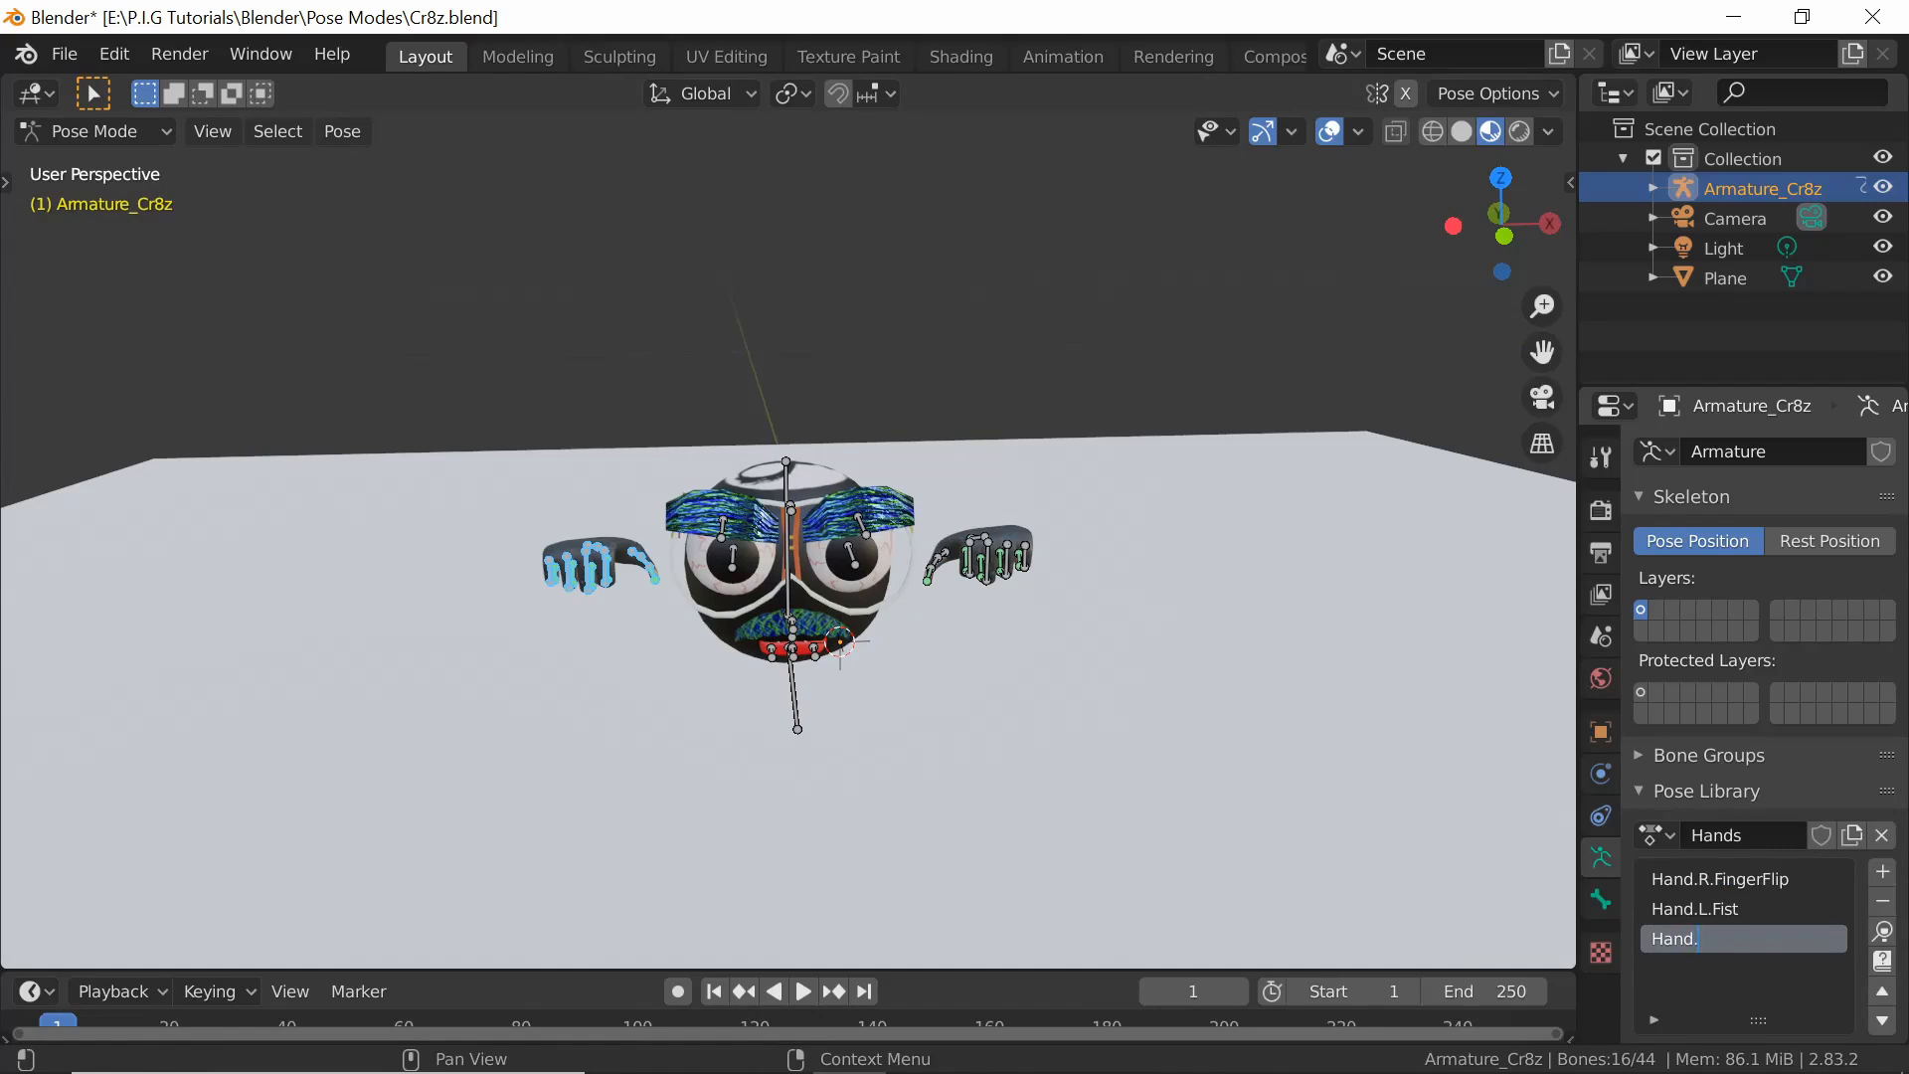
pyautogui.write('R.Fist')
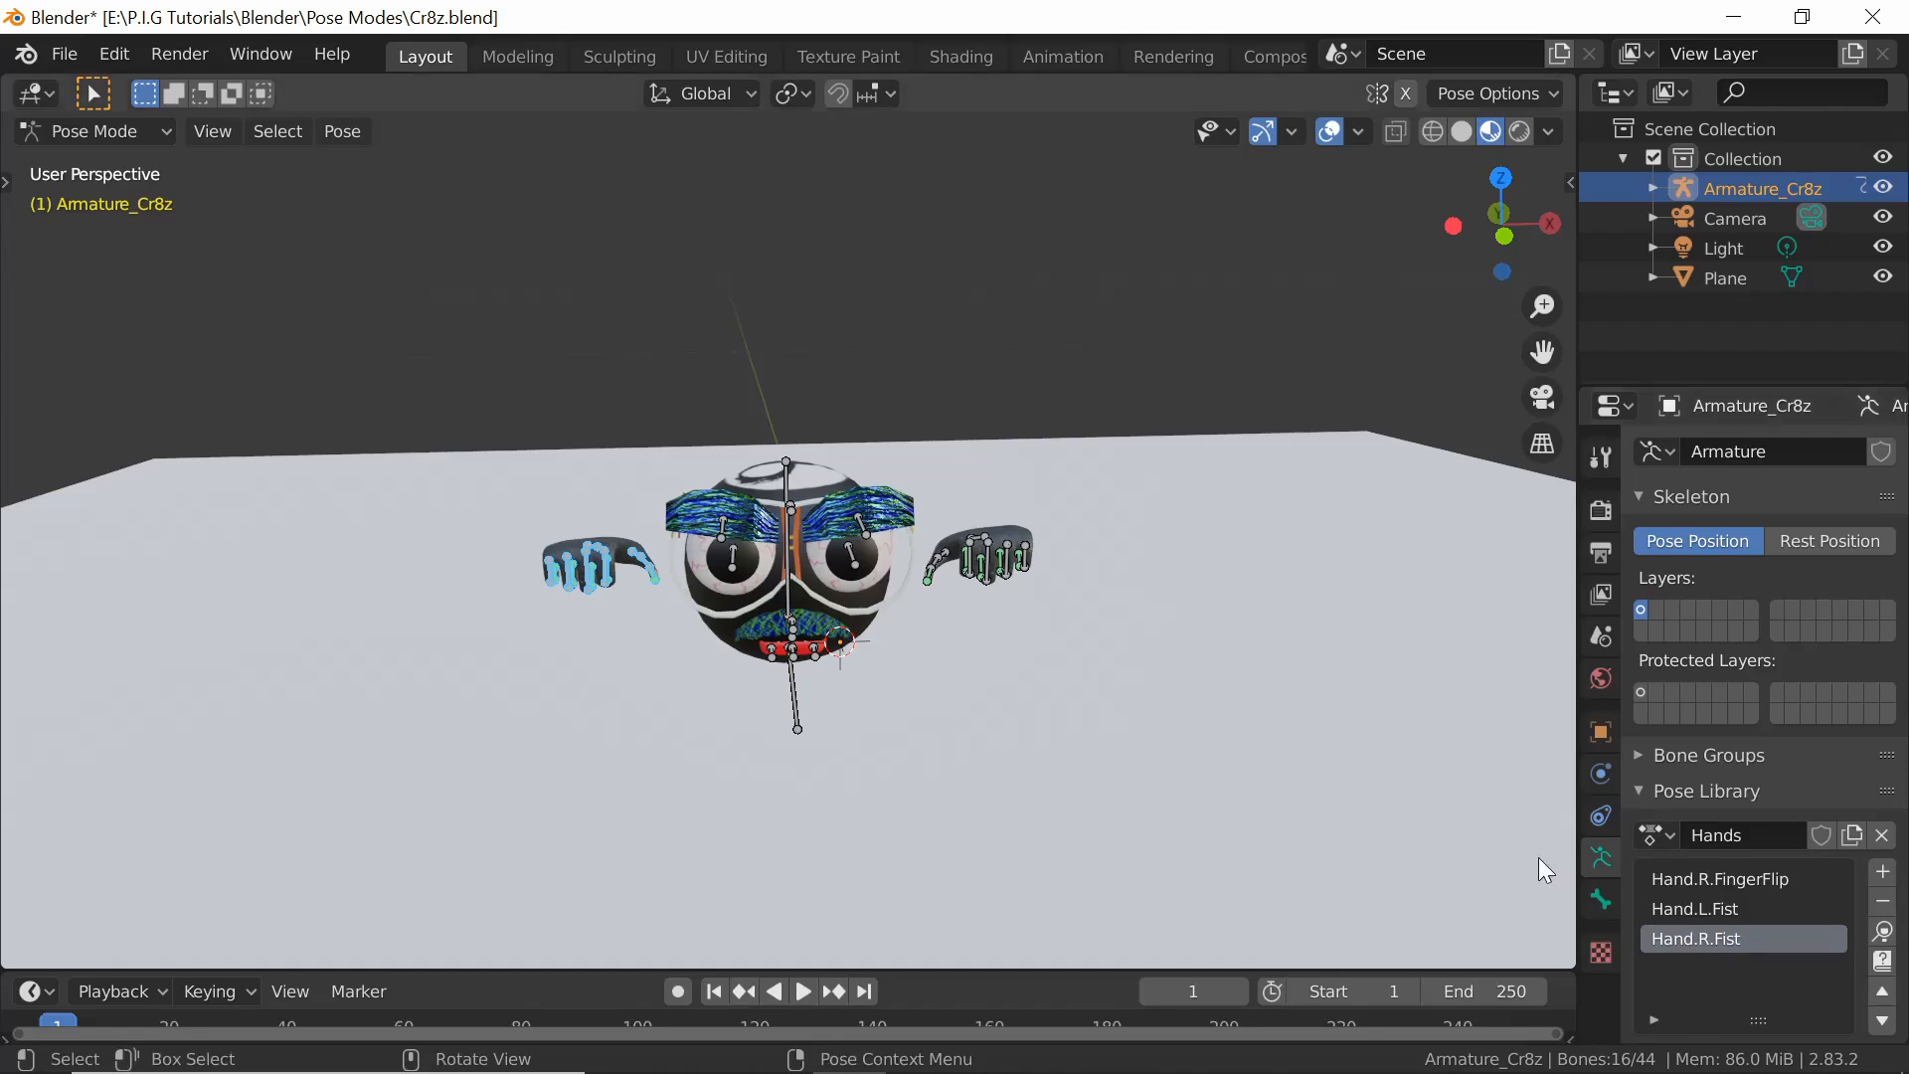
# Apply the library pose "Hand.R.FingerFlip" to the right hand
pyautogui.click(1704, 906)
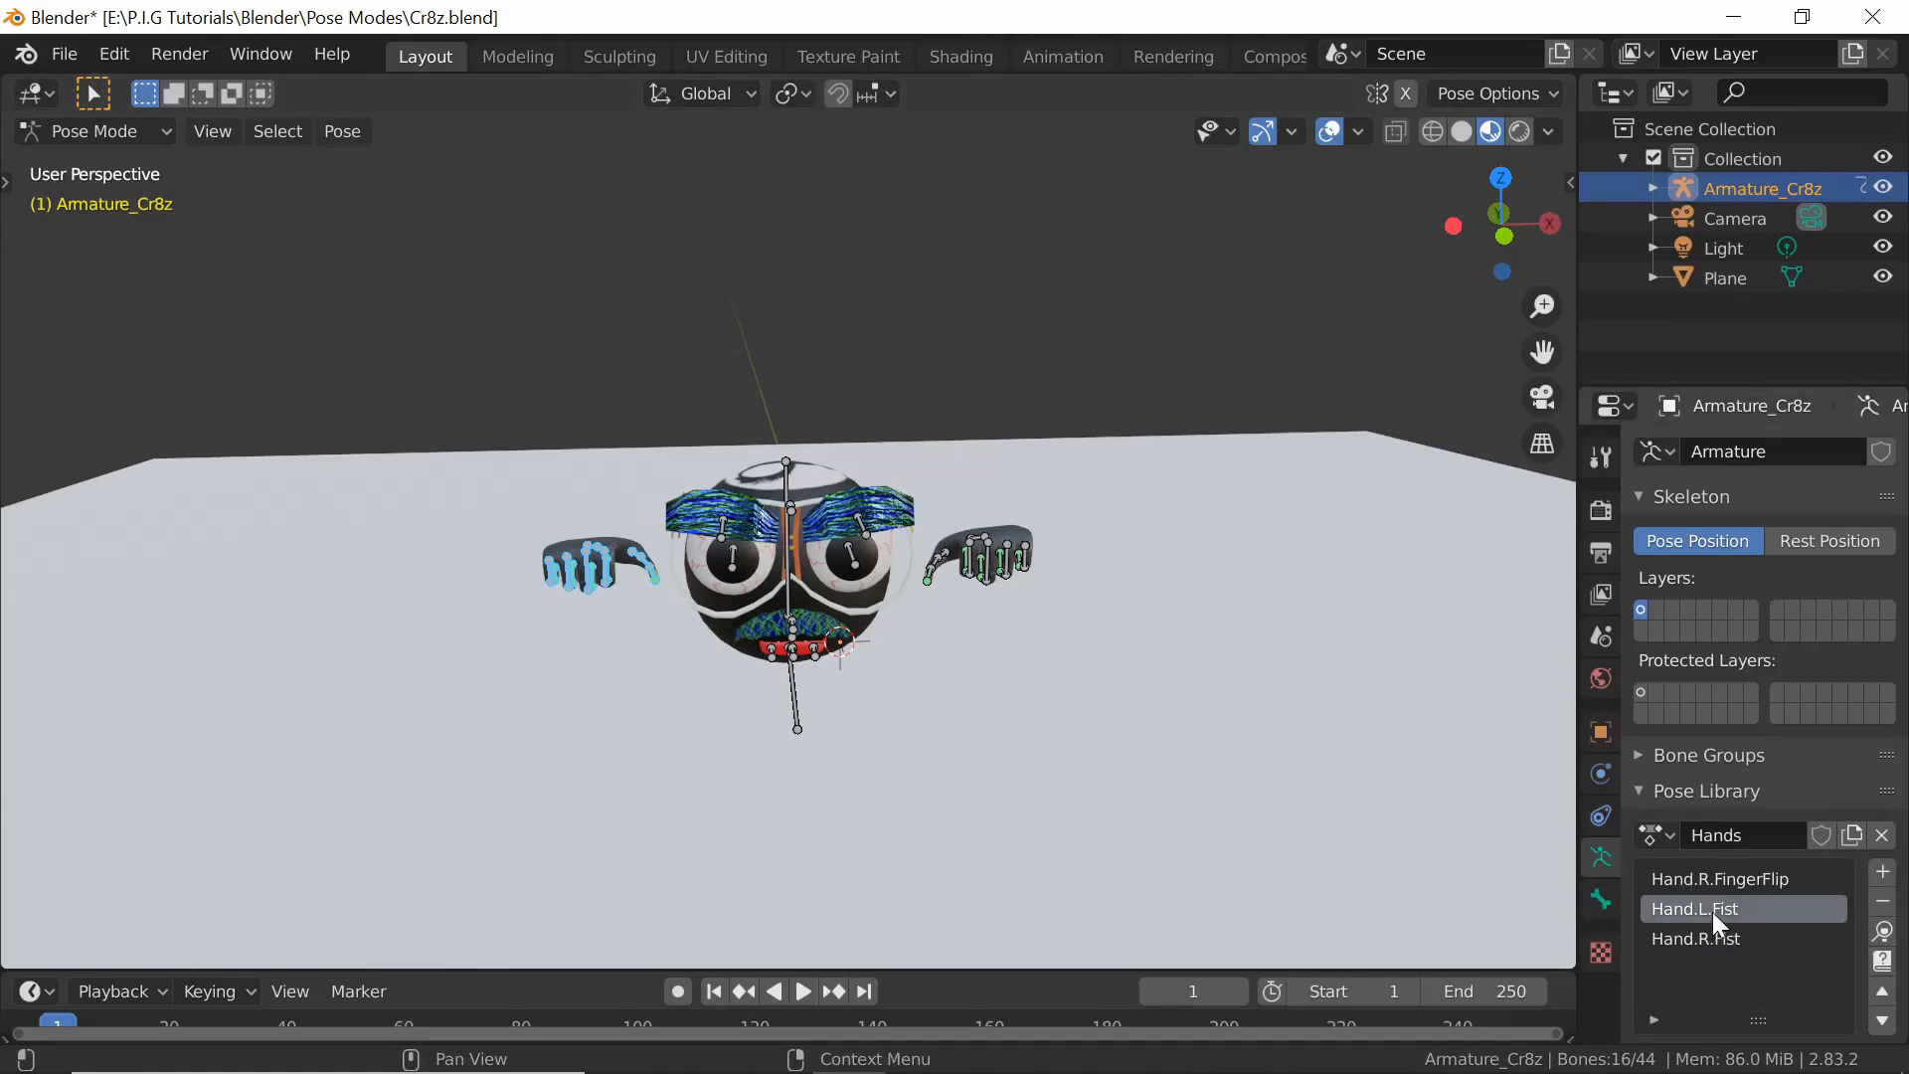
pyautogui.click(1718, 881)
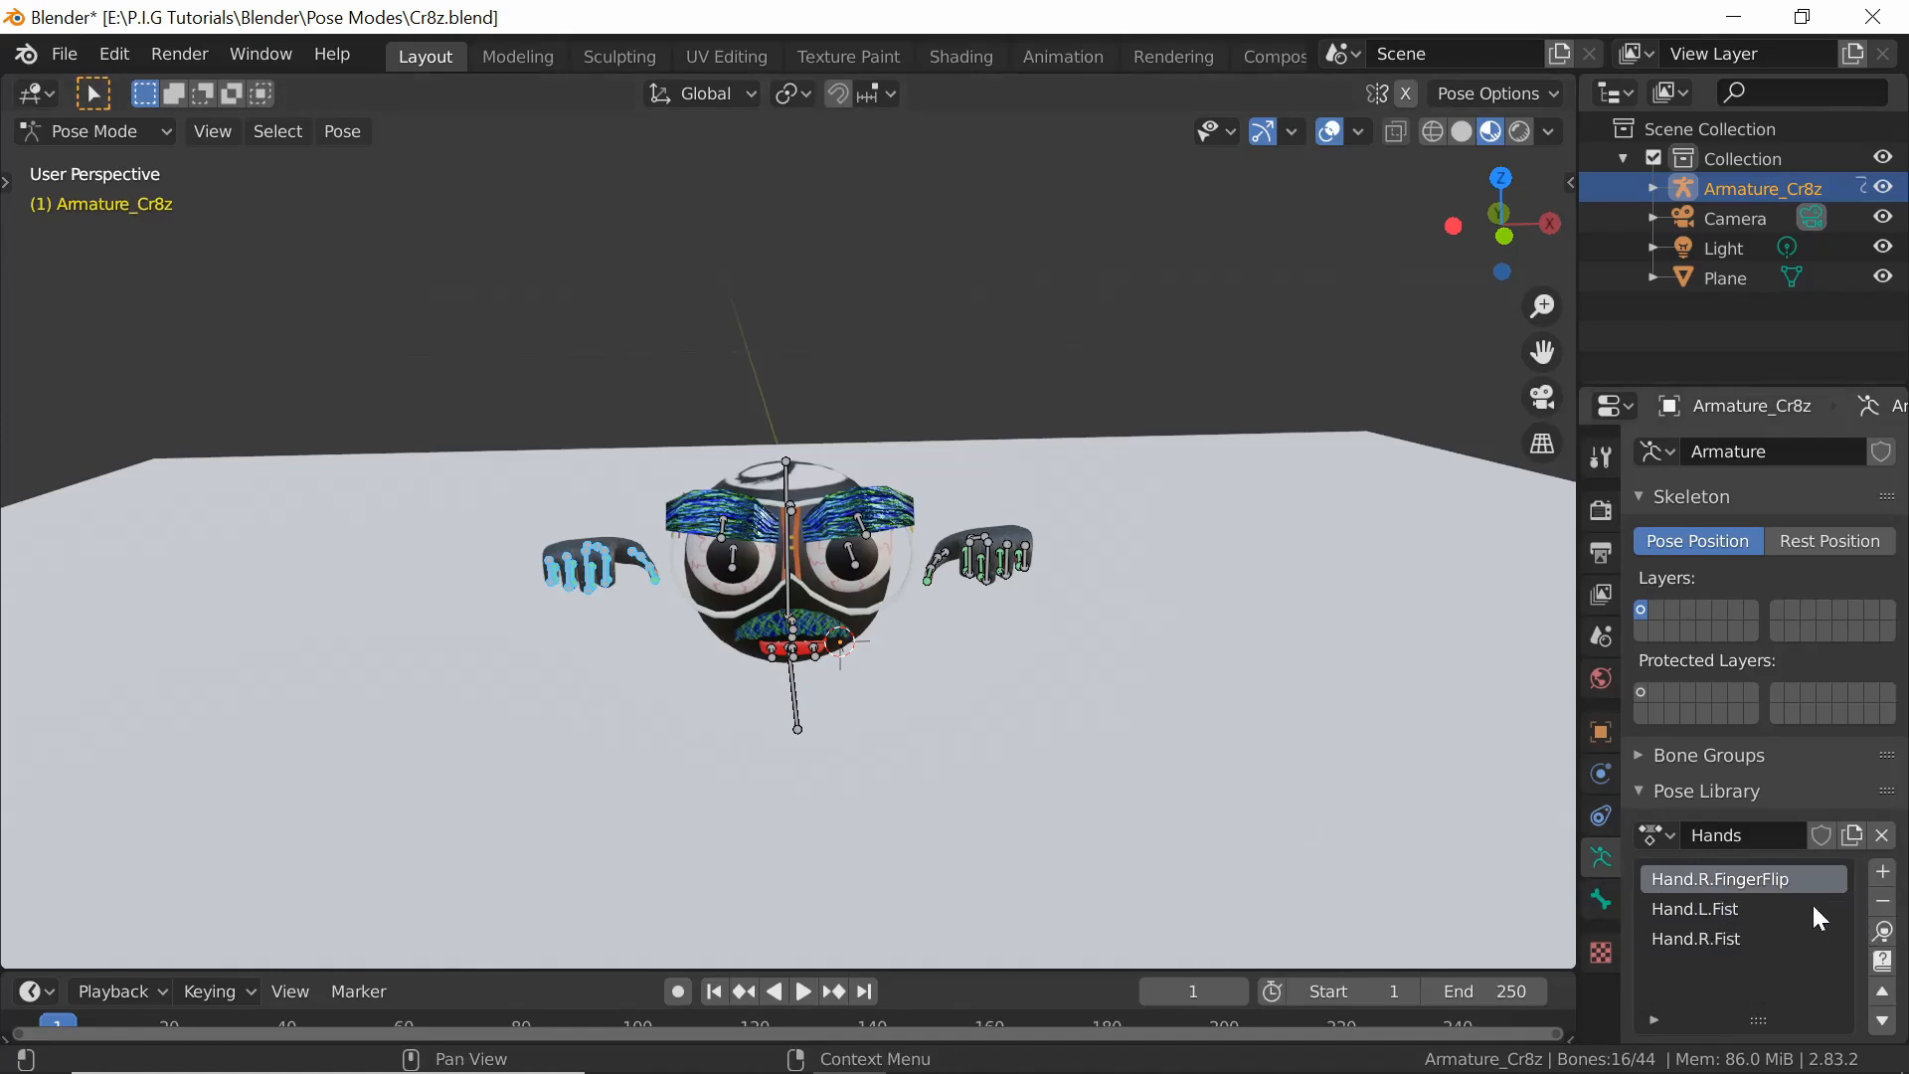
pyautogui.click(1885, 934)
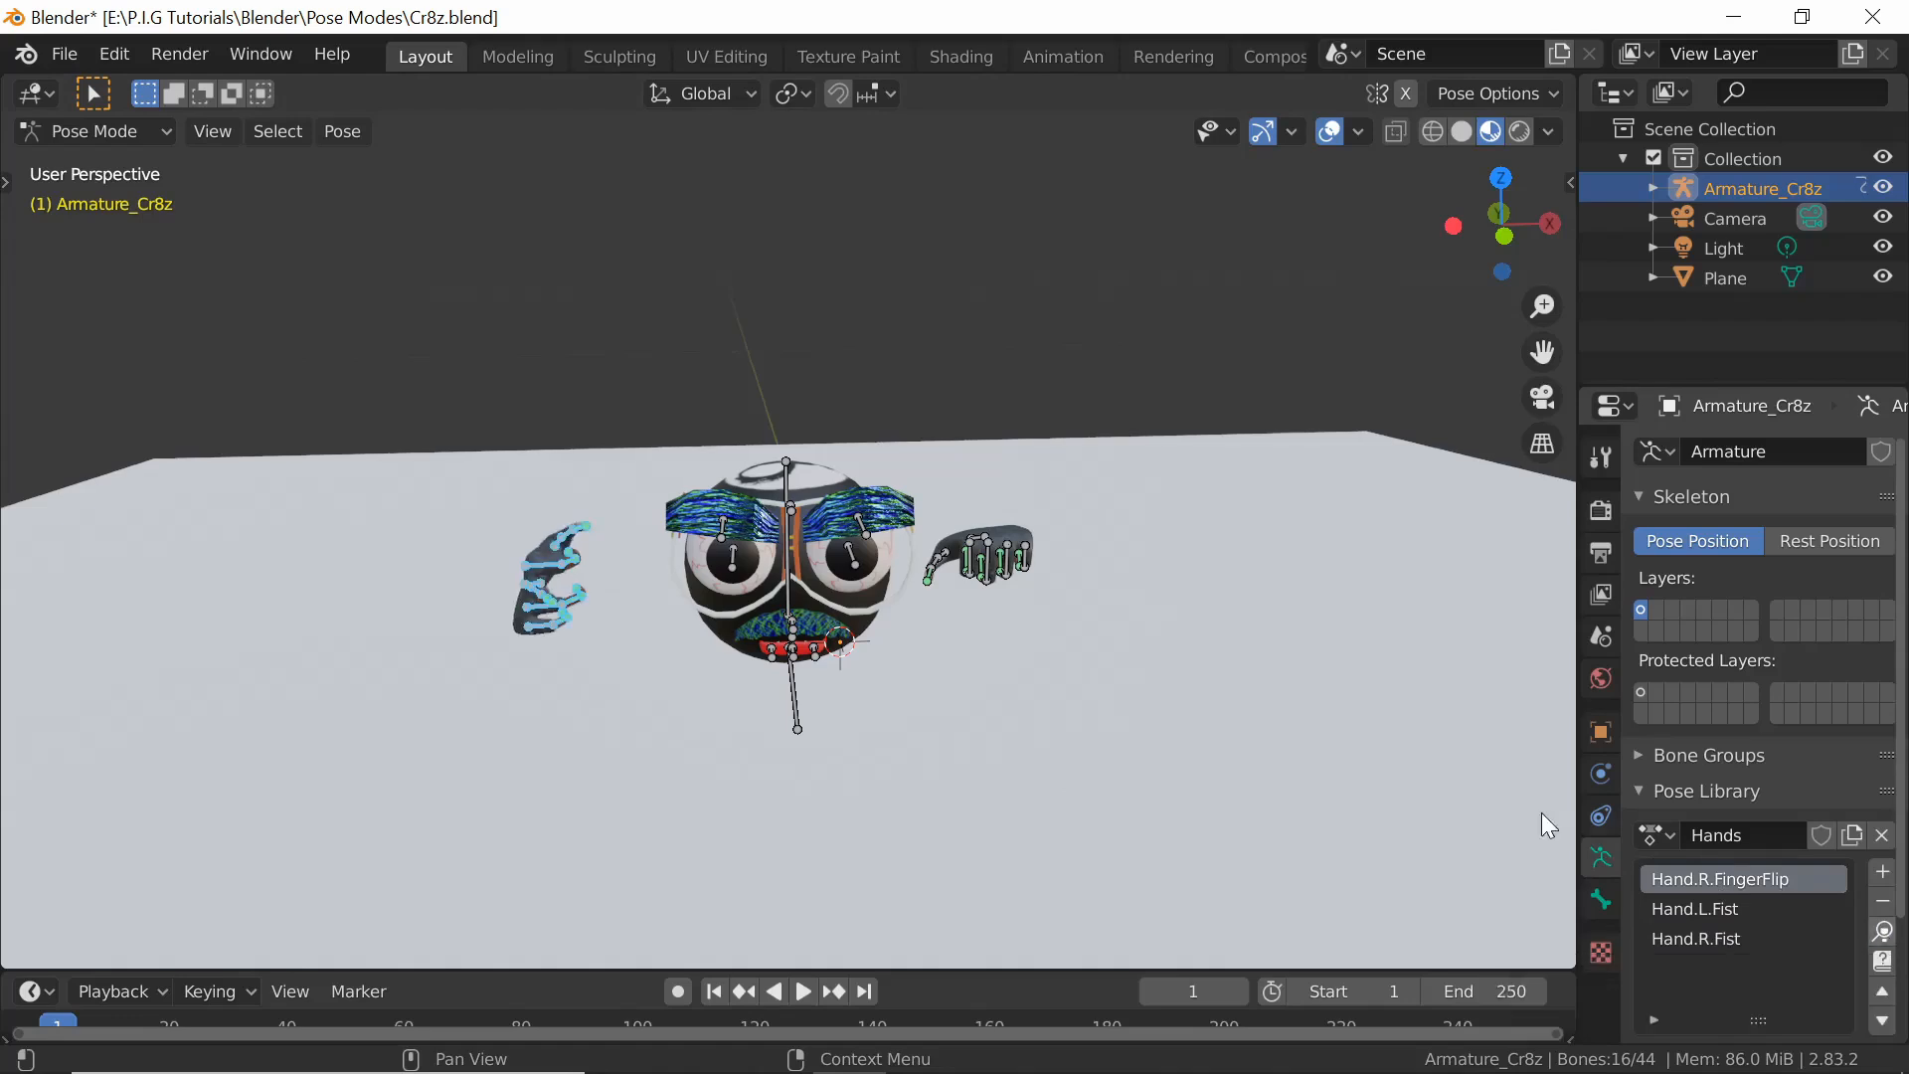
# Copy the right hand's finger-flip pose and paste it mirrored onto the left hand
pyautogui.moveTo(834, 721); pyautogui.dragTo(781, 740, button='middle')
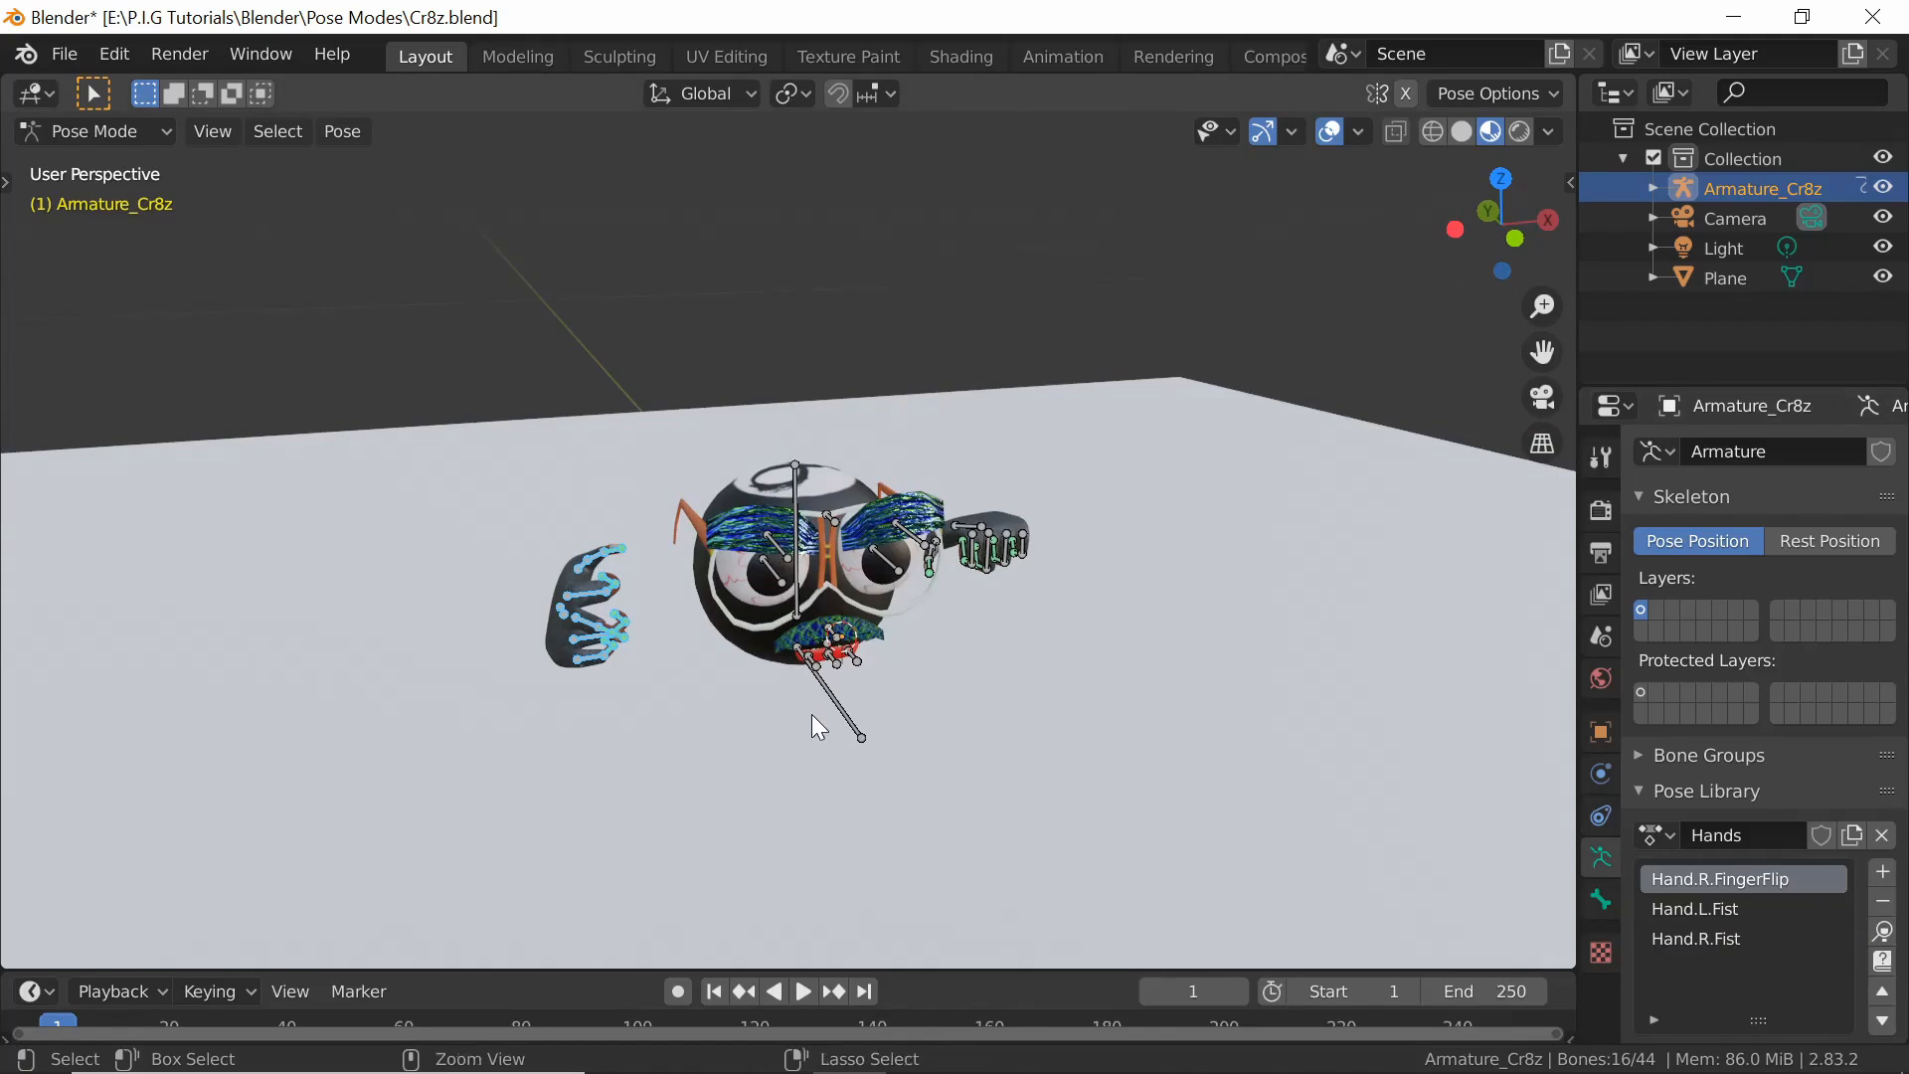
pyautogui.hotkey('ctrl', 'c')
pyautogui.hotkey('ctrl', 'shift', 'v')
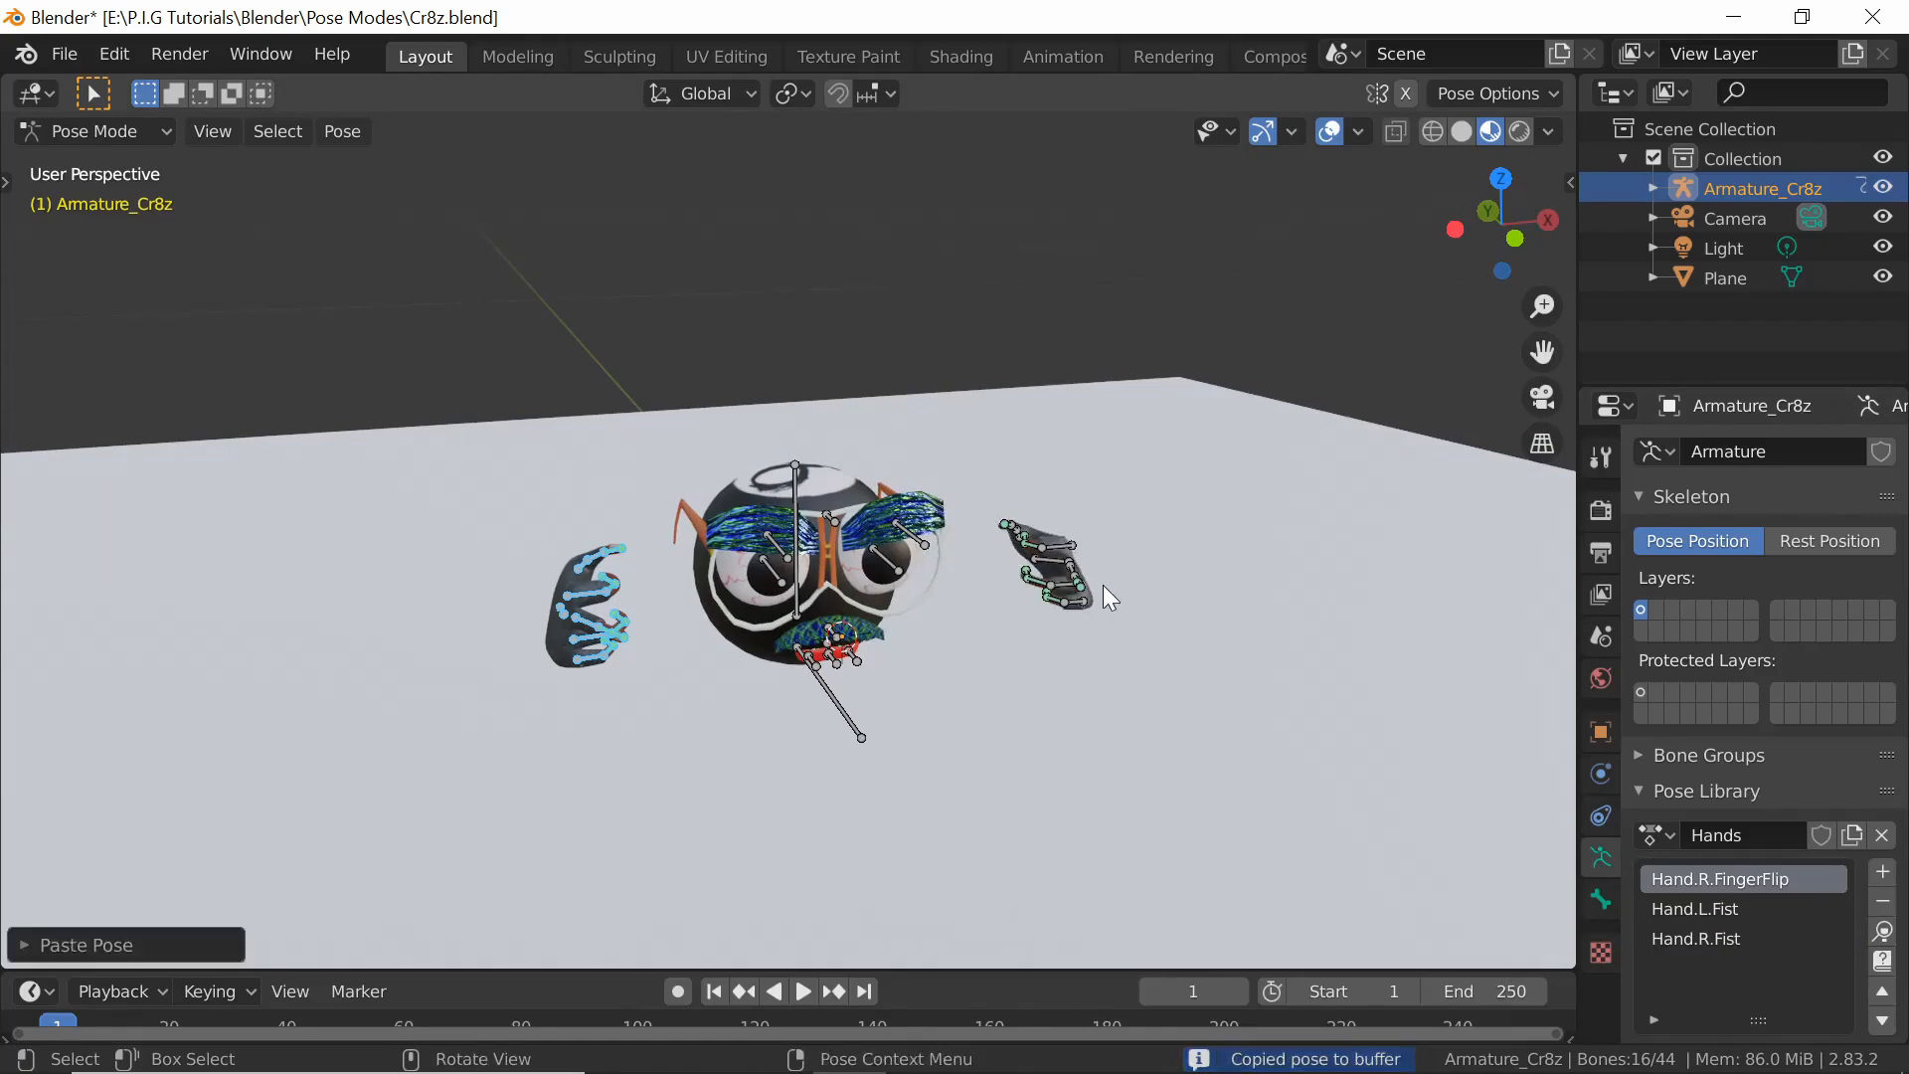
pyautogui.moveTo(1215, 660); pyautogui.dragTo(1157, 636, button='middle')
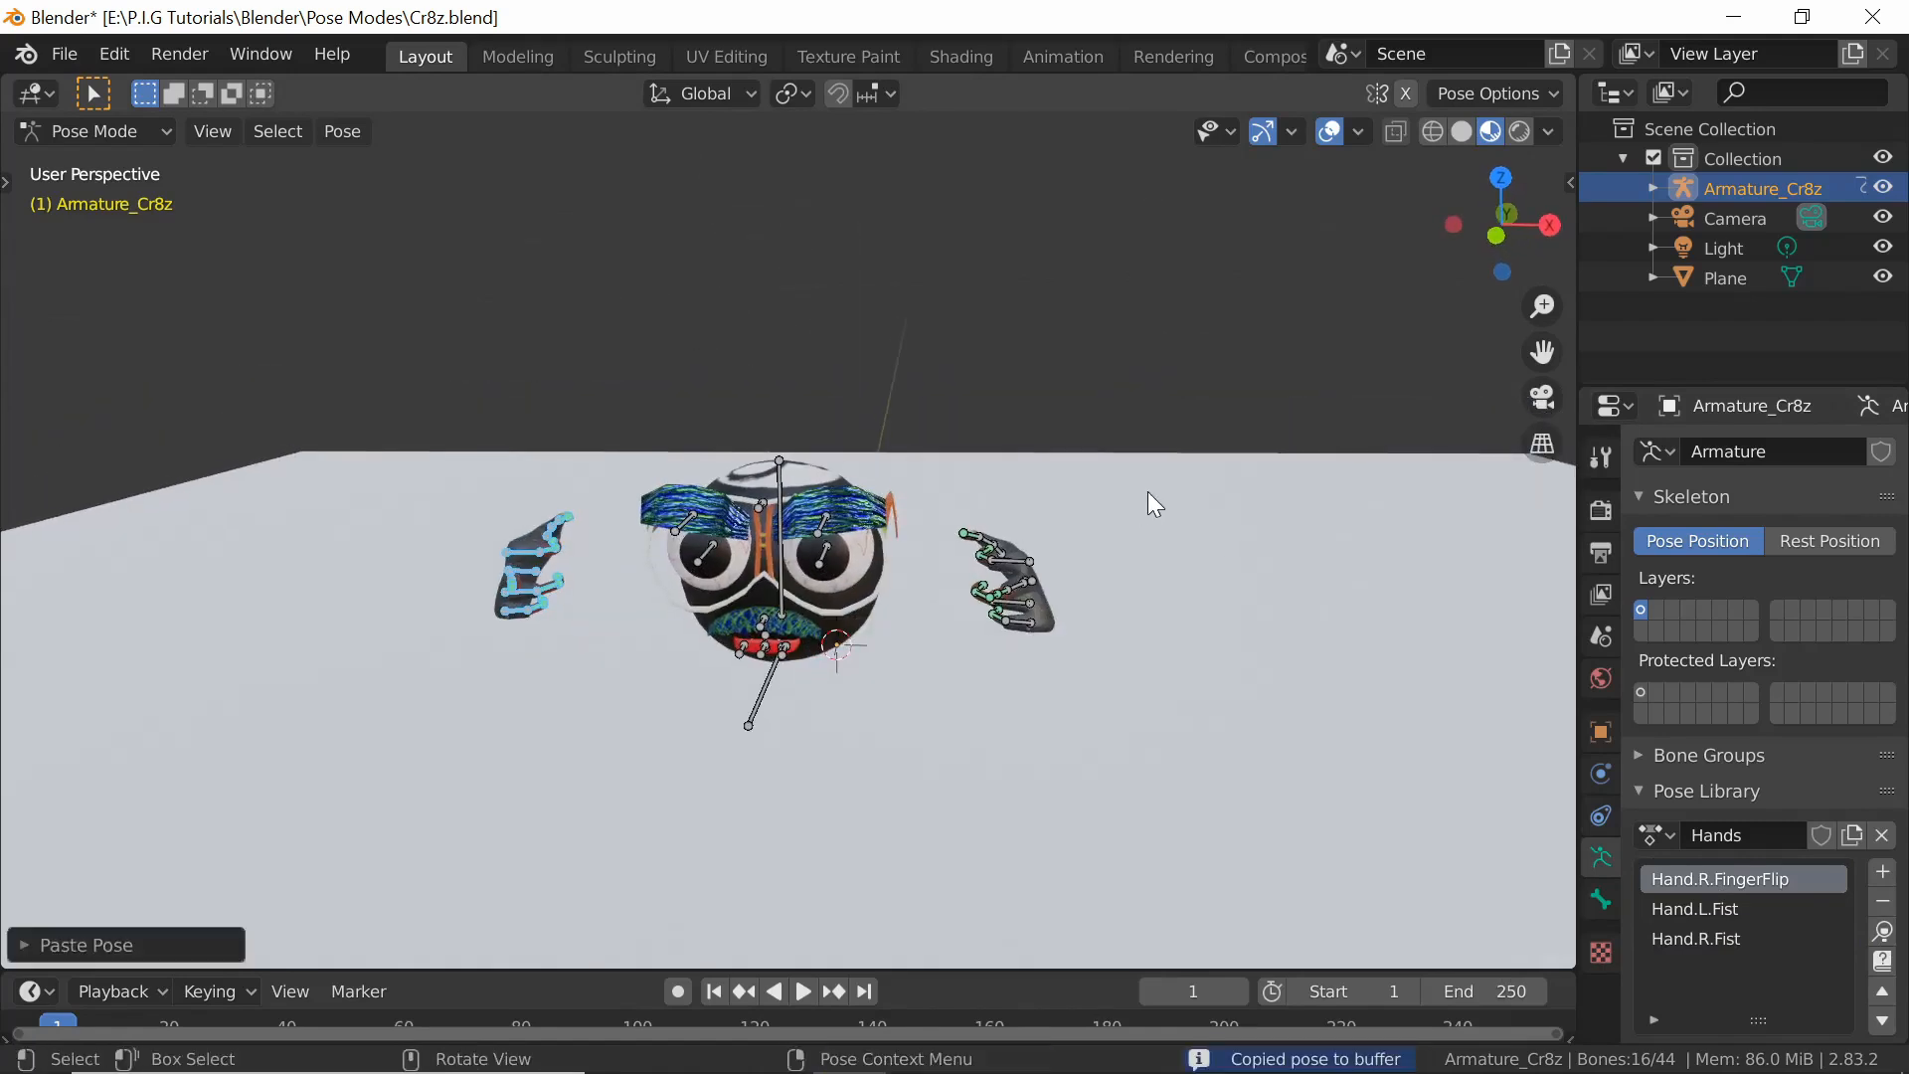
# Select the left hand's bones, add their pose to the library as "Hand.L.FingerFlip", and deselect everything
pyautogui.moveTo(1162, 469); pyautogui.dragTo(946, 716)
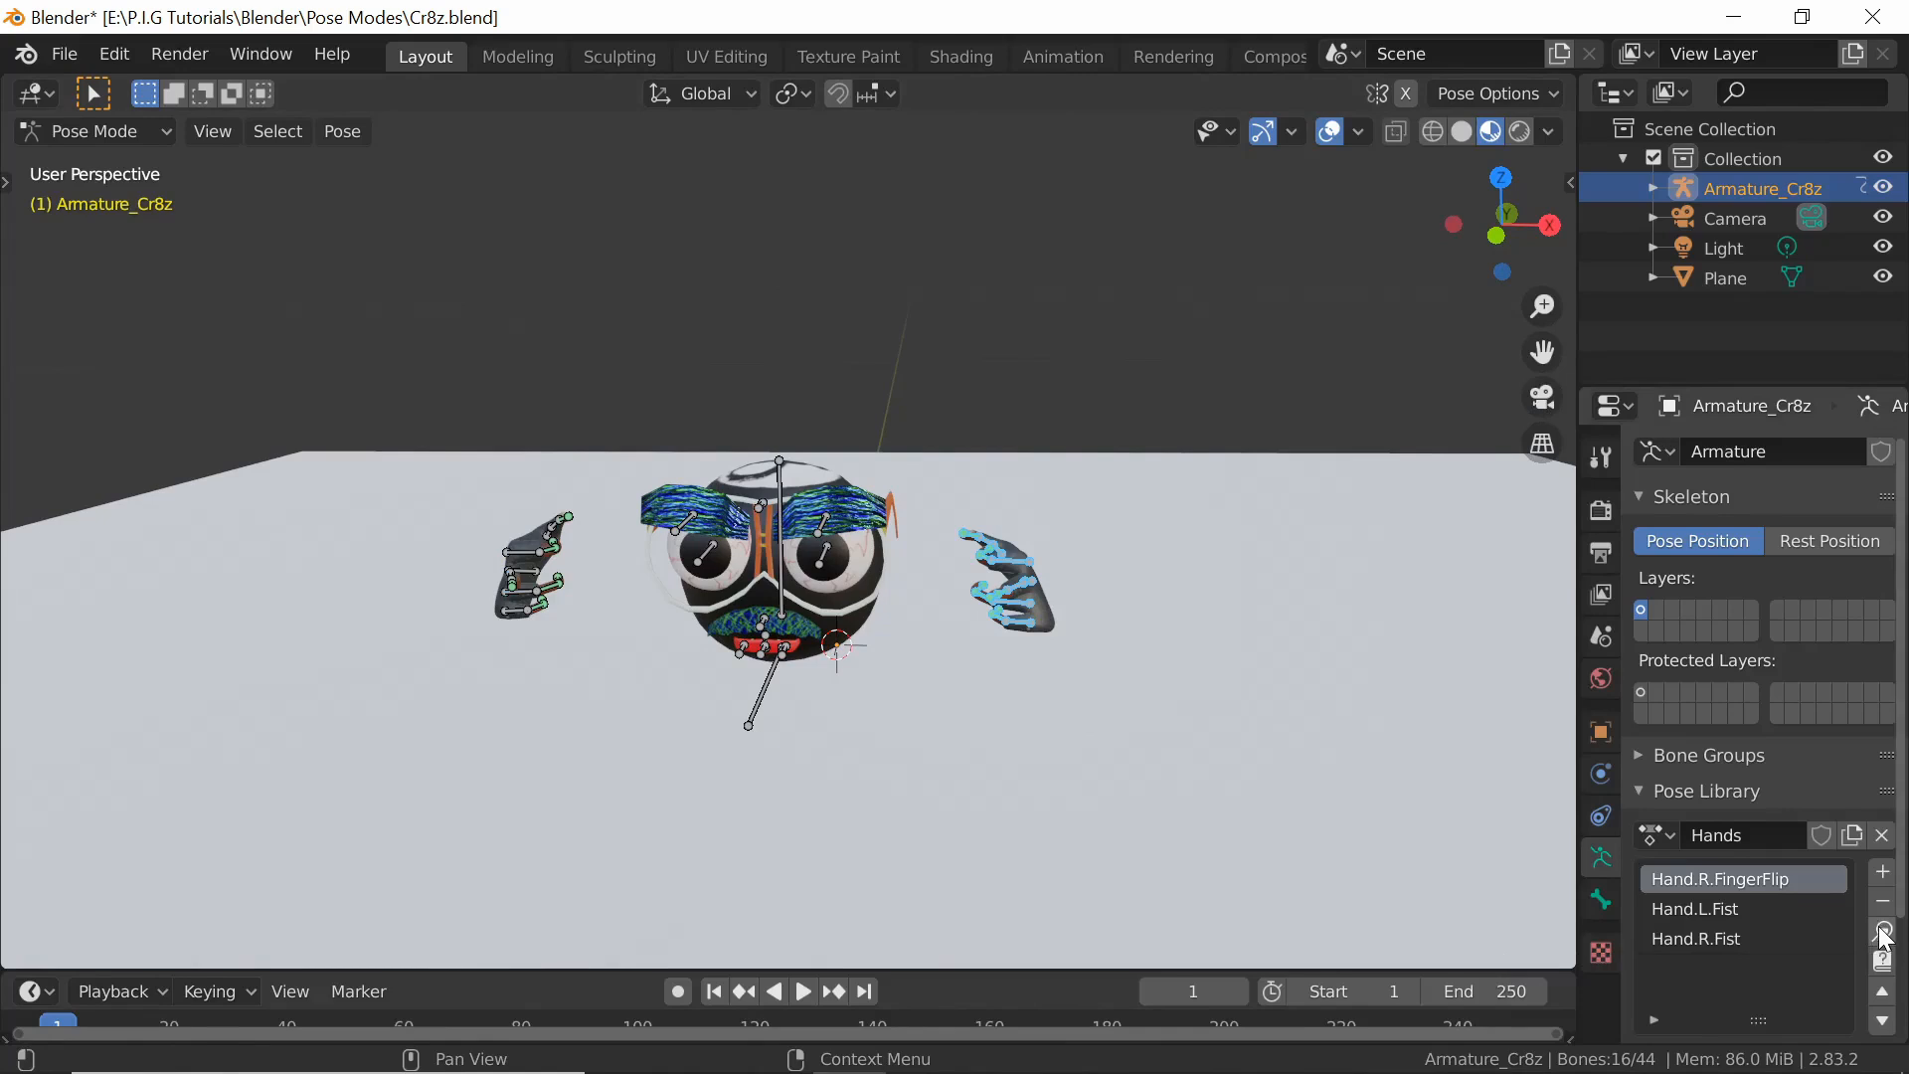
pyautogui.click(1884, 875)
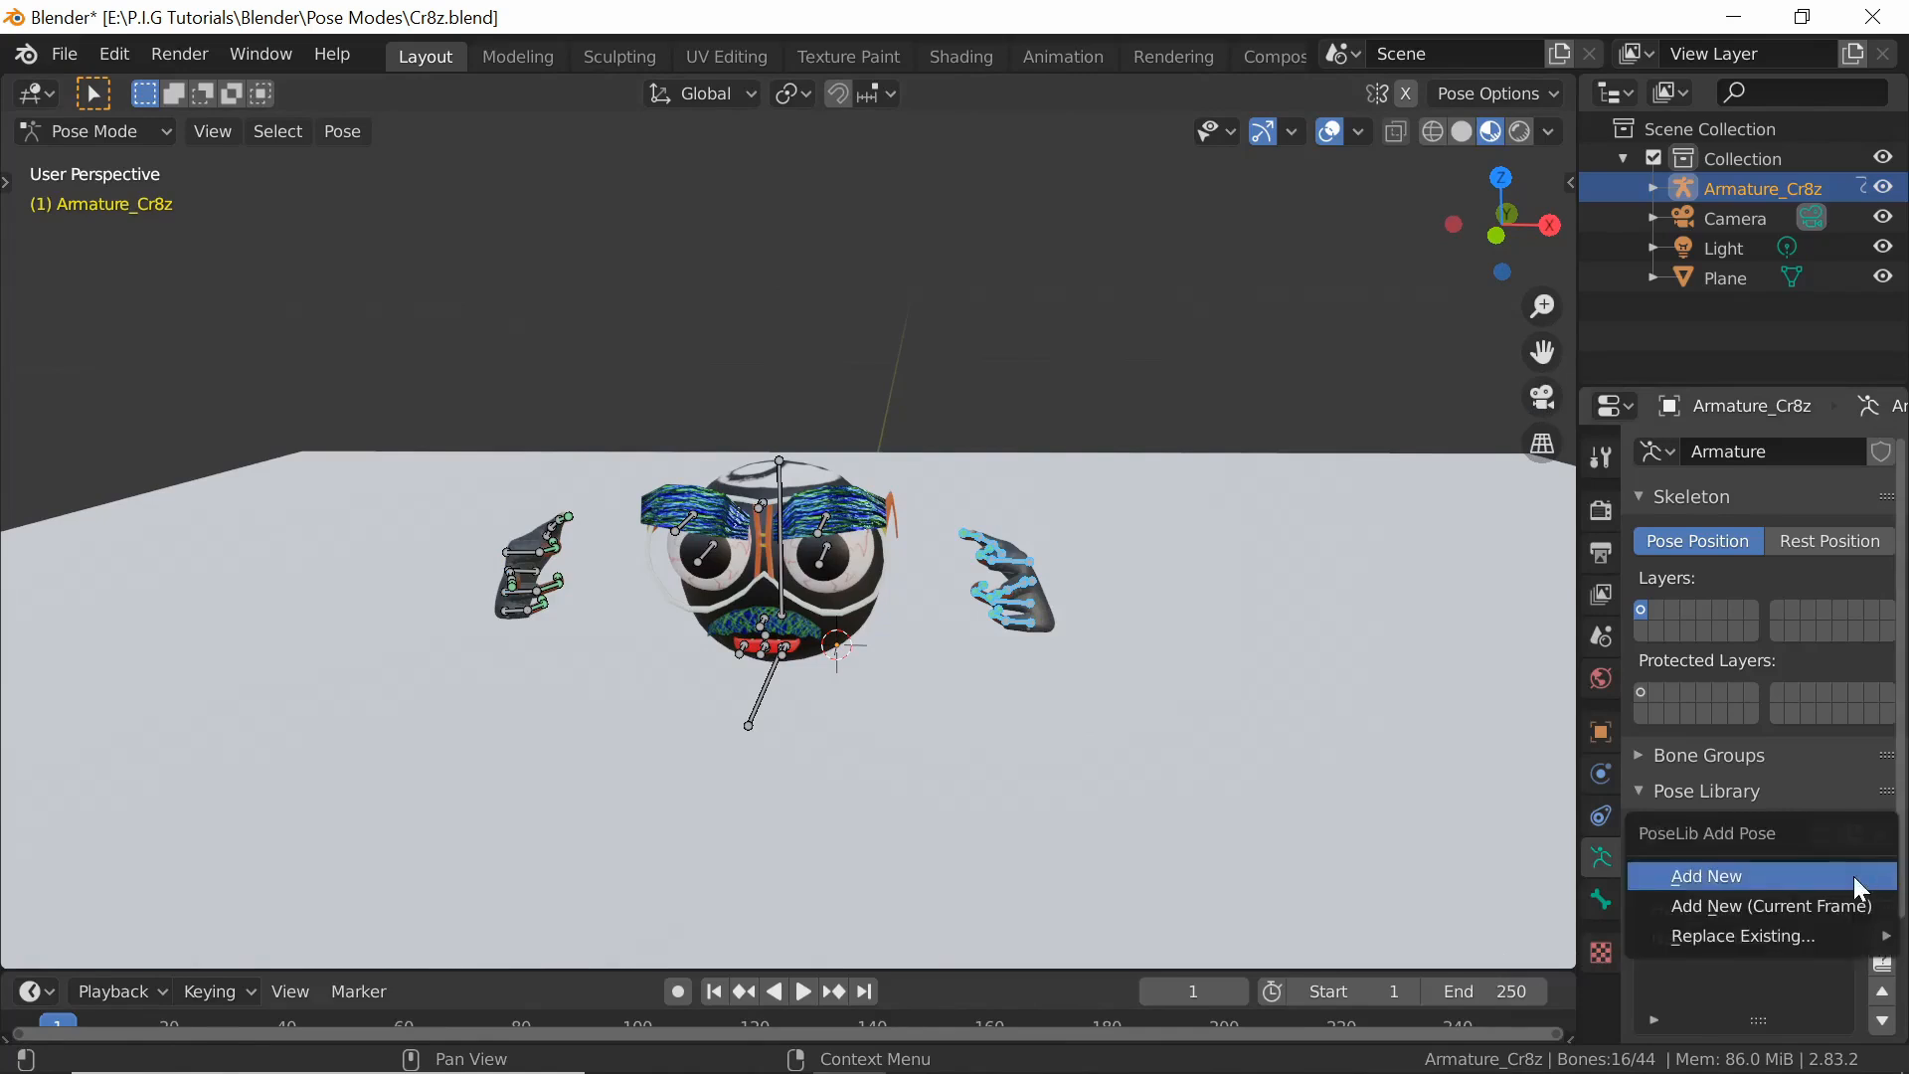
pyautogui.click(1685, 873)
pyautogui.click(1702, 879)
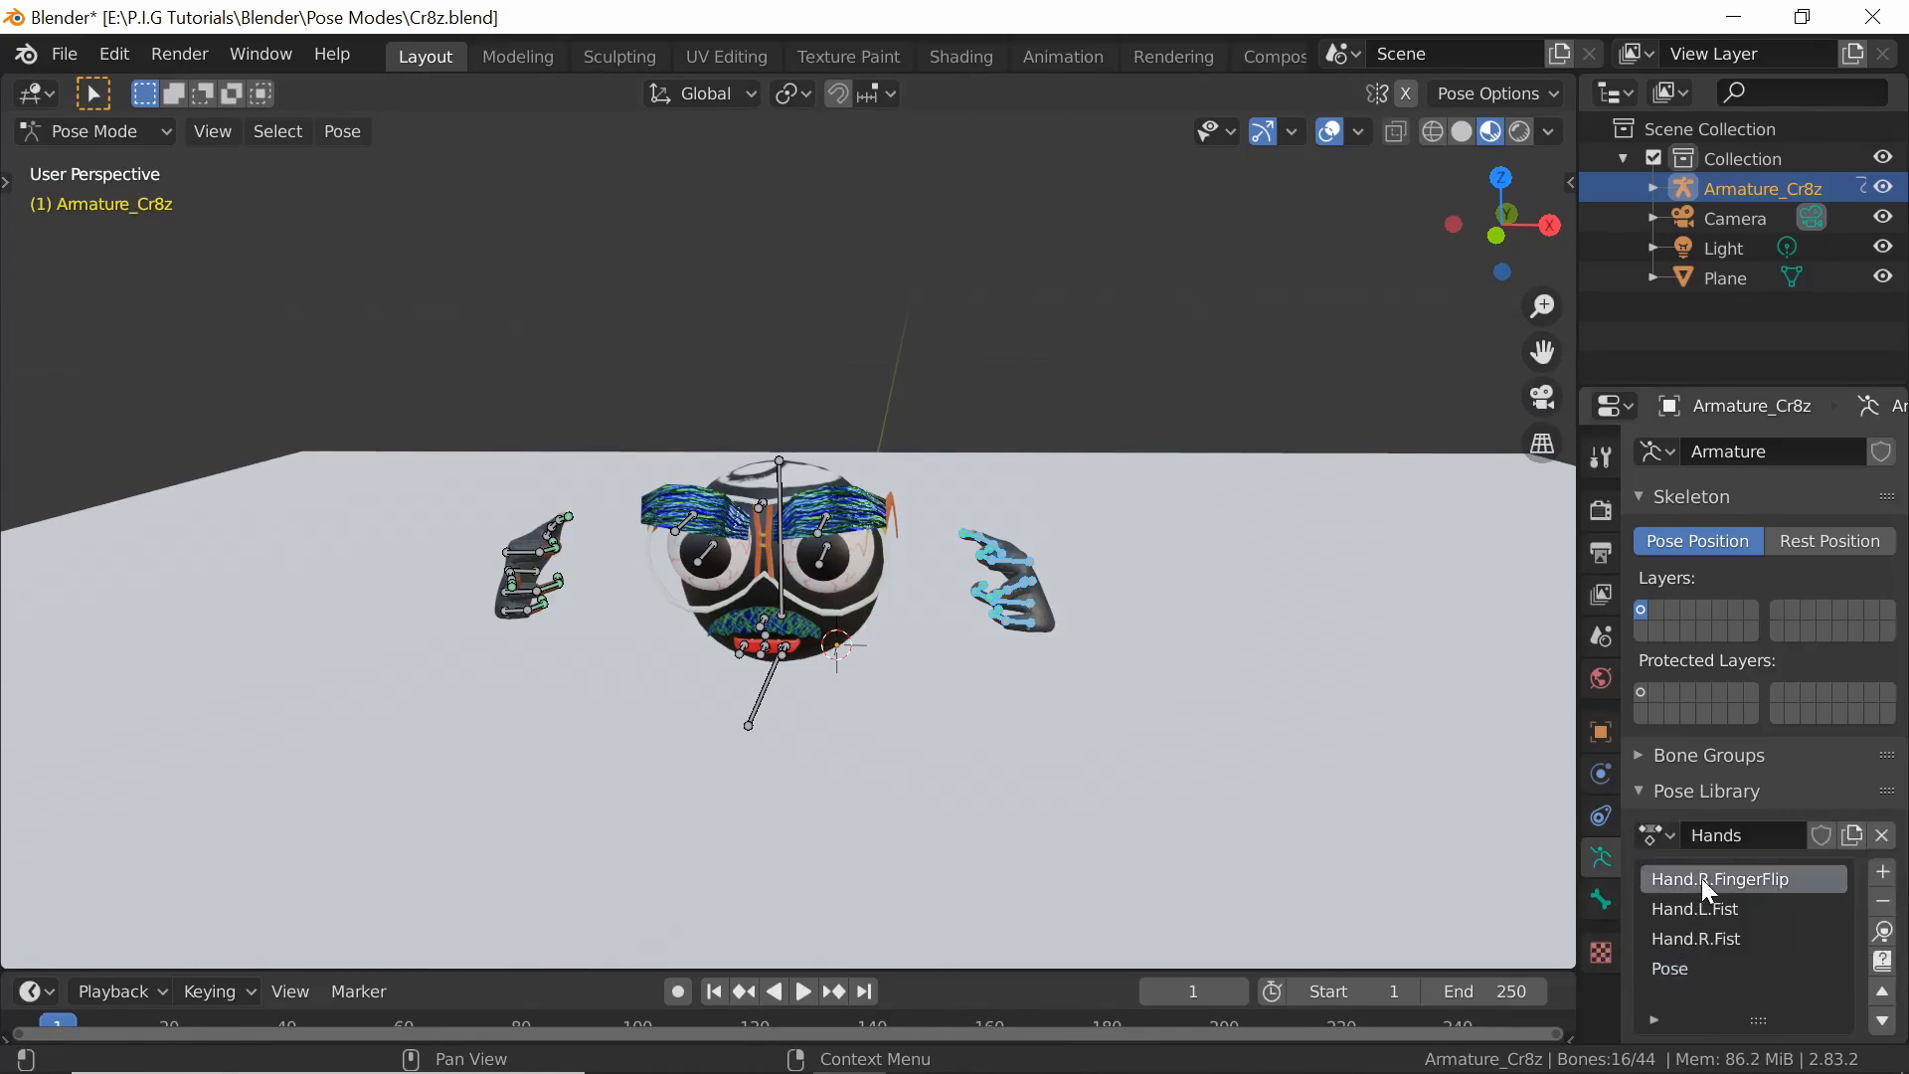
pyautogui.doubleClick(1702, 879)
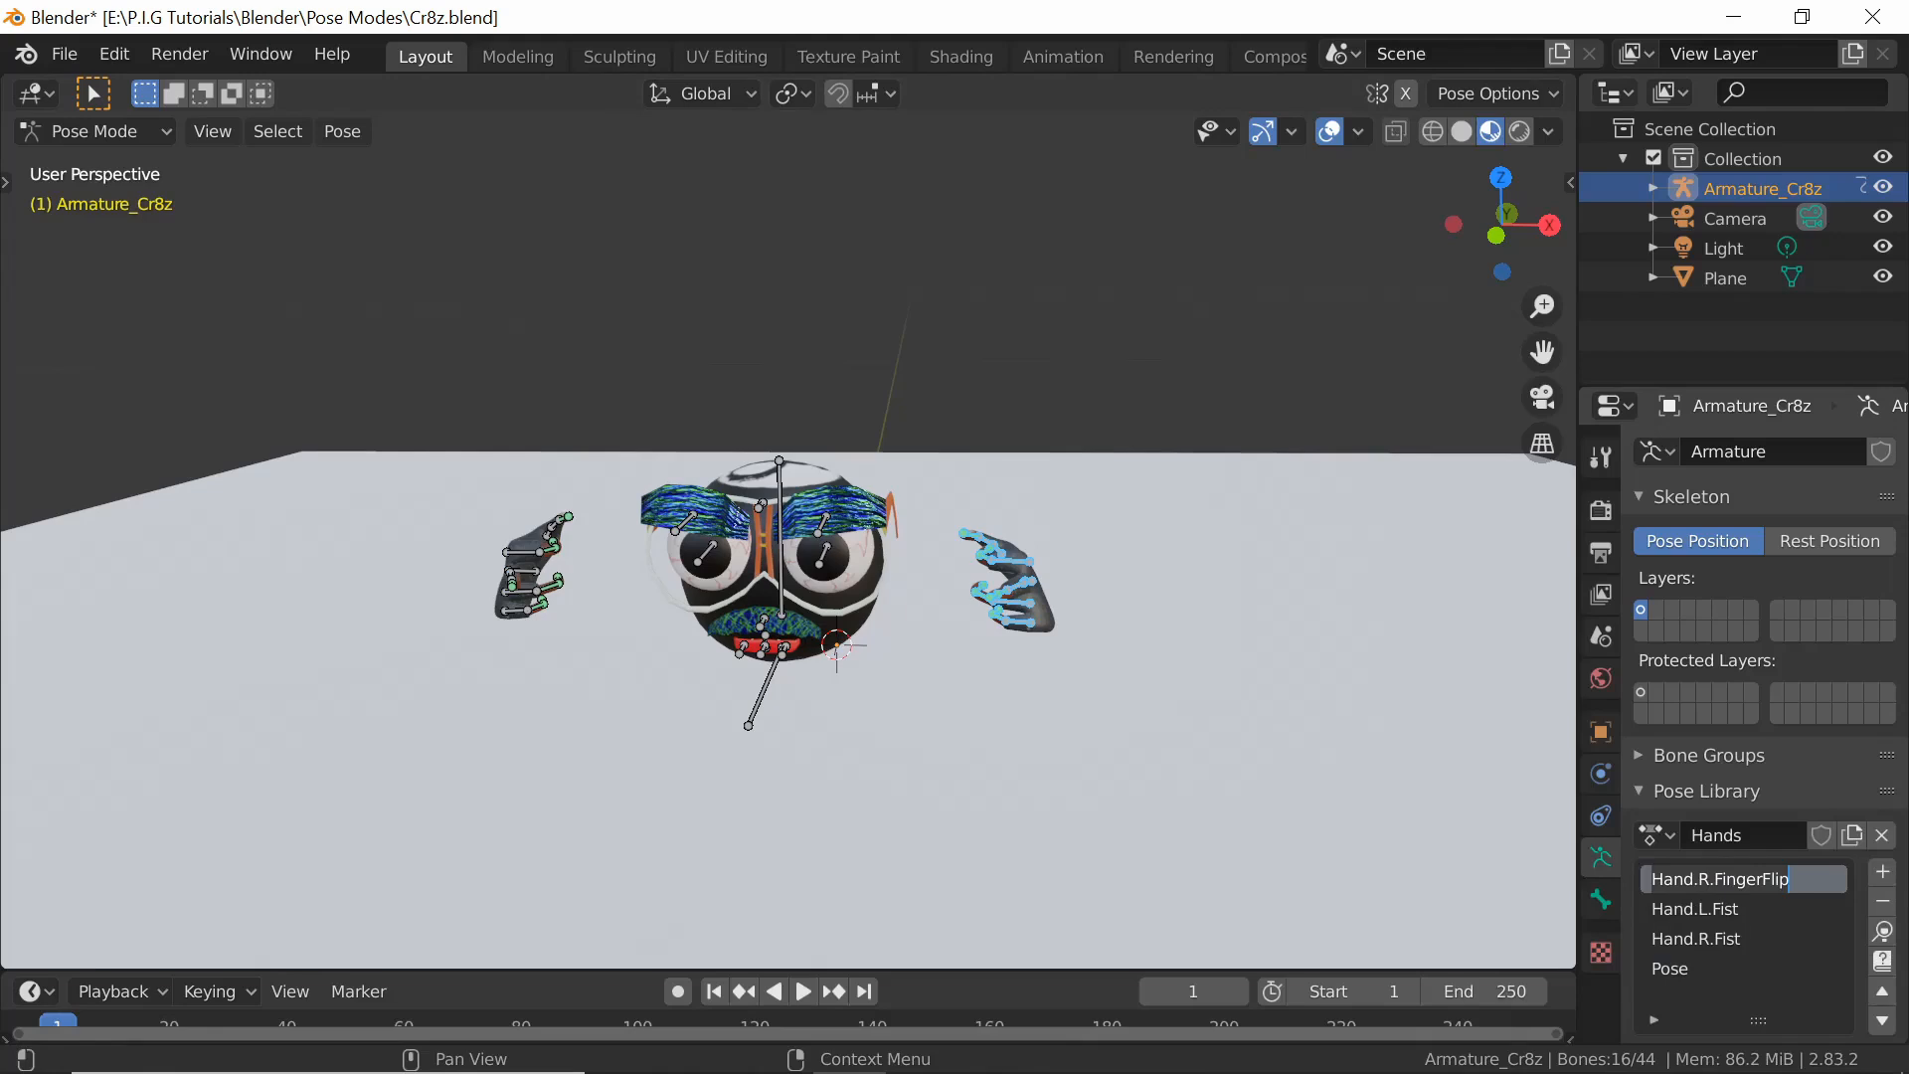
pyautogui.doubleClick(1681, 970)
pyautogui.hotkey('ctrl', 'a')
pyautogui.hotkey('ctrl', 'v')
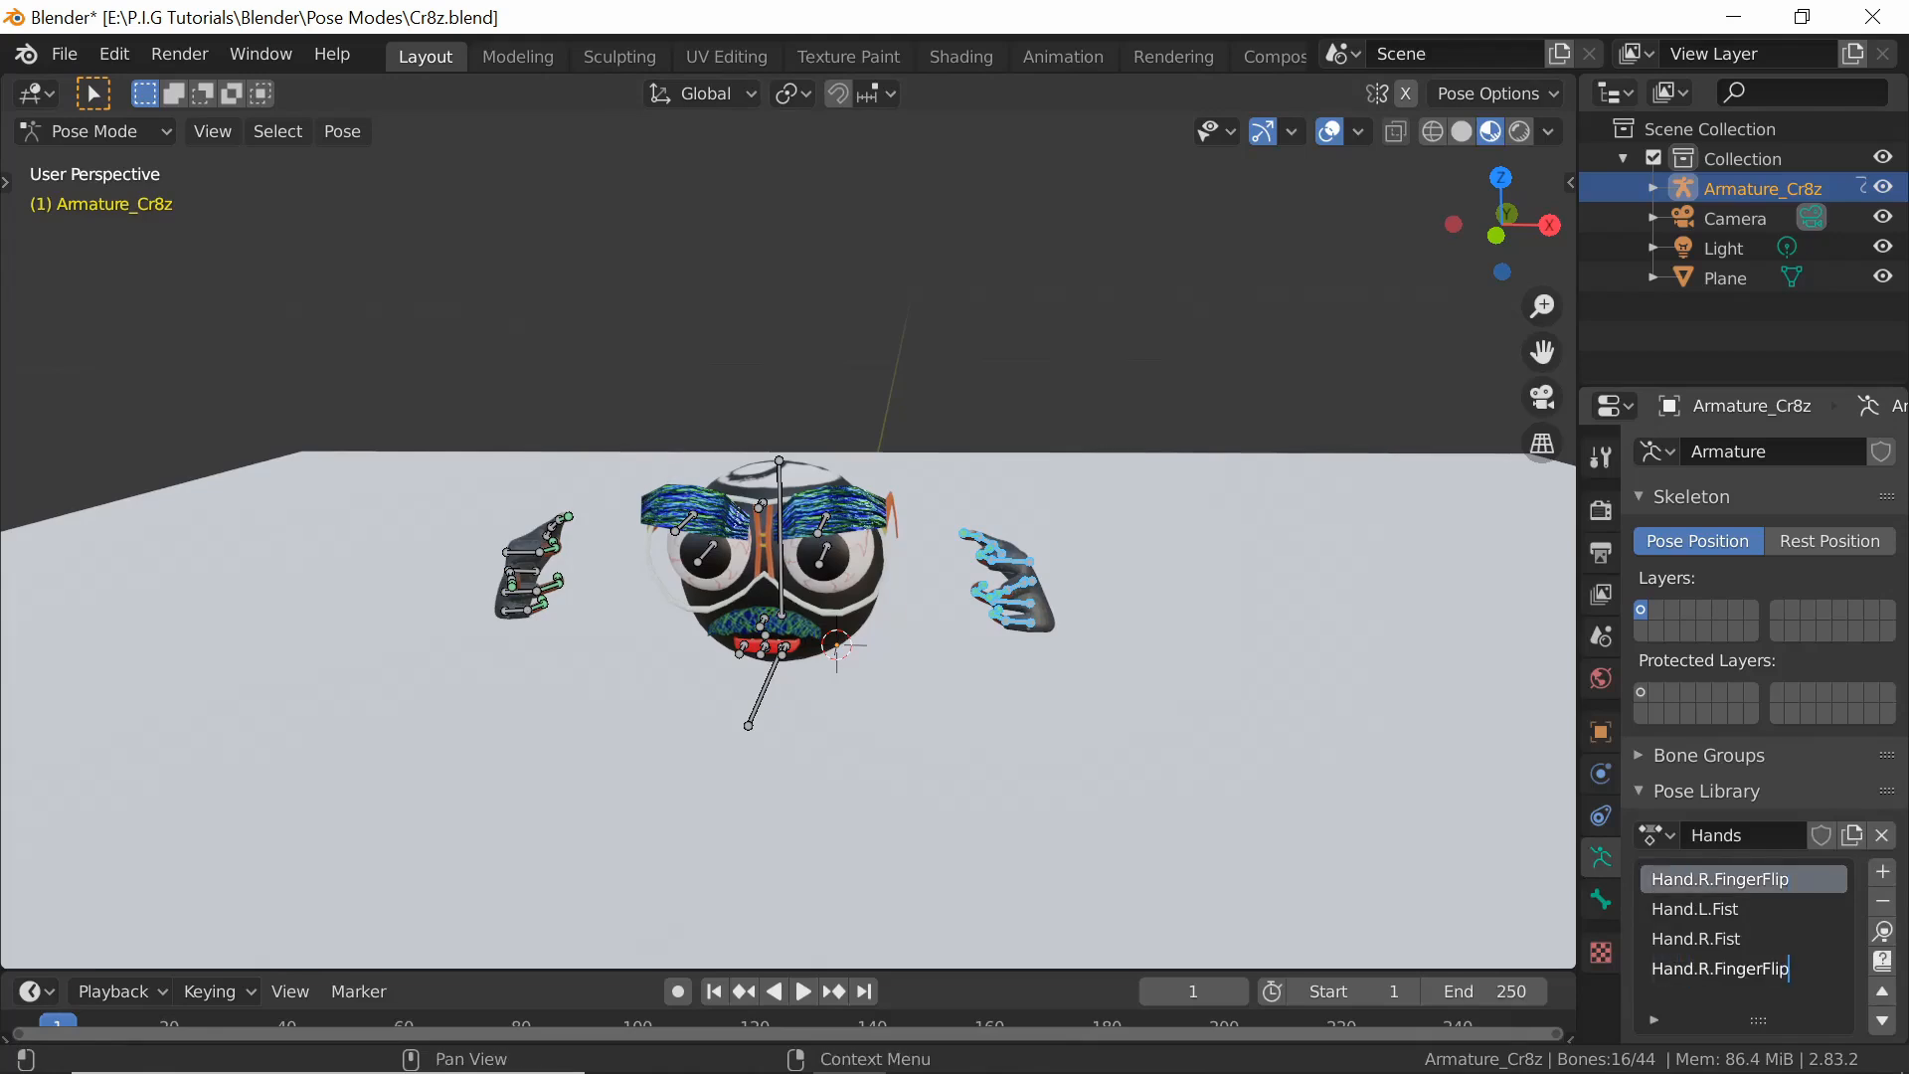
pyautogui.press('BackSpace')
pyautogui.write('L')
pyautogui.press('Return')
pyautogui.click(1026, 696)
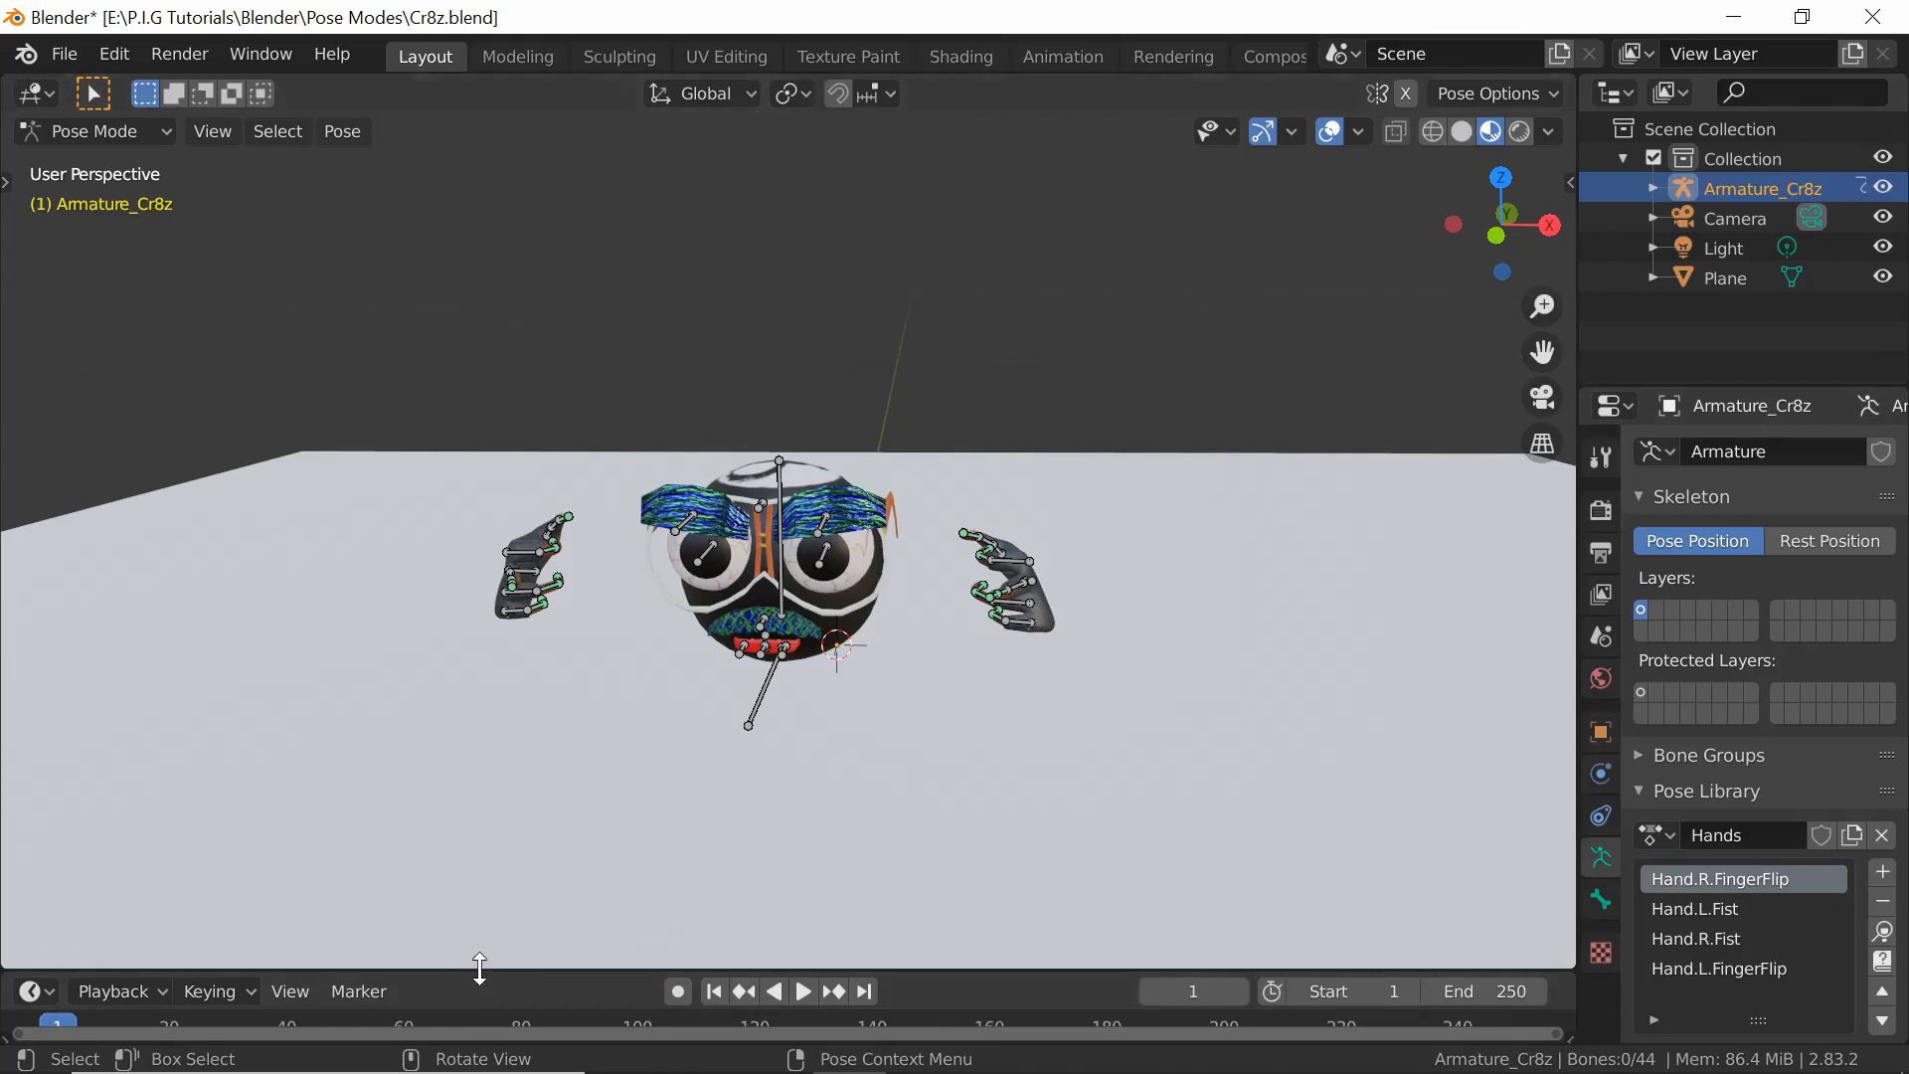
# Enlarge the timeline area below the 3D viewport to make room for keyframes
pyautogui.moveTo(481, 968); pyautogui.dragTo(481, 782)
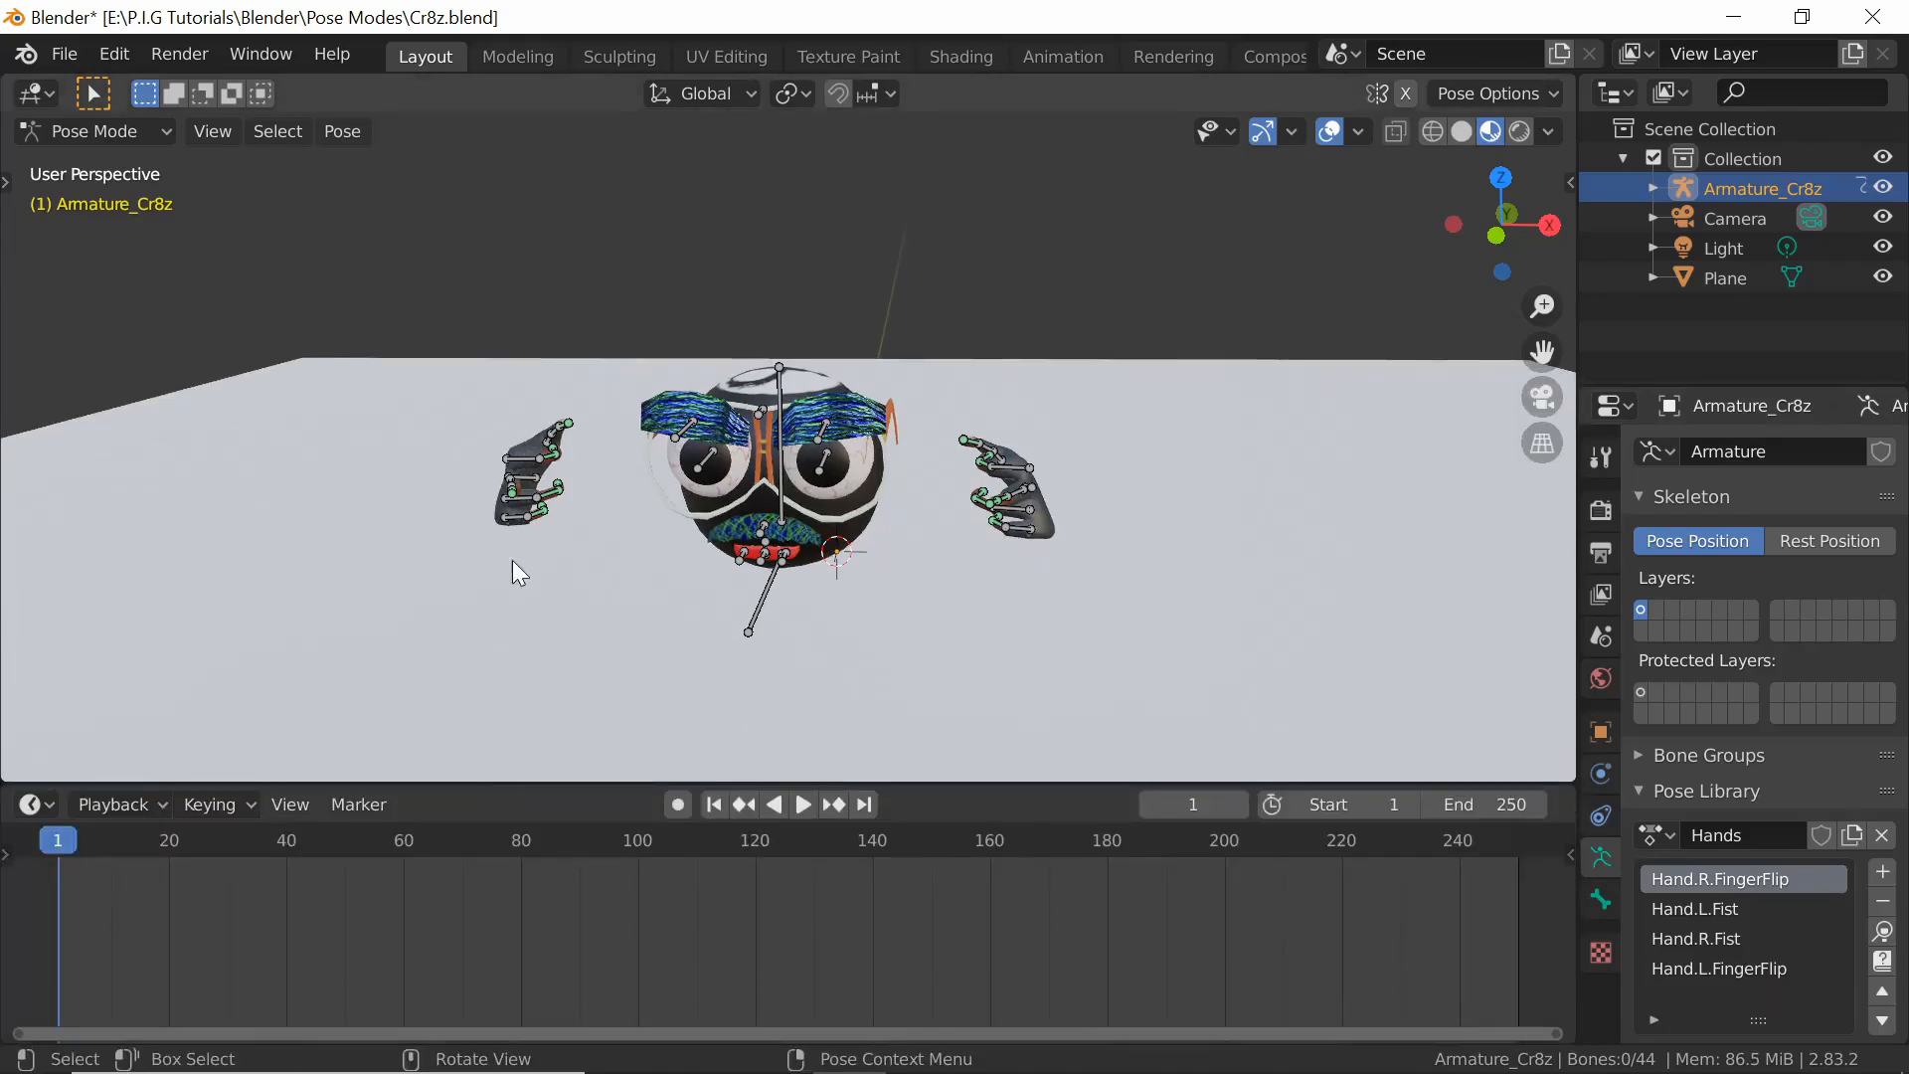
pyautogui.moveTo(511, 619); pyautogui.dragTo(557, 626, button='middle')
pyautogui.moveTo(969, 634); pyautogui.dragTo(932, 635, button='middle')
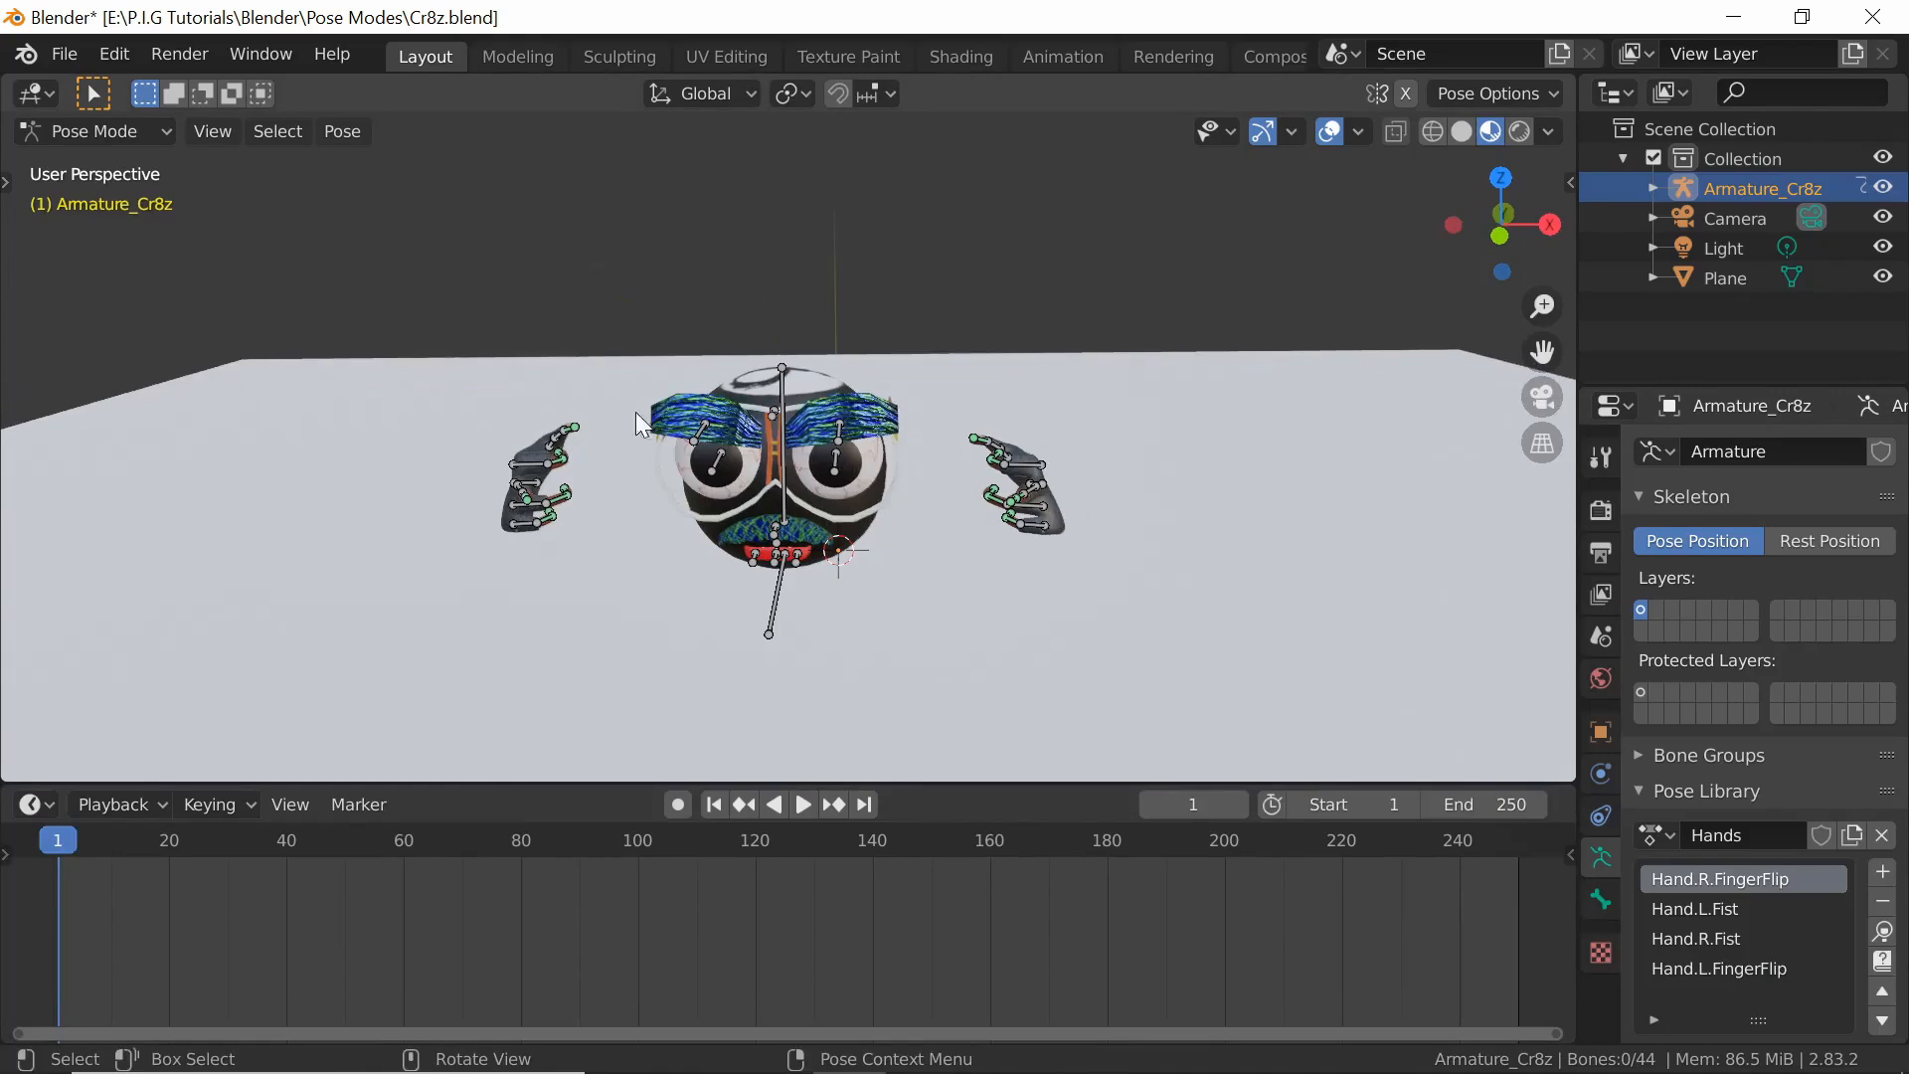
# Select all the right hand's bones and insert a LocRotScale keyframe for them at frame 1
pyautogui.press('b')
pyautogui.moveTo(623, 598)
pyautogui.mouseDown()
pyautogui.moveTo(1083, 635)
pyautogui.moveTo(608, 603)
pyautogui.mouseUp()
pyautogui.moveTo(545, 646); pyautogui.dragTo(603, 639, button='middle')
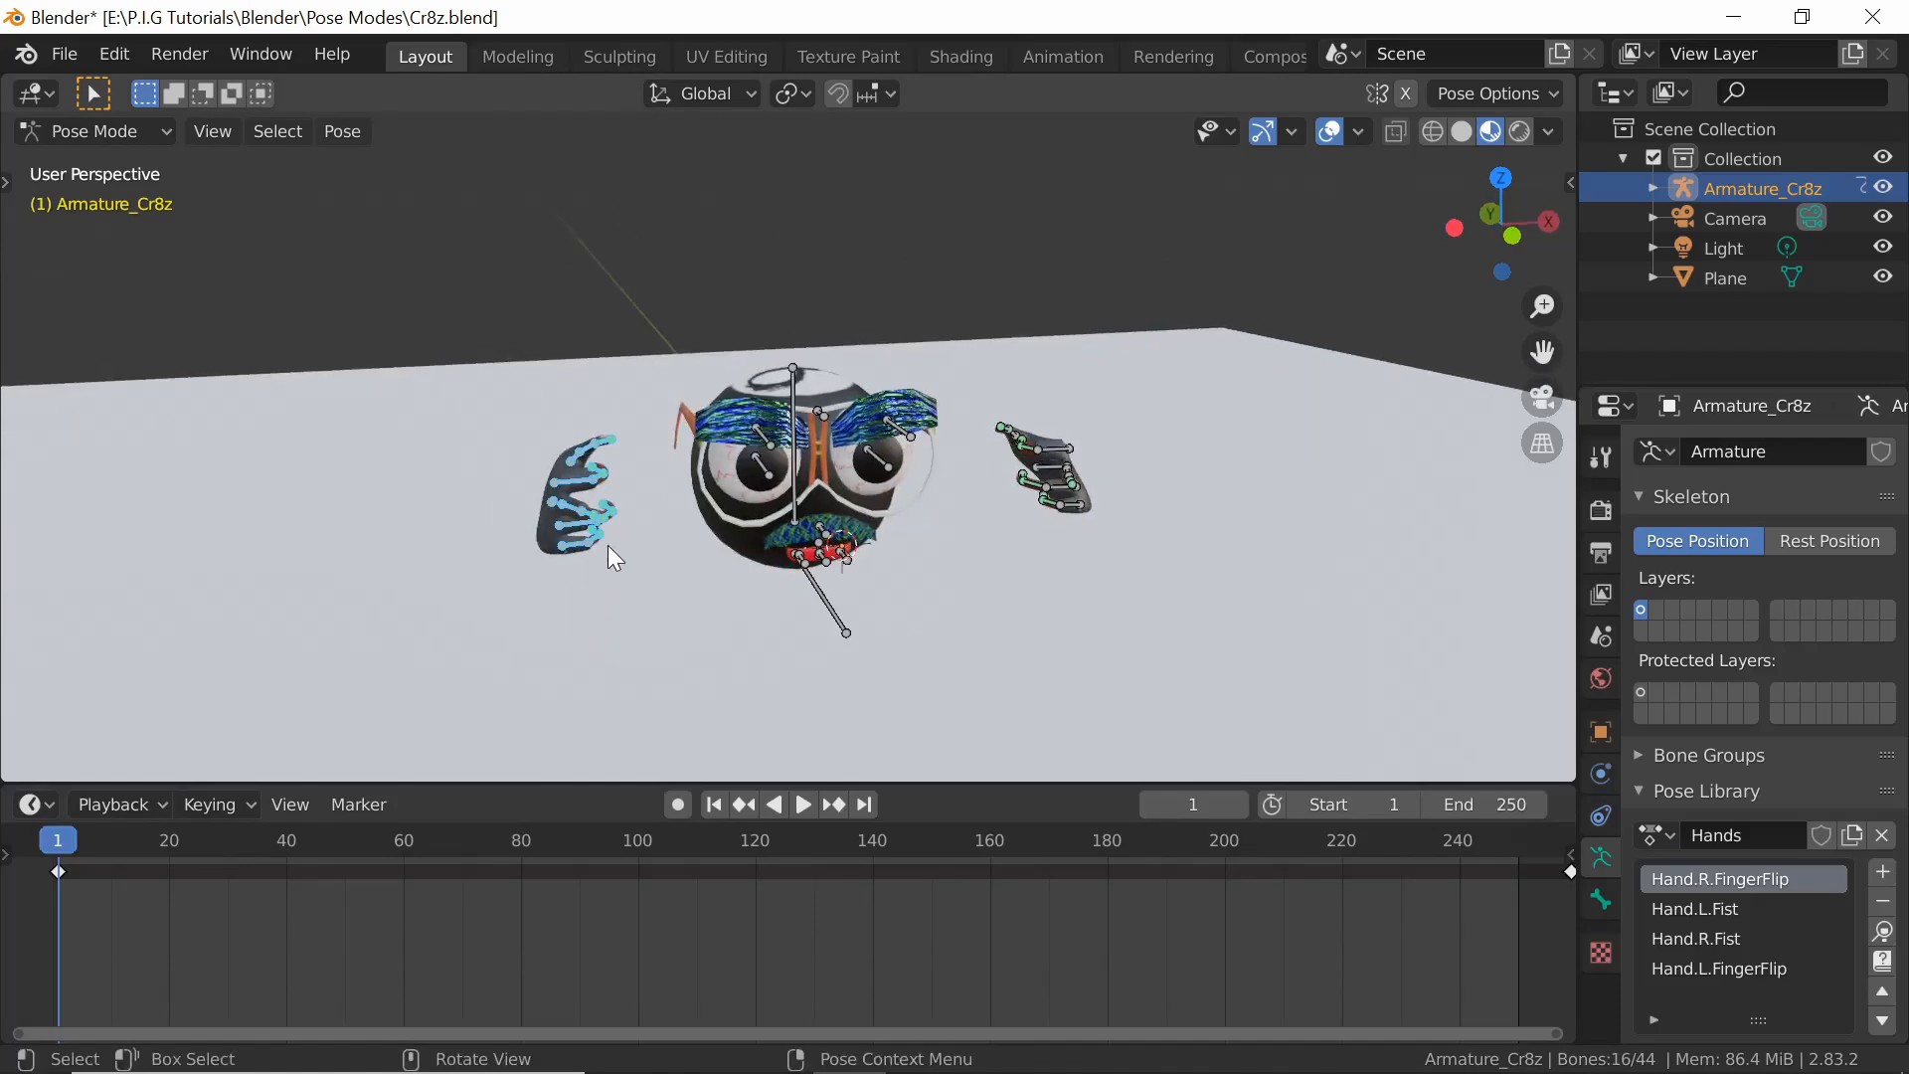
pyautogui.press('i')
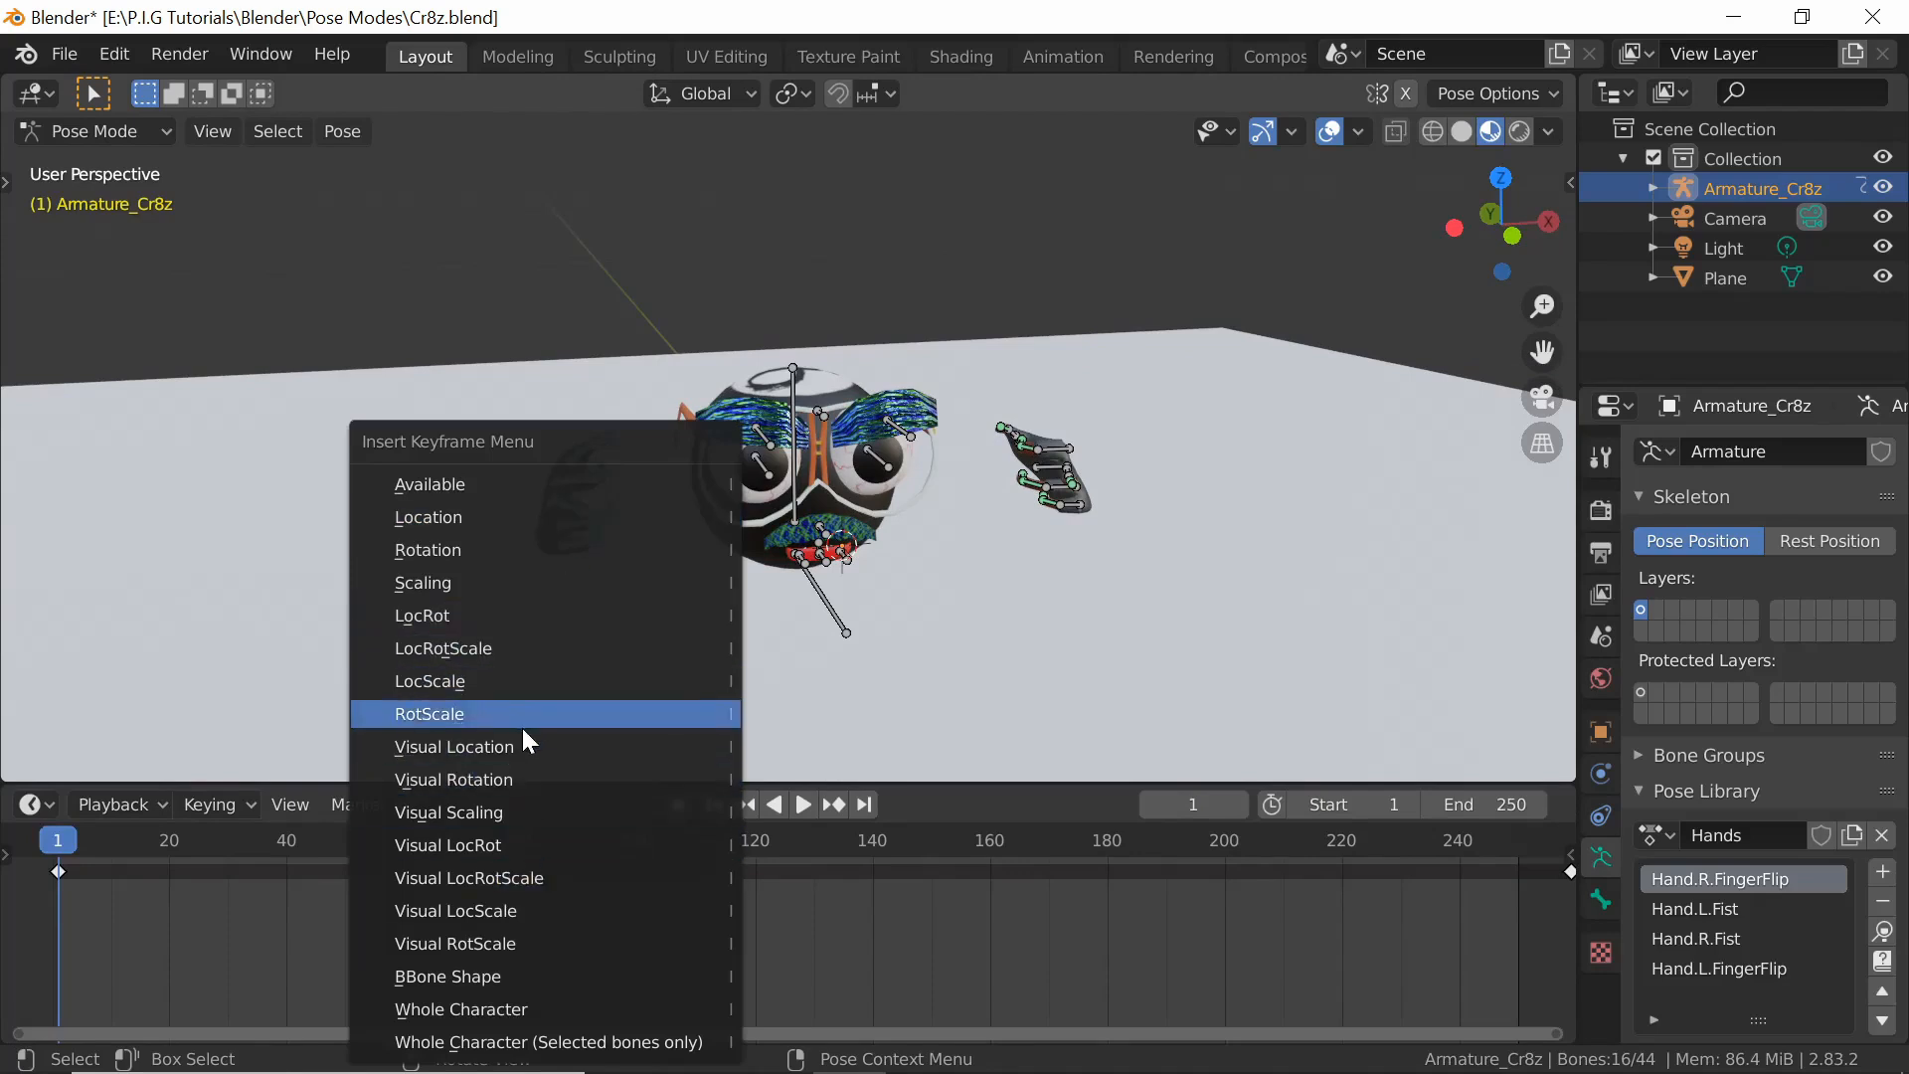
pyautogui.click(523, 651)
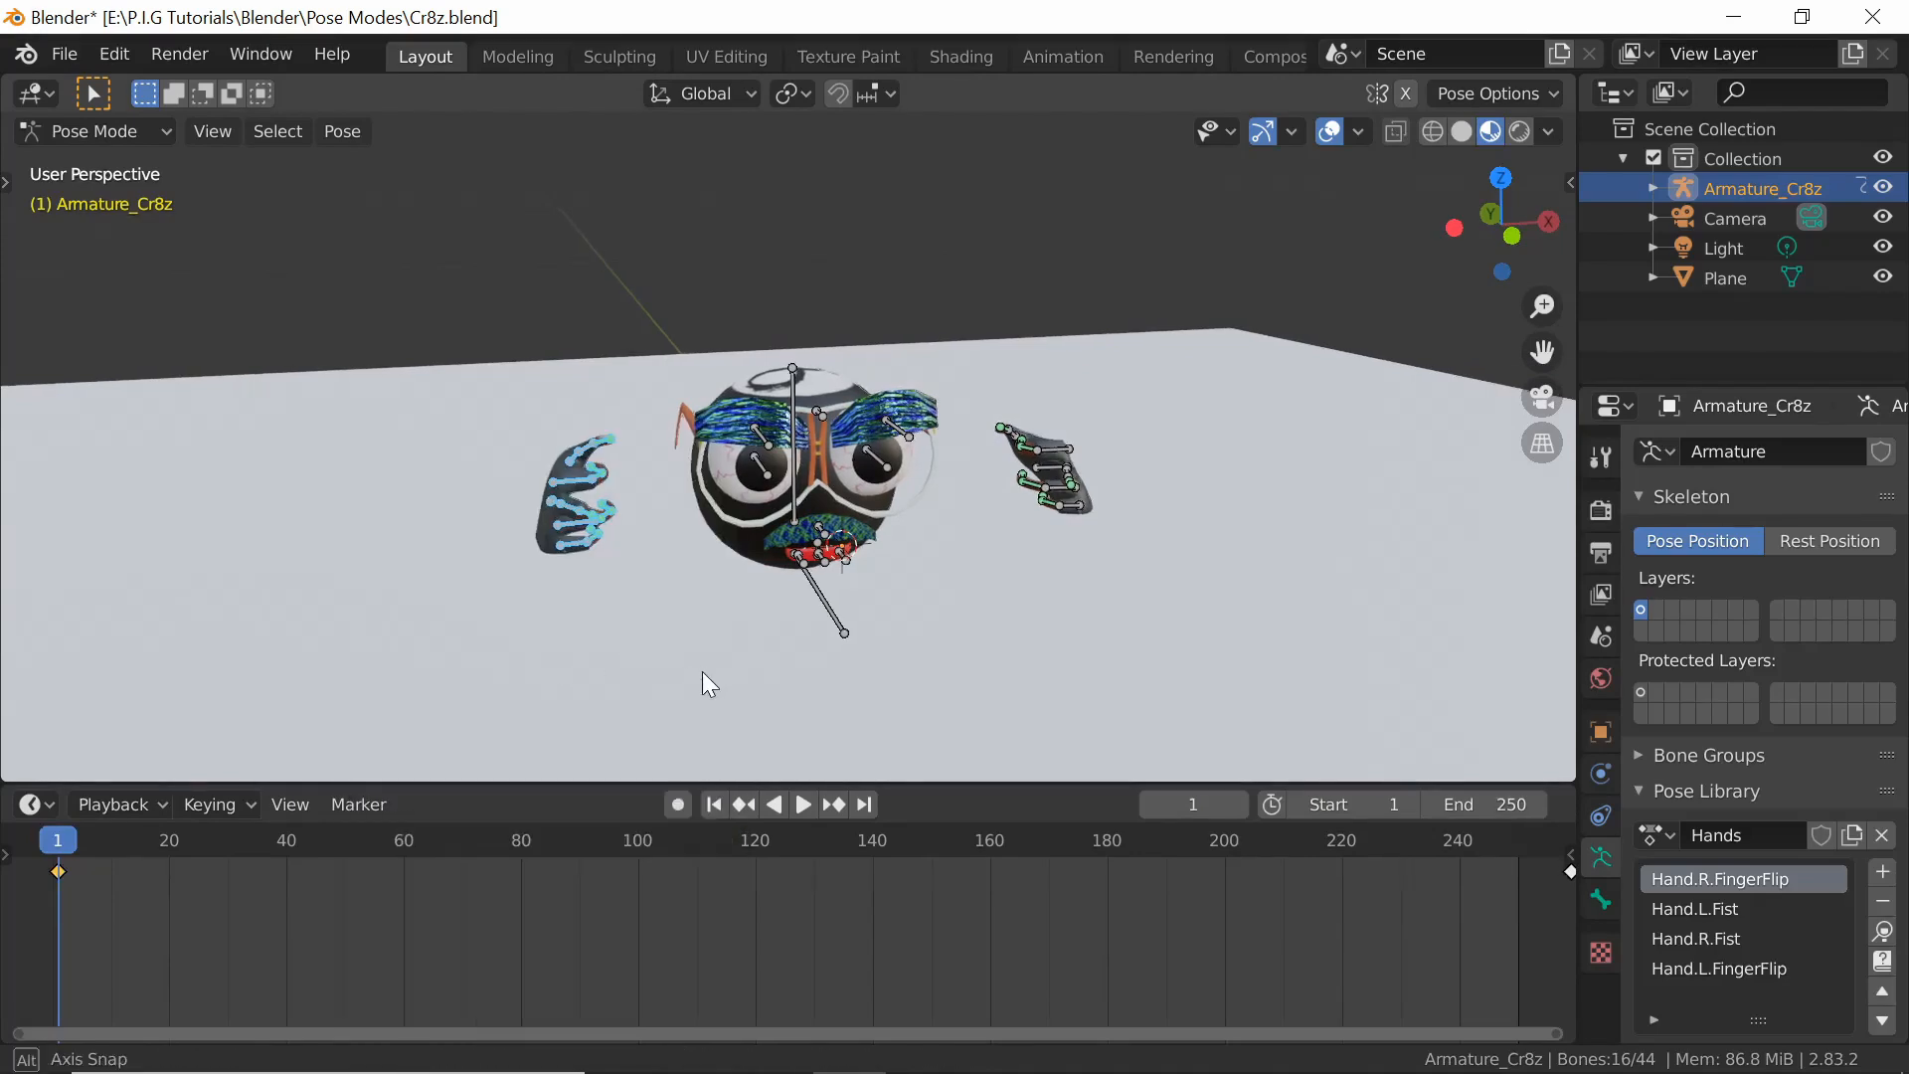
# At frame 50, move the right hand forward along global Y and about 0.035 m along global X, in front of the face
pyautogui.moveTo(703, 672); pyautogui.dragTo(676, 682, button='middle')
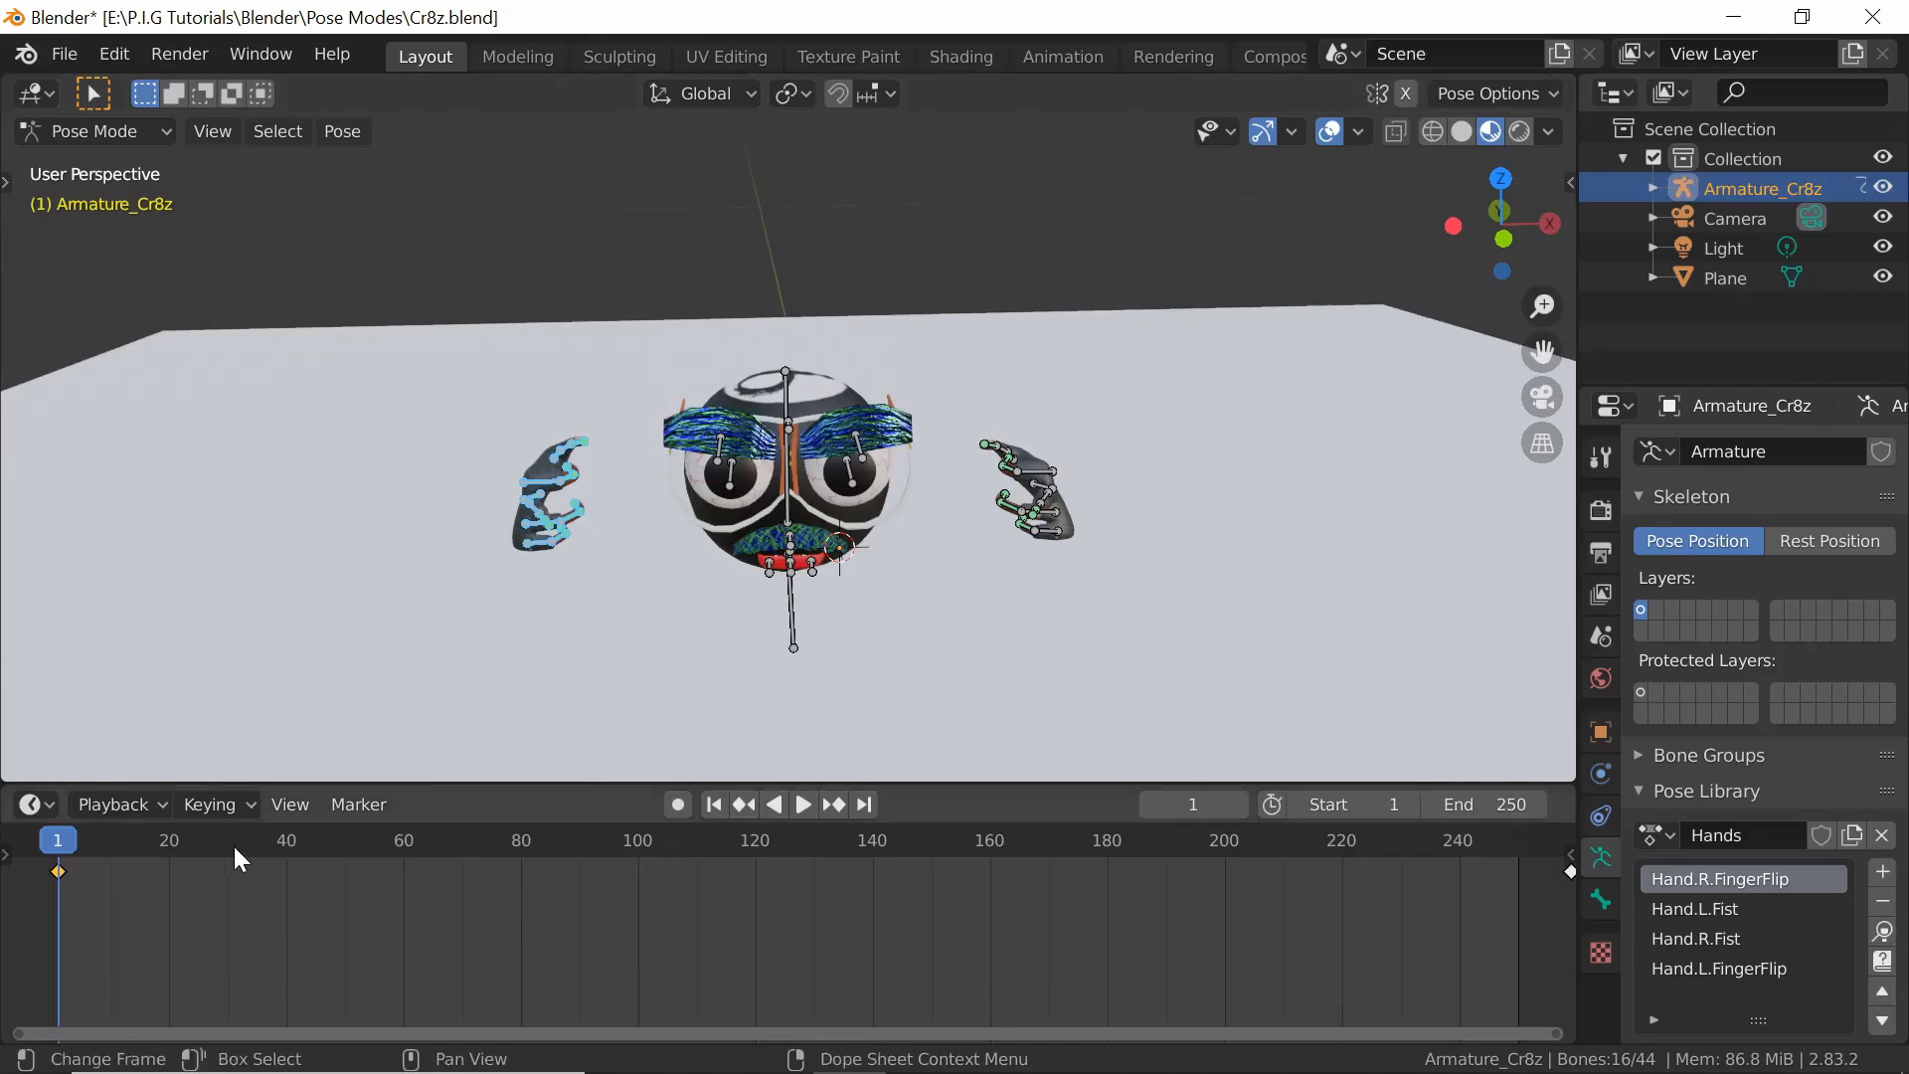
pyautogui.moveTo(308, 838); pyautogui.dragTo(346, 838)
pyautogui.press('g')
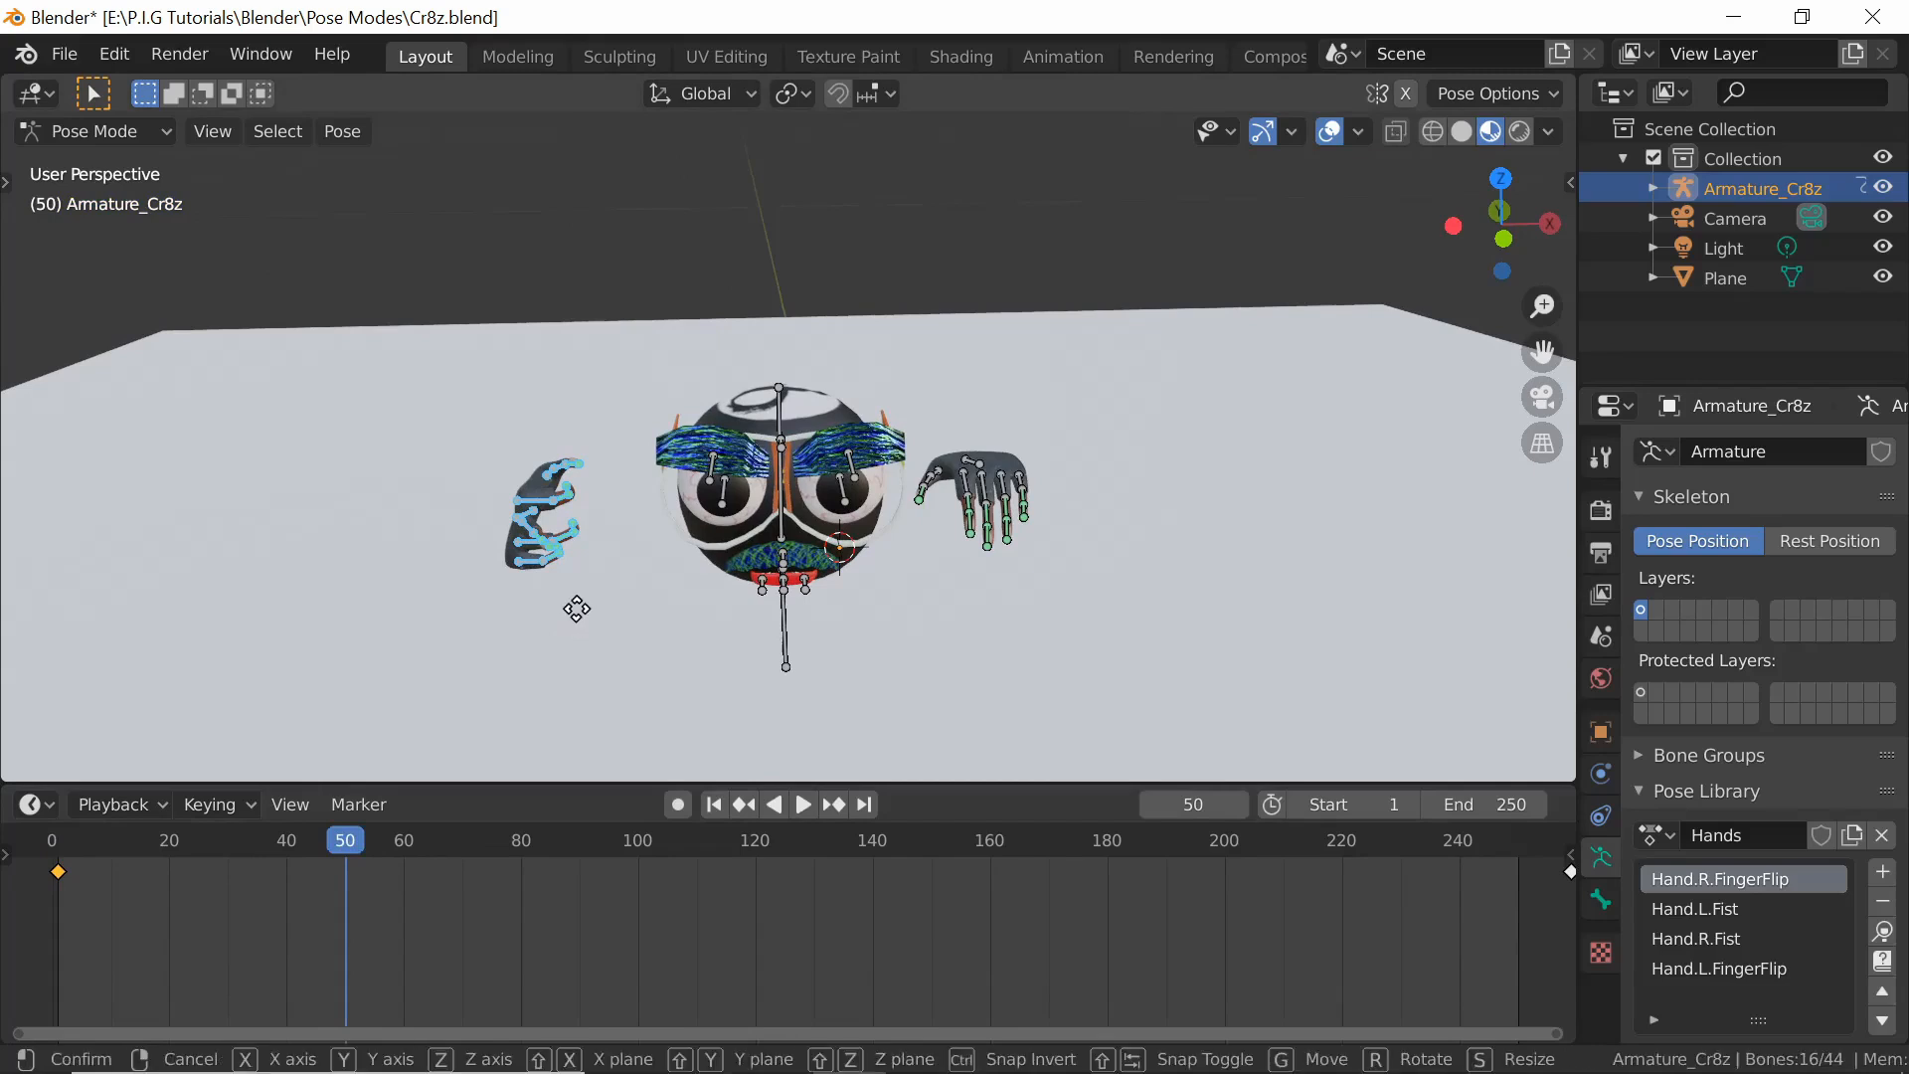
pyautogui.press('y')
pyautogui.click(557, 672)
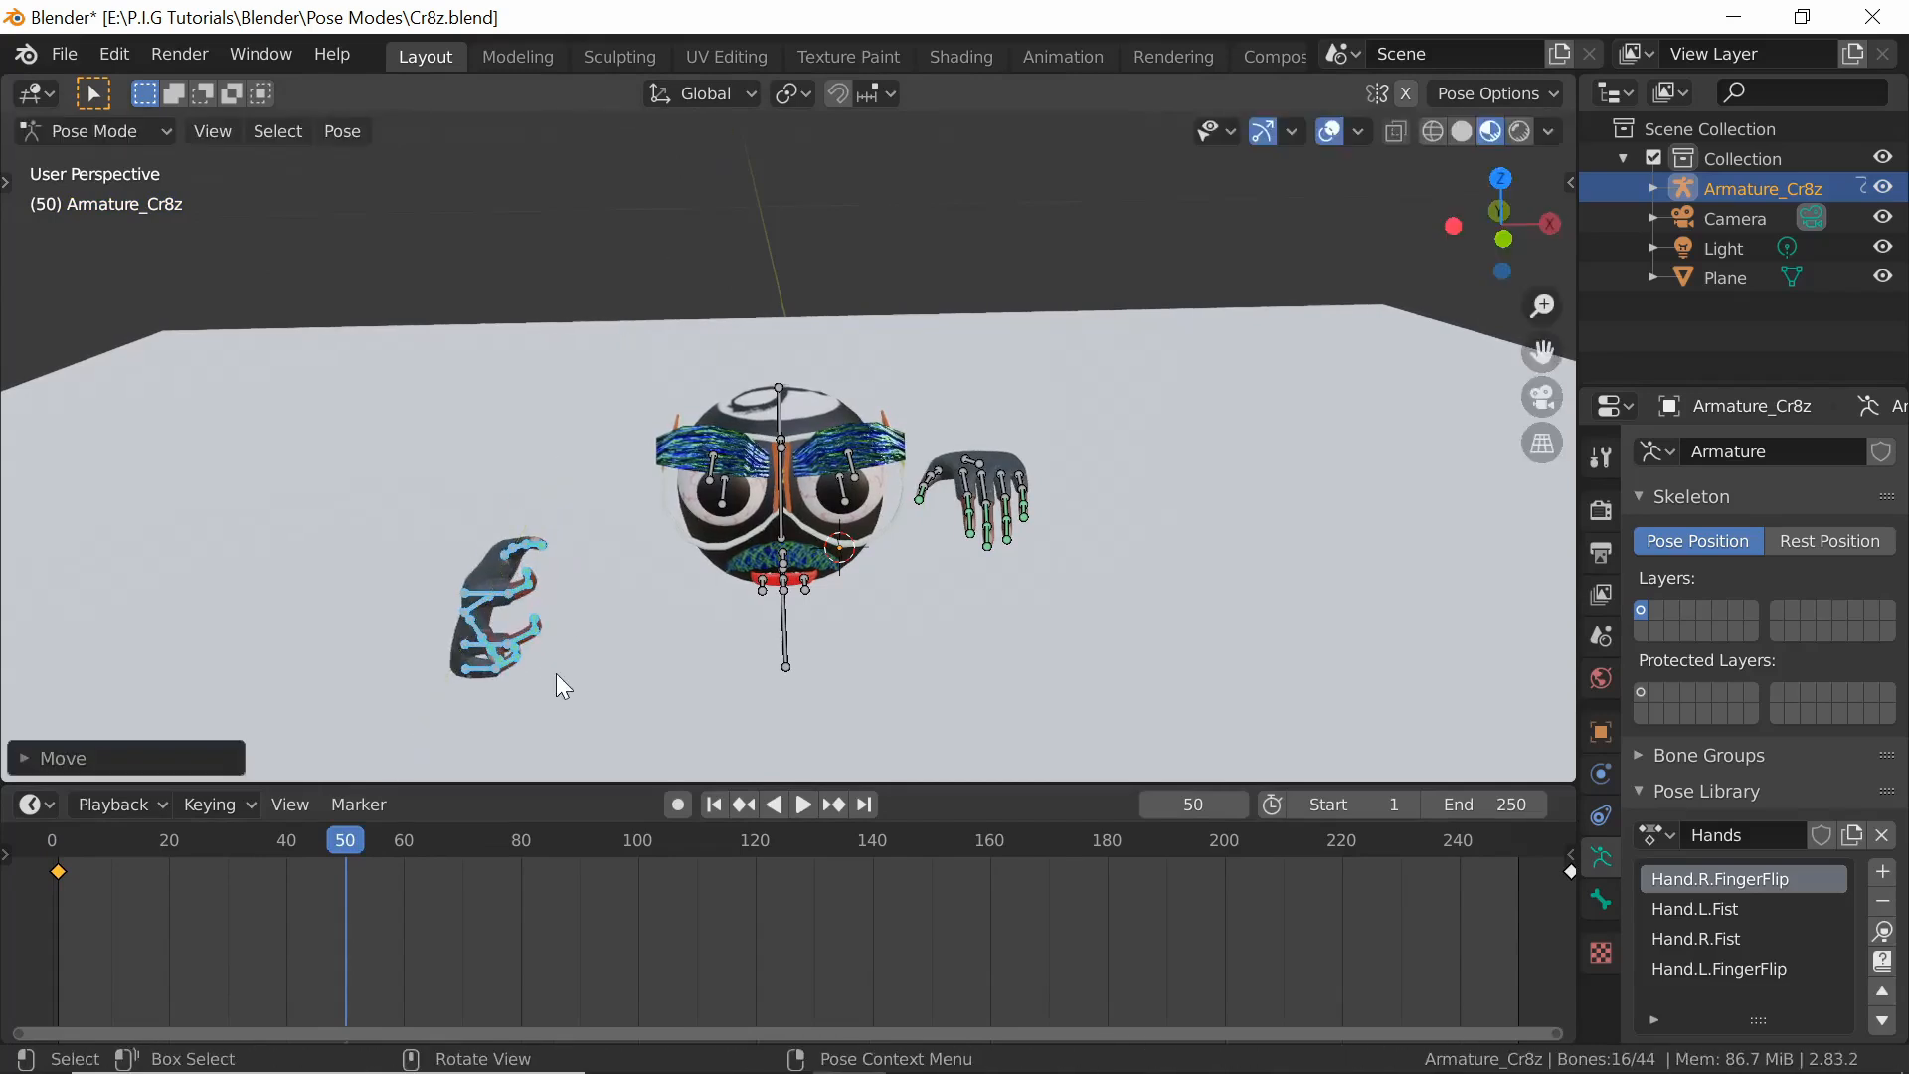
pyautogui.press('g')
pyautogui.press('x')
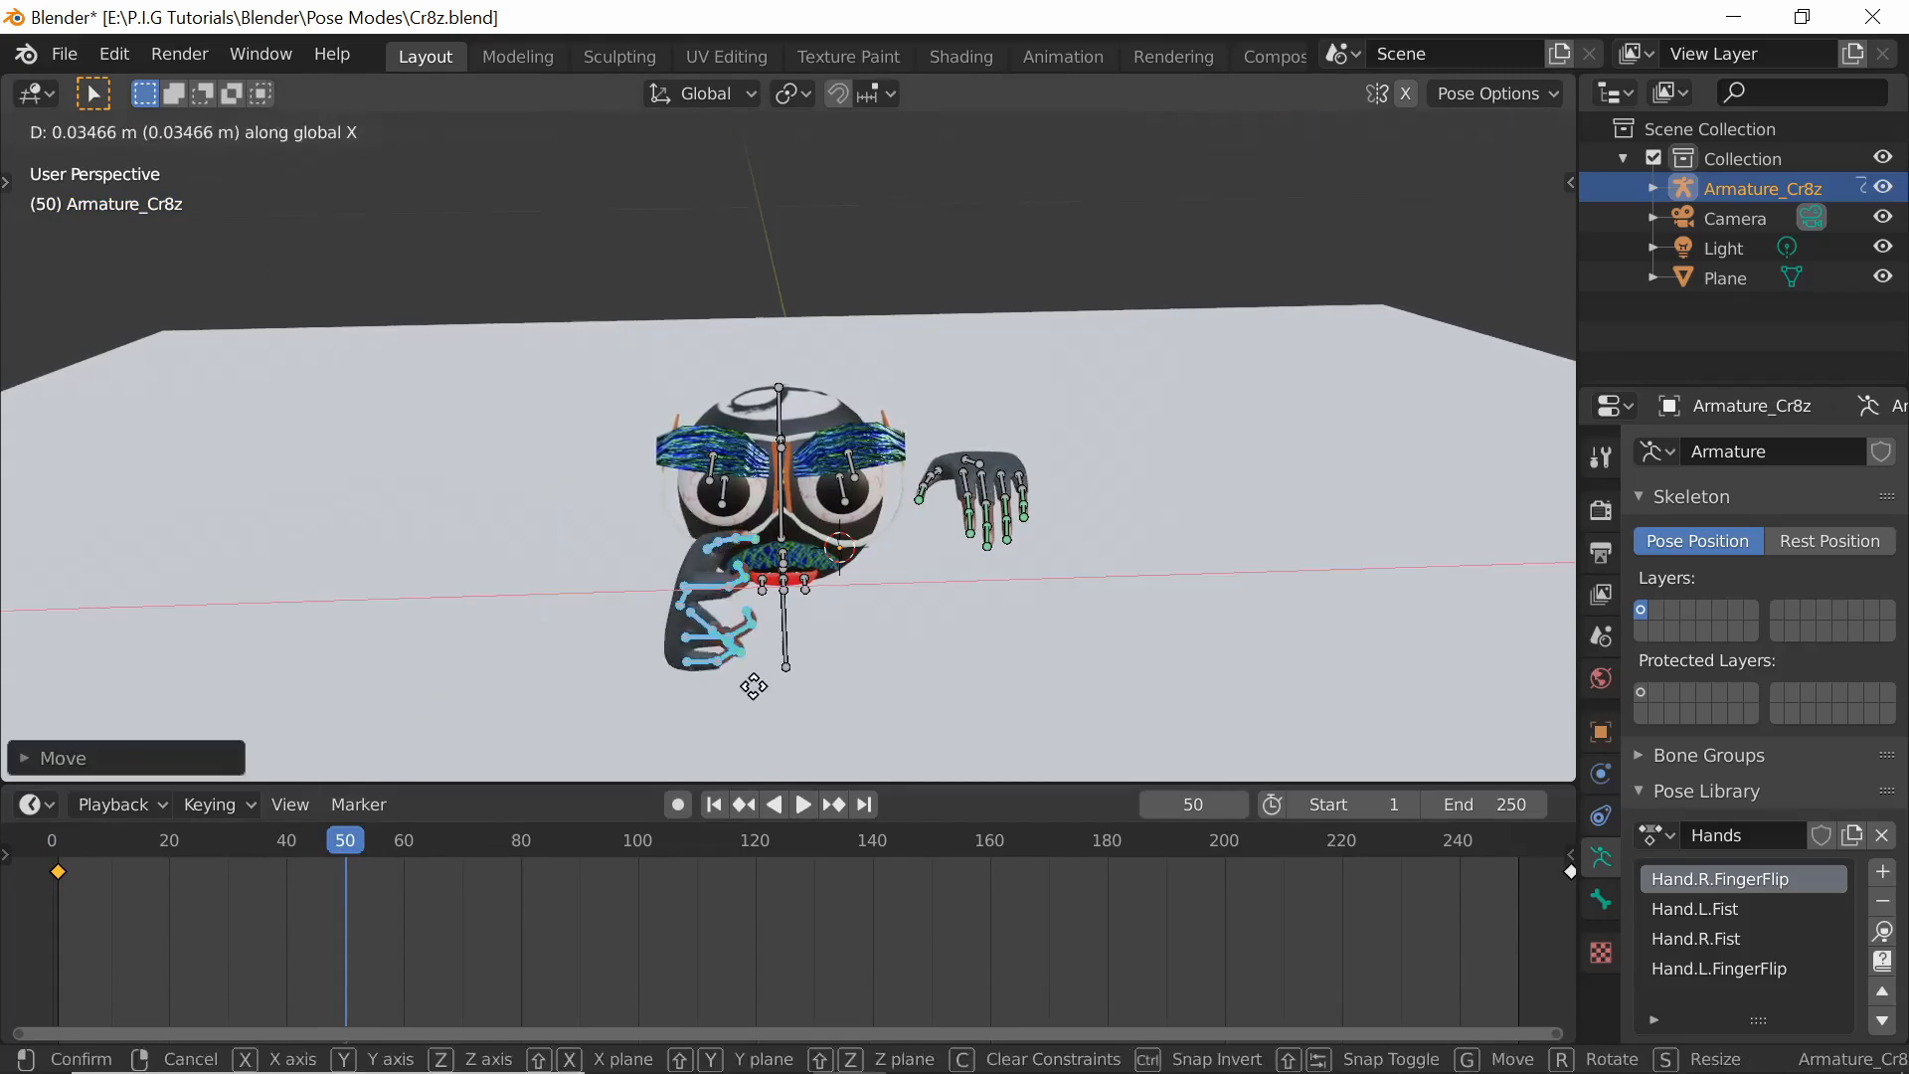
pyautogui.click(751, 687)
# Rotate the right hand around global Y and global X so its raised finger points upward, and keyframe the hand at frame 50
pyautogui.press('r')
pyautogui.press('y')
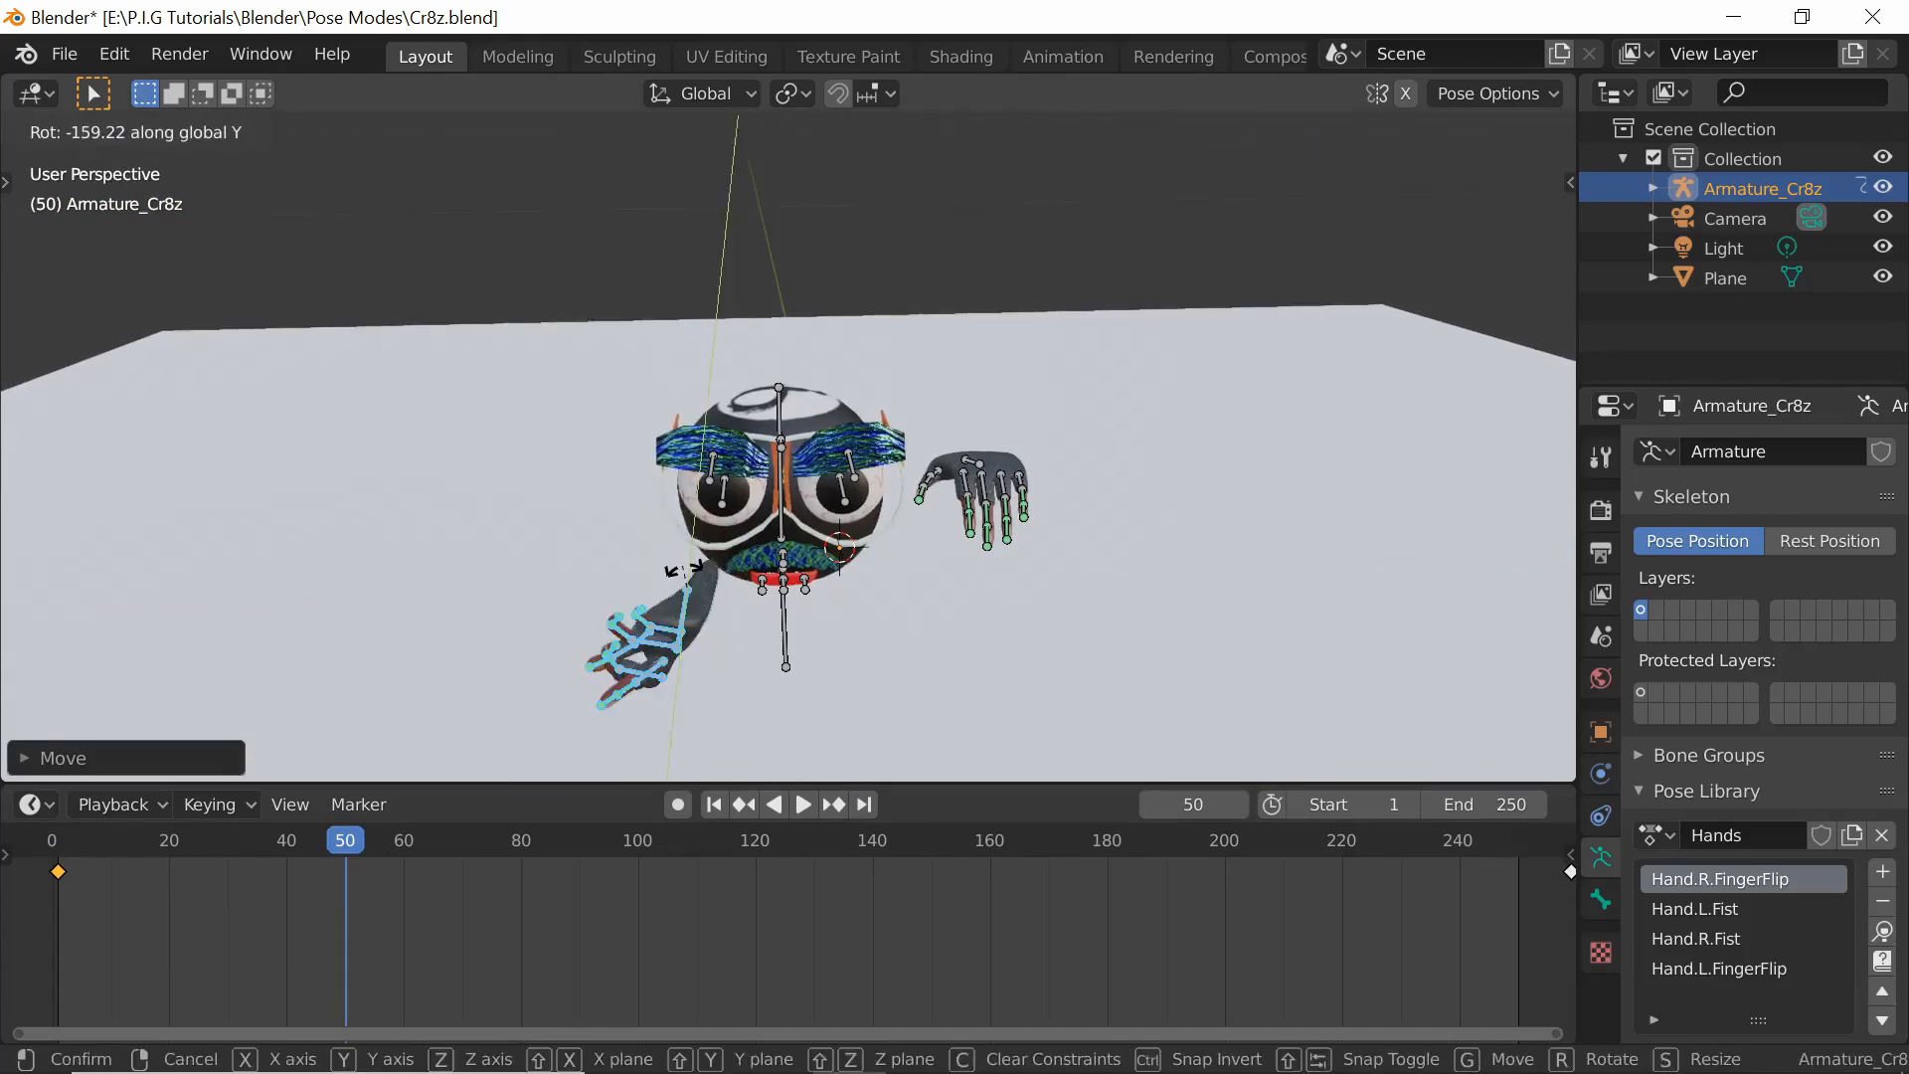
pyautogui.click(774, 576)
pyautogui.press('r')
pyautogui.press('x')
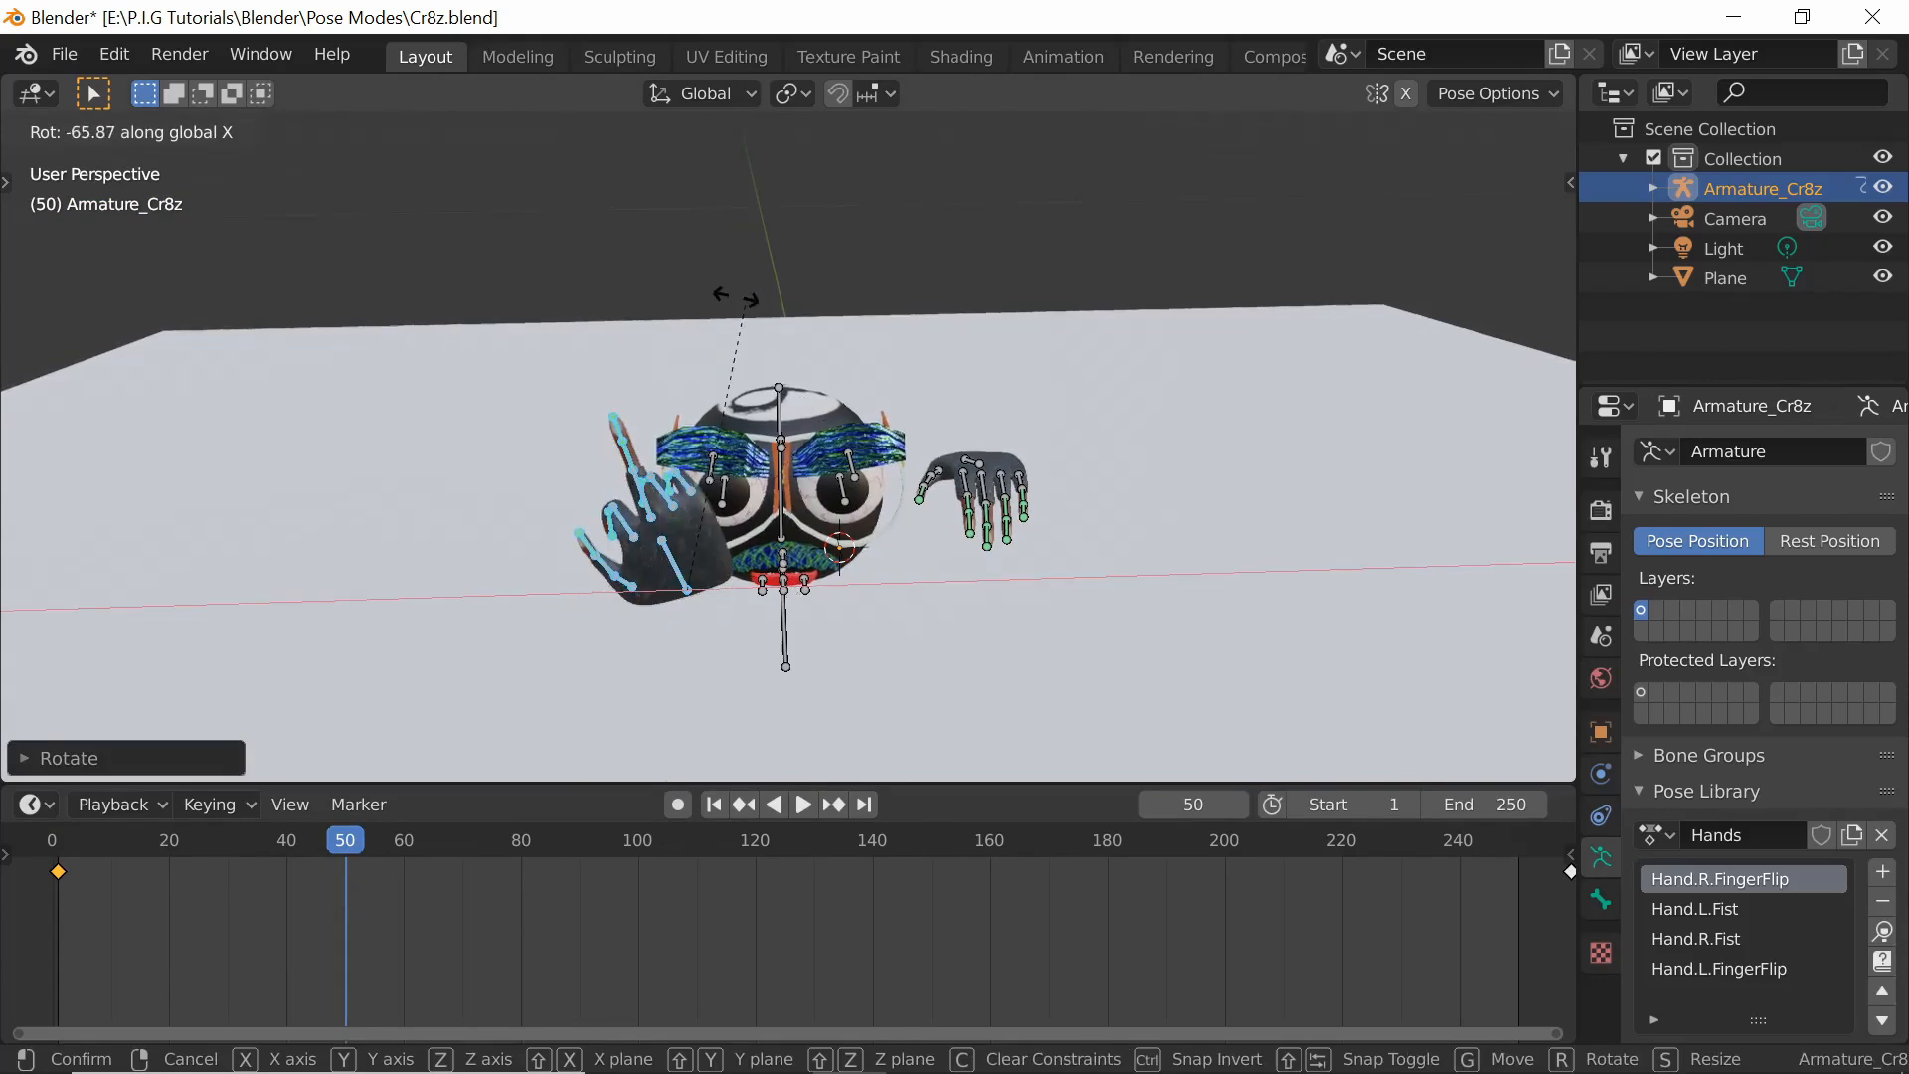
pyautogui.click(658, 314)
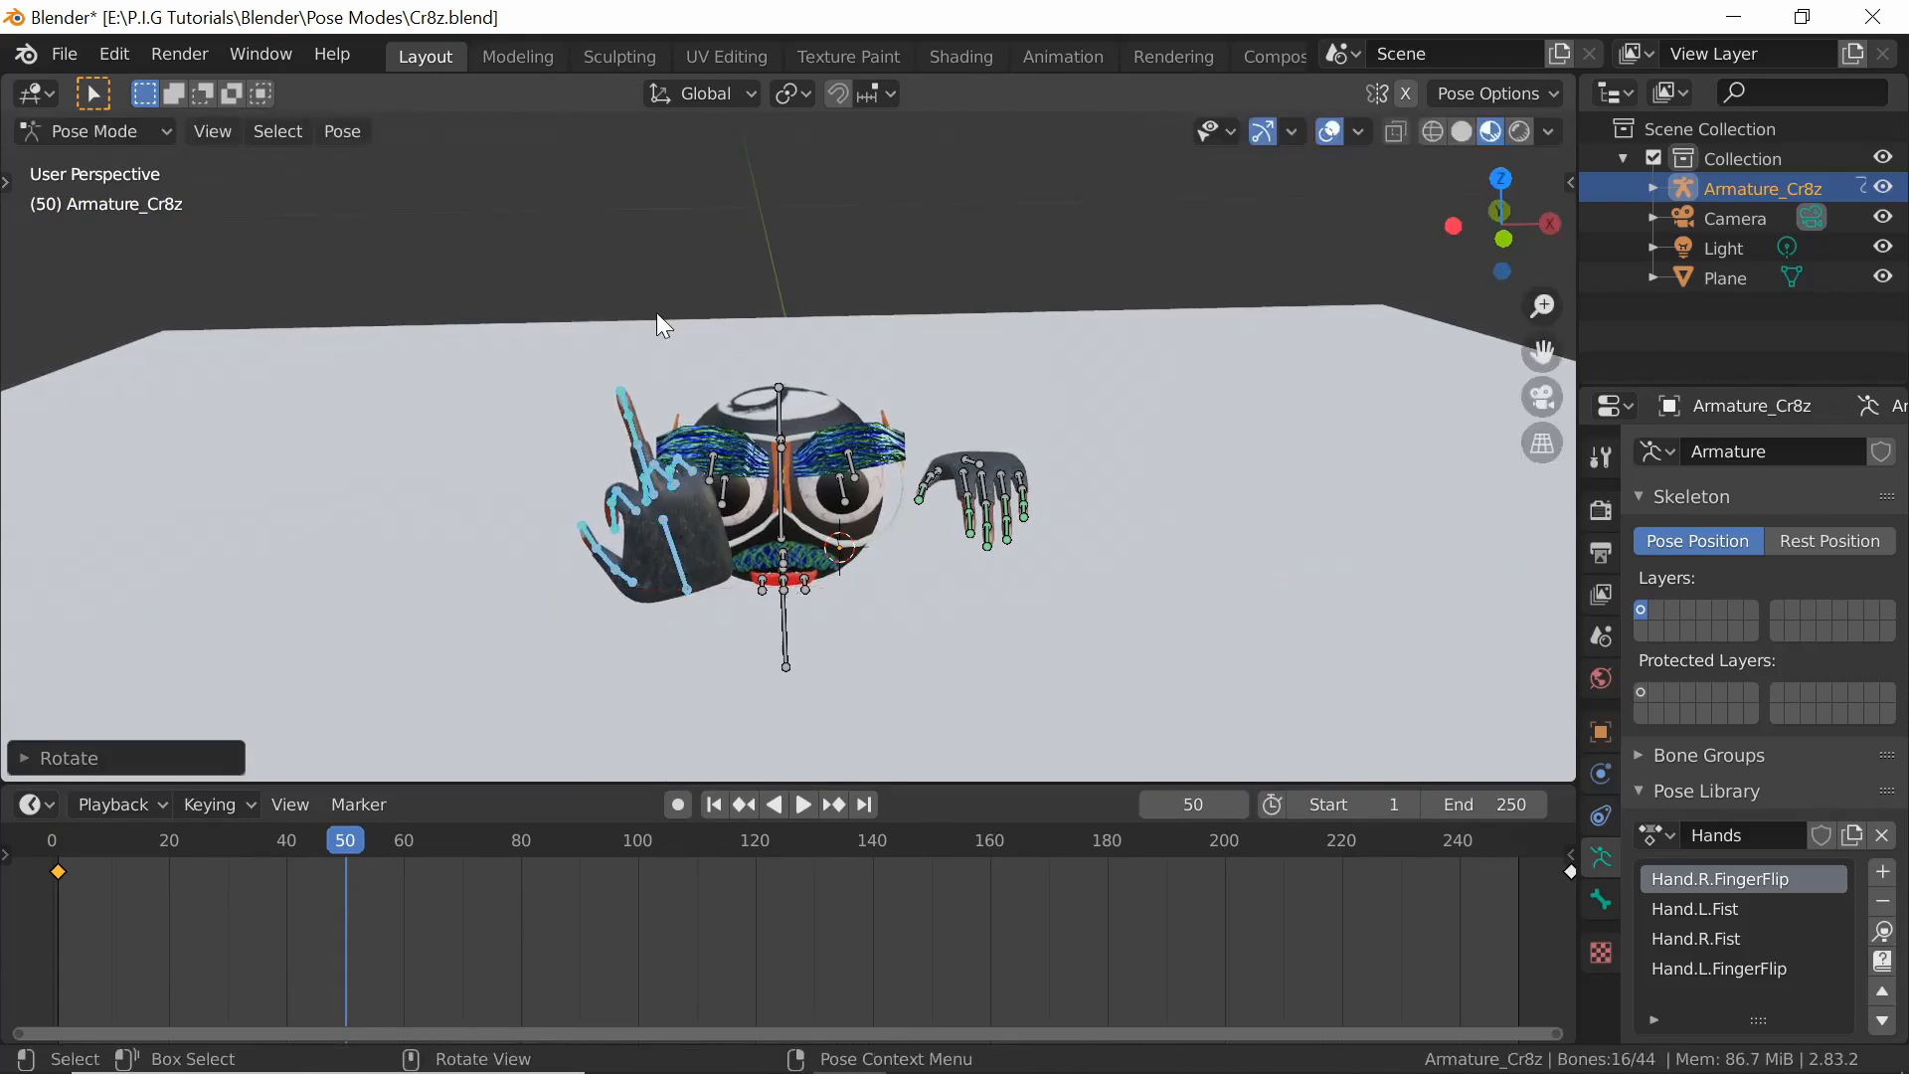
pyautogui.press('i')
pyautogui.click(716, 607)
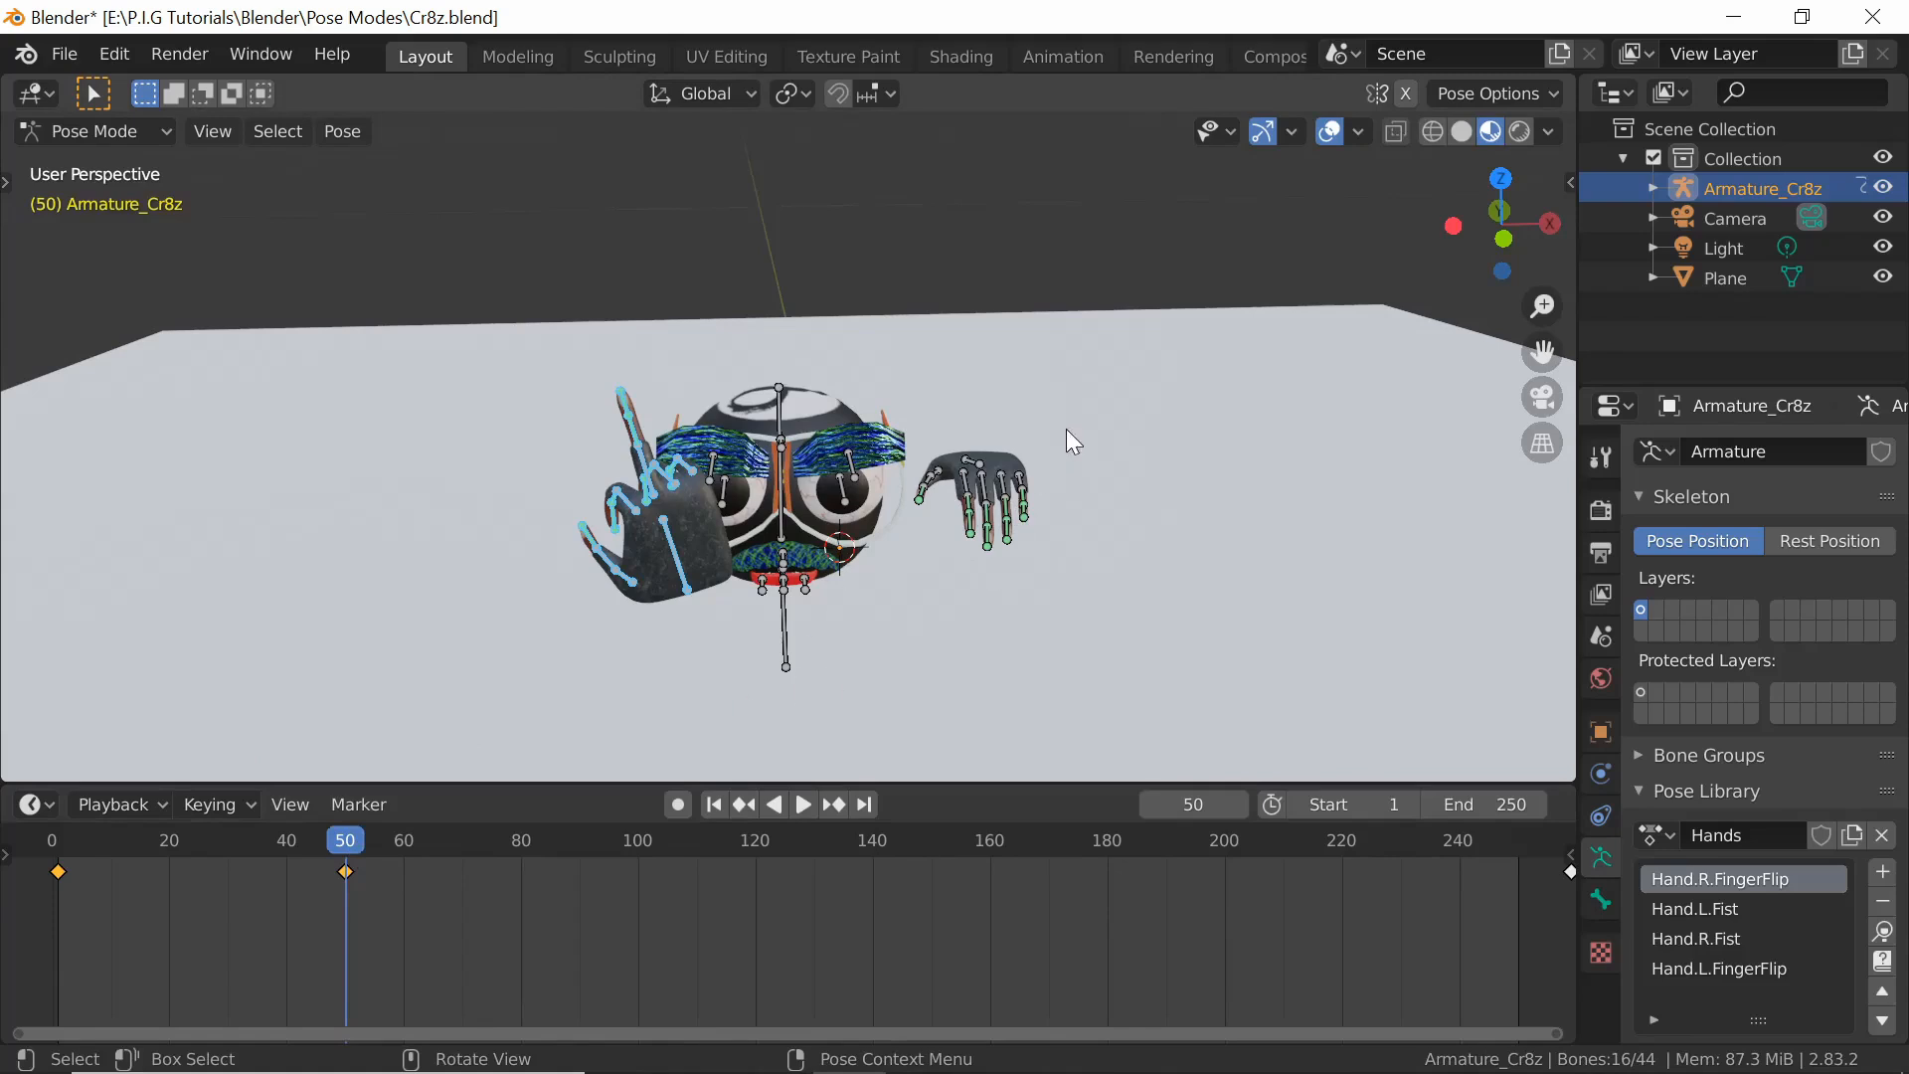
# Play back the right hand's motion and return to frame 1
pyautogui.click(1147, 803)
pyautogui.press('space')
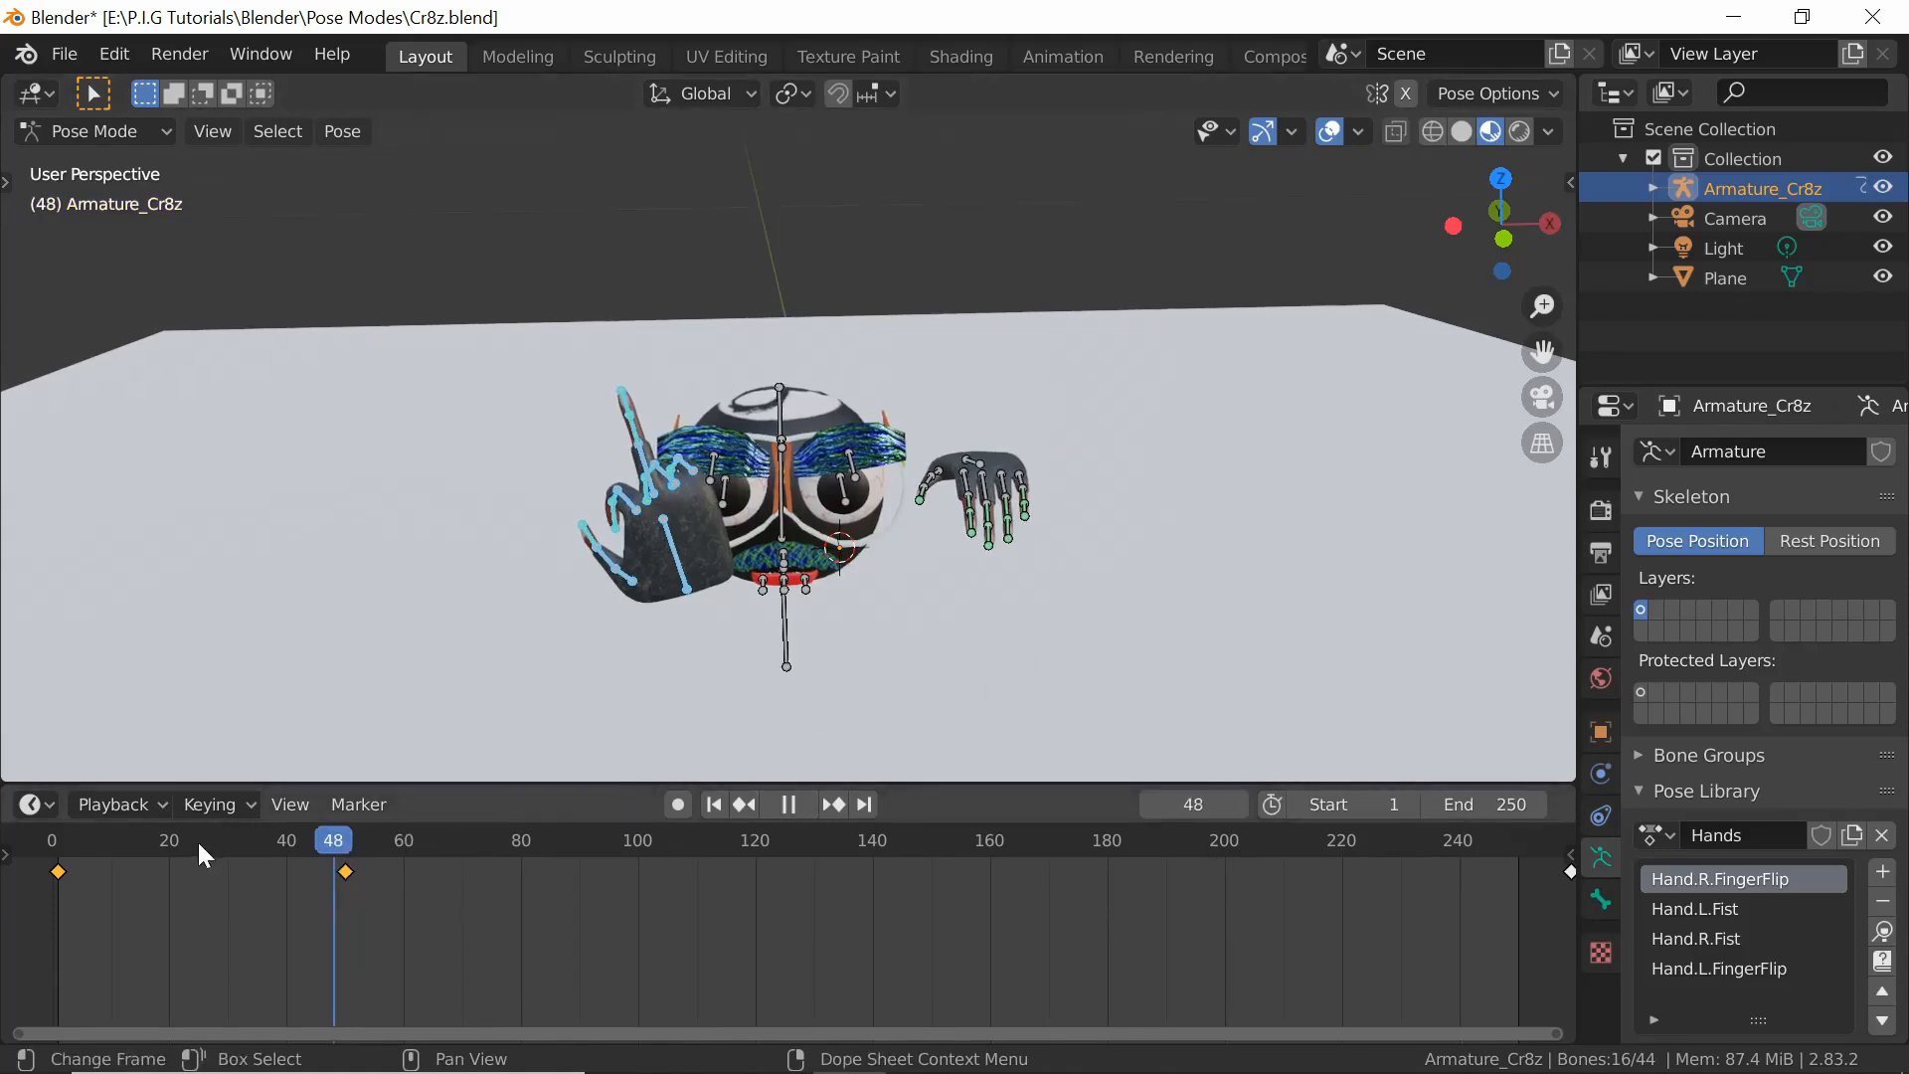
pyautogui.click(42, 857)
pyautogui.moveTo(36, 847); pyautogui.dragTo(58, 849)
pyautogui.press('space')
# Select all the left hand's bones and insert a LocRotScale keyframe for them at frame 1
pyautogui.moveTo(1124, 400); pyautogui.dragTo(928, 587)
pyautogui.press('i')
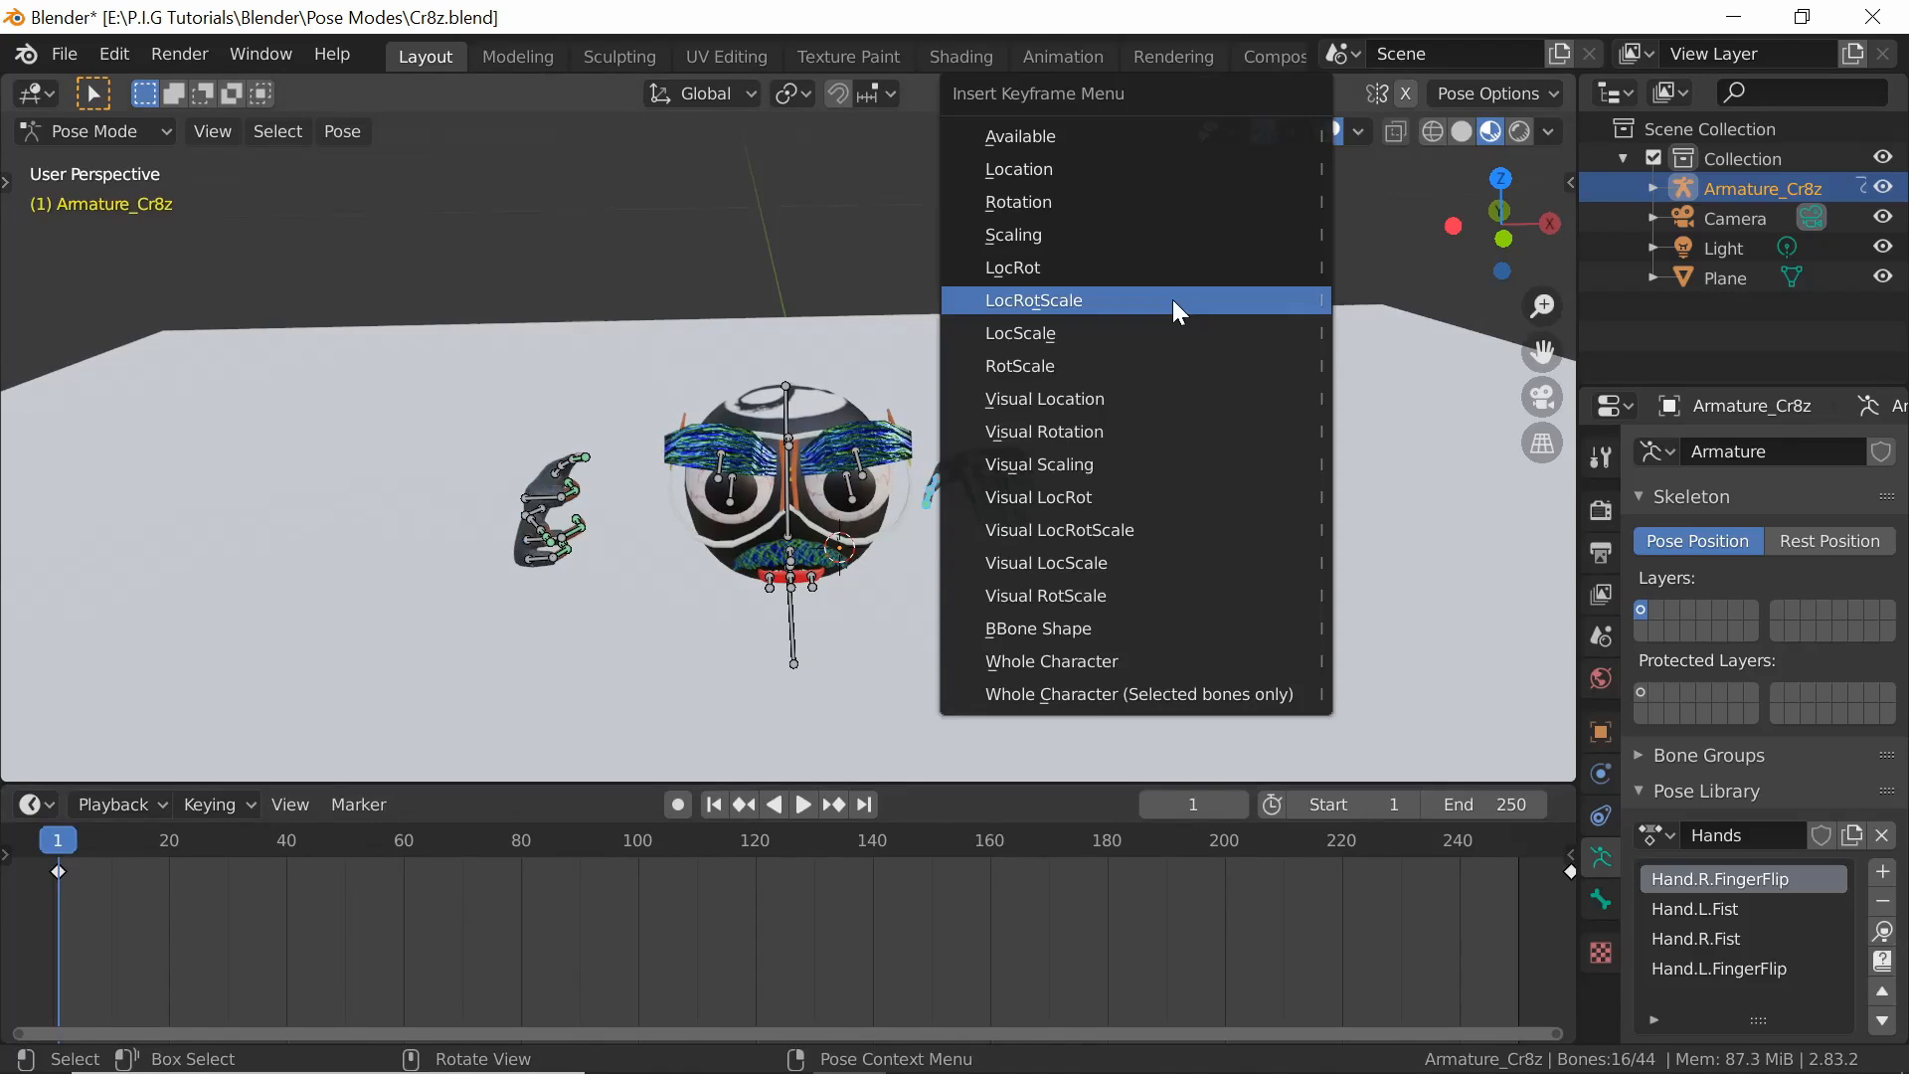
pyautogui.click(1171, 298)
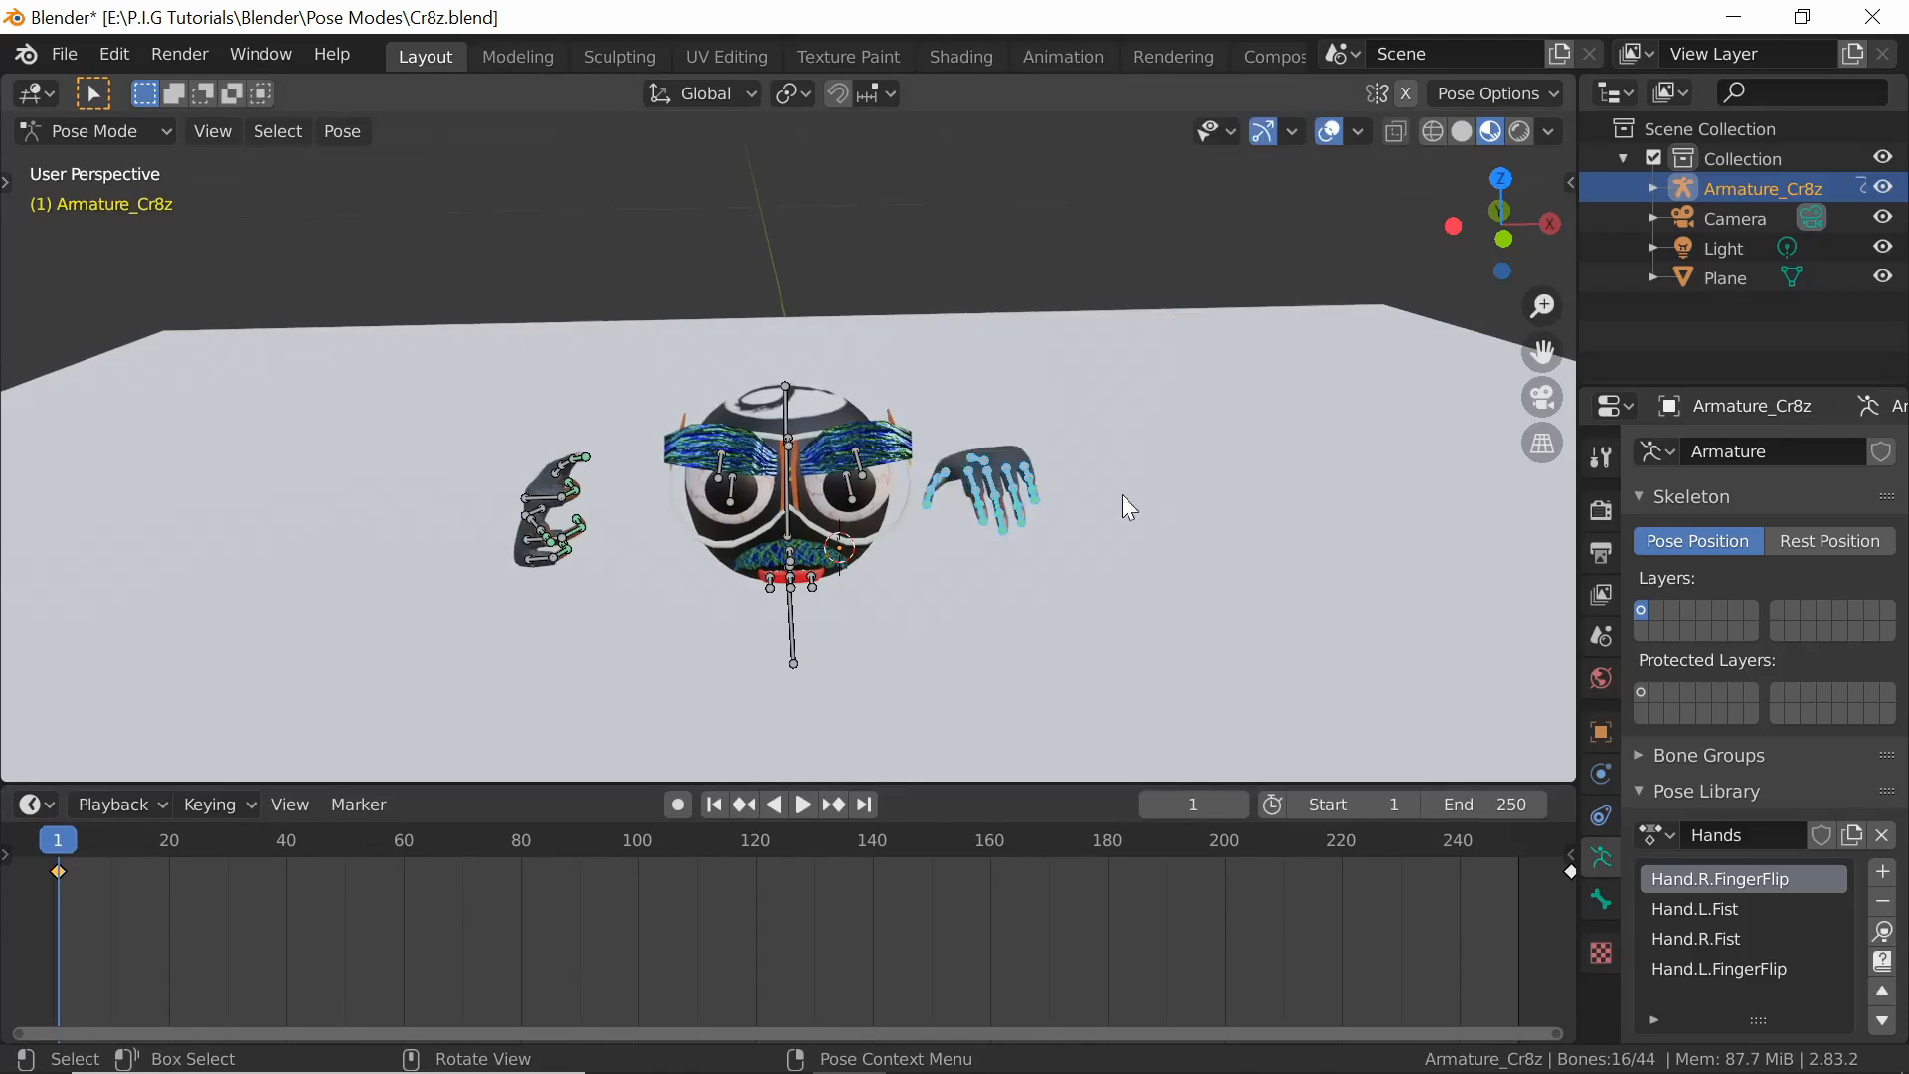
# At frame 50, move the left hand forward along global Y, in front of the head
pyautogui.click(346, 848)
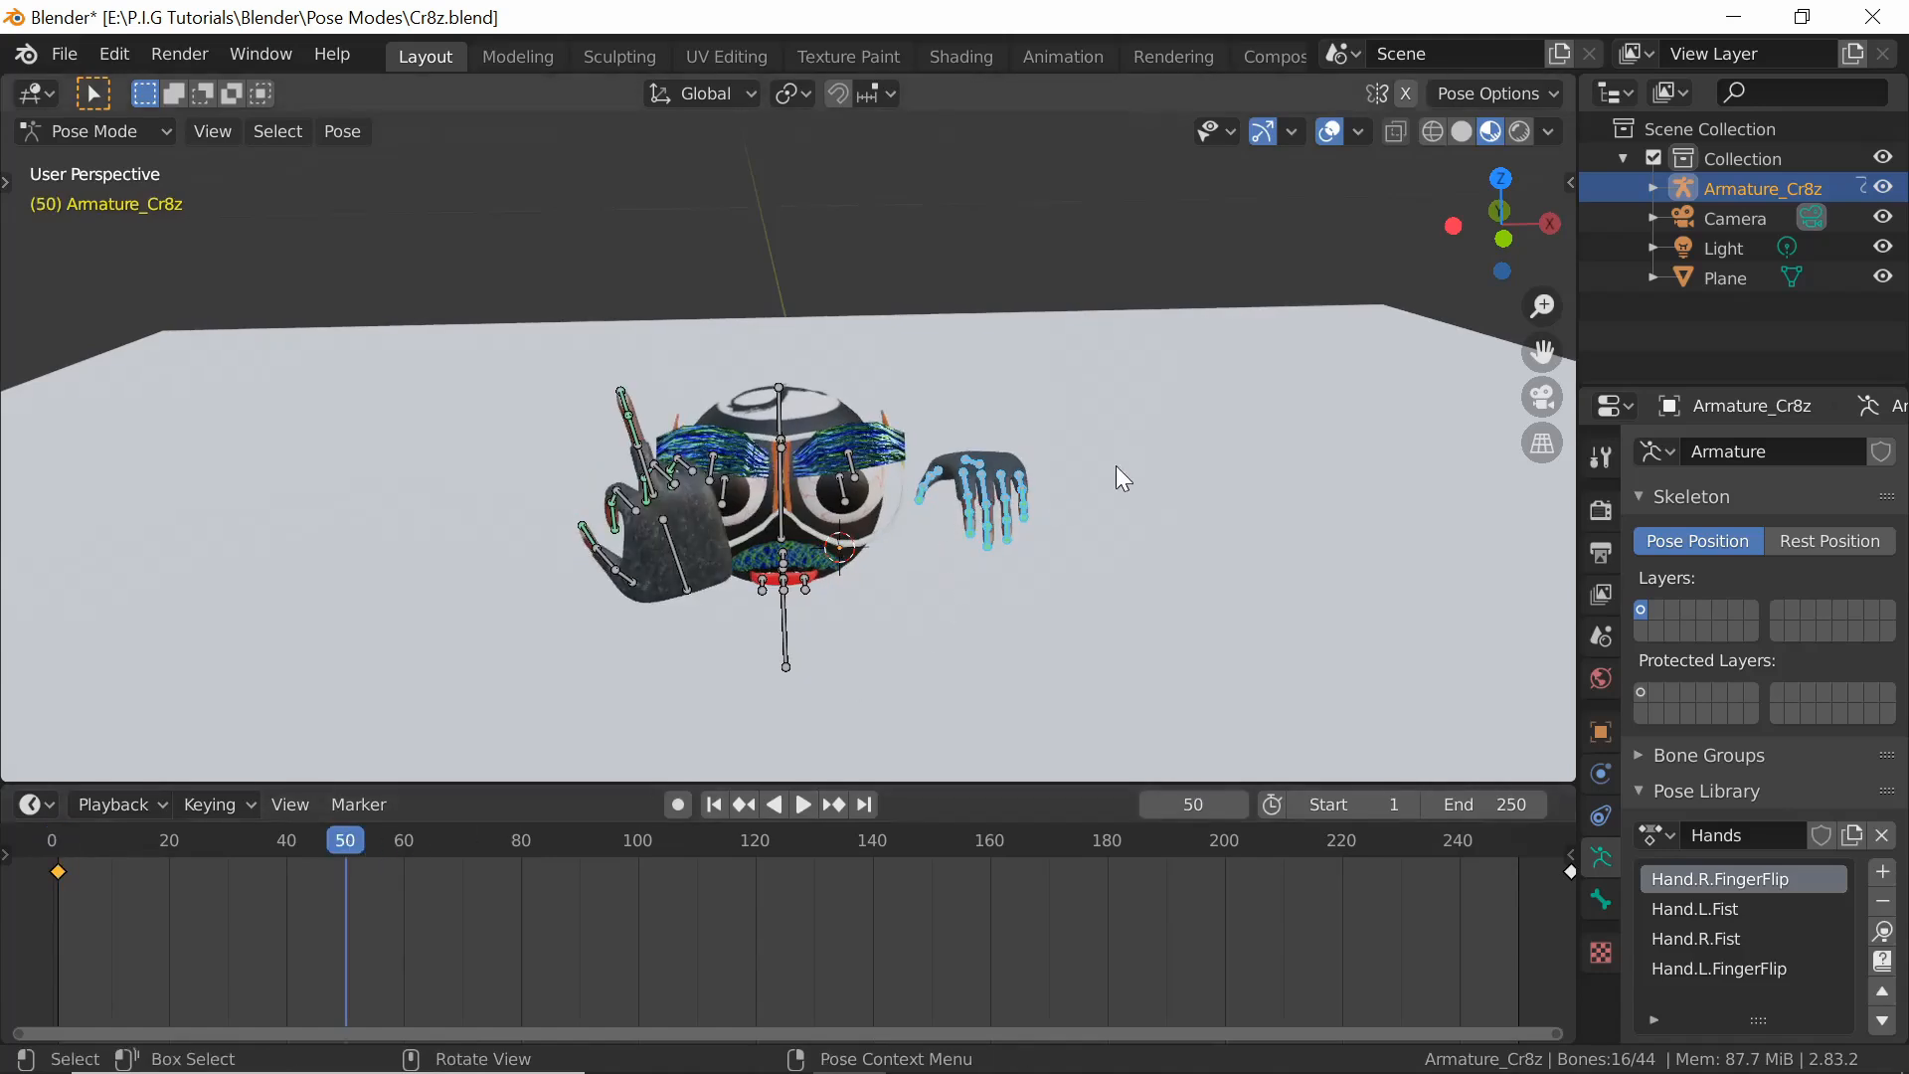
pyautogui.moveTo(1116, 466); pyautogui.dragTo(1139, 511, button='middle')
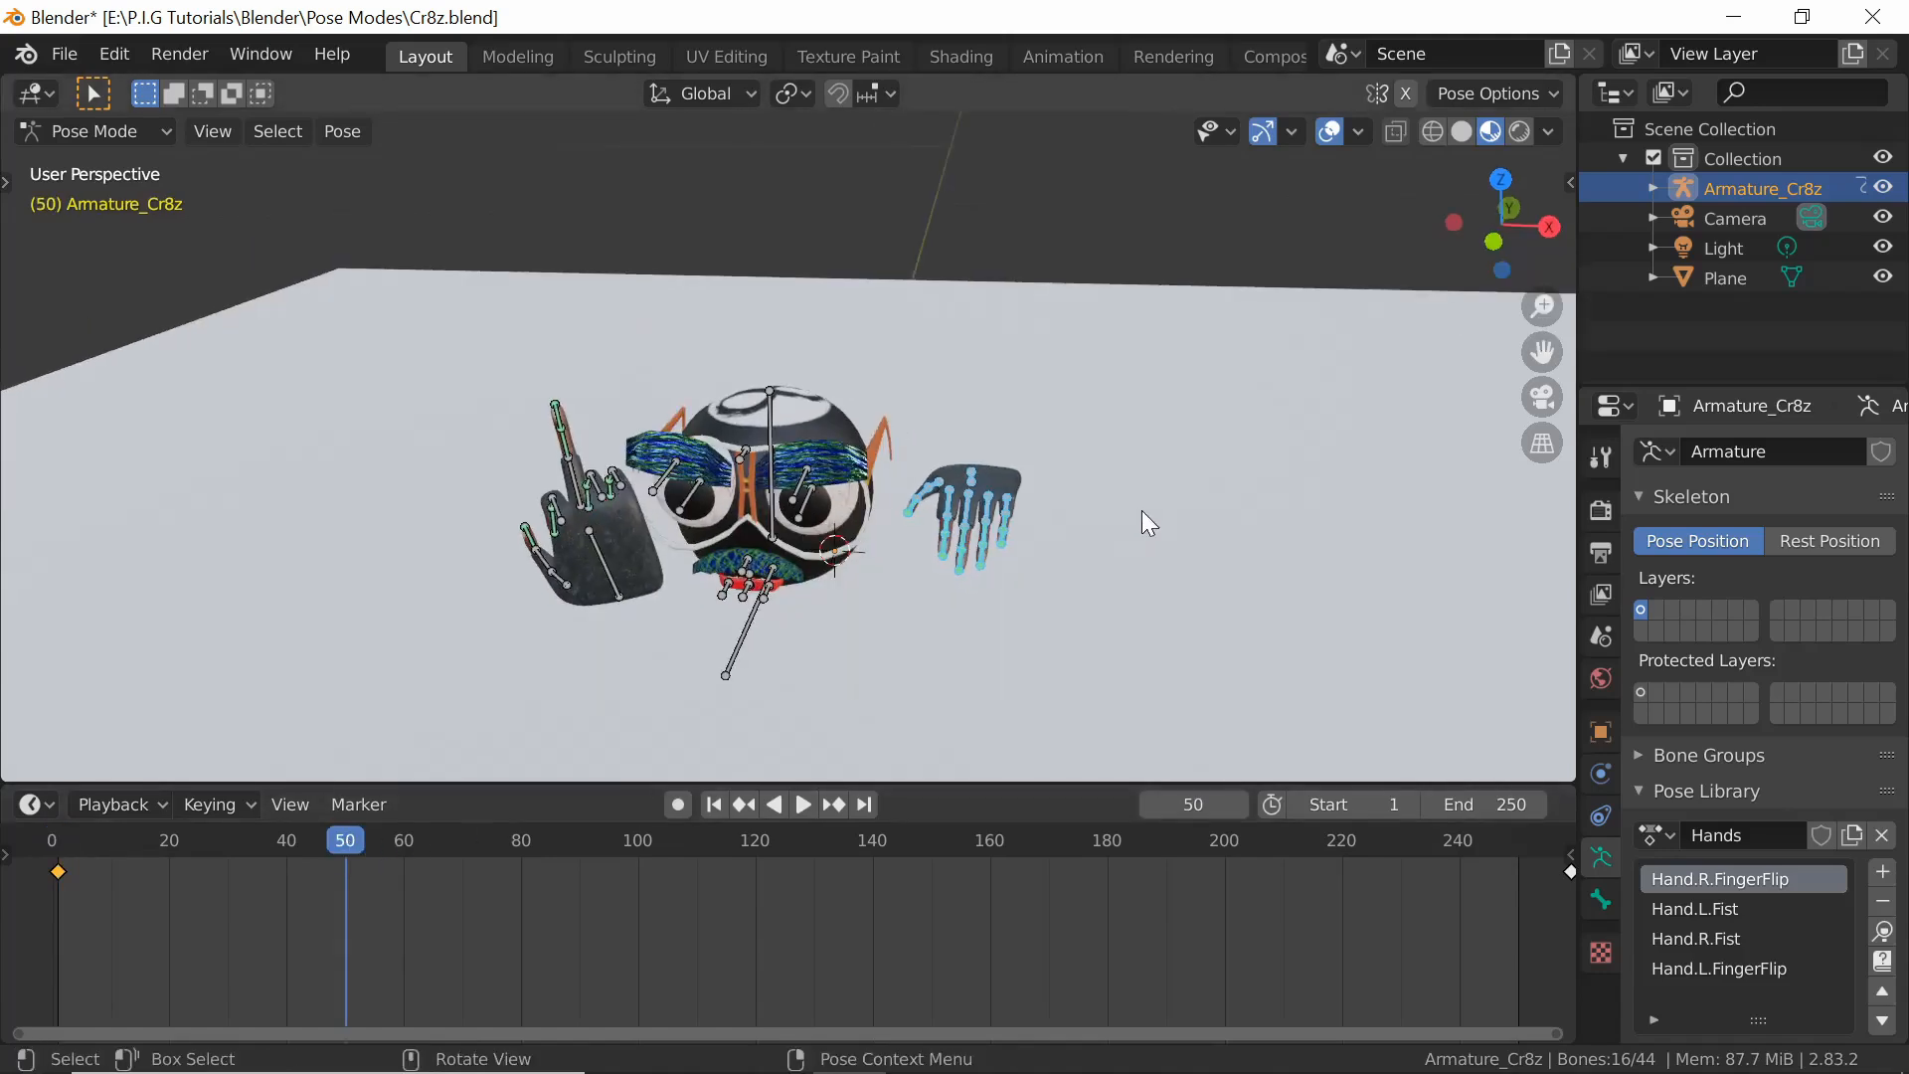
pyautogui.press('g')
pyautogui.press('y')
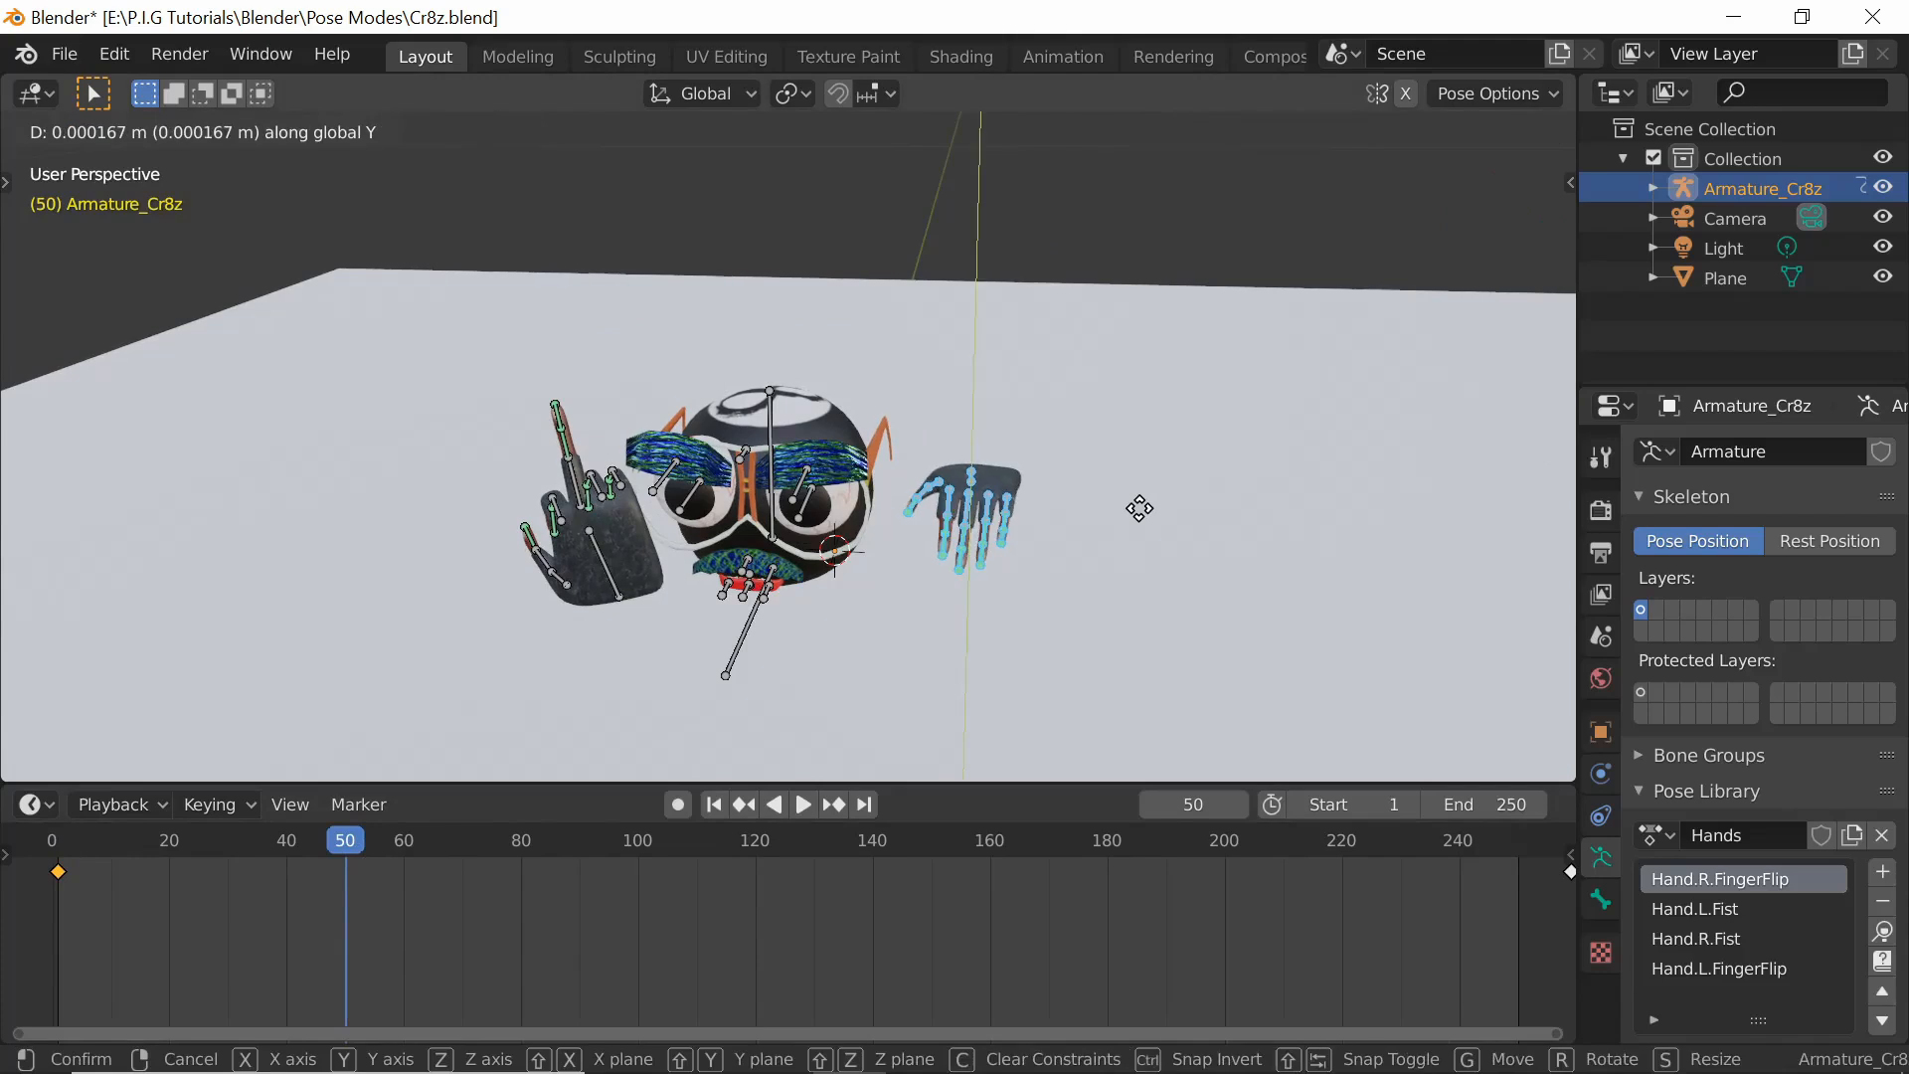
pyautogui.click(1086, 619)
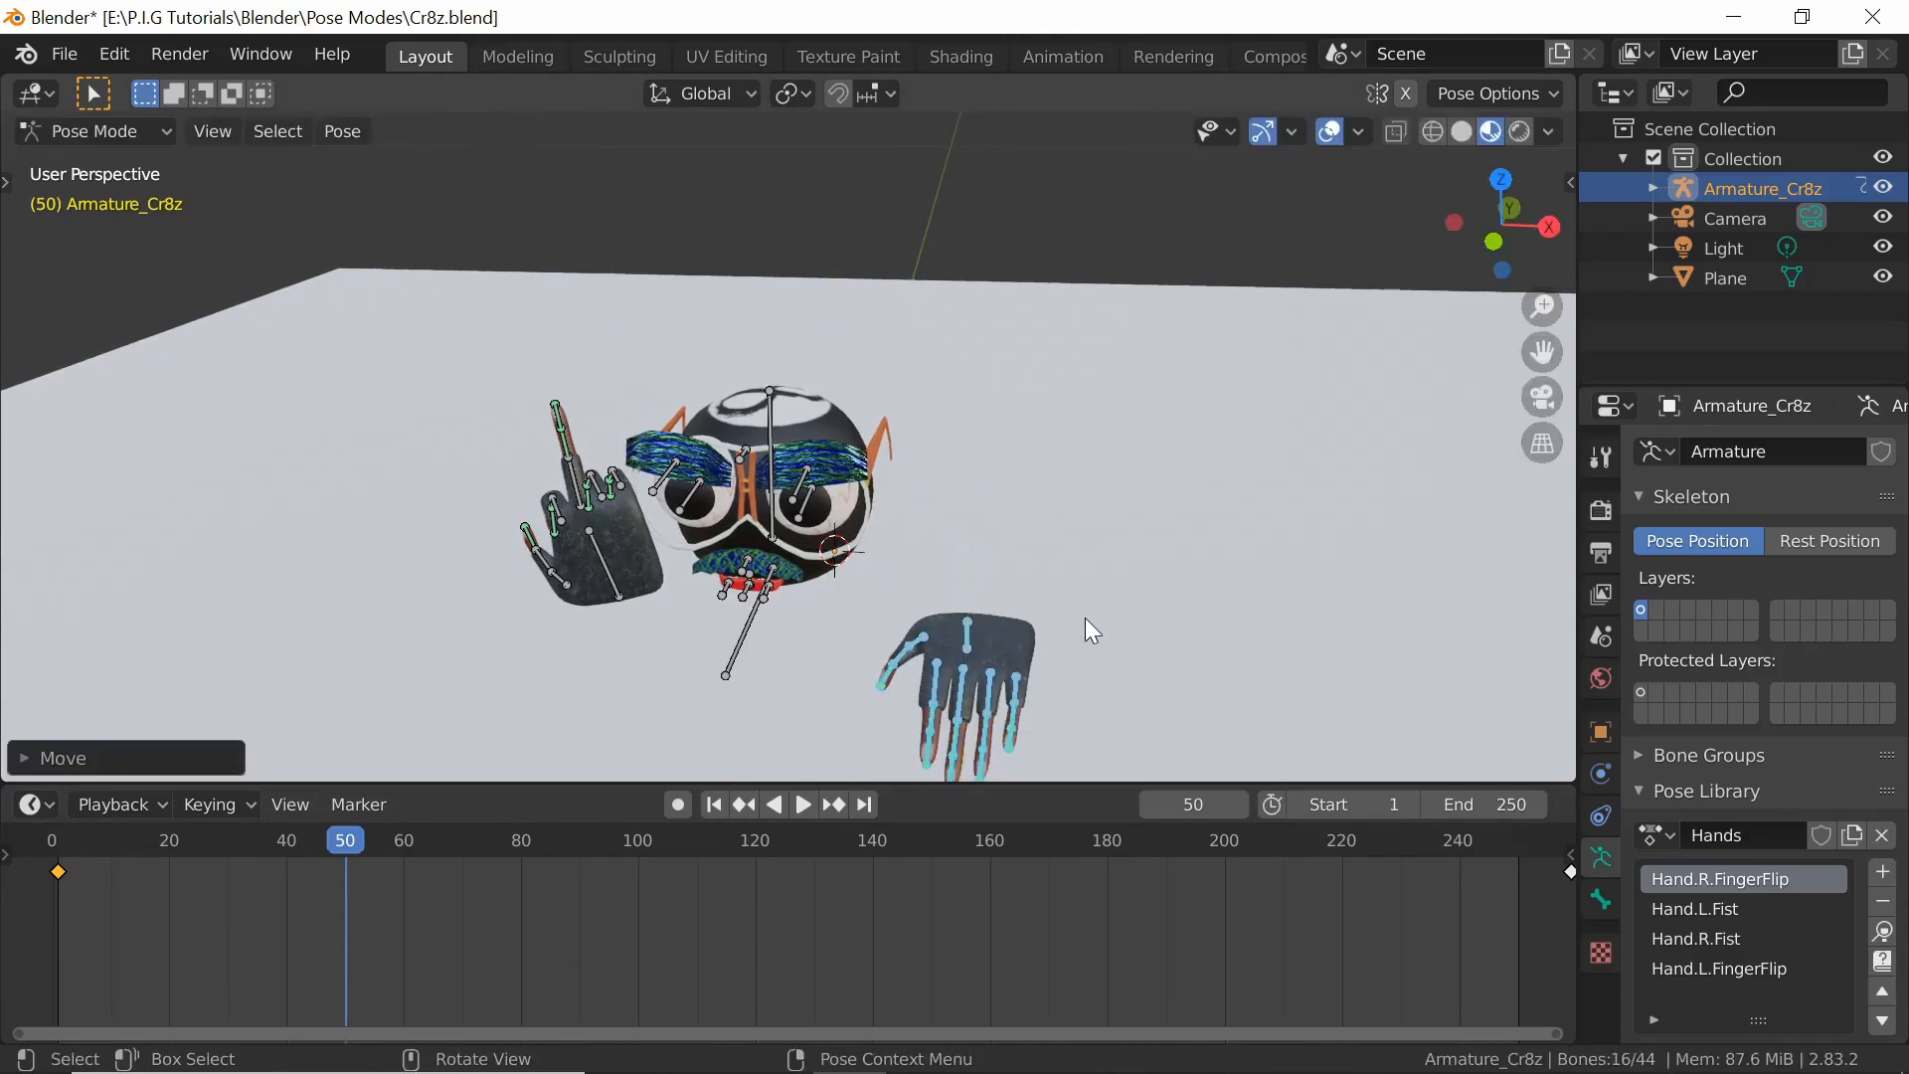
# Rotate the left hand sideways around global Y and move it about -0.03 m along global X toward the face
pyautogui.press('r')
pyautogui.press('y')
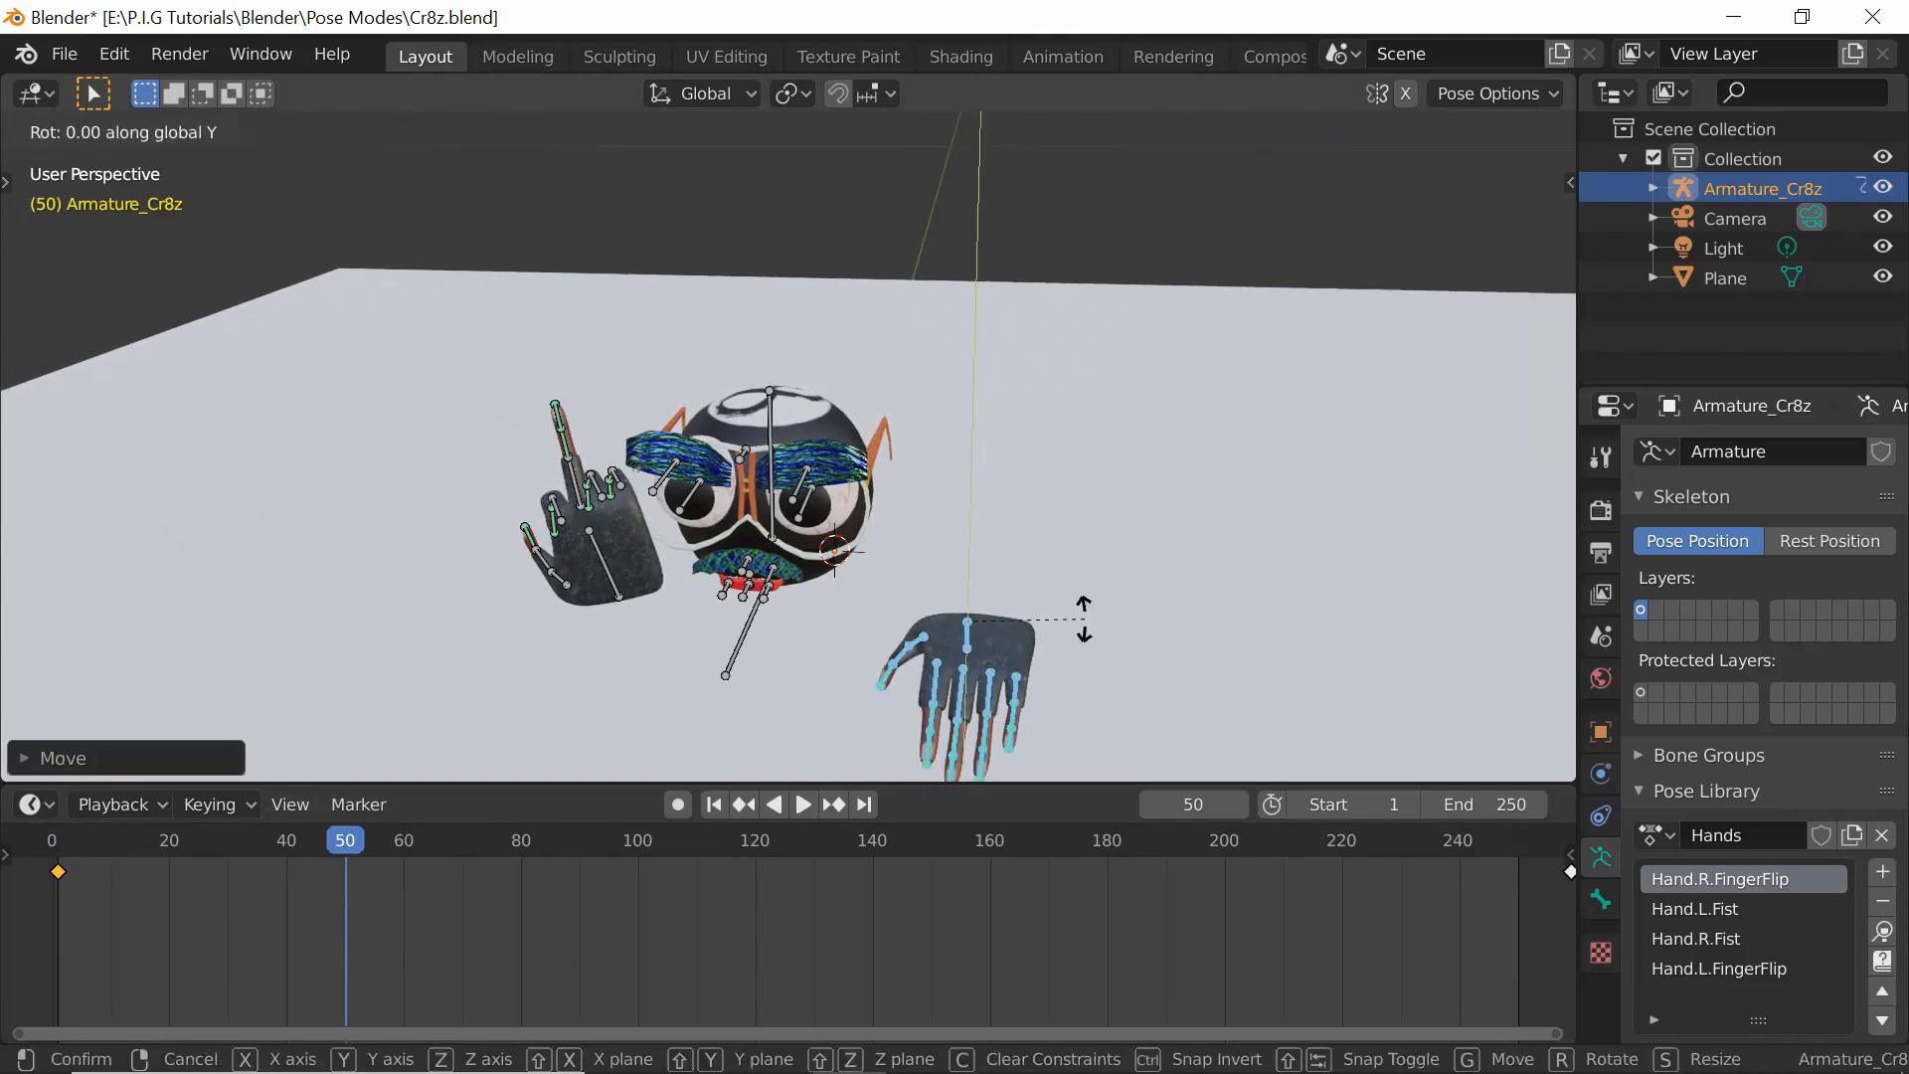
pyautogui.click(995, 756)
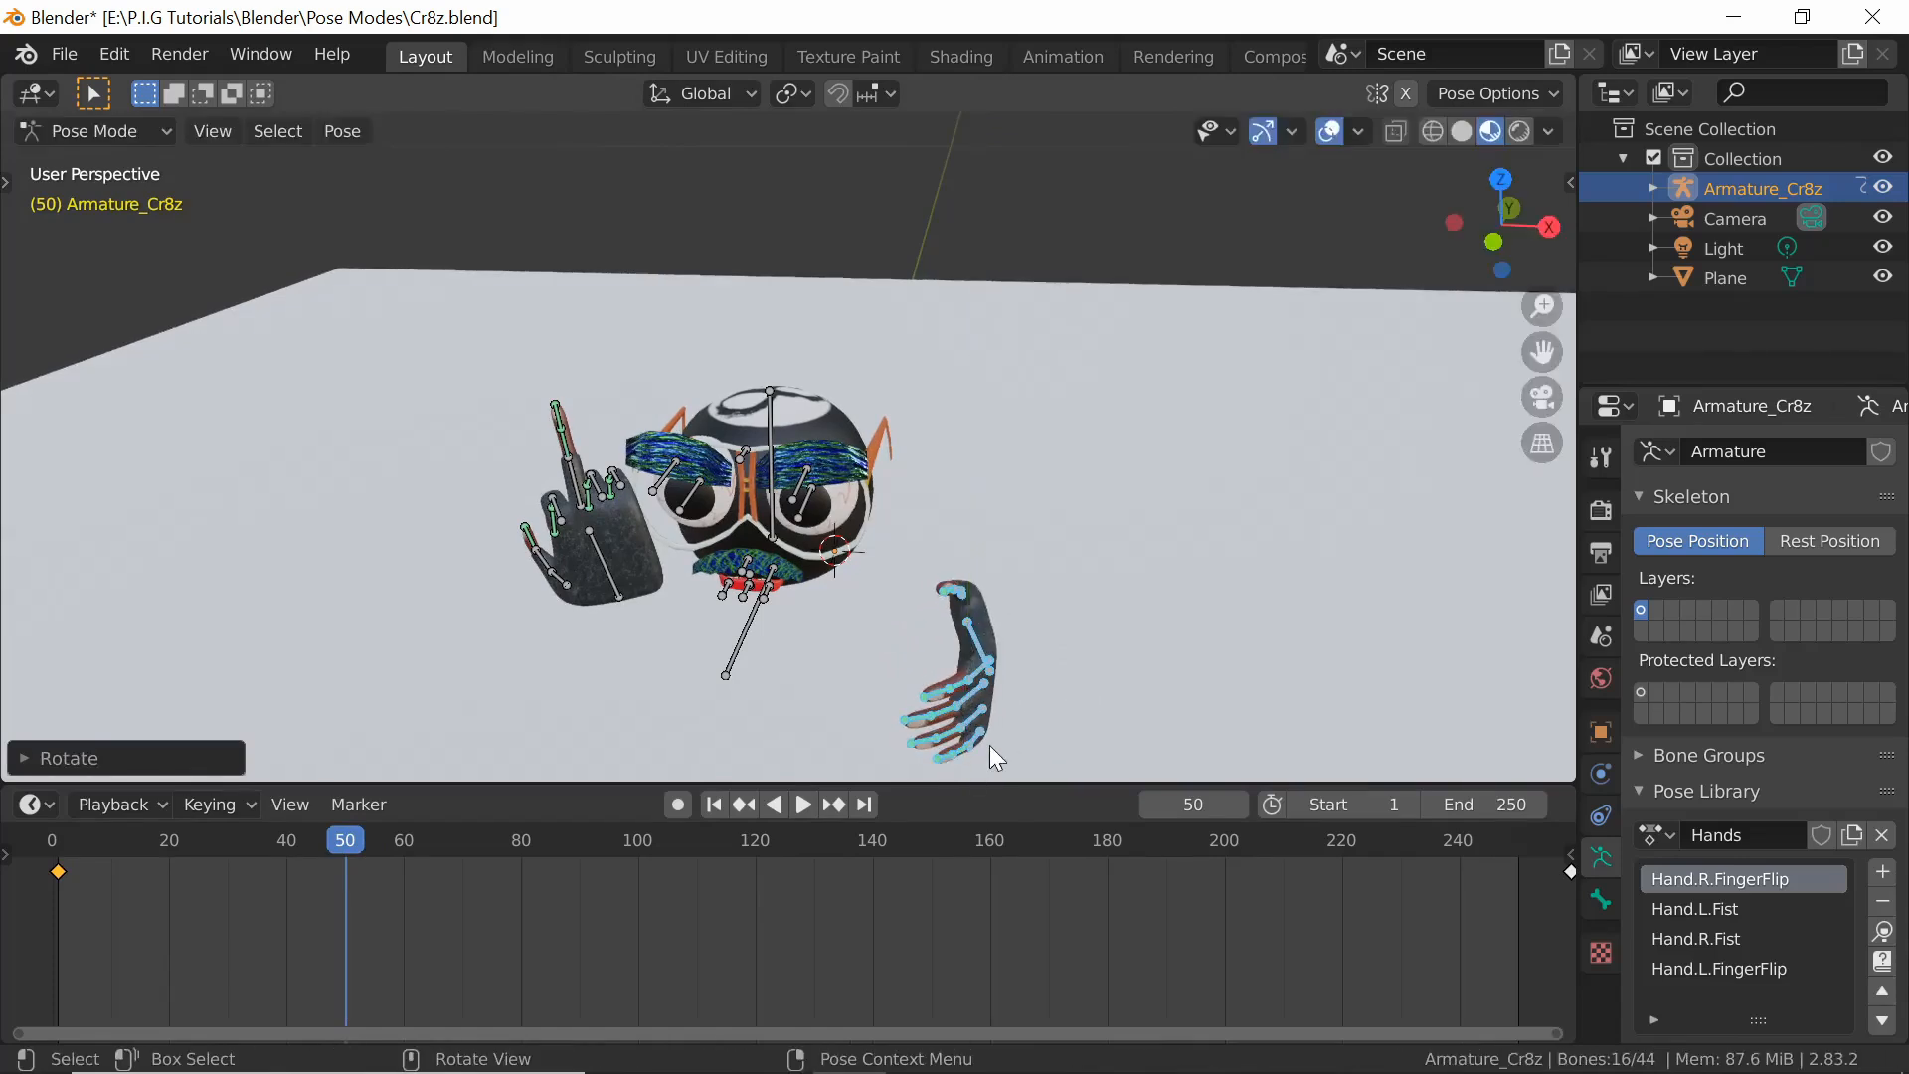
pyautogui.press('g')
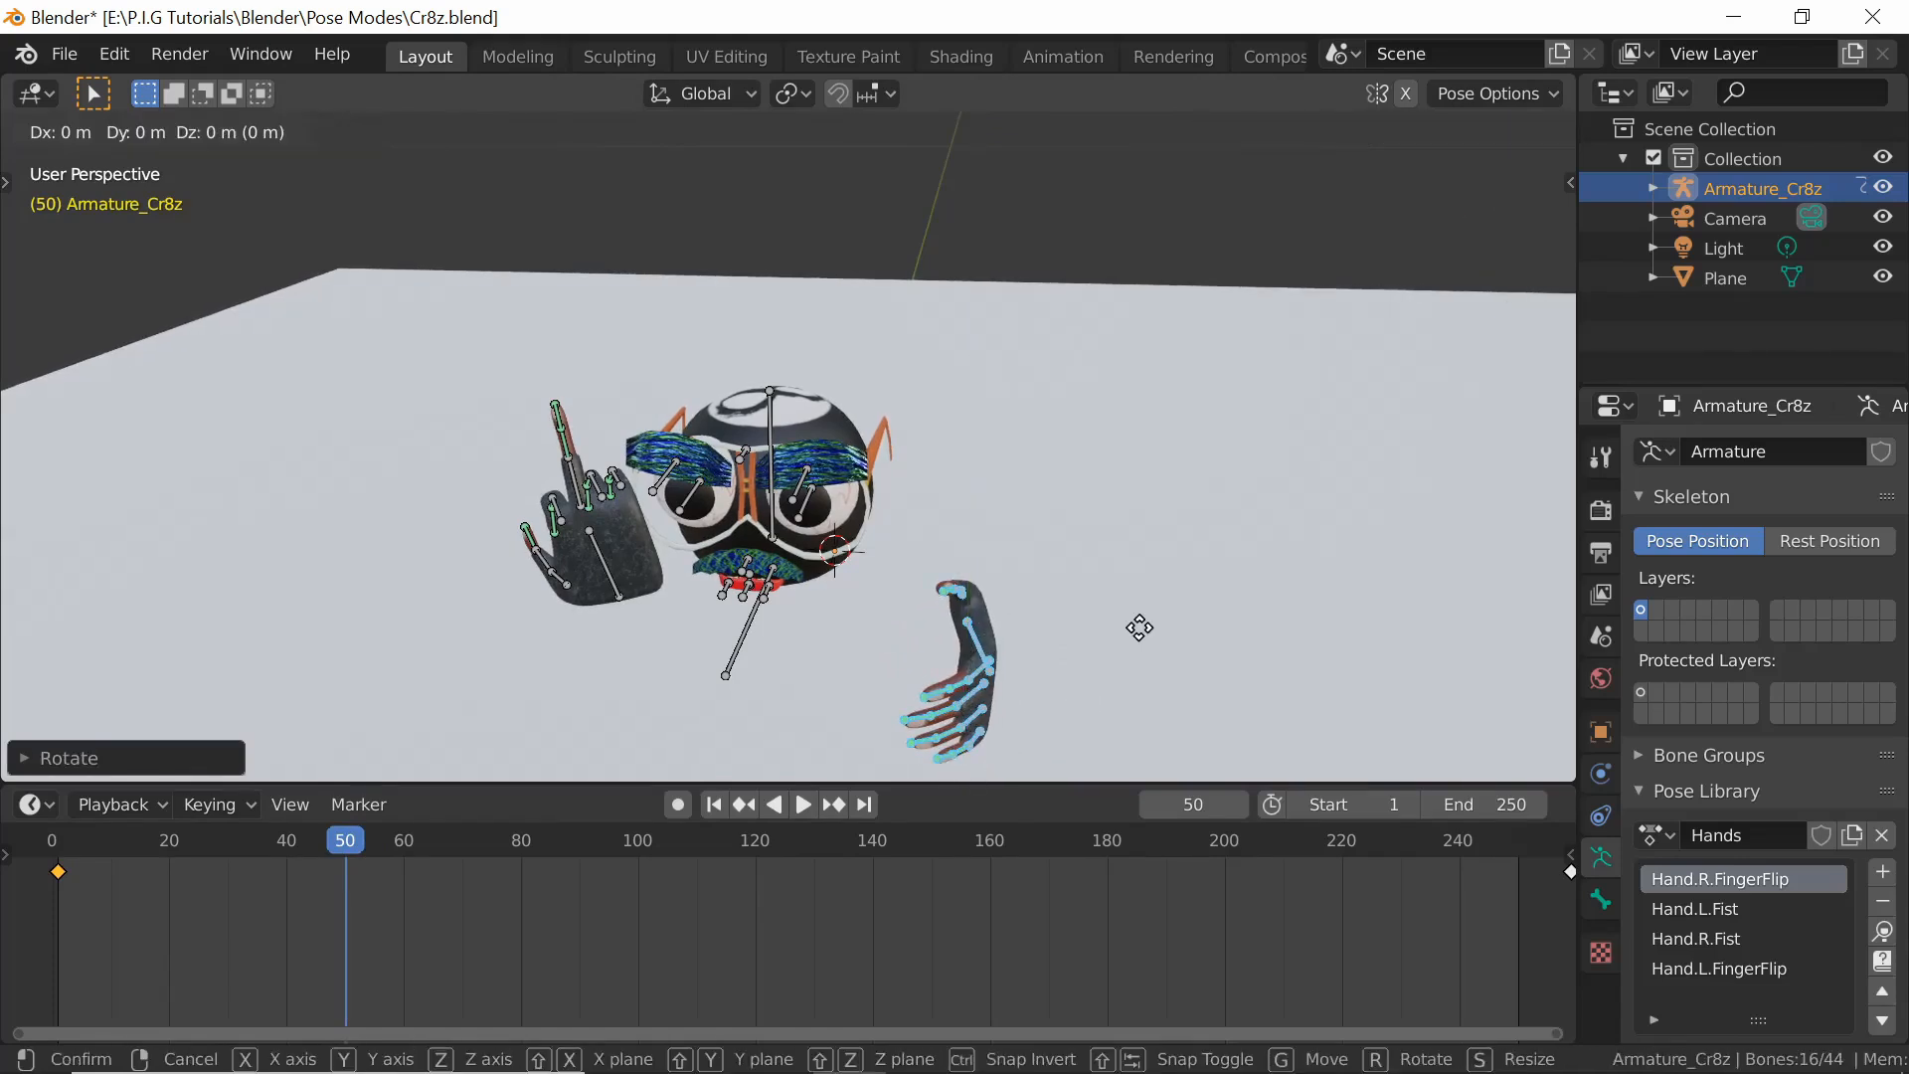
pyautogui.press('x')
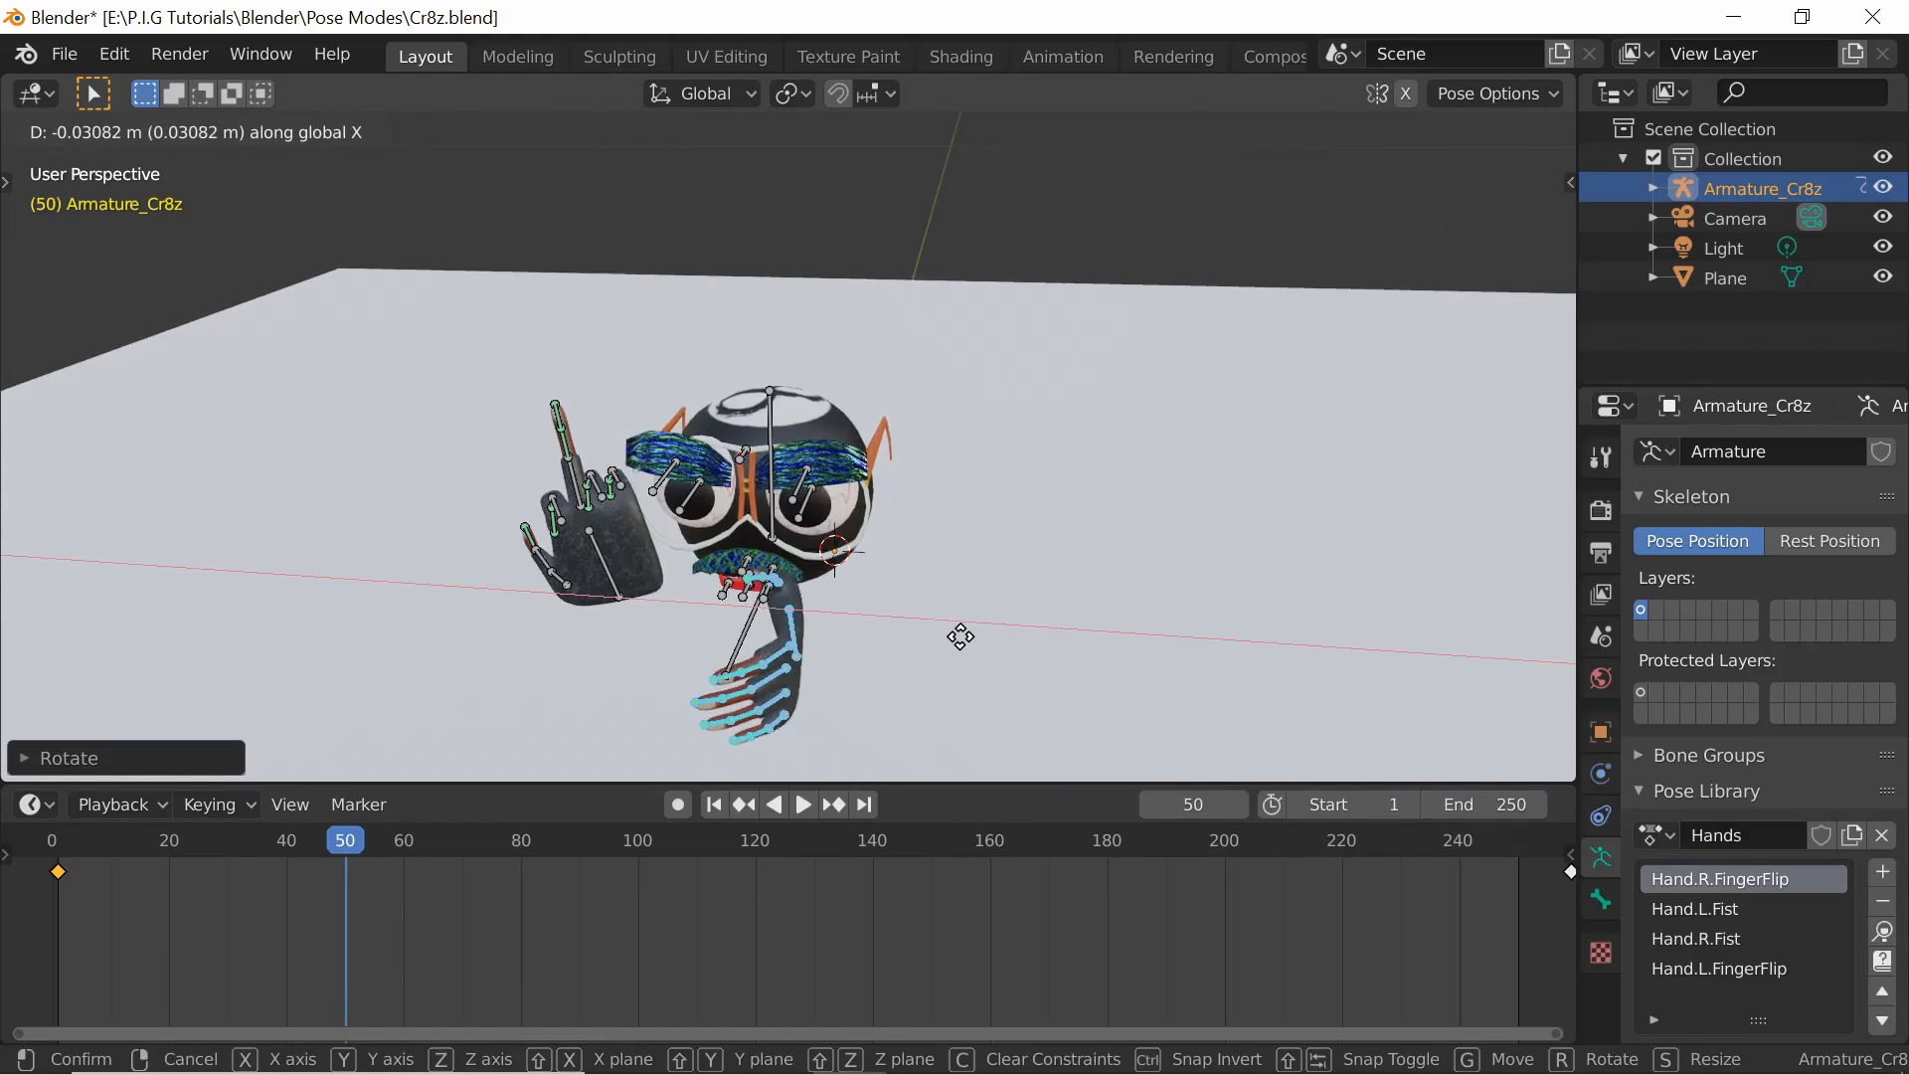
pyautogui.click(970, 639)
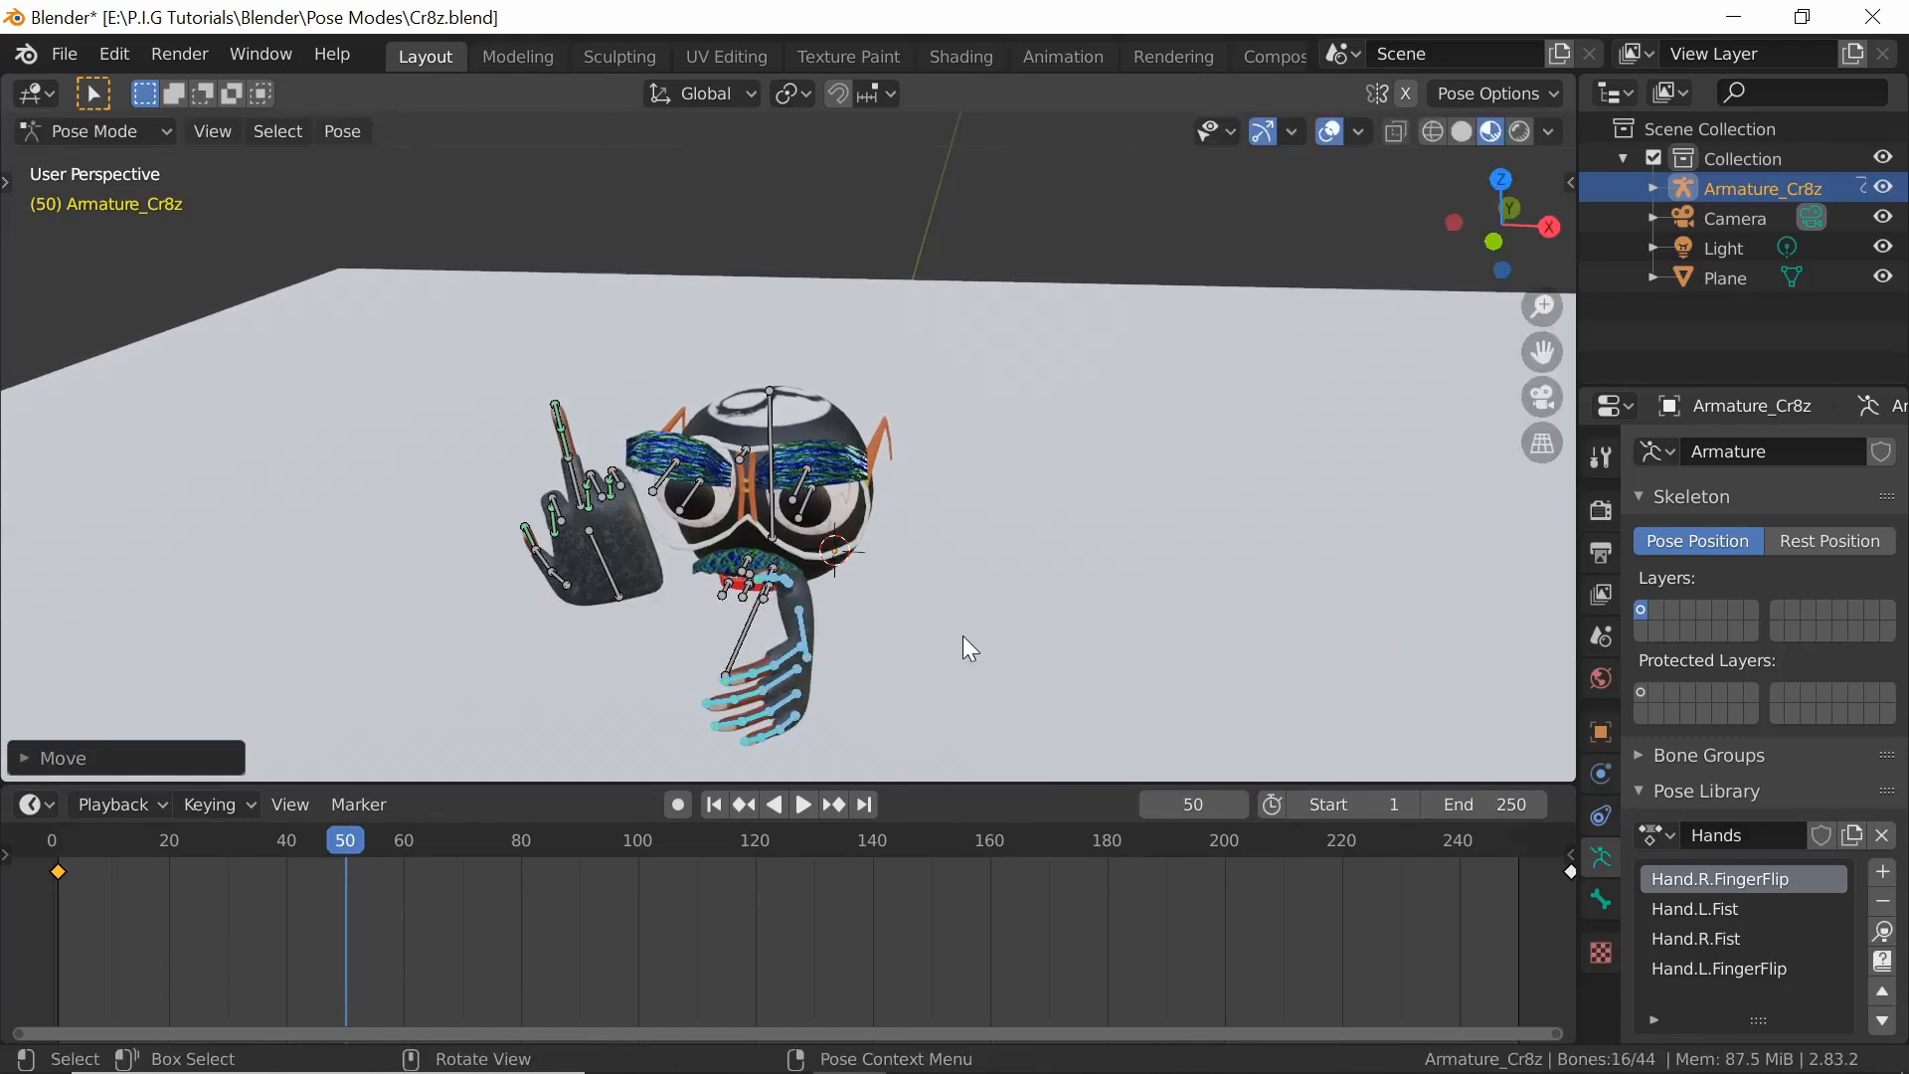
# Rotate the left hand about -89° around global Y so its fingers point downward
pyautogui.press('r')
pyautogui.press('y')
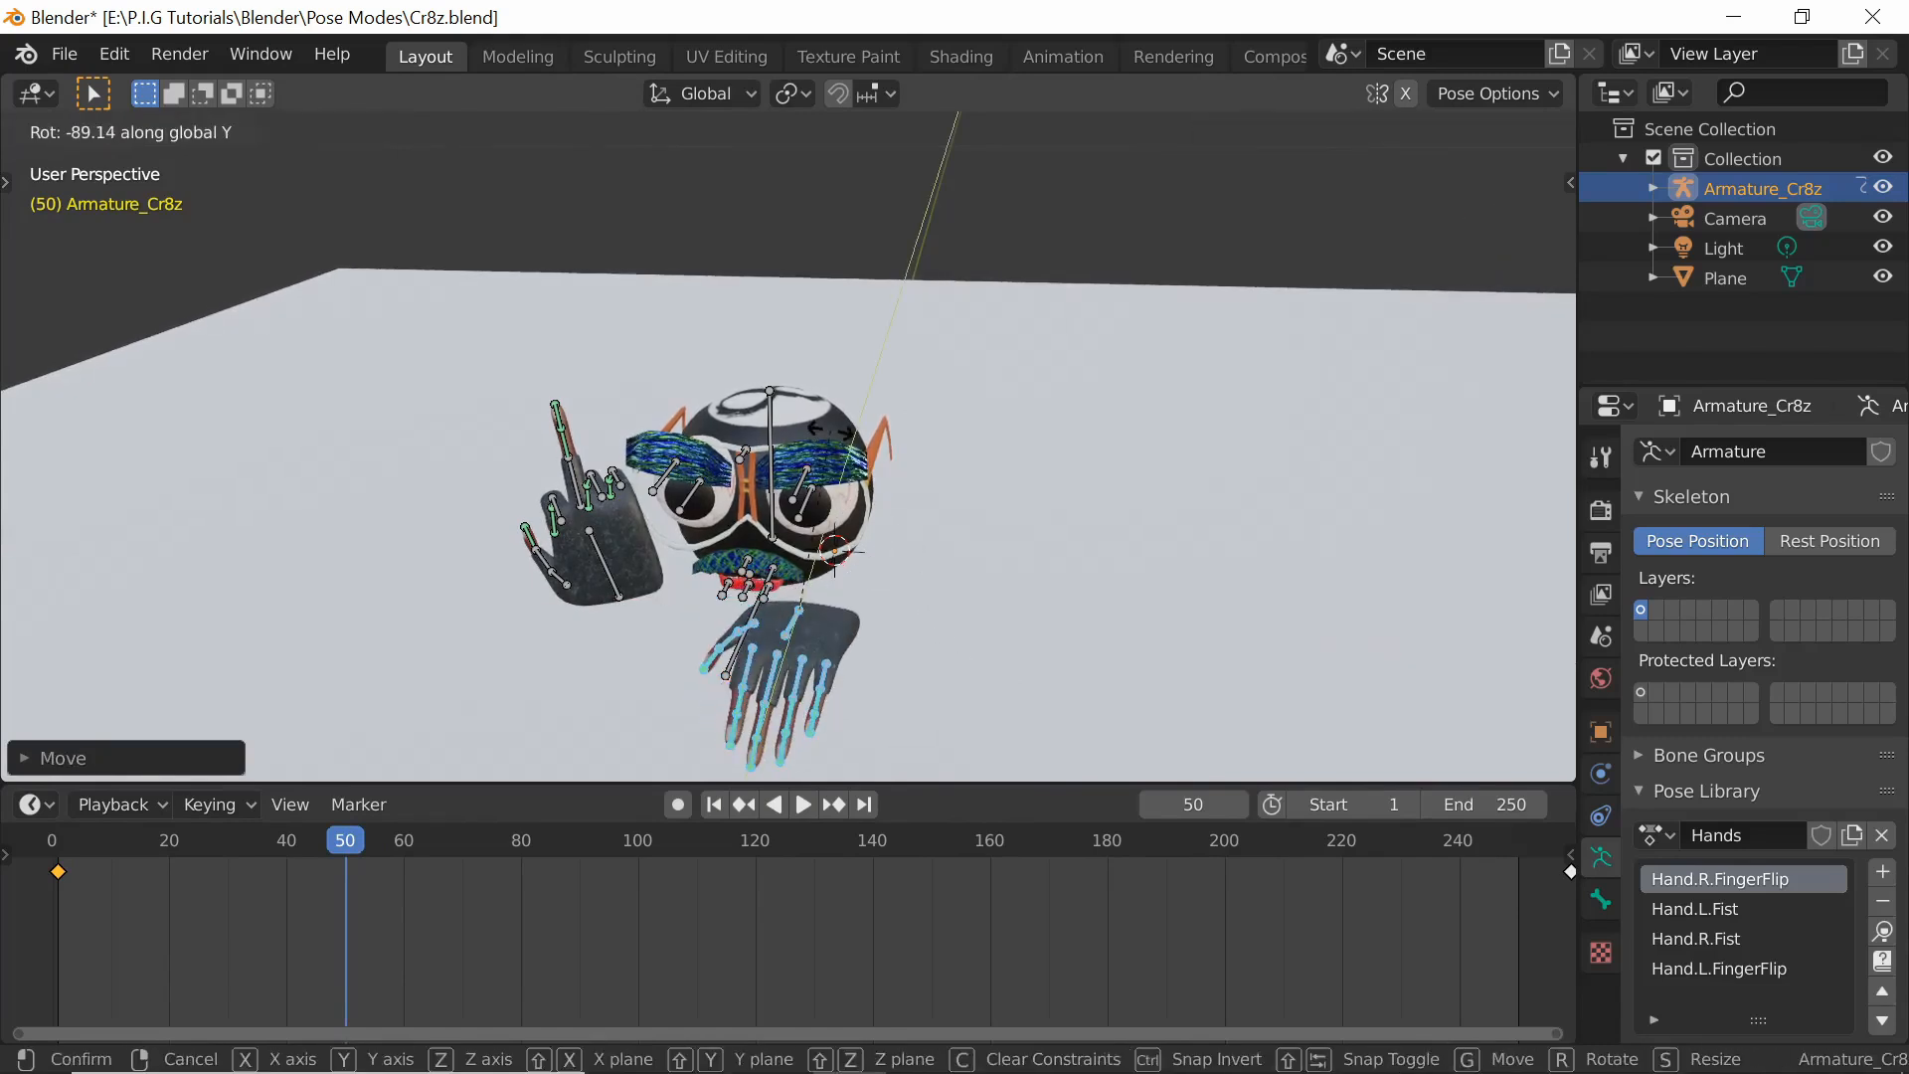
pyautogui.click(831, 428)
pyautogui.press('r')
pyautogui.press('z')
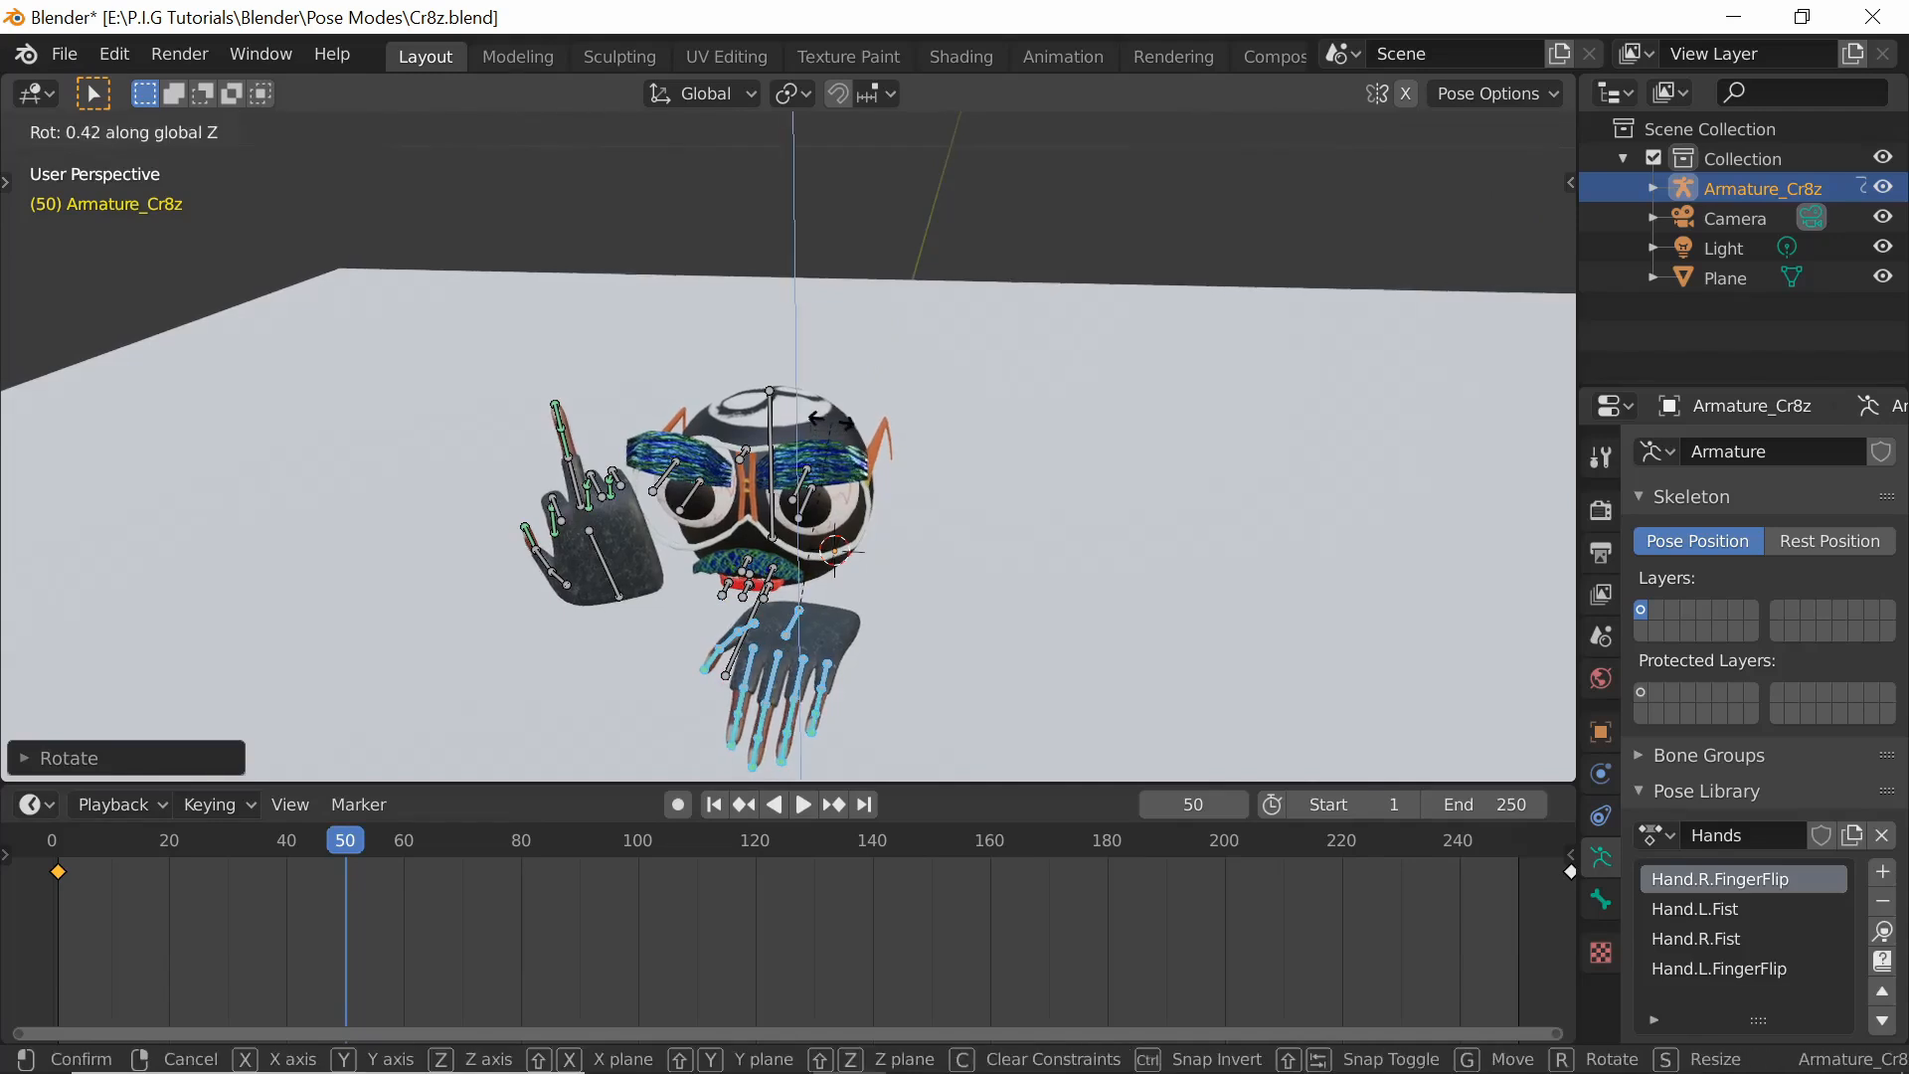
pyautogui.click(832, 408)
pyautogui.hotkey('ctrl', 'z')
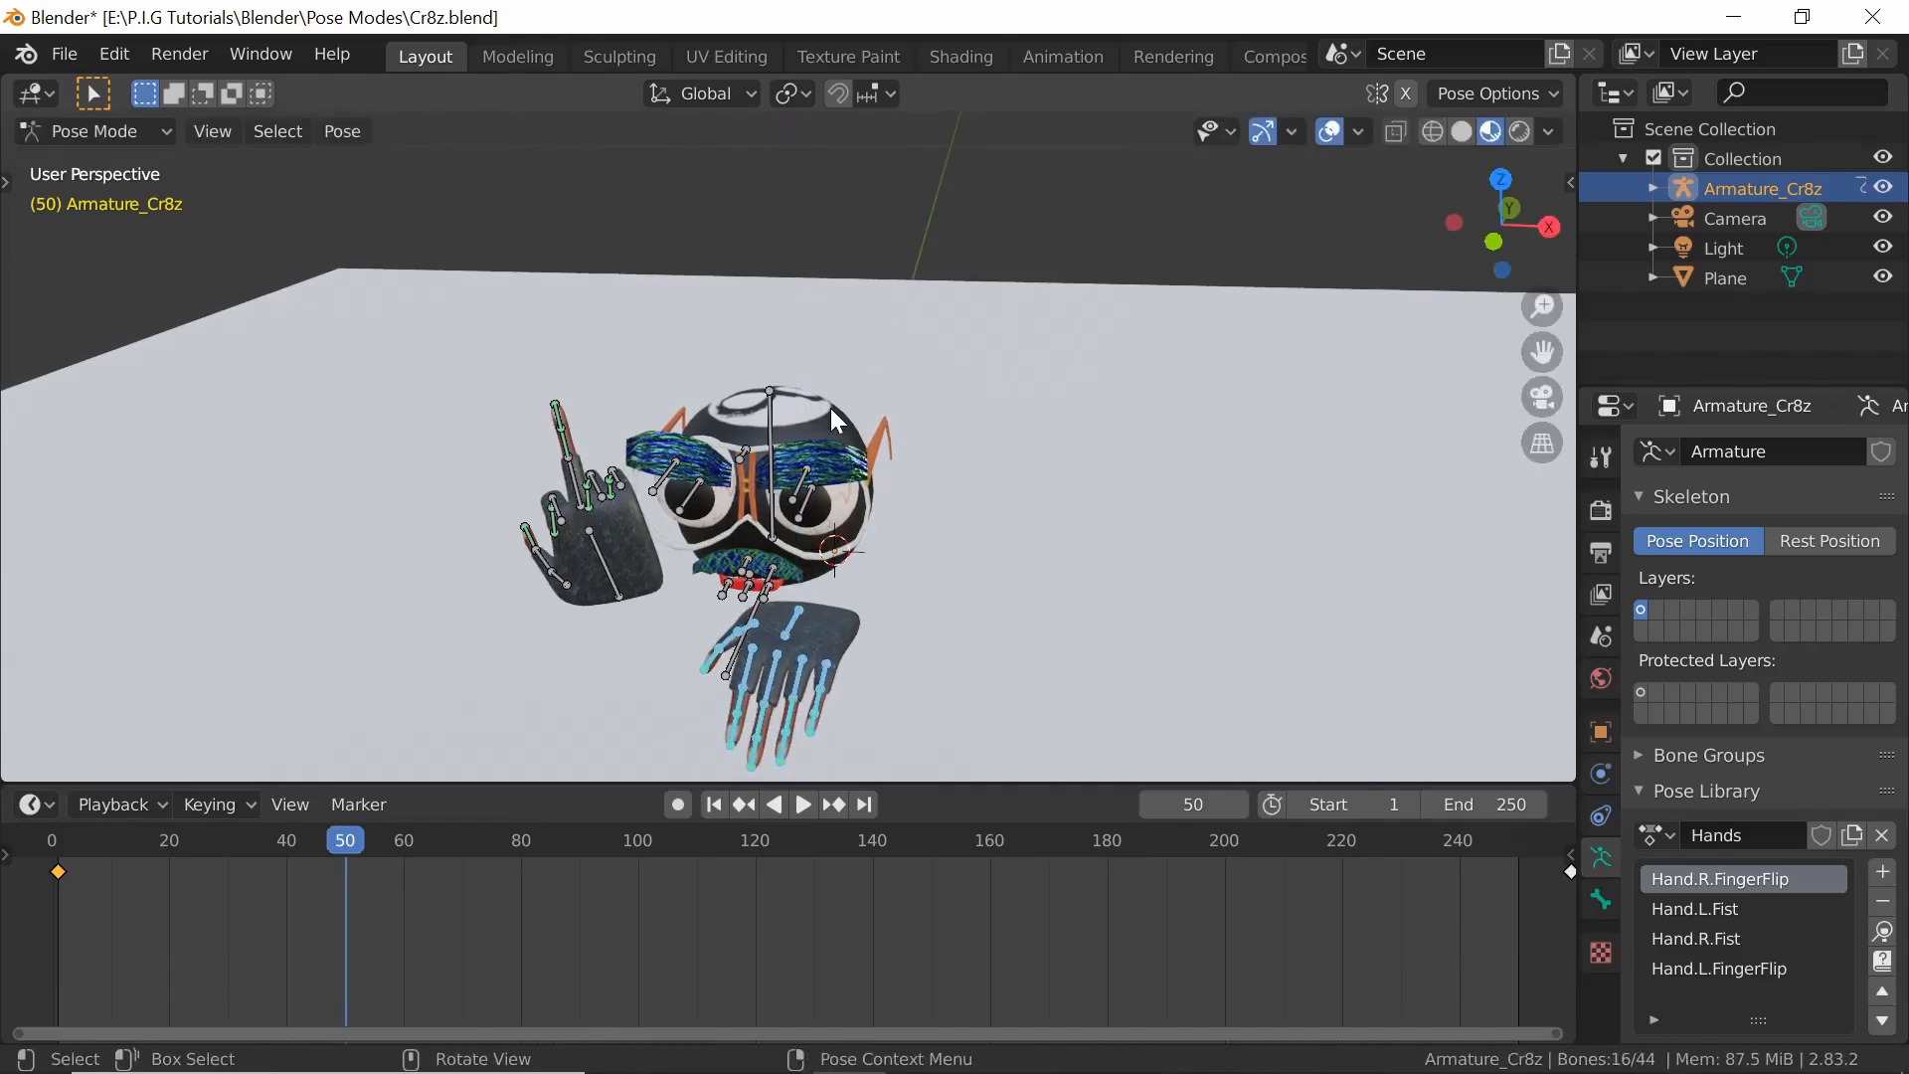
# Rotate the left hand about 17° around global X
pyautogui.press('r')
pyautogui.press('x')
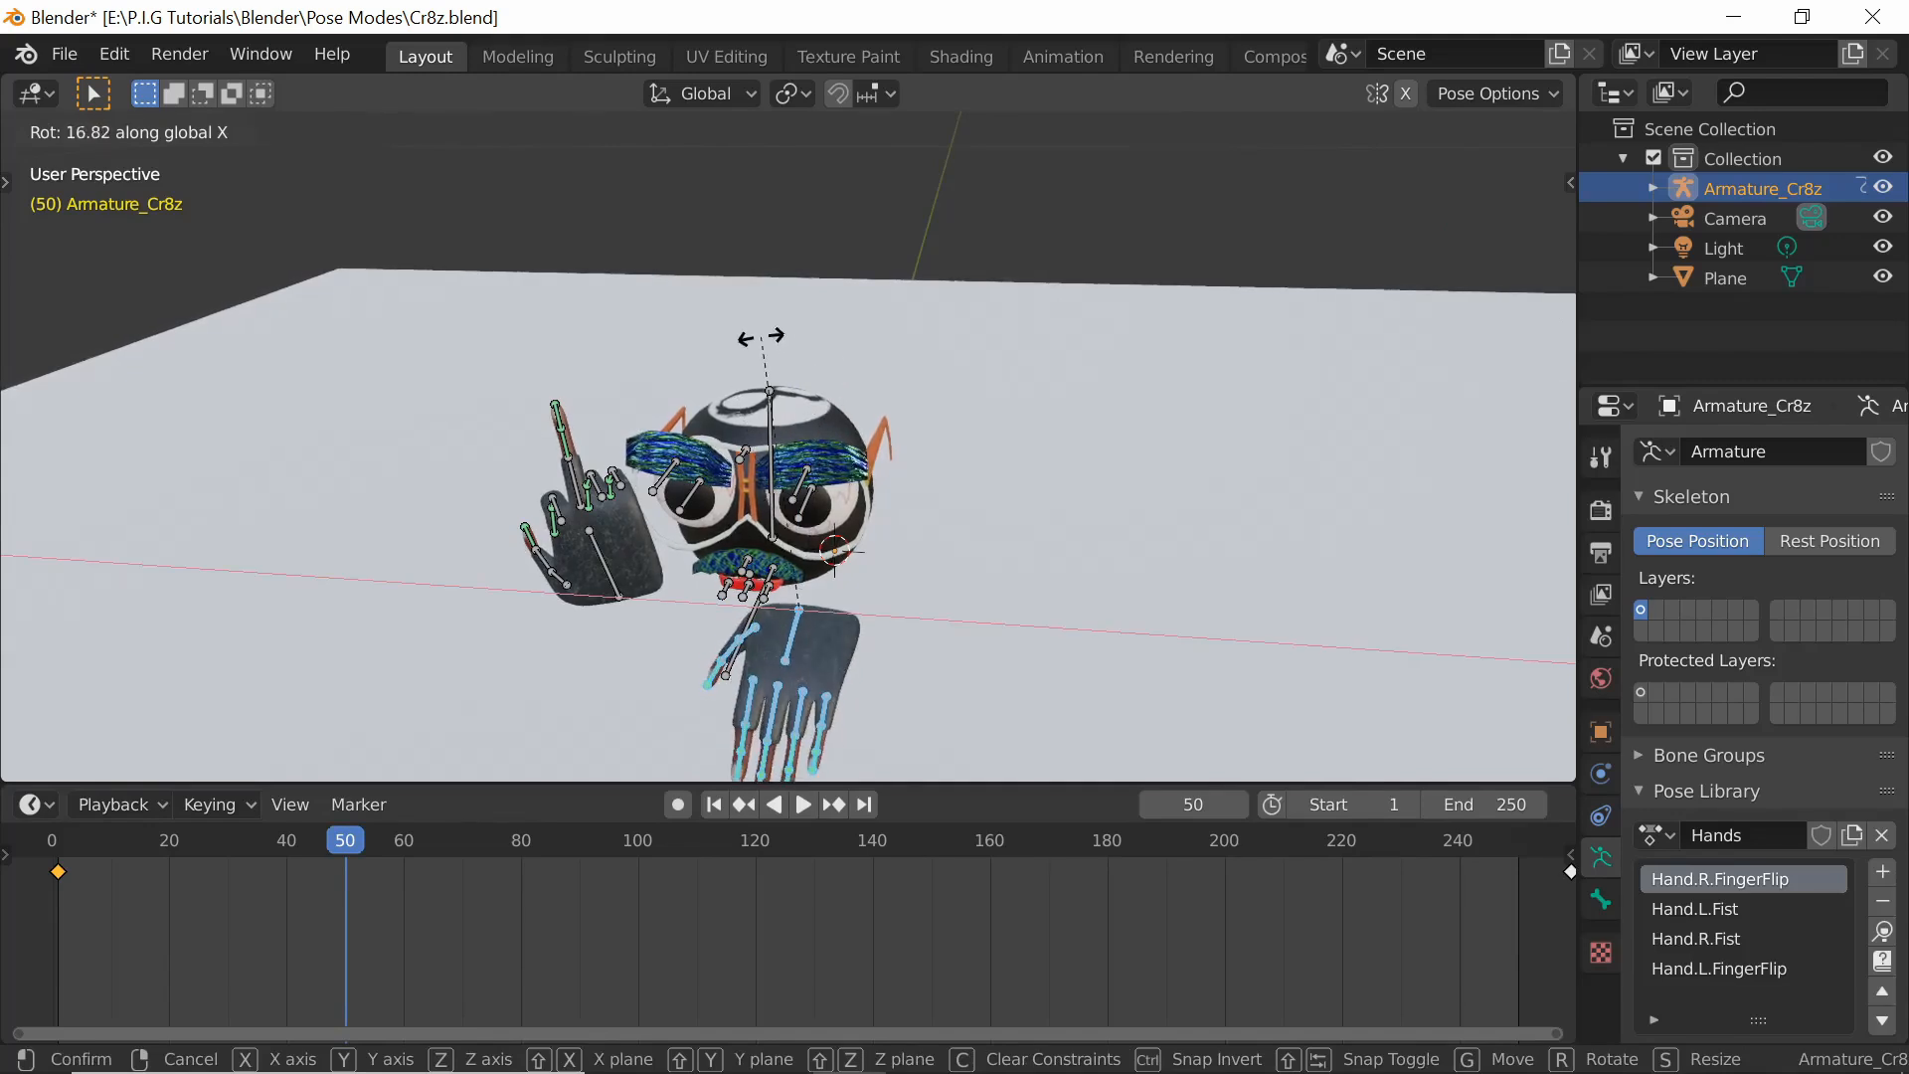
pyautogui.click(771, 343)
pyautogui.moveTo(820, 581); pyautogui.dragTo(868, 527, button='middle')
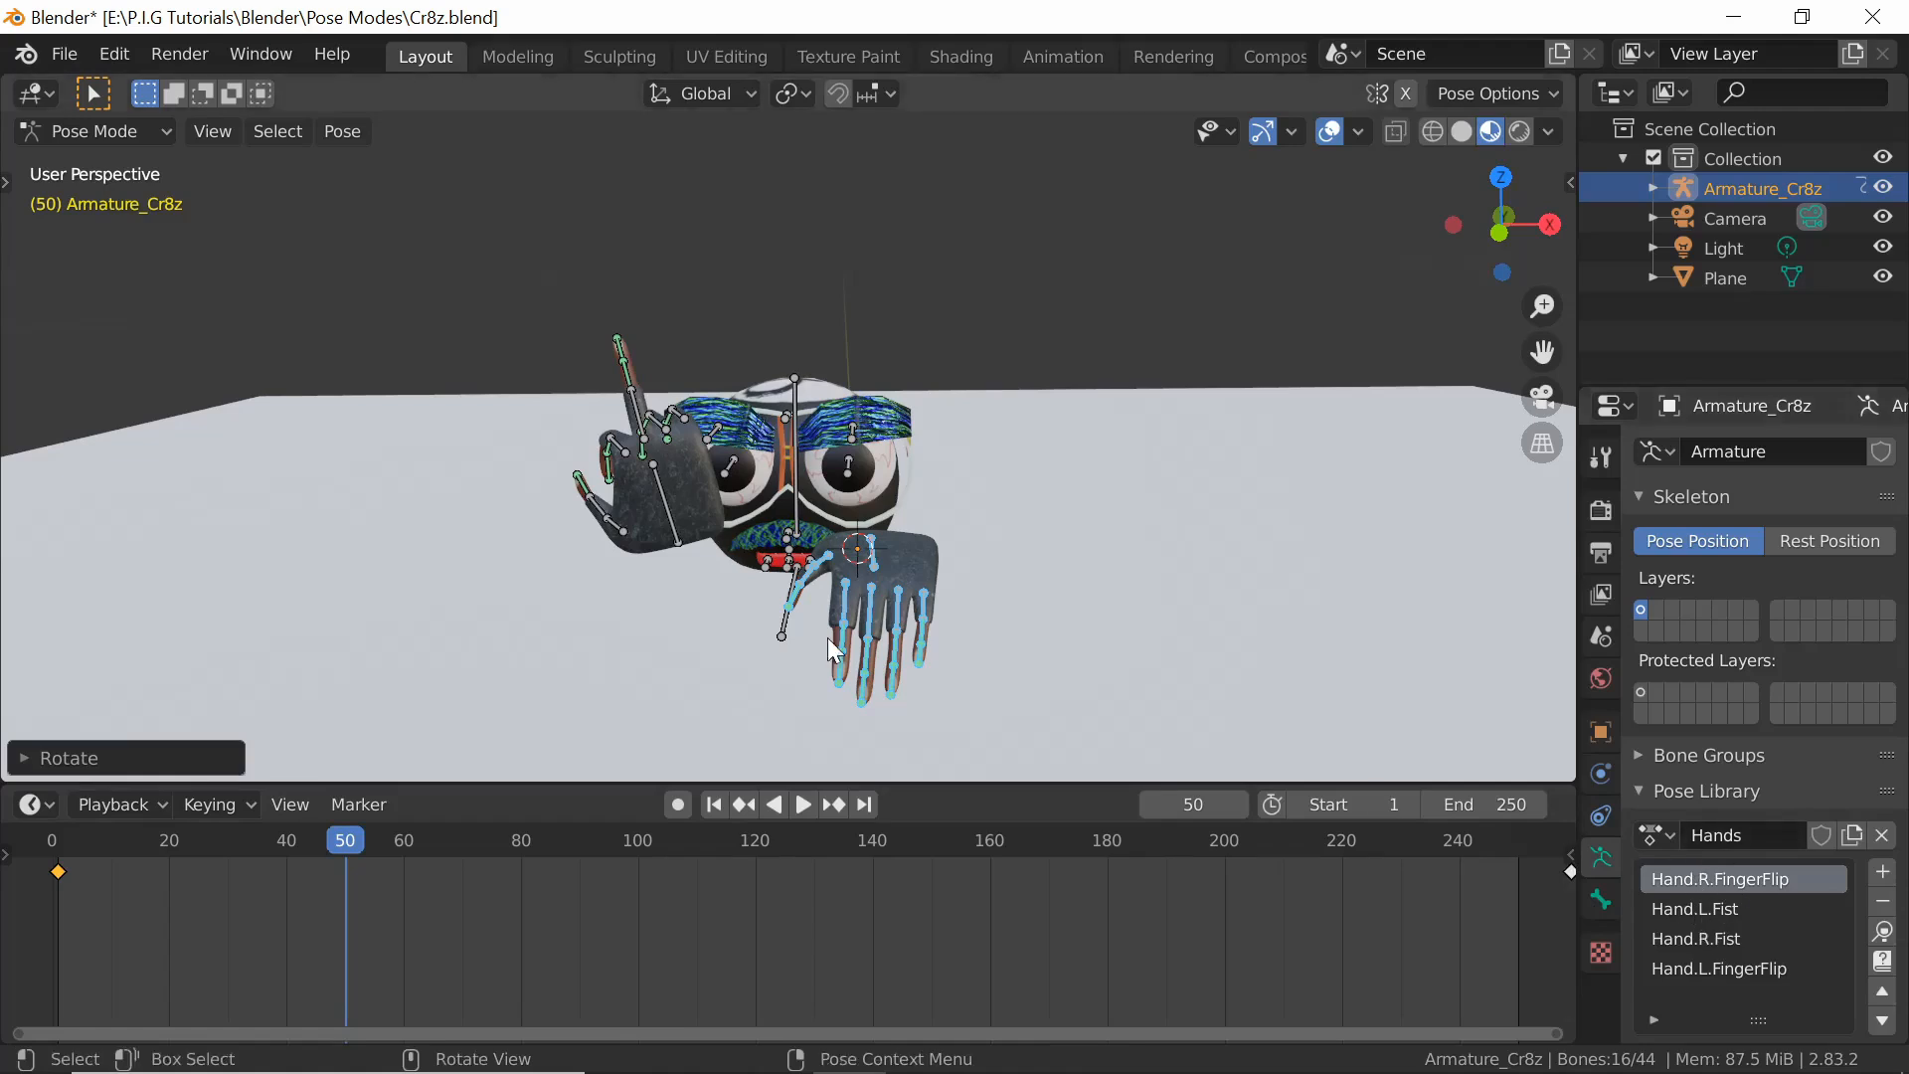
# Try applying the "Hand.L.Fist" library pose to the entire left hand, and undo it
pyautogui.click(1722, 909)
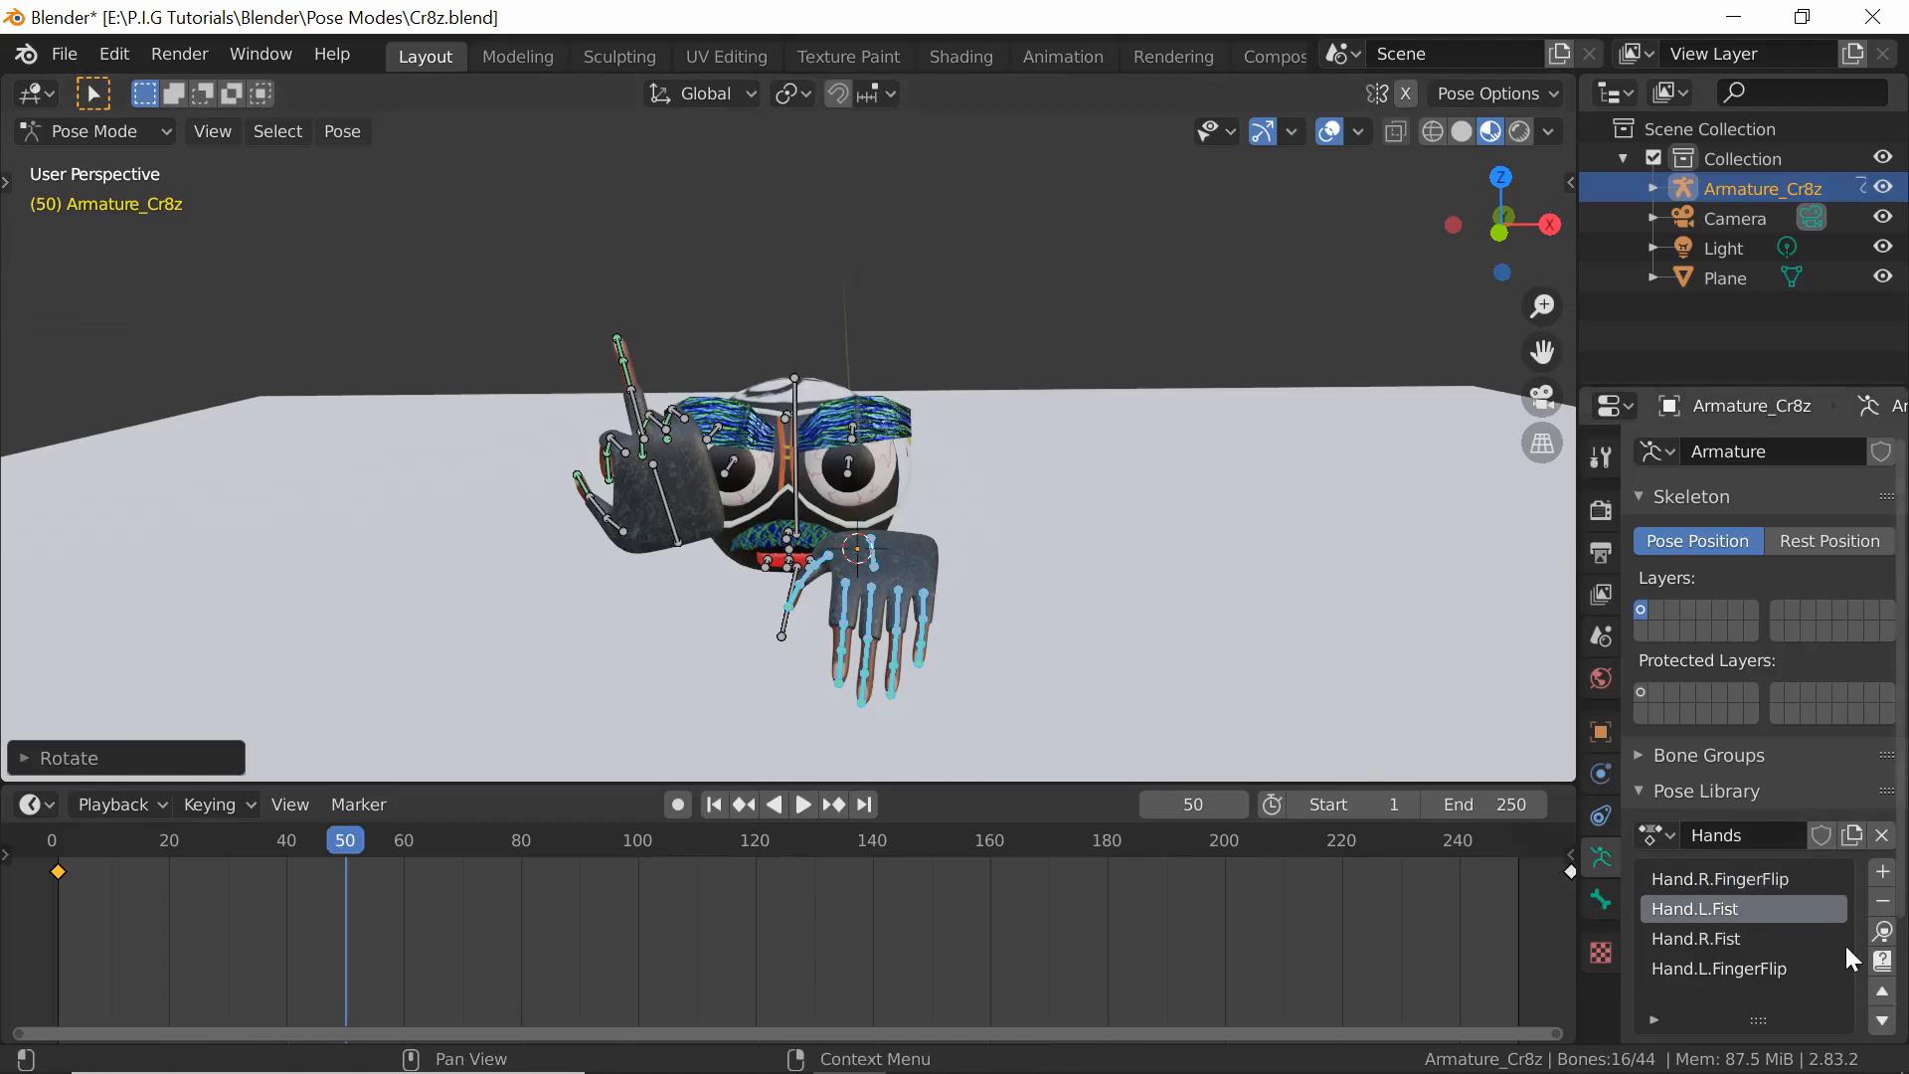
pyautogui.click(1885, 932)
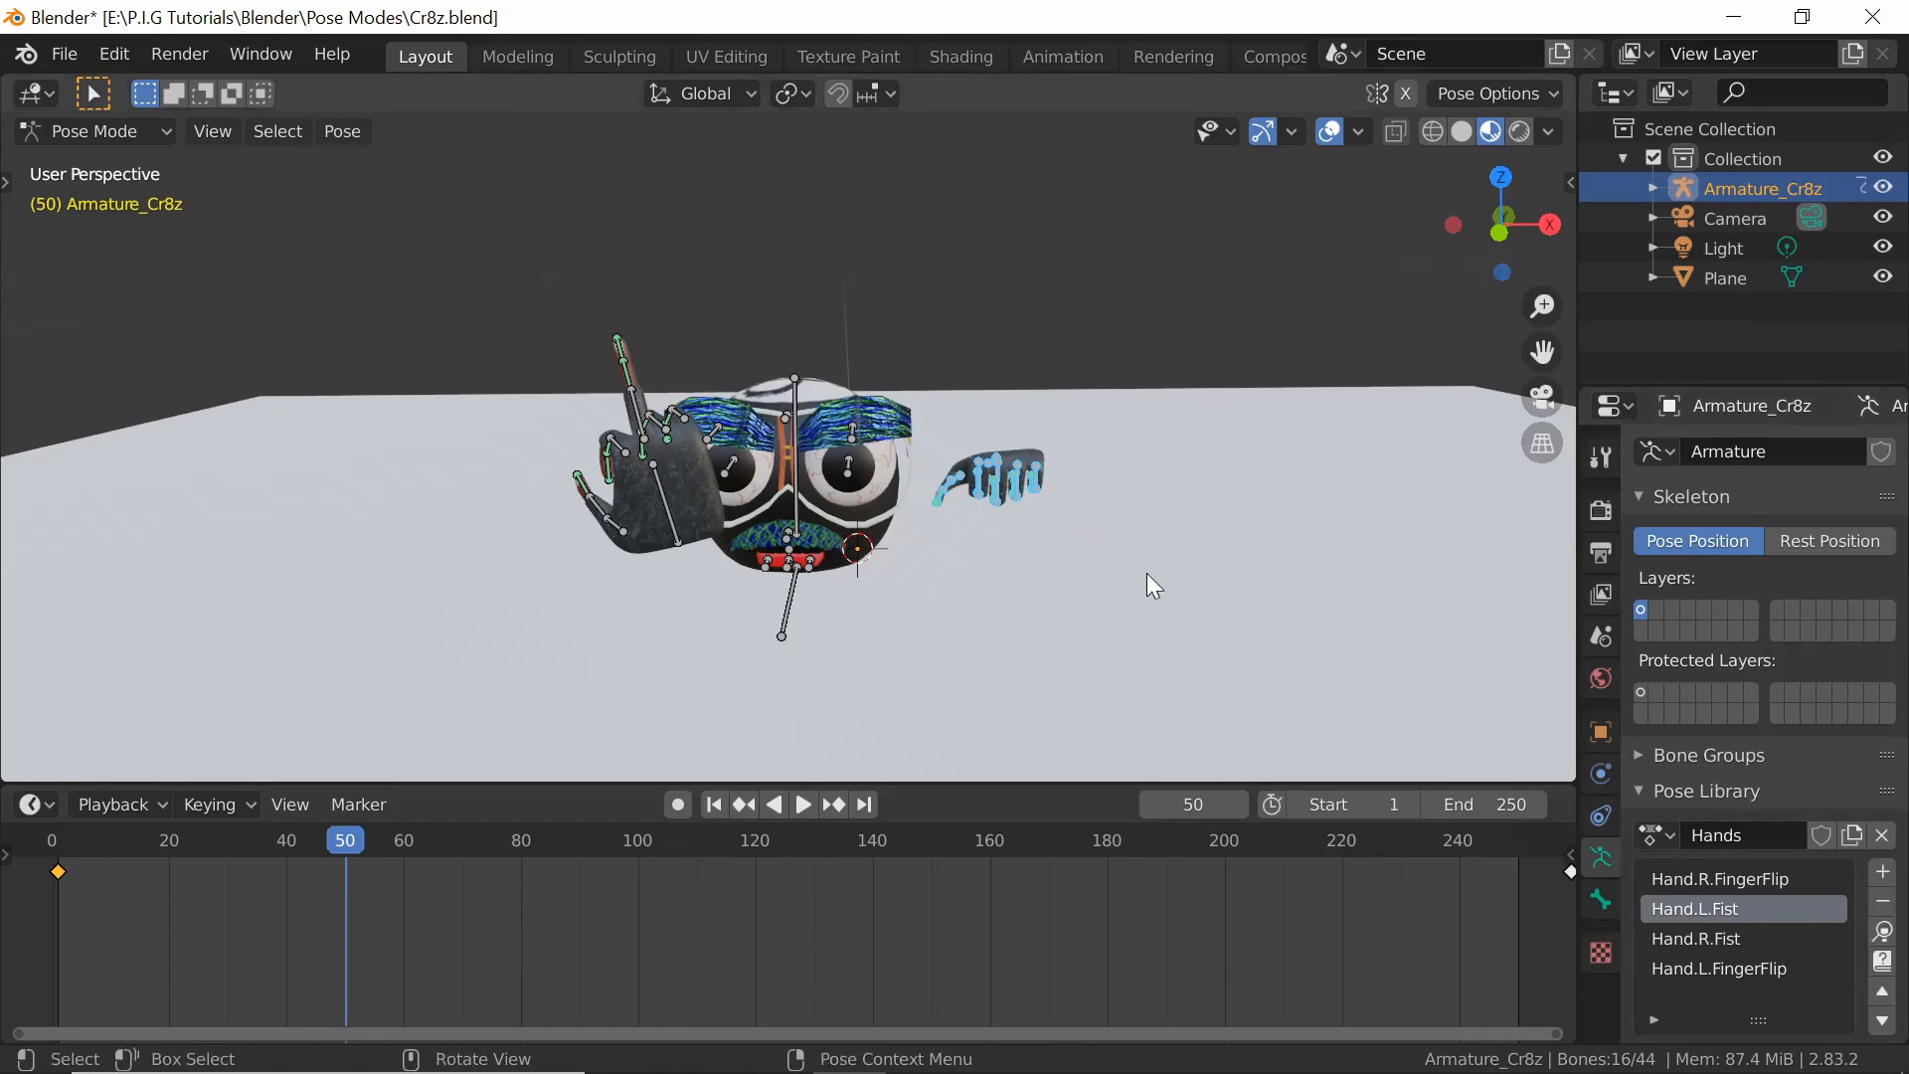
pyautogui.hotkey('ctrl', 'z')
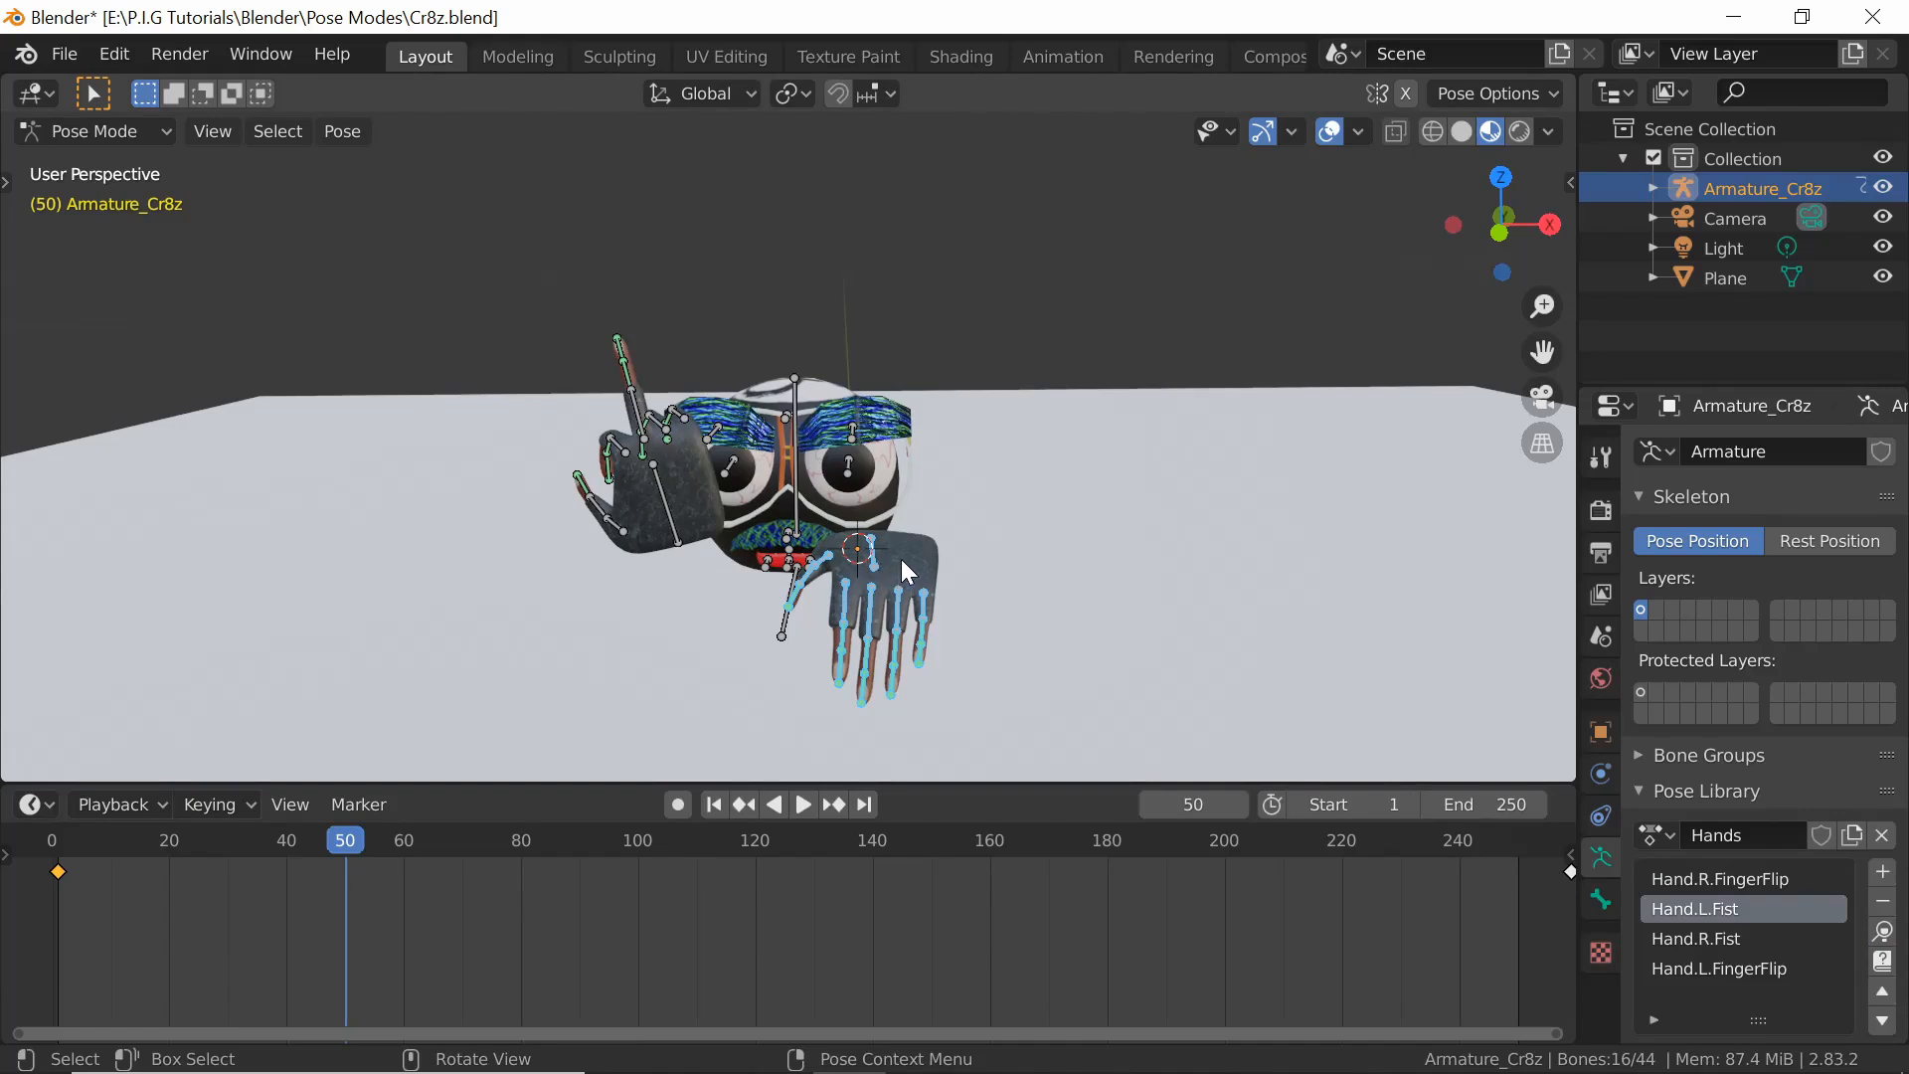
# Exclude the main left hand bone from the selection, apply the "Hand.L.Fist" pose to the finger bones, and keyframe them at frame 50
pyautogui.moveTo(913, 540); pyautogui.dragTo(880, 571)
pyautogui.click(1885, 933)
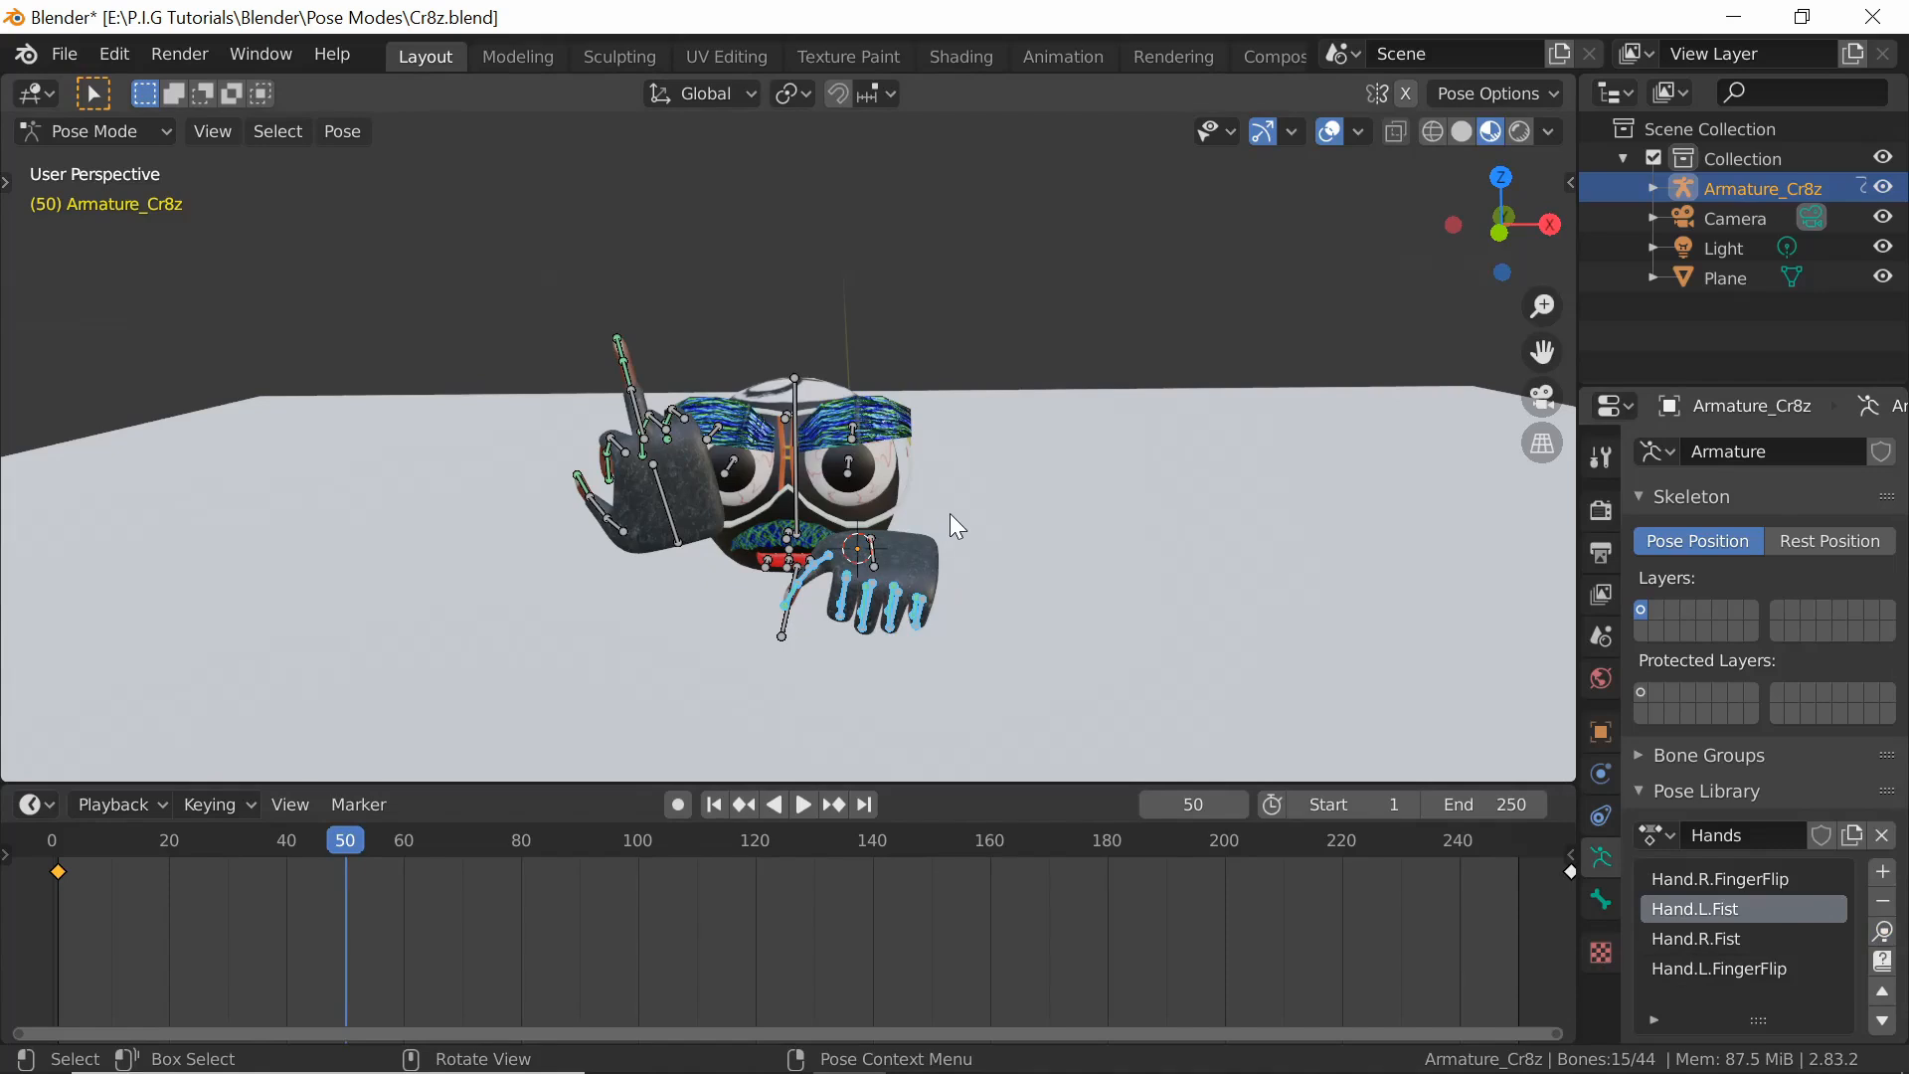
pyautogui.press('i')
pyautogui.click(951, 514)
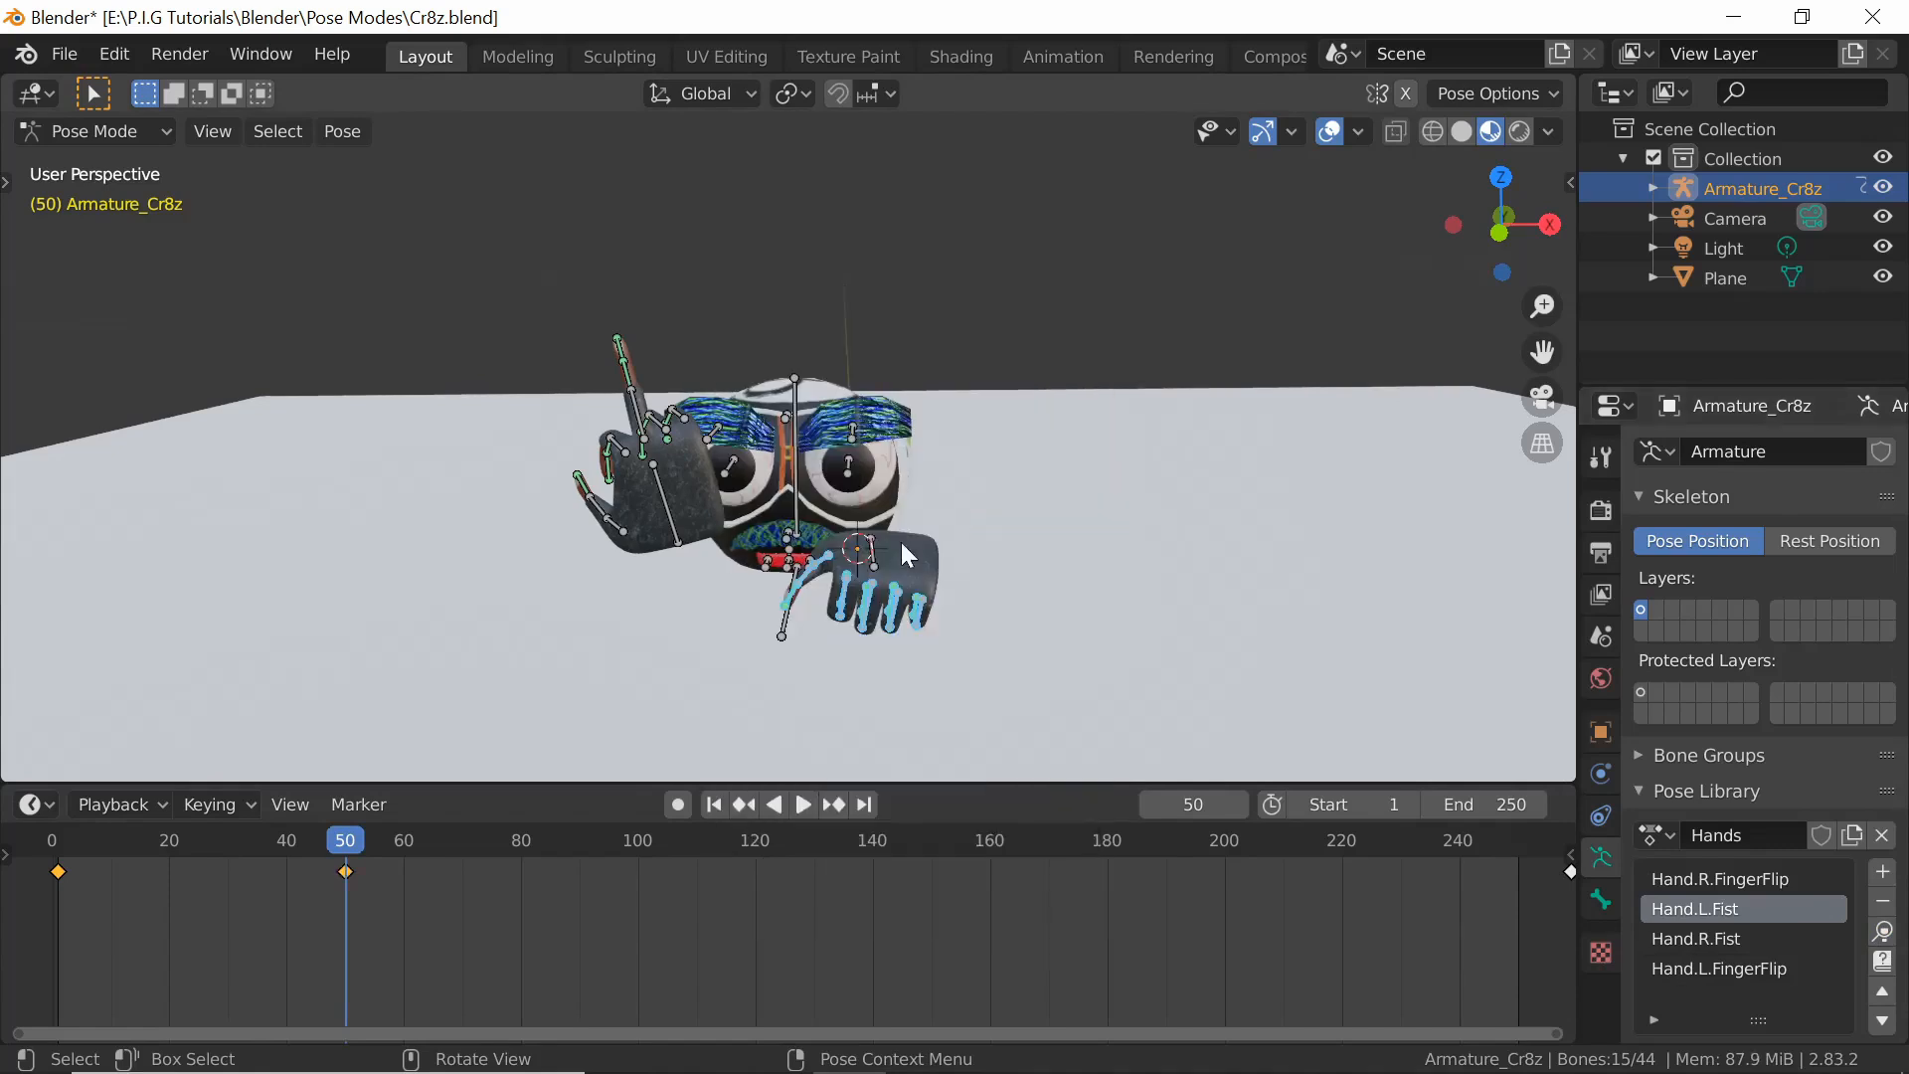
# Play the animation from frame 1 and examine the left hand's position at frame 50
pyautogui.click(713, 803)
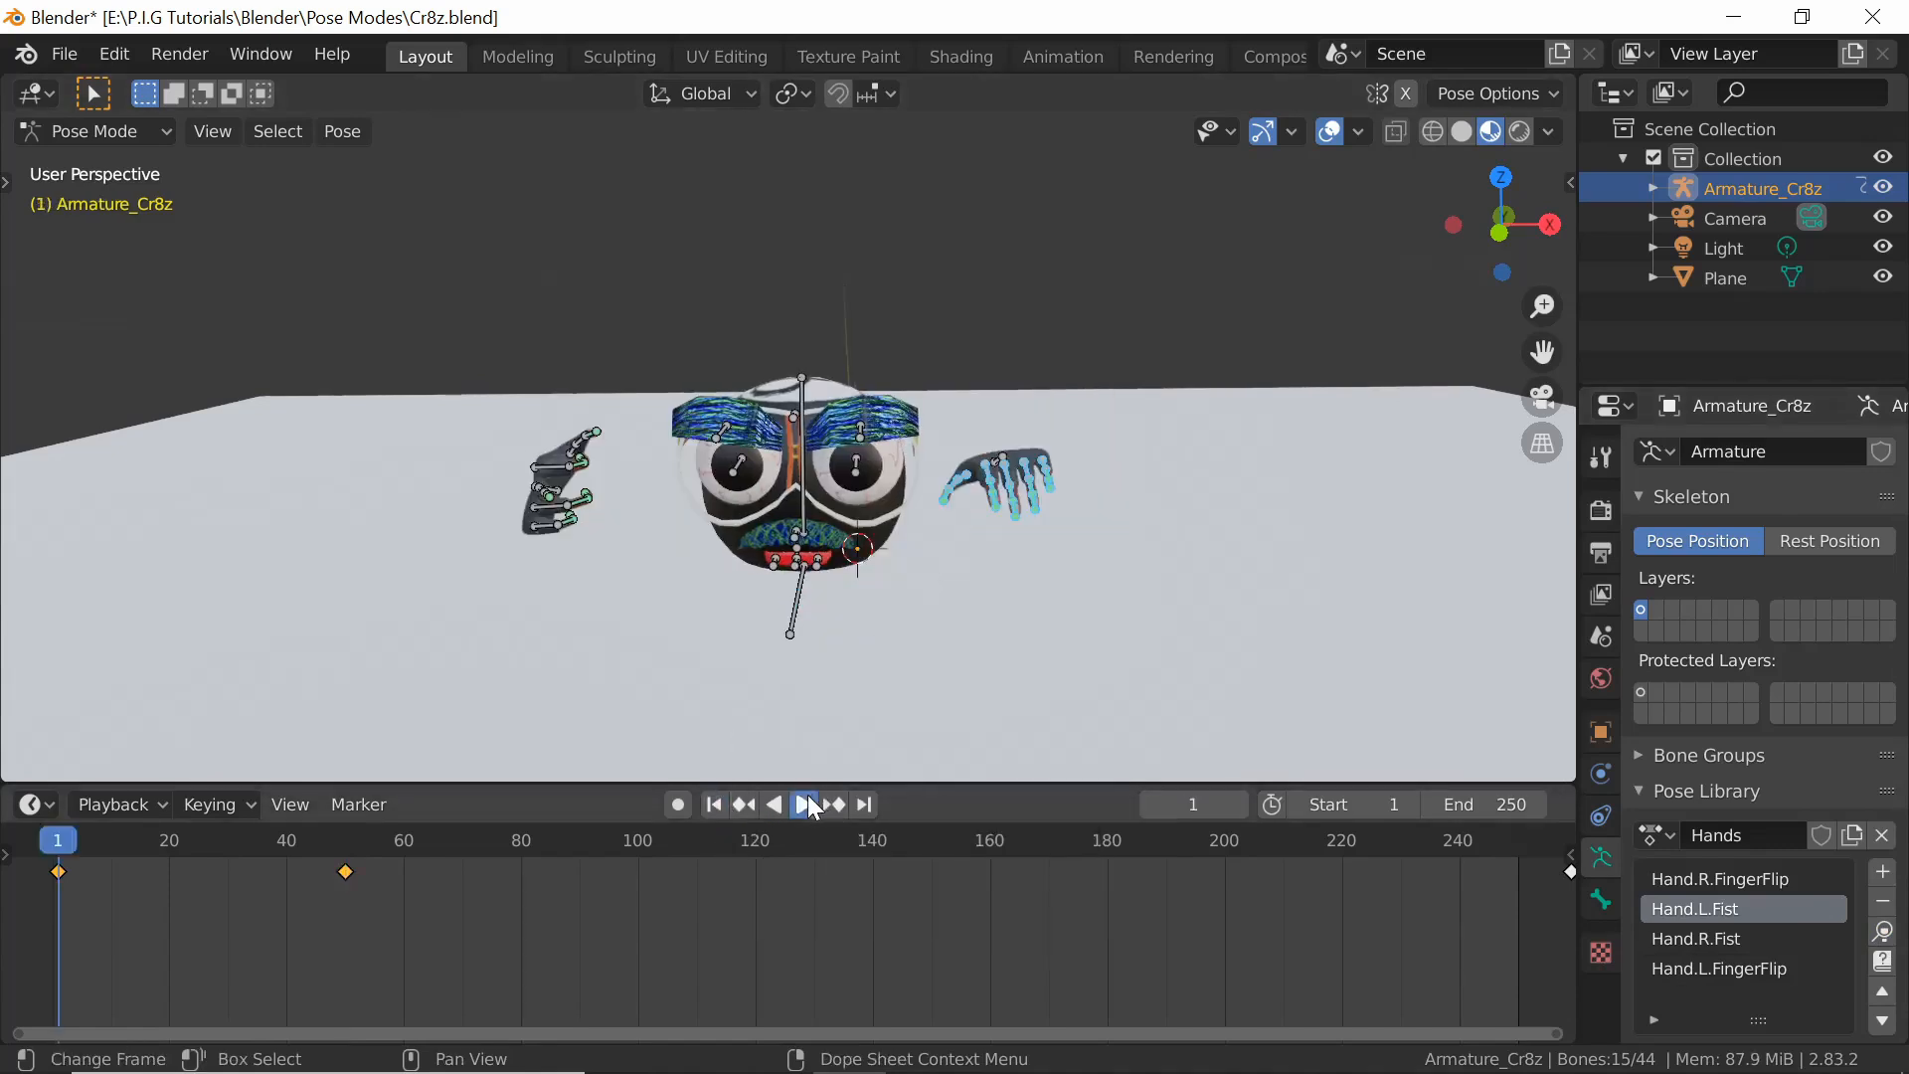
pyautogui.click(807, 797)
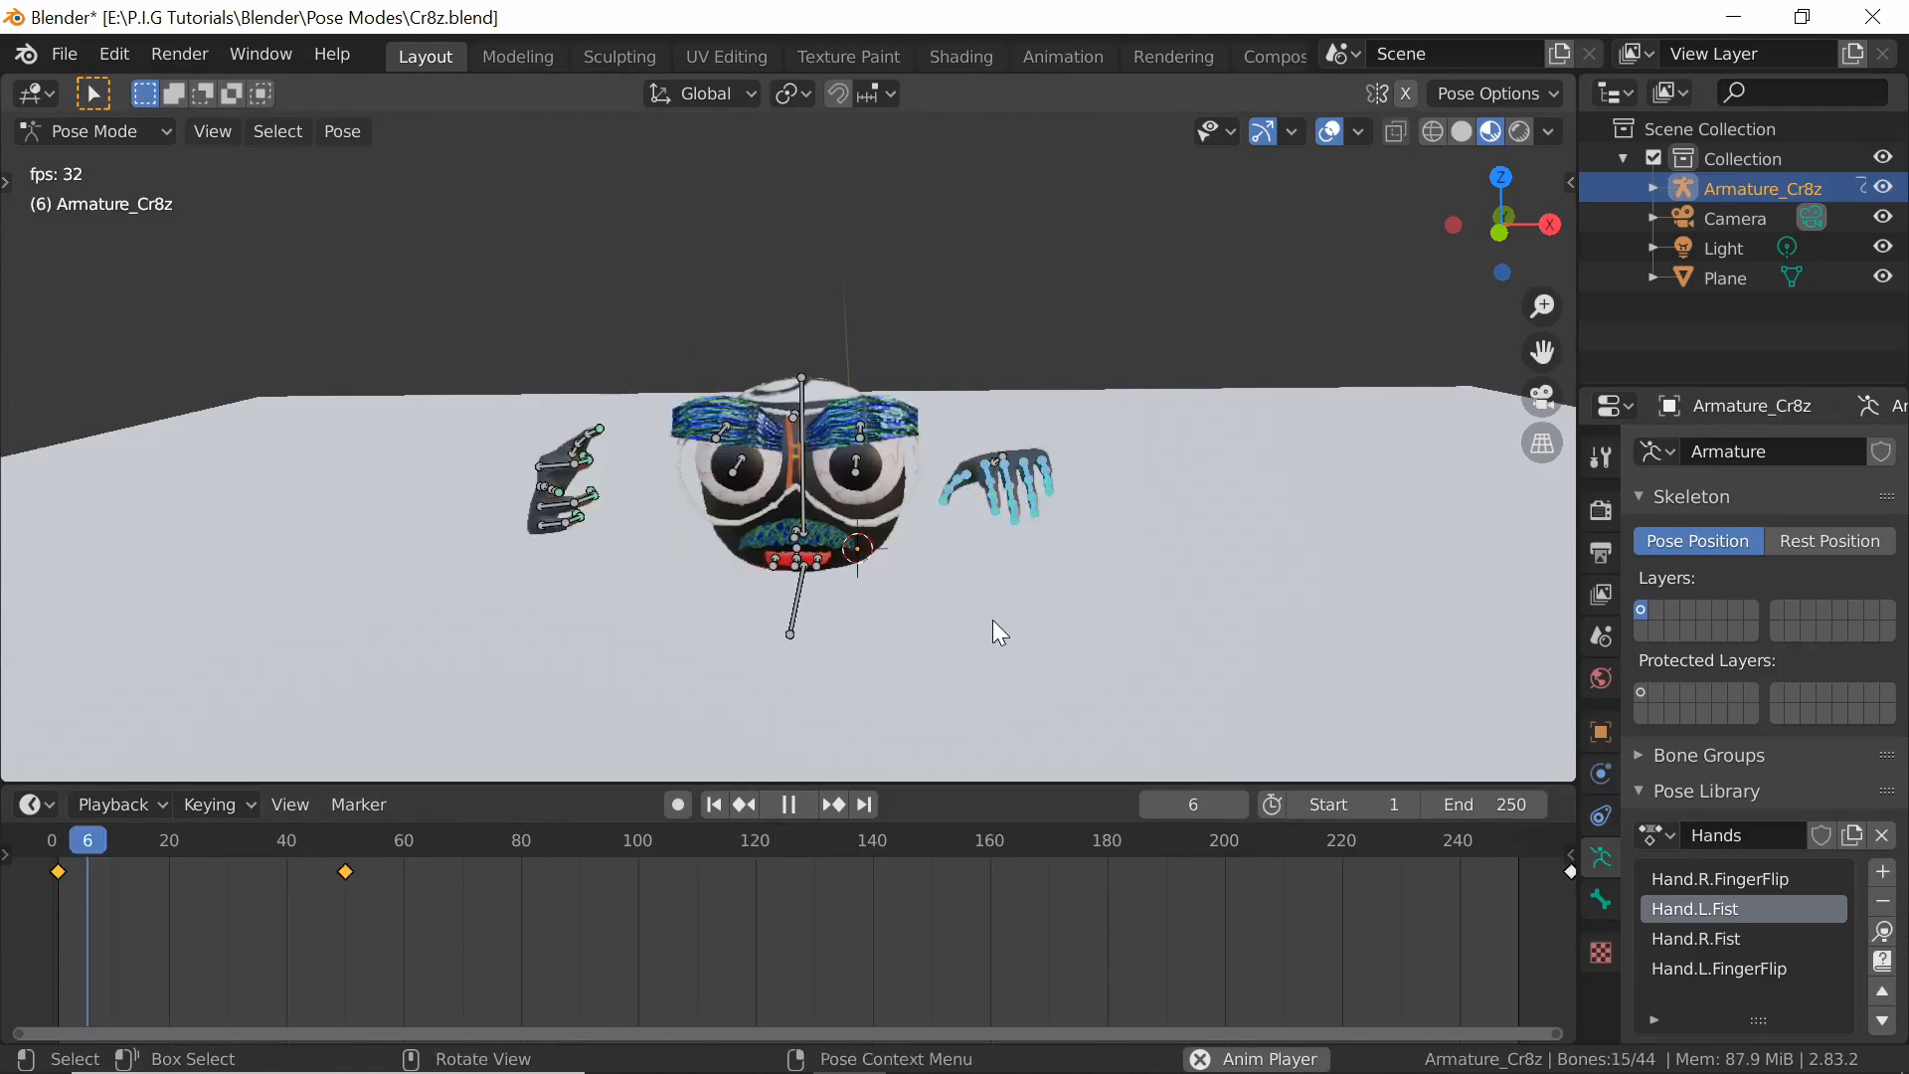
pyautogui.press('space')
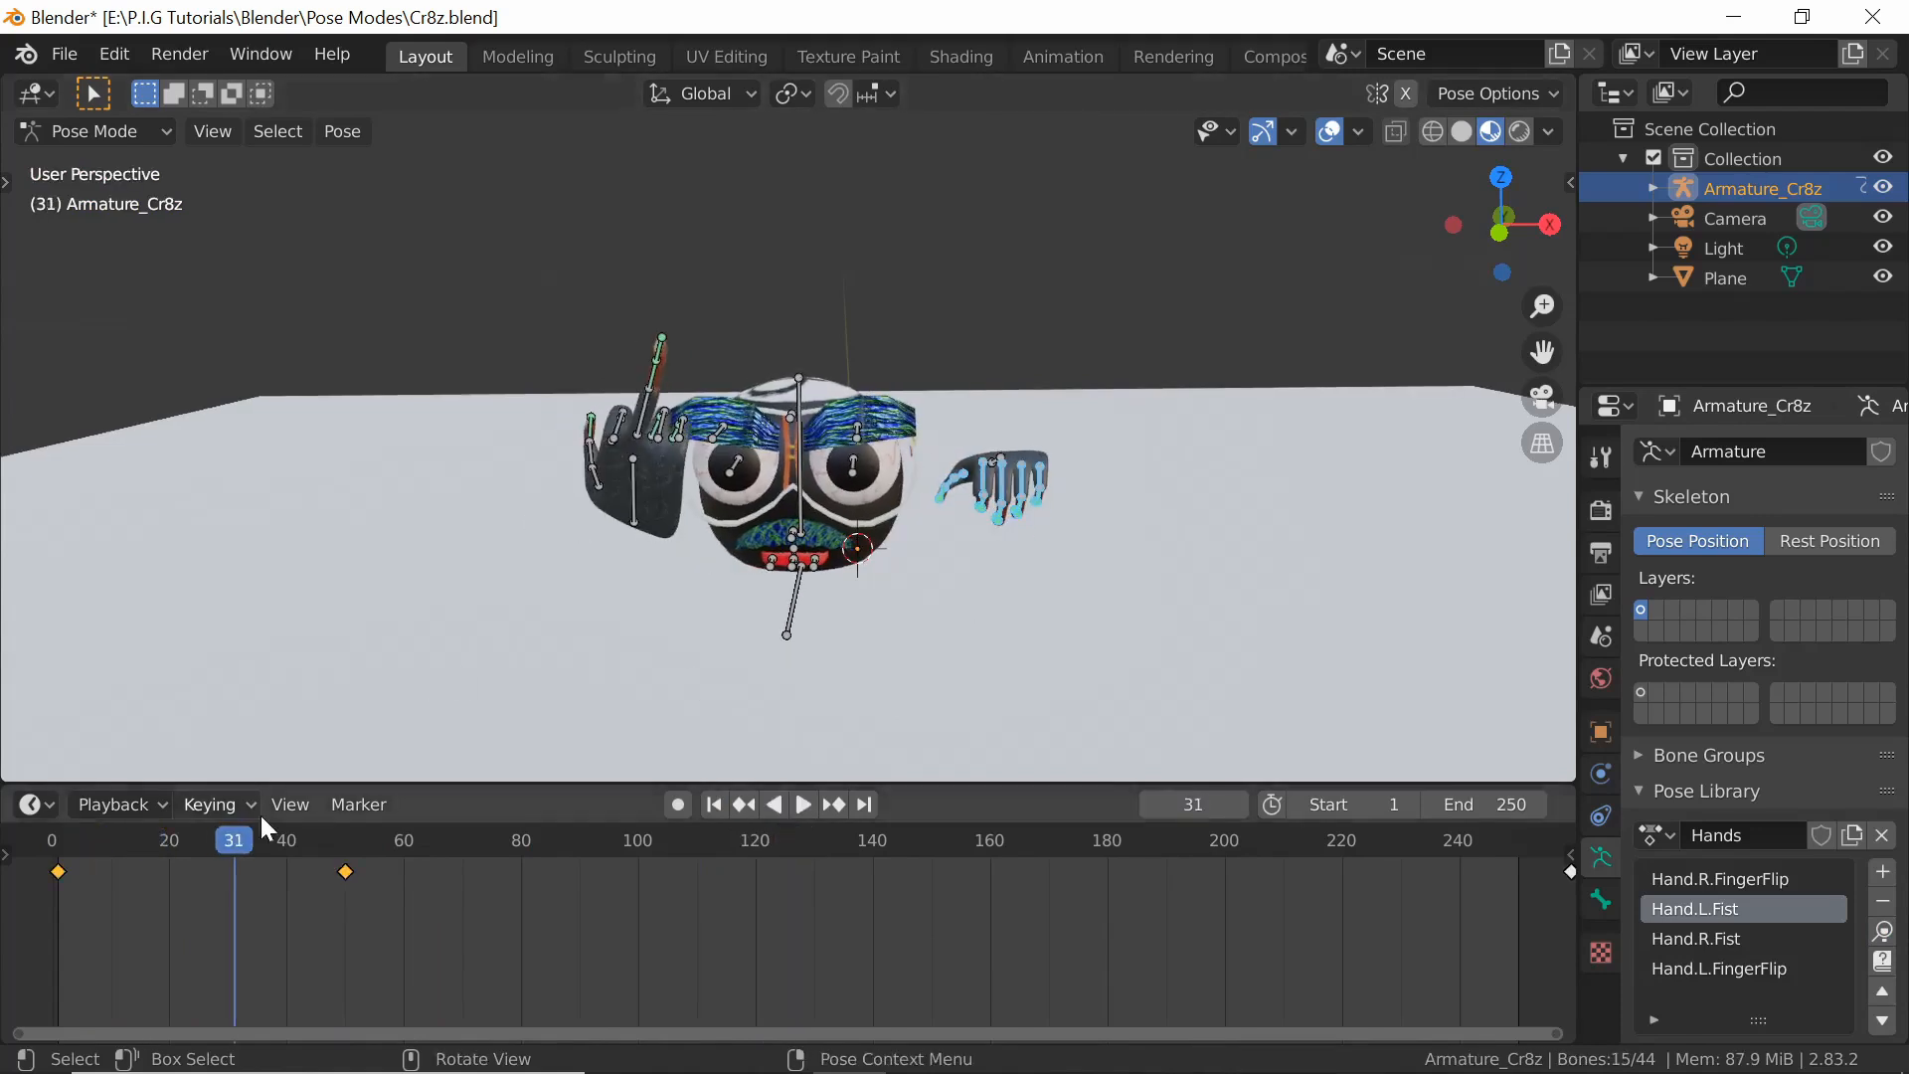
pyautogui.moveTo(278, 845); pyautogui.dragTo(348, 845)
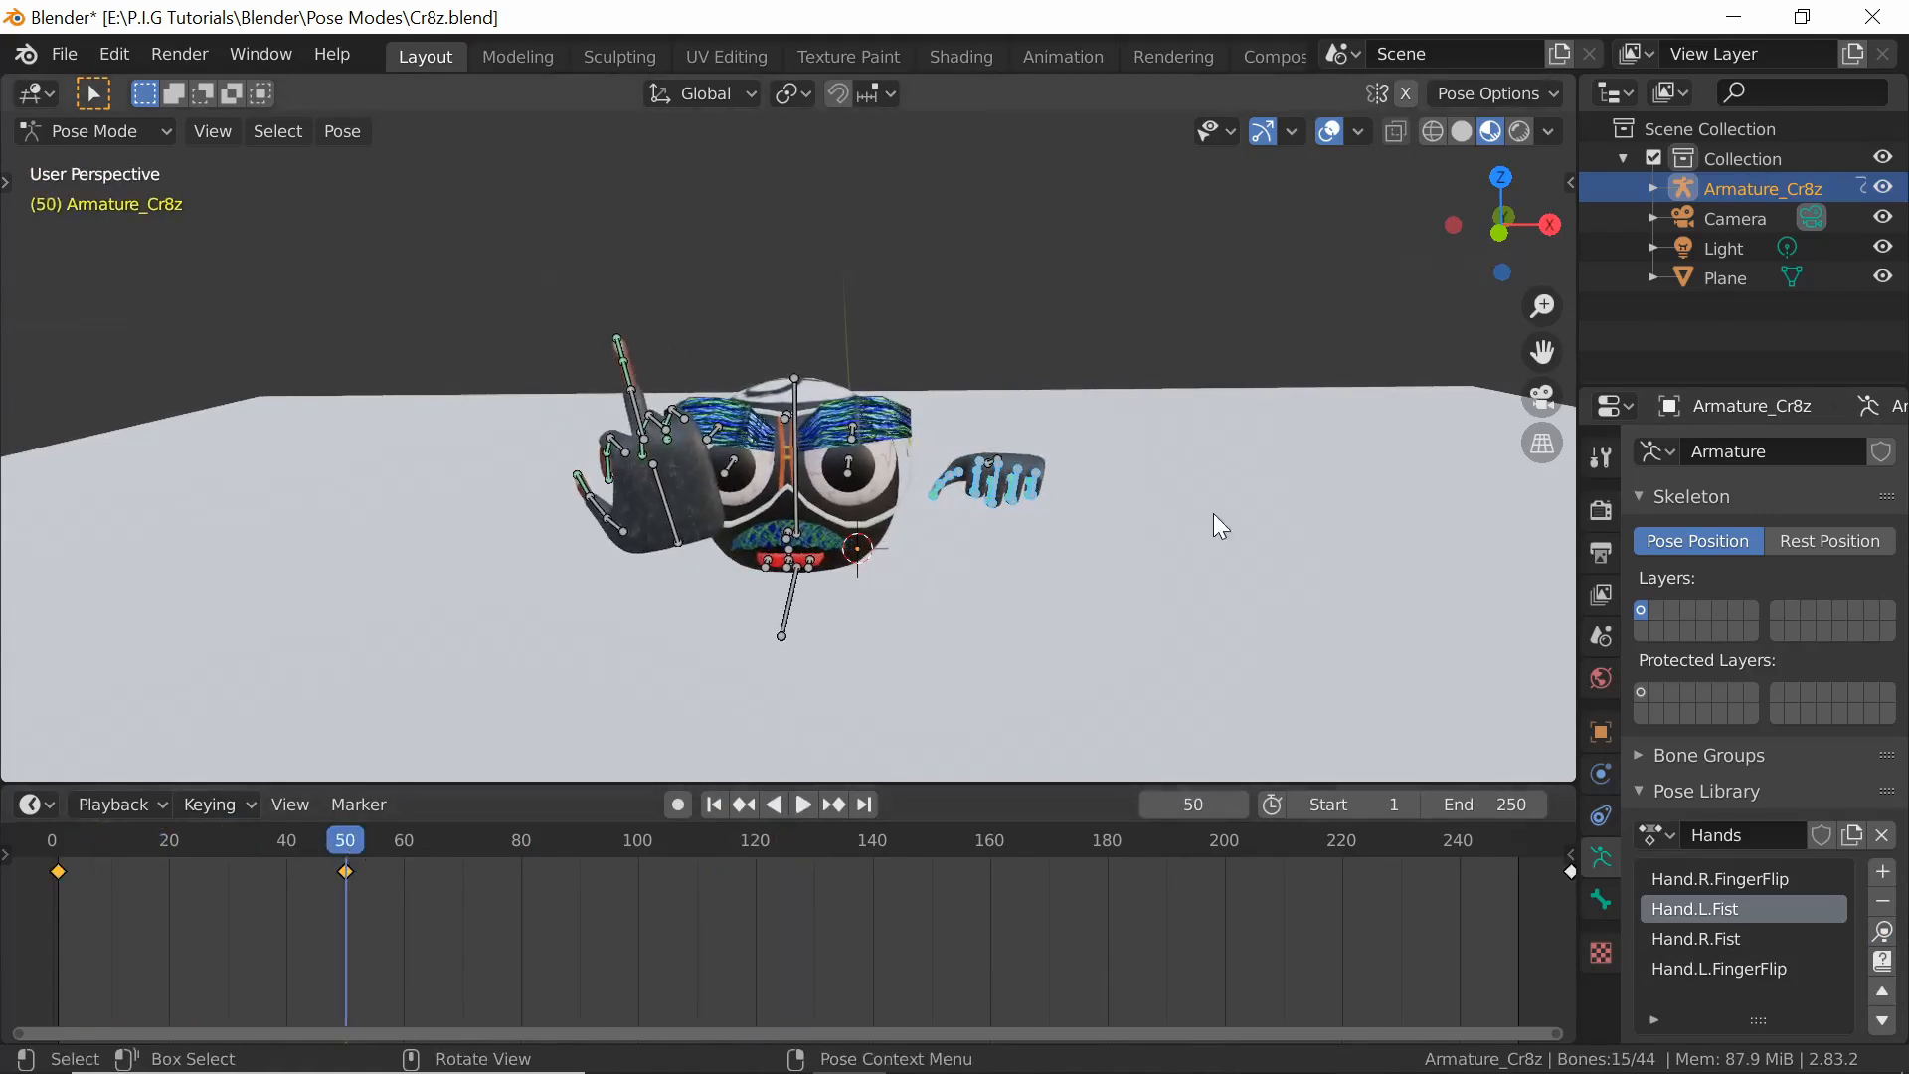
pyautogui.moveTo(1213, 513); pyautogui.dragTo(971, 494, button='middle')
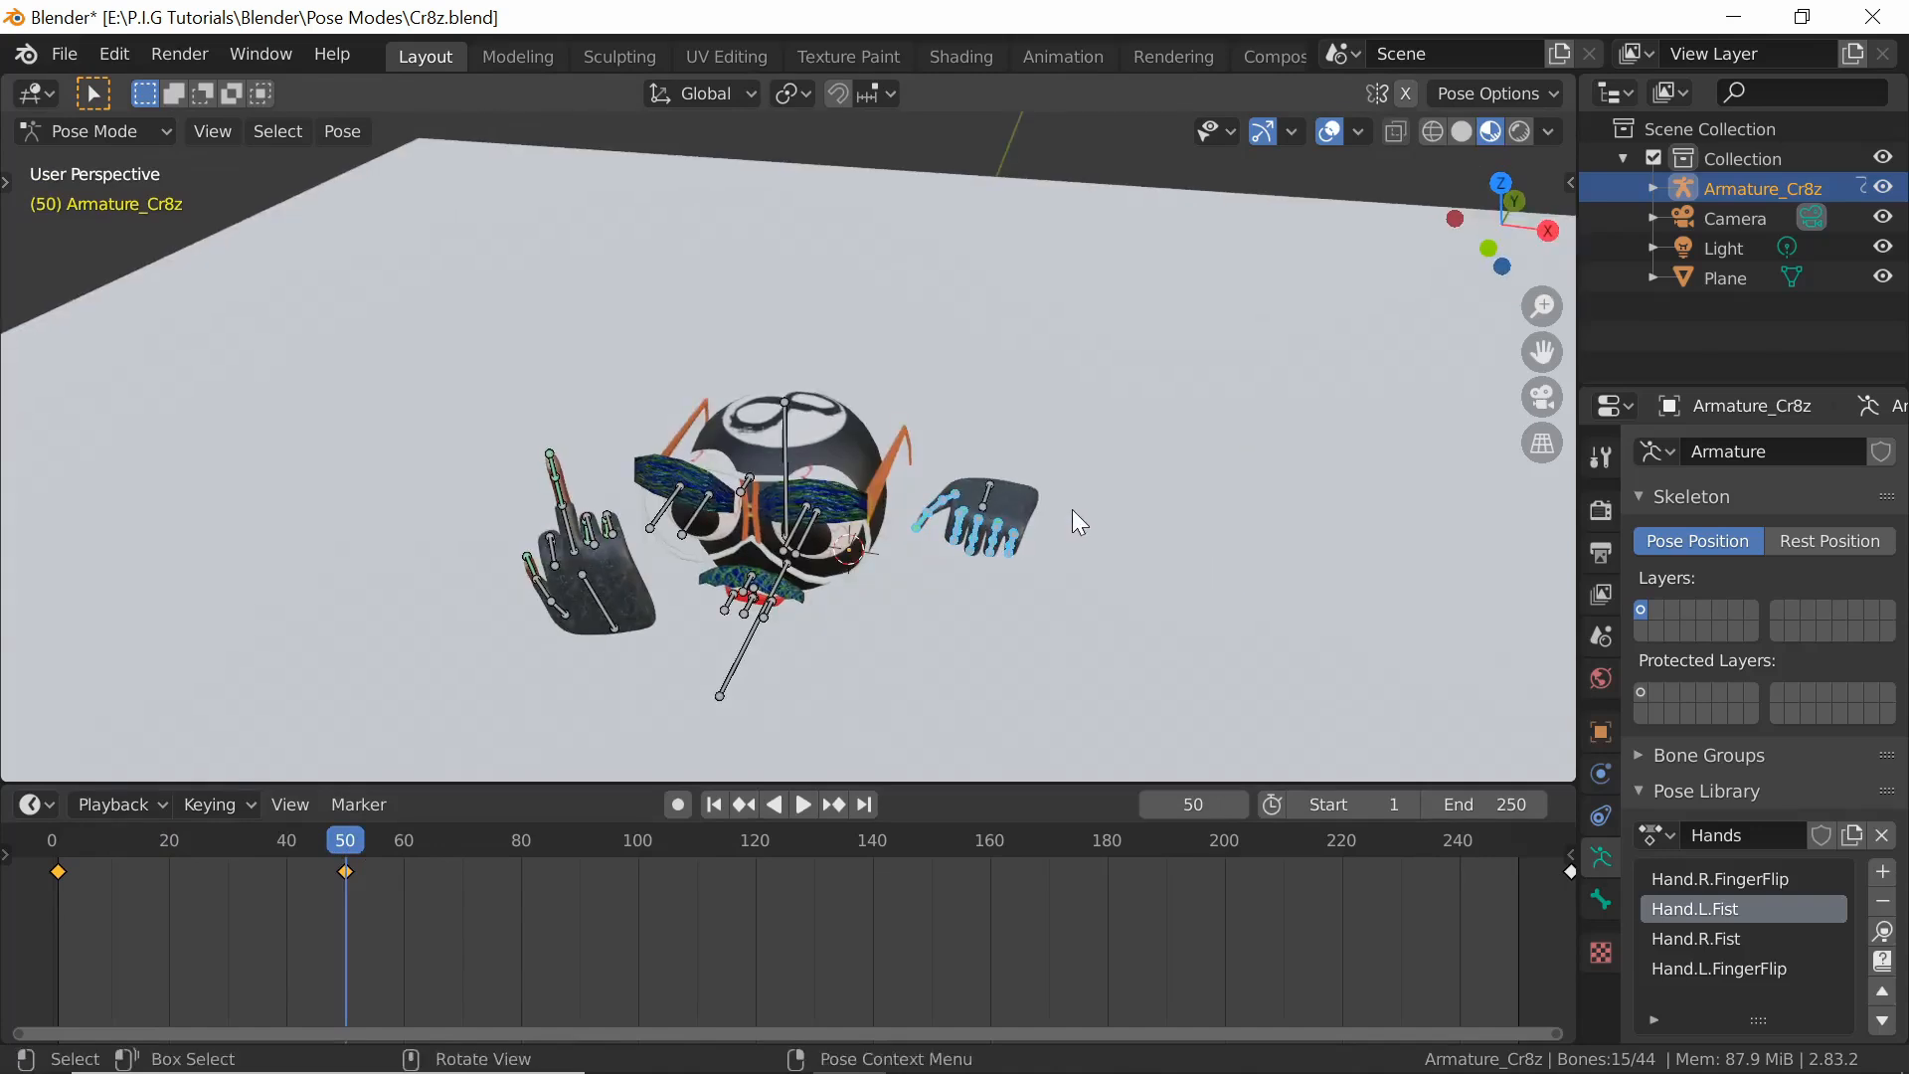
# Undo the fingers-only keyframe and keyframe the left hand again at frame 50 with its main hand bone included
pyautogui.hotkey('ctrl', 'z')
pyautogui.moveTo(1046, 535); pyautogui.dragTo(1018, 587, button='middle')
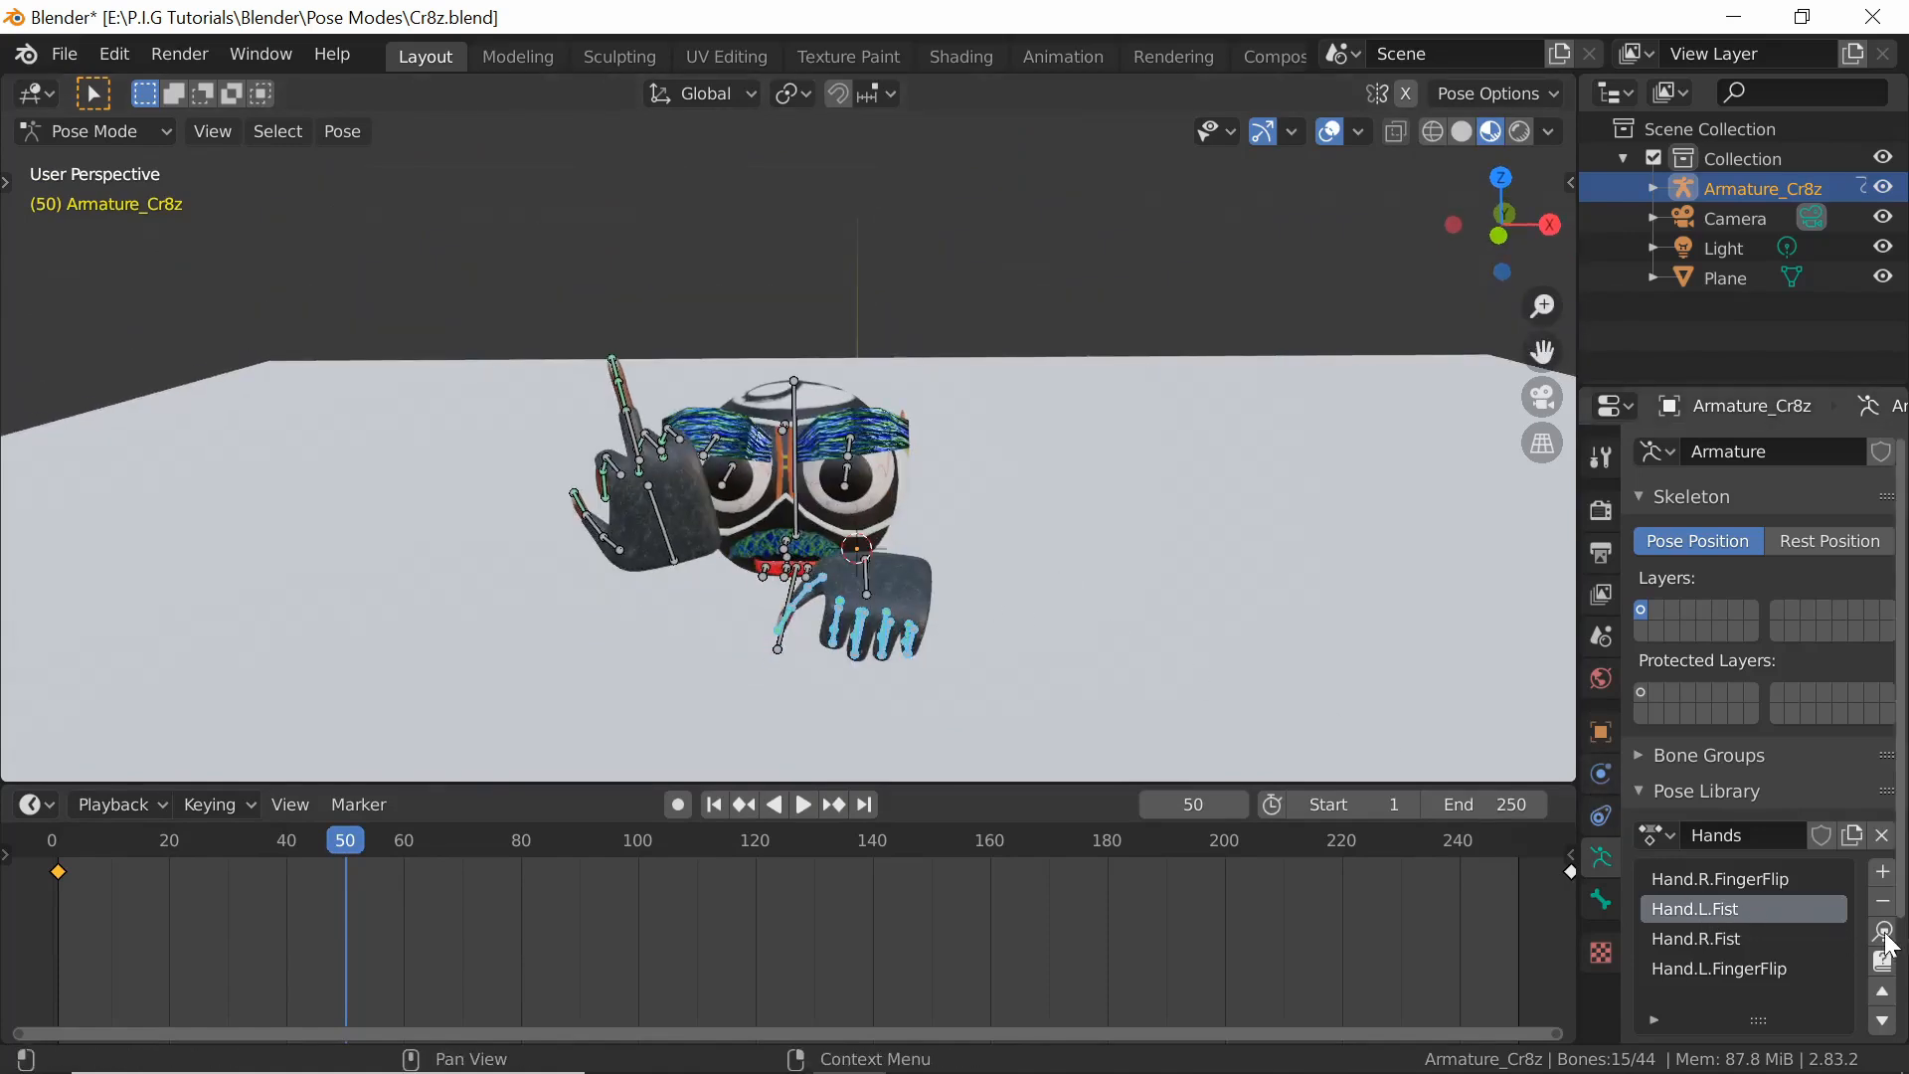
pyautogui.keyDown('shift'); pyautogui.click(866, 579); pyautogui.keyUp('shift')
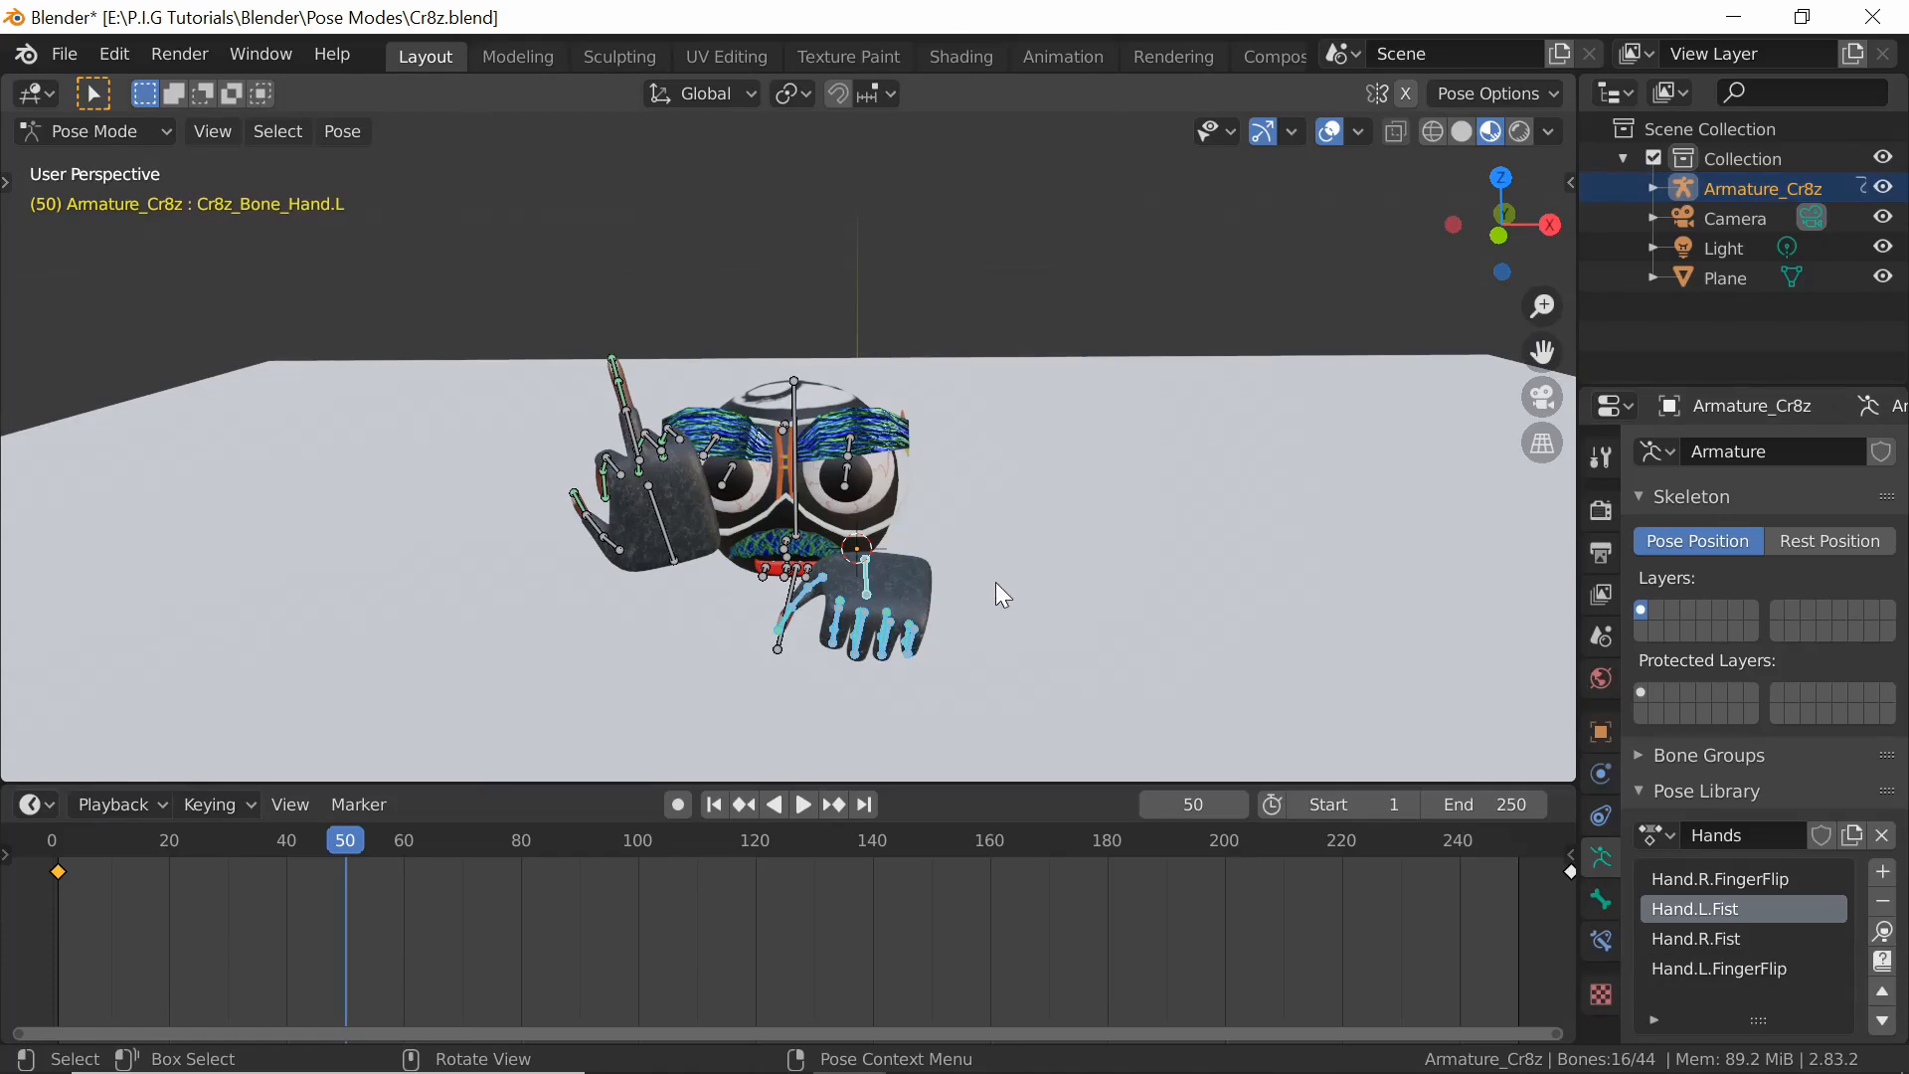
pyautogui.press('i')
pyautogui.click(964, 550)
# Play the animation from the first frame to review the motion of both hands, and stop the playback
pyautogui.click(712, 805)
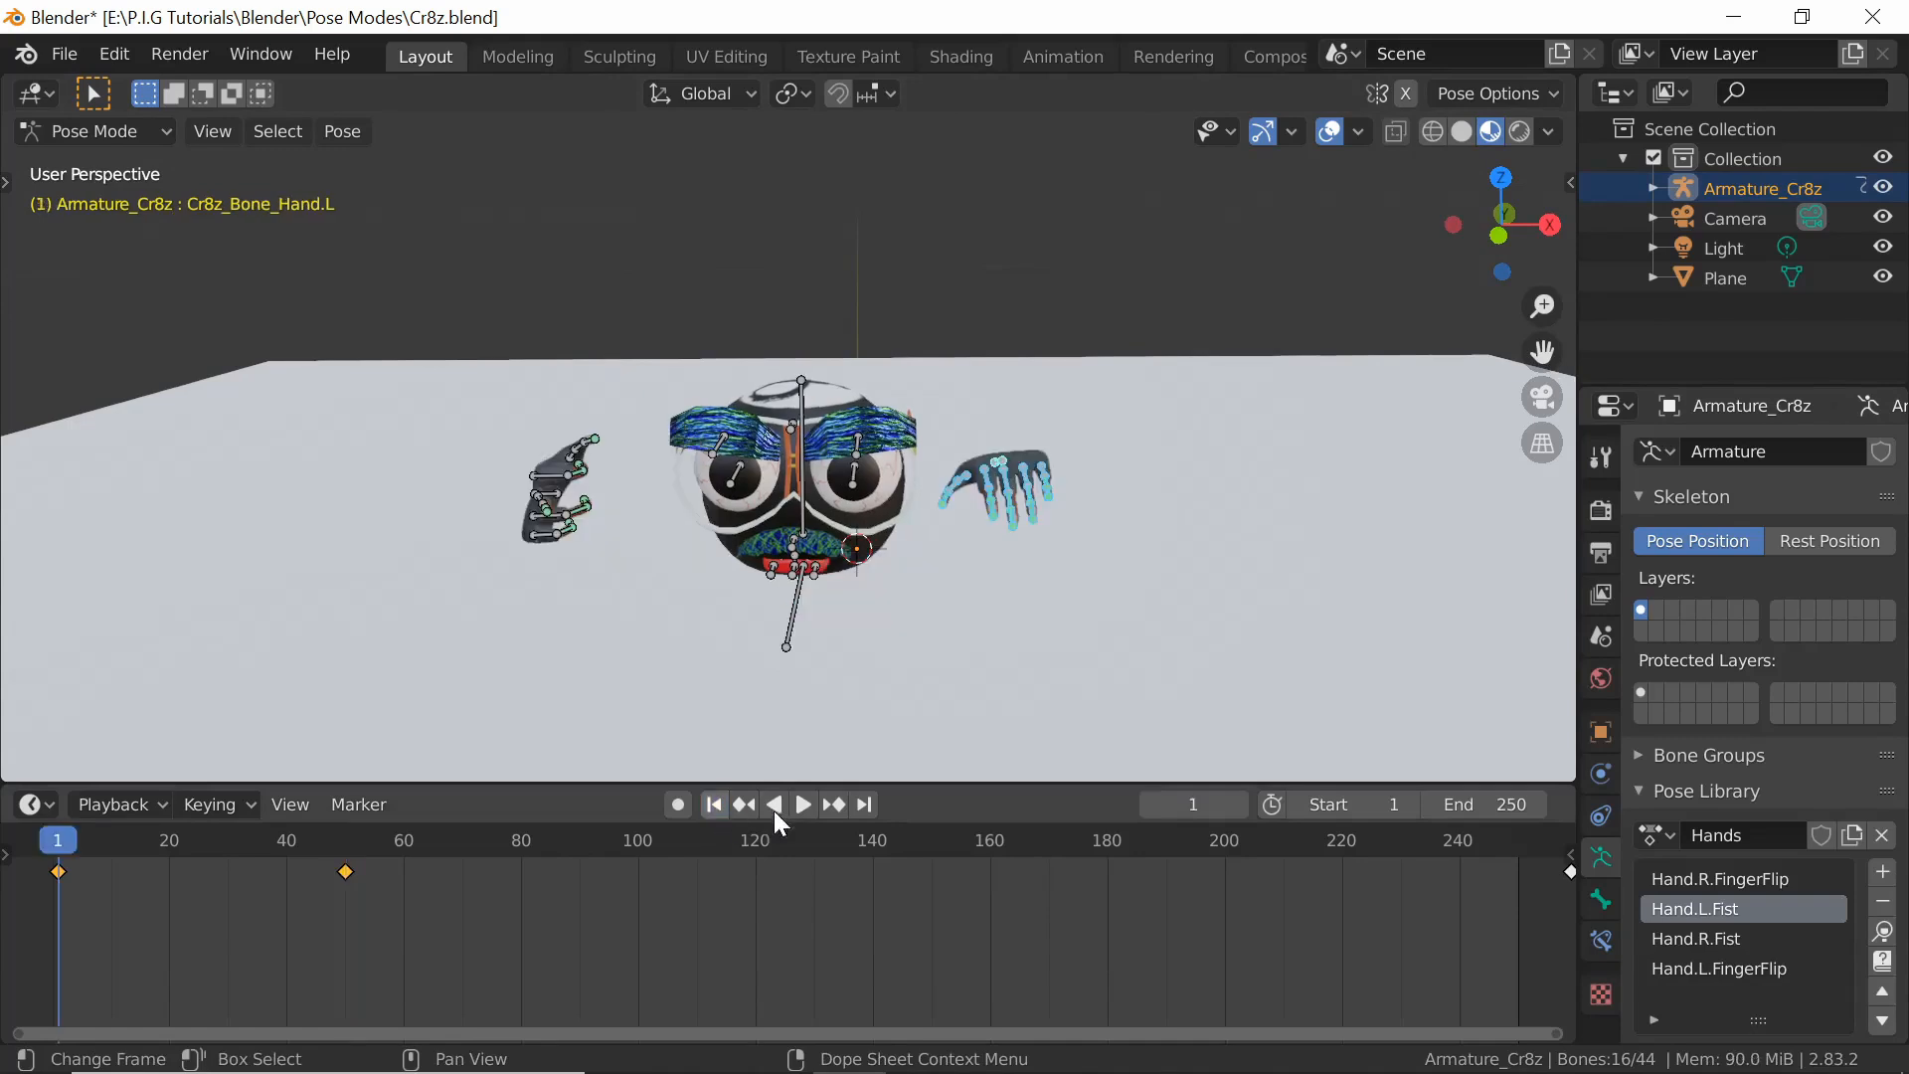
pyautogui.click(798, 801)
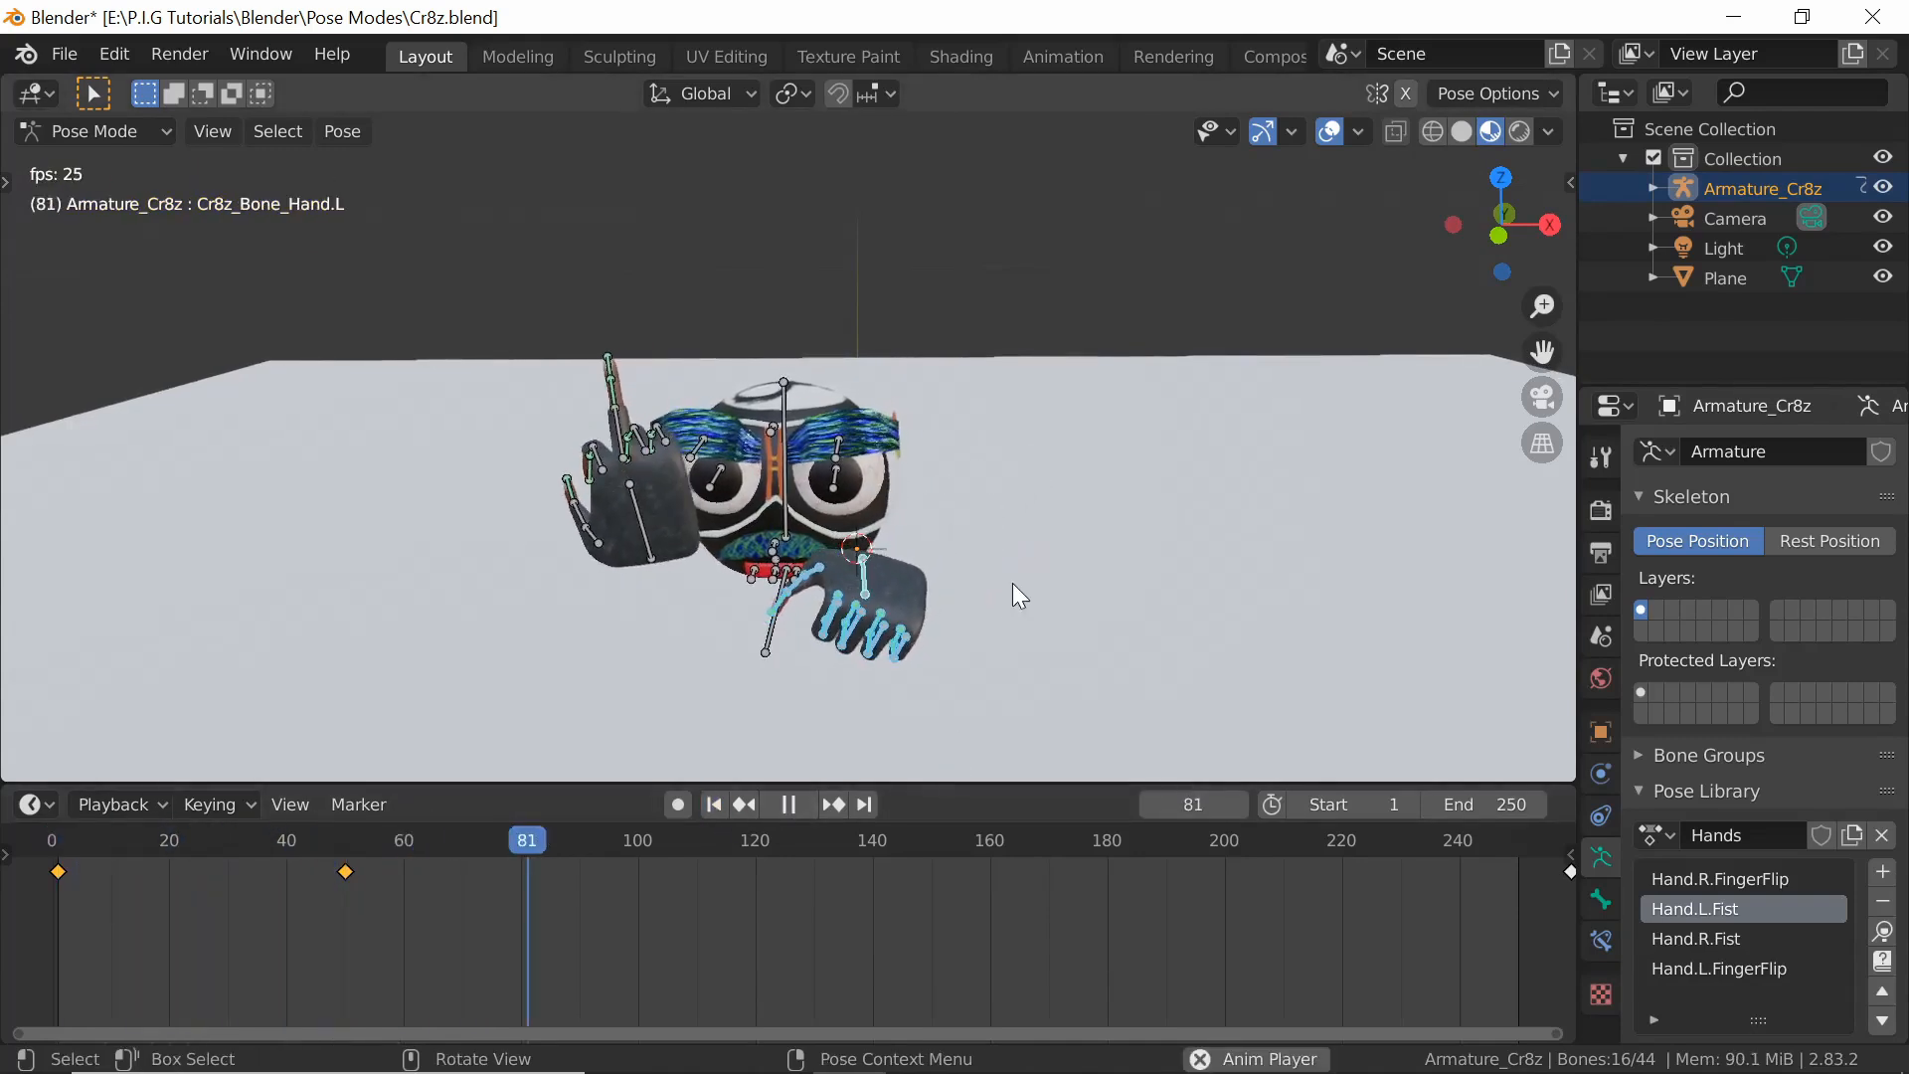
pyautogui.moveTo(1013, 582); pyautogui.dragTo(1023, 573, button='middle')
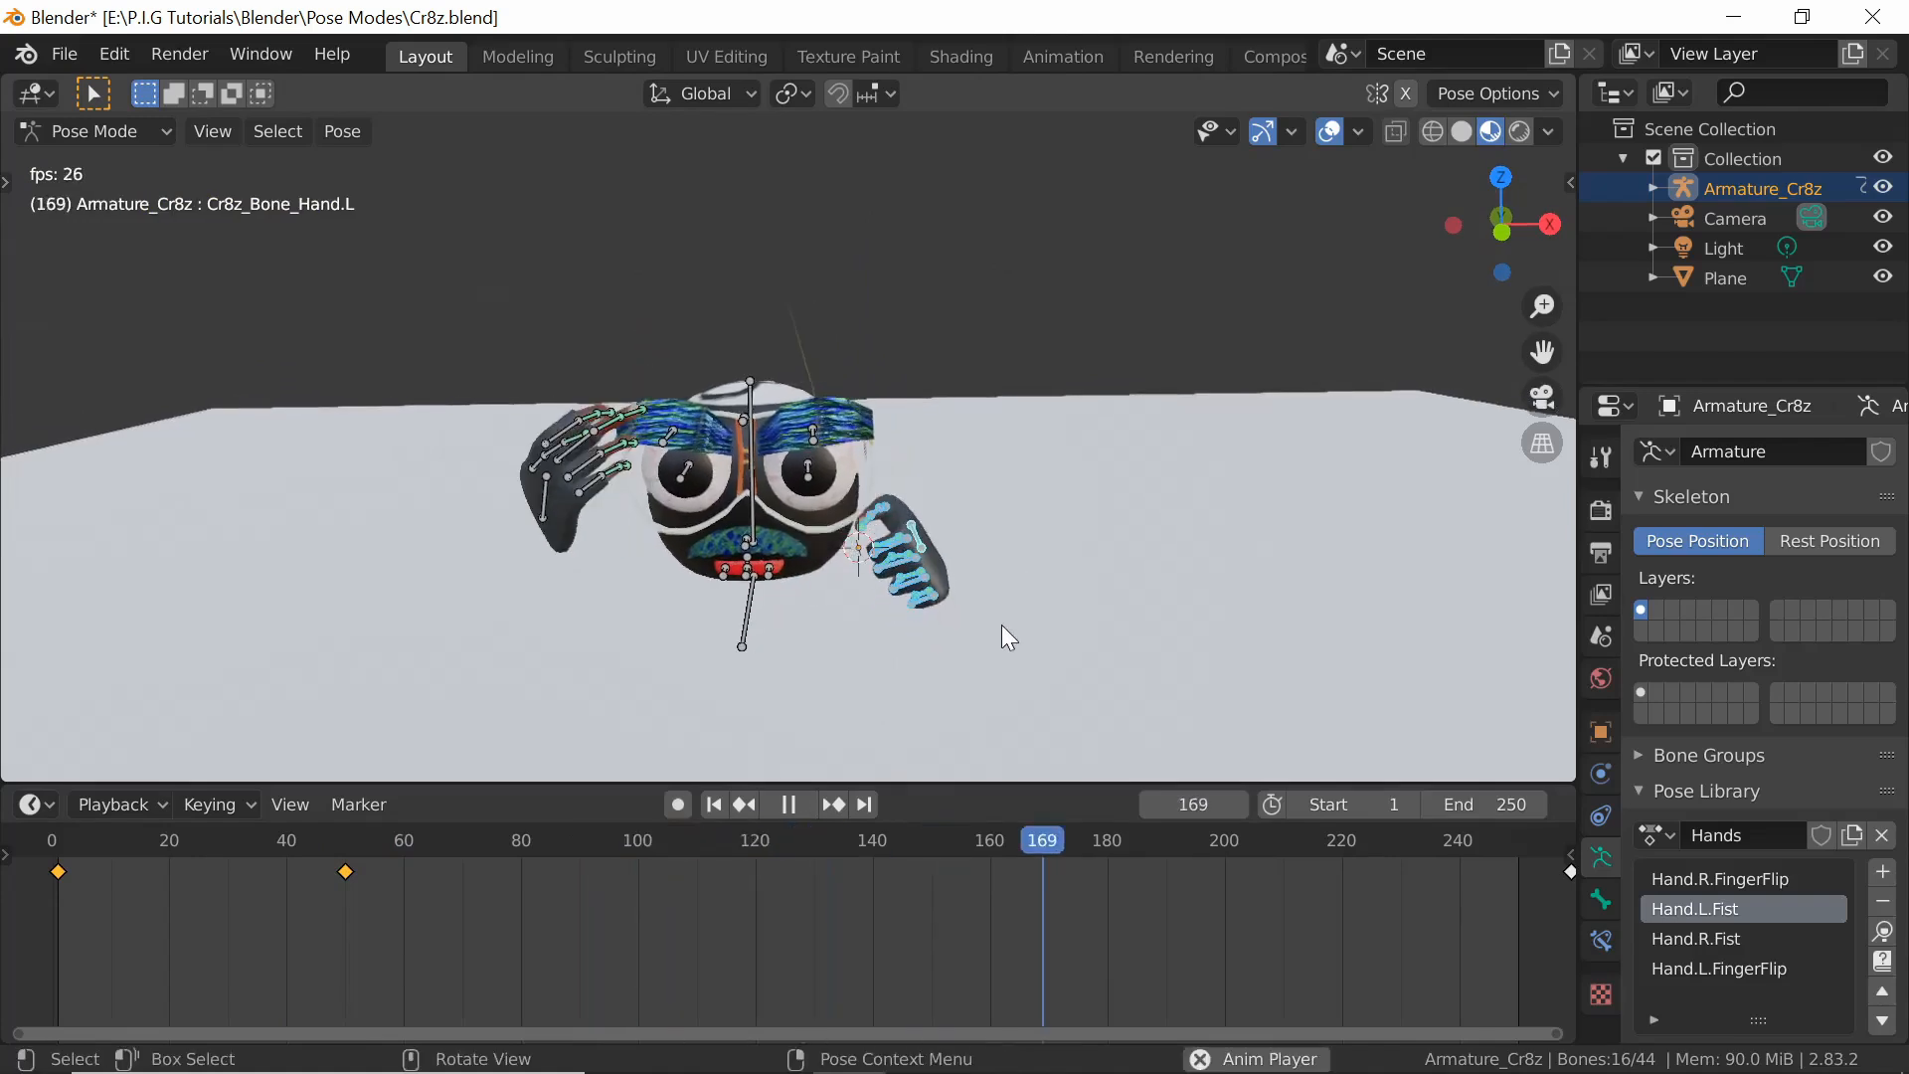
pyautogui.press('space')
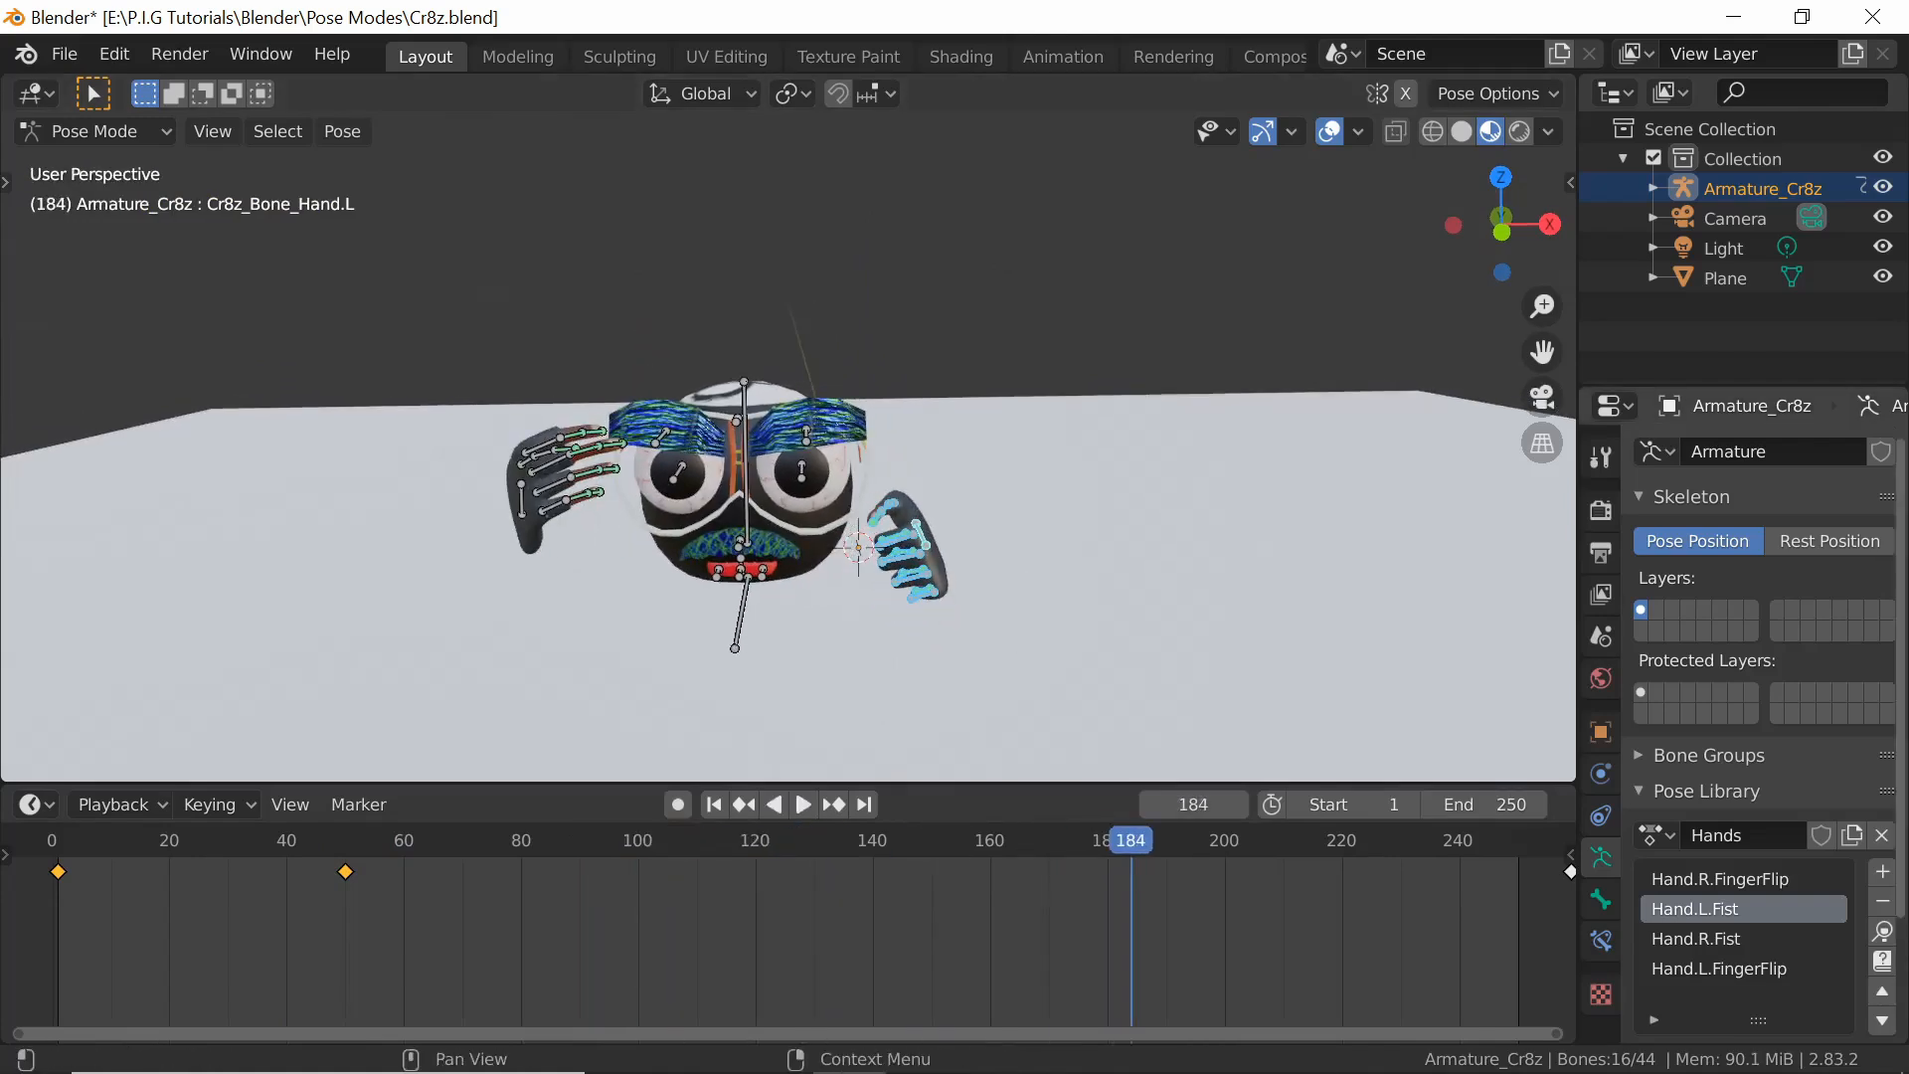